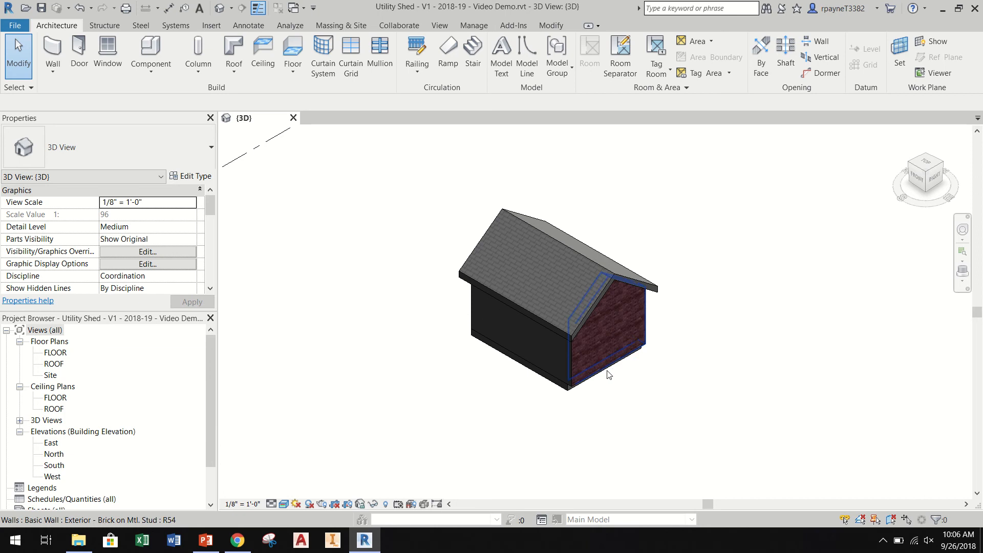
Duplicate the wall type of the brick gable-end wall under the name EXTERIOR - SIDING ON WOOD STUD.
{"action": "scroll", "coordinate": [559, 347], "scroll_direction": "up", "scroll_amount": 3}
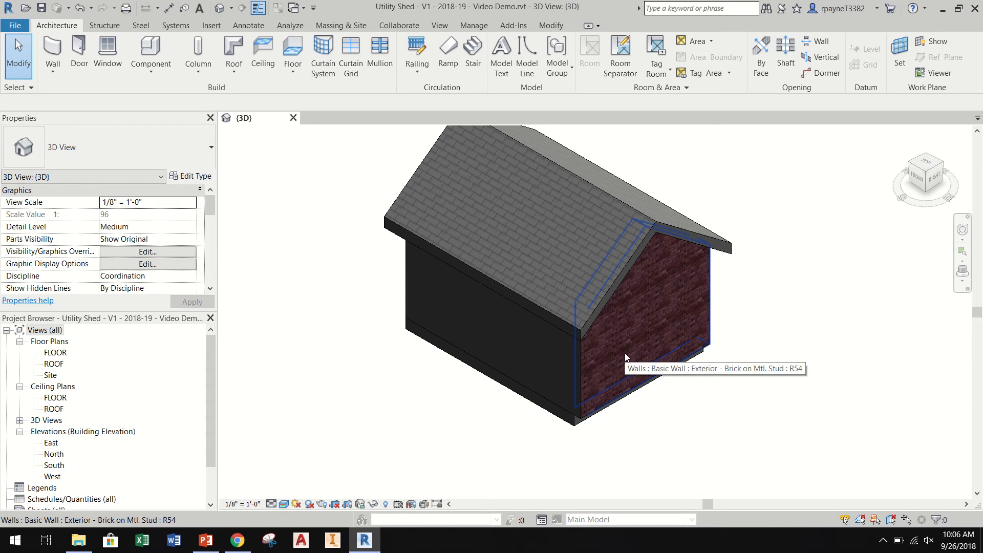
{"action": "left_click", "coordinate": [534, 388]}
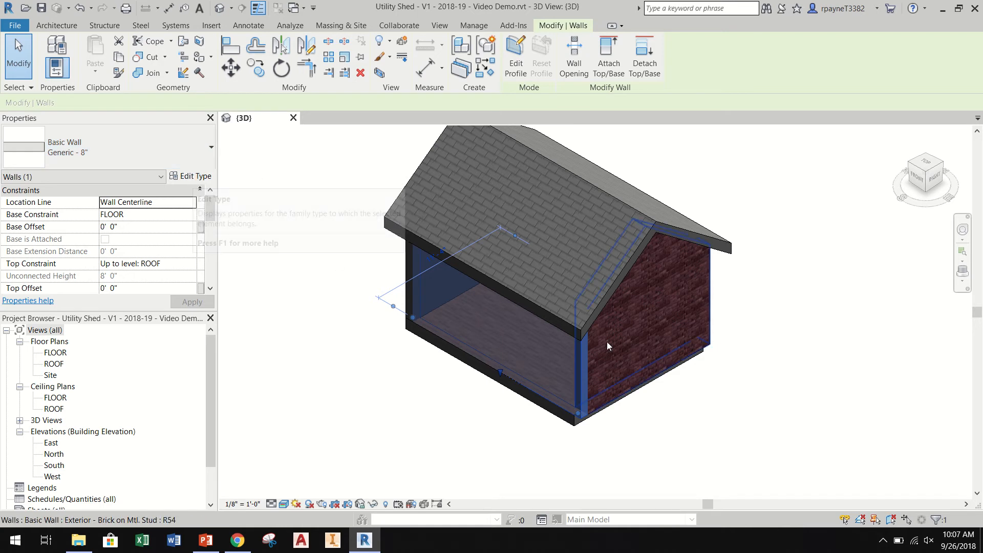
{"action": "left_click", "coordinate": [641, 370]}
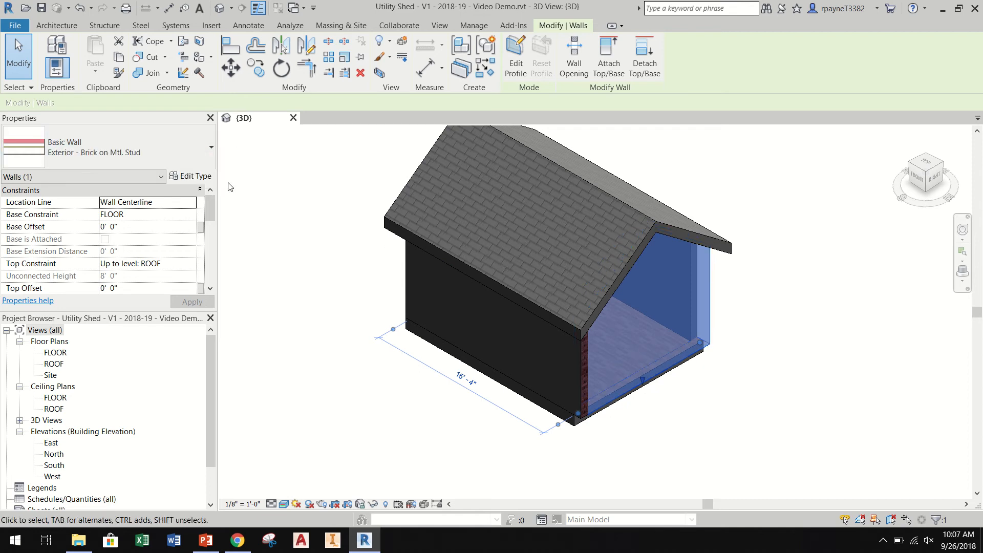
{"action": "left_click", "coordinate": [191, 177]}
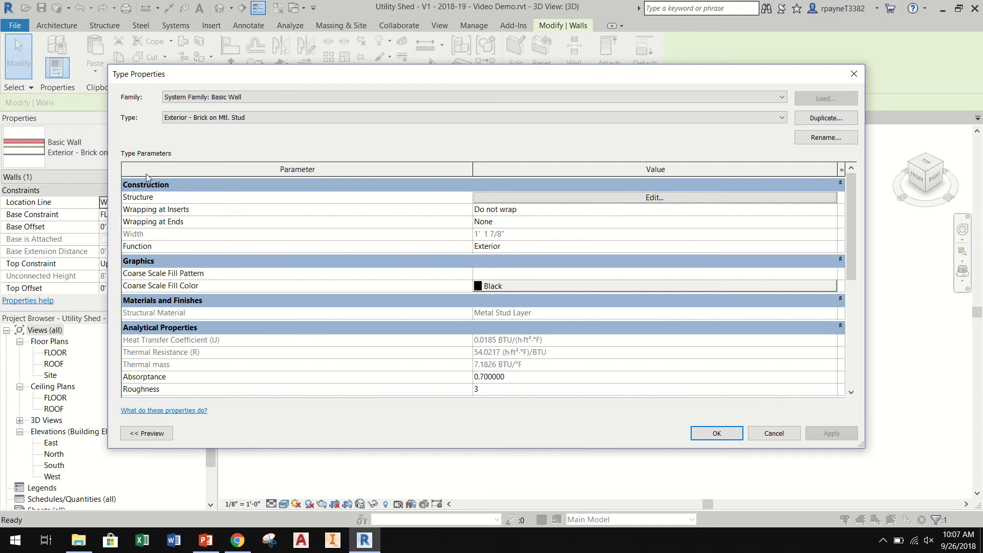
{"action": "left_click", "coordinate": [821, 118]}
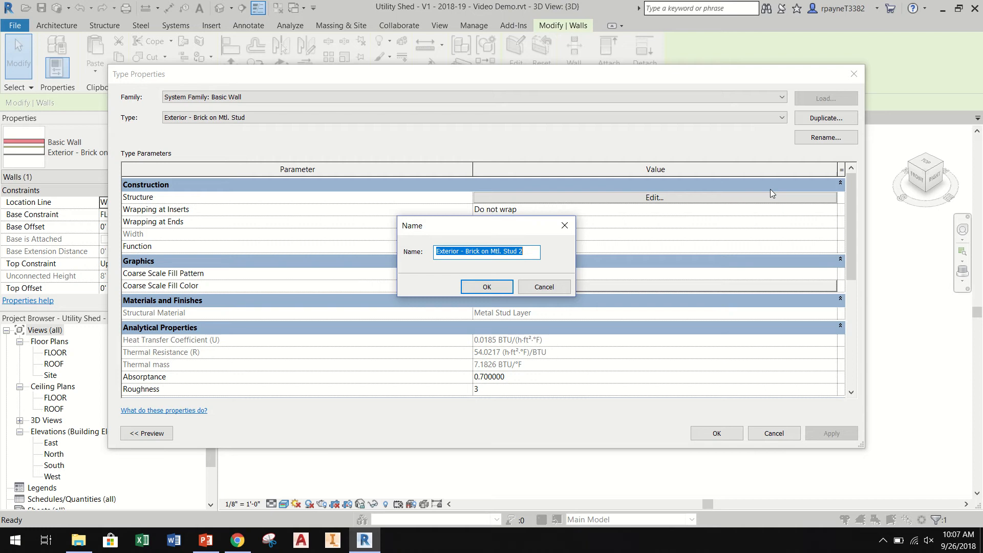
{"action": "type", "text": "EXTERIOR -"}
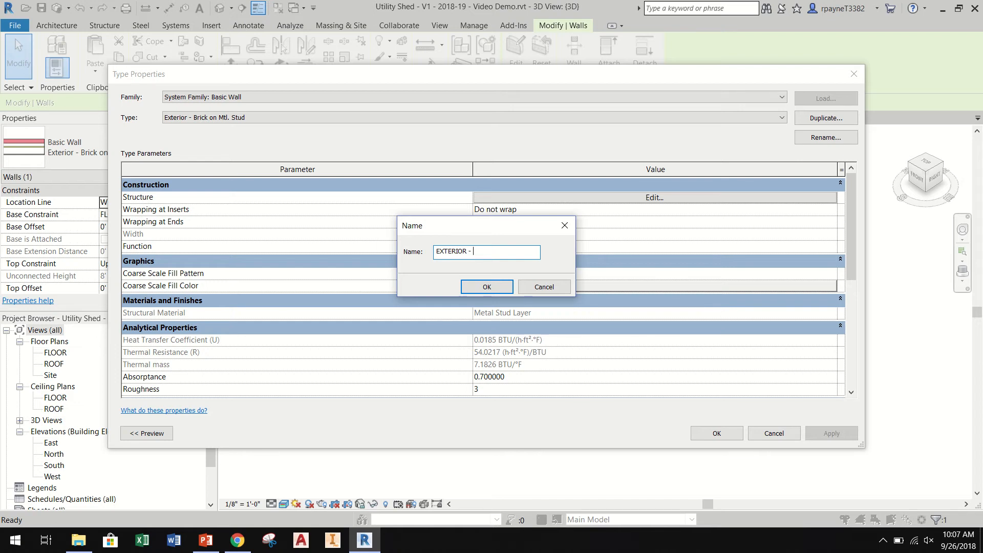
{"action": "type", "text": "IDING ON WOOD STUD"}
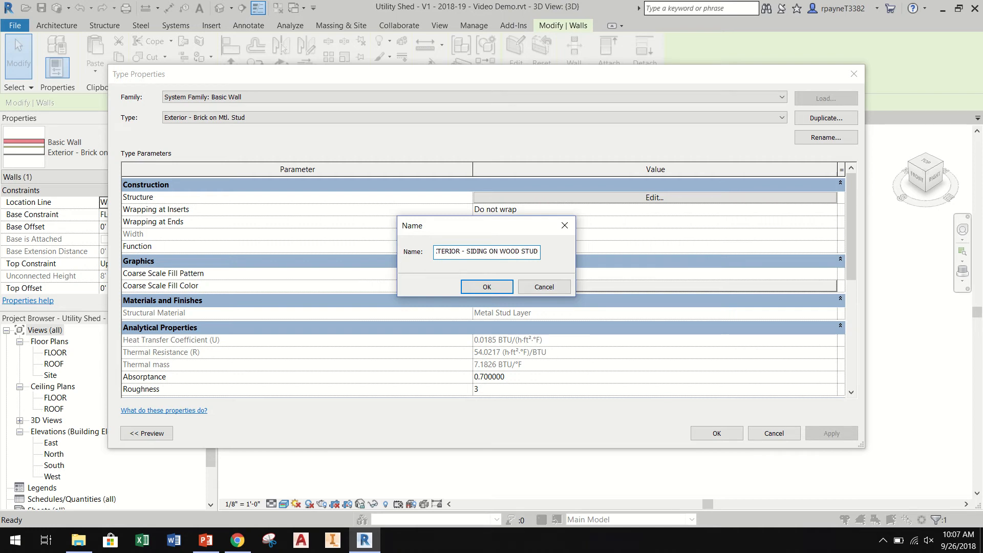
{"action": "left_click", "coordinate": [483, 287]}
Open the new wall type's layer structure and browse the project materials for the exterior Finish 1 layer.
{"action": "left_click", "coordinate": [556, 199]}
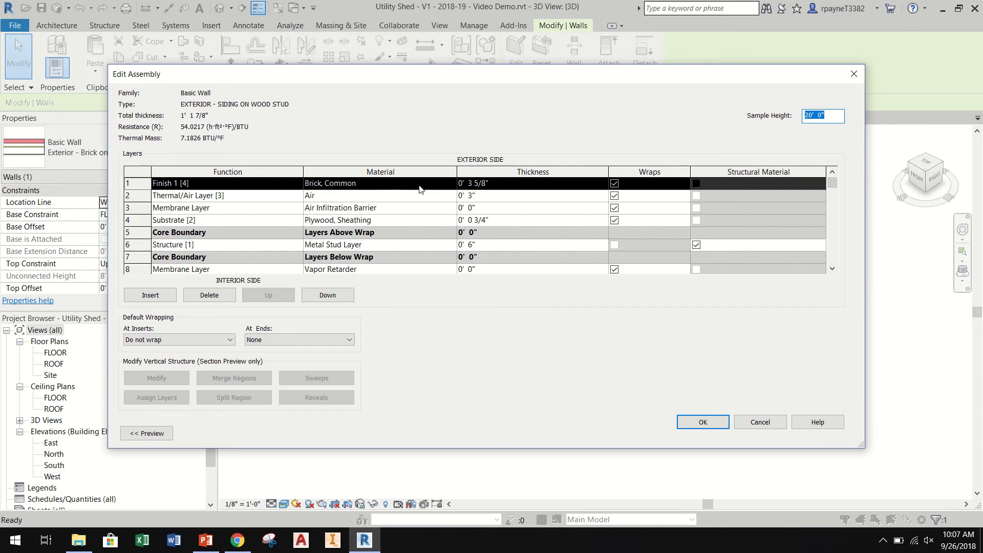
{"action": "left_click", "coordinate": [399, 183]}
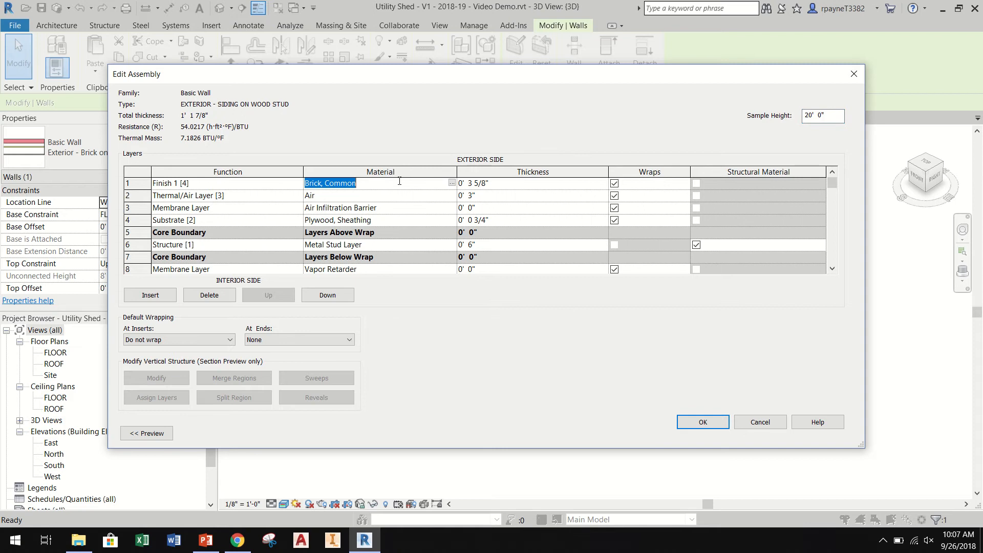
{"action": "left_click", "coordinate": [452, 183]}
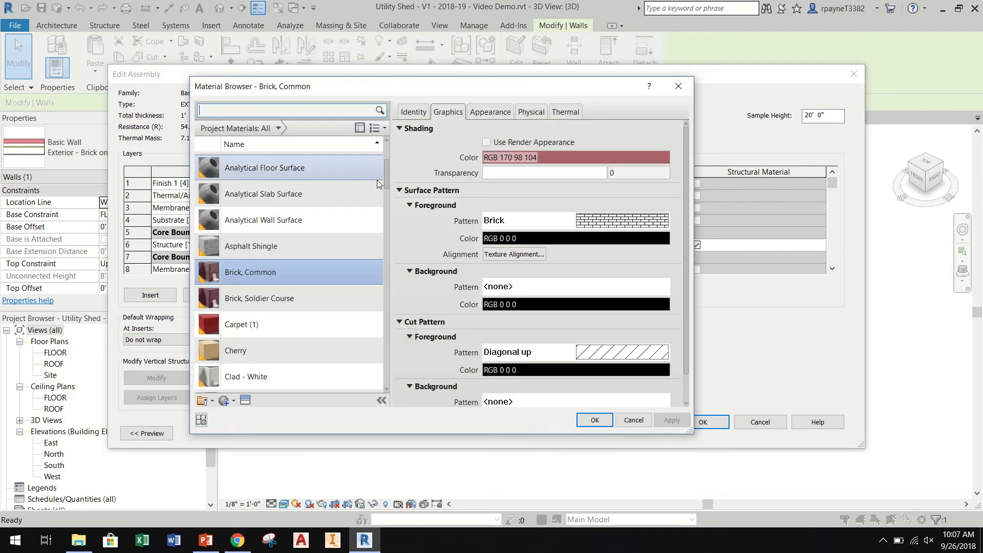
{"action": "left_click_drag", "start_coordinate": [387, 176], "coordinate": [396, 383]}
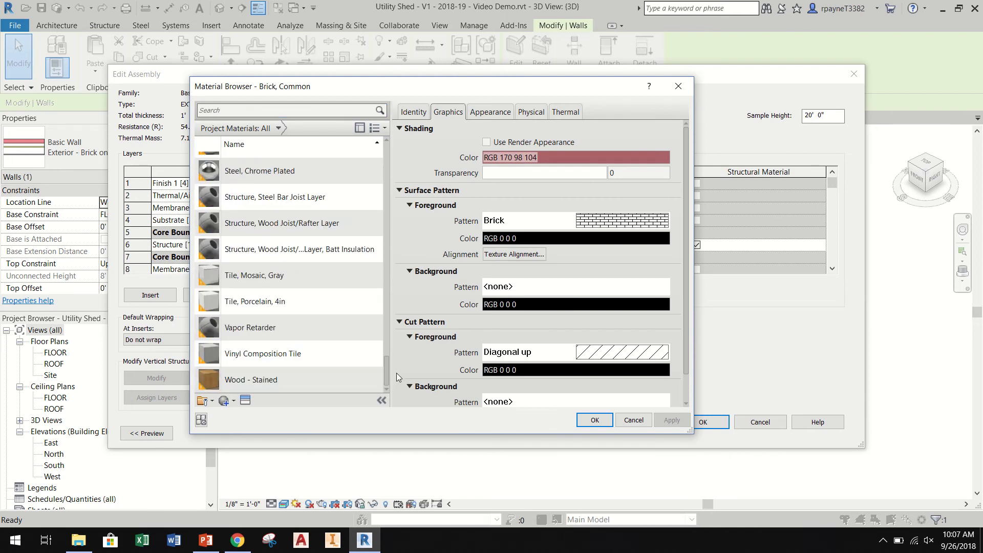
{"action": "left_click_drag", "start_coordinate": [388, 373], "coordinate": [389, 298]}
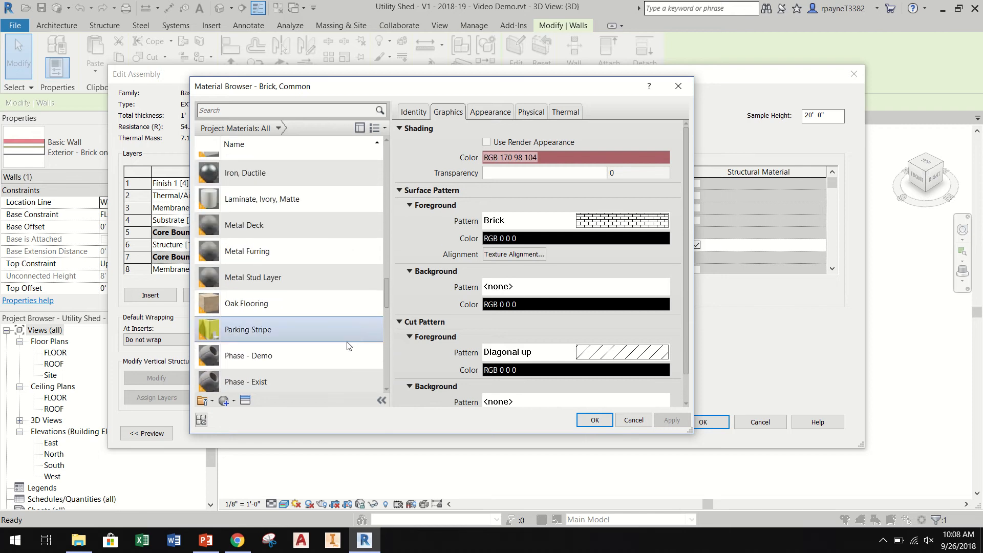
Create a new material named Vinyl Siding and enter Vinyl Siding as its description.
{"action": "left_click", "coordinate": [233, 402]}
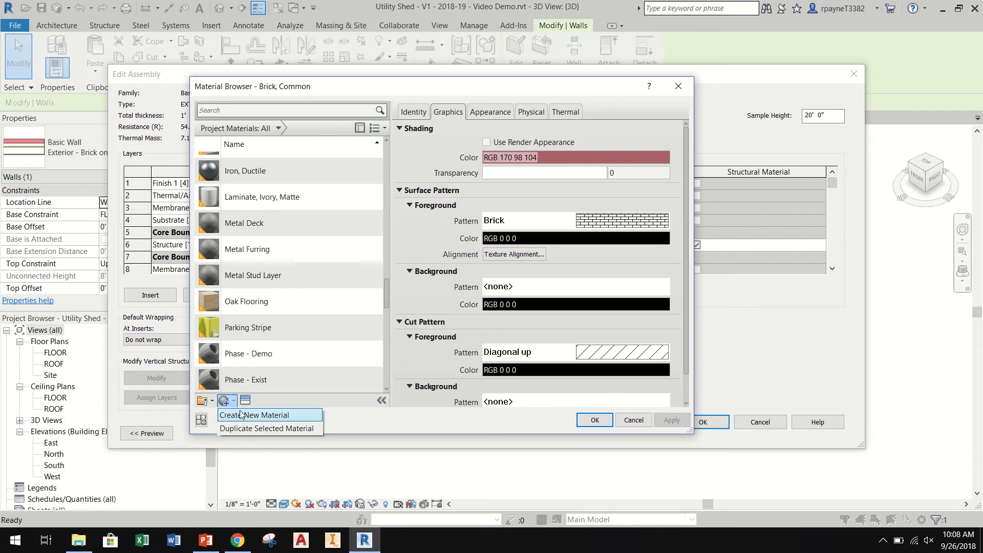
{"action": "left_click", "coordinate": [240, 414]}
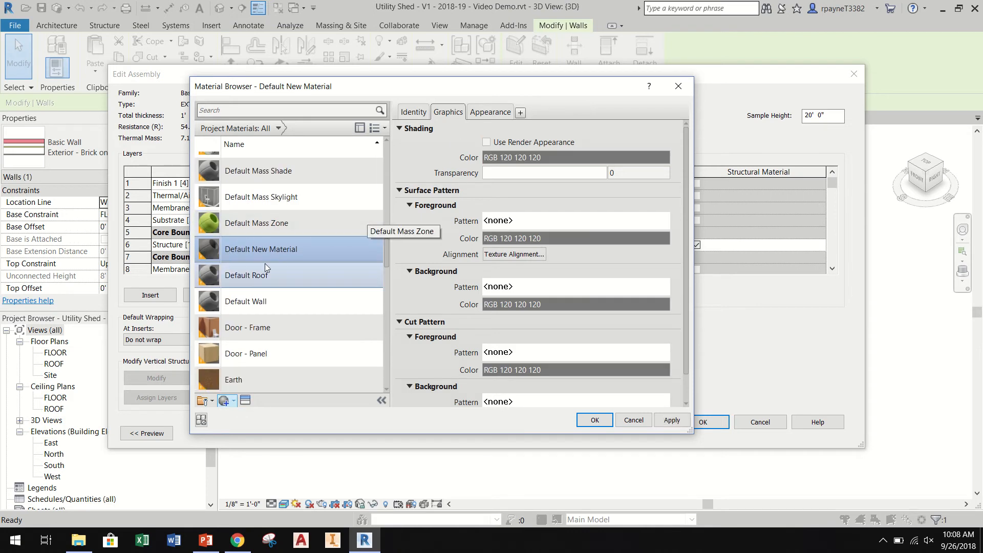
{"action": "left_click", "coordinate": [410, 113]}
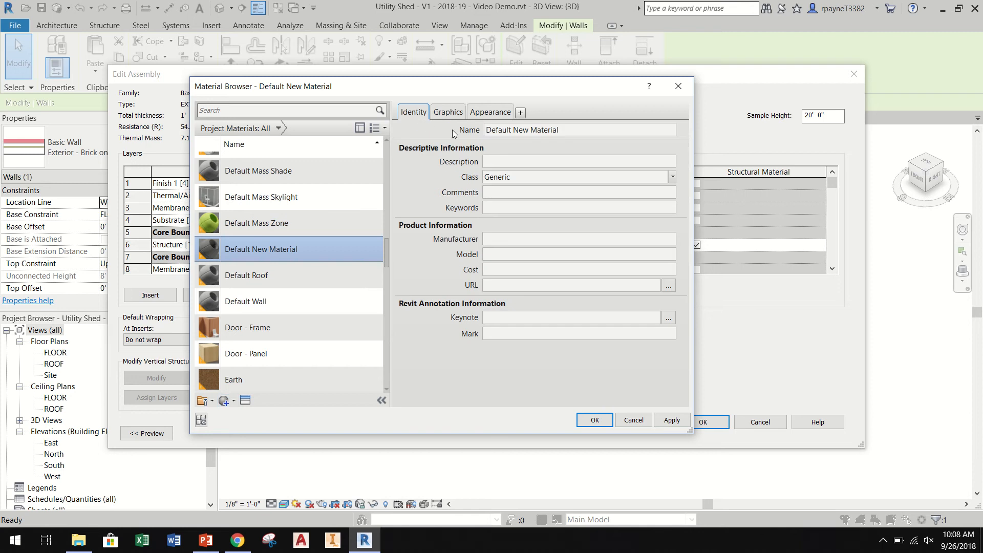
{"action": "triple_click", "coordinate": [565, 130]}
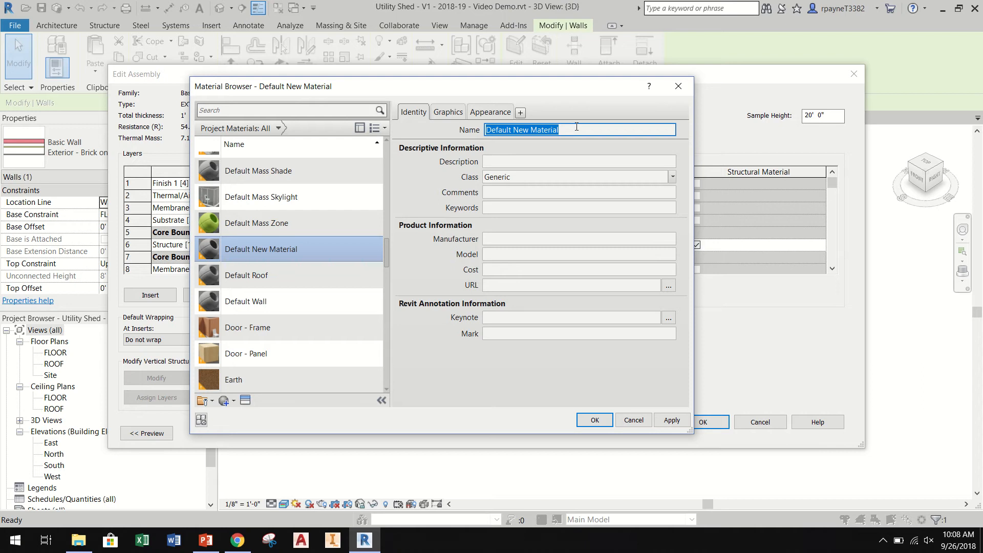
{"action": "type", "text": "Vinyl"}
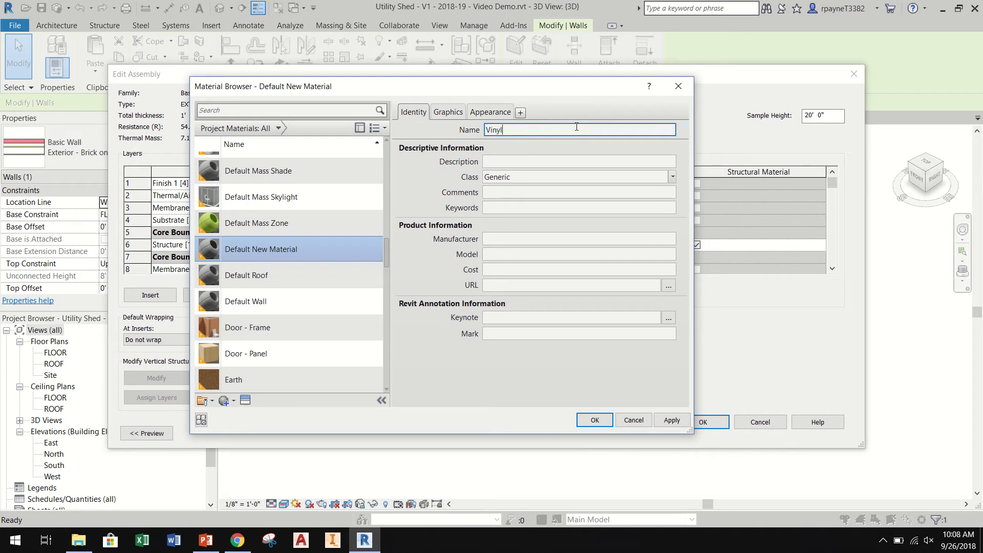
{"action": "type", "text": " Siding"}
{"action": "left_click", "coordinate": [570, 161]}
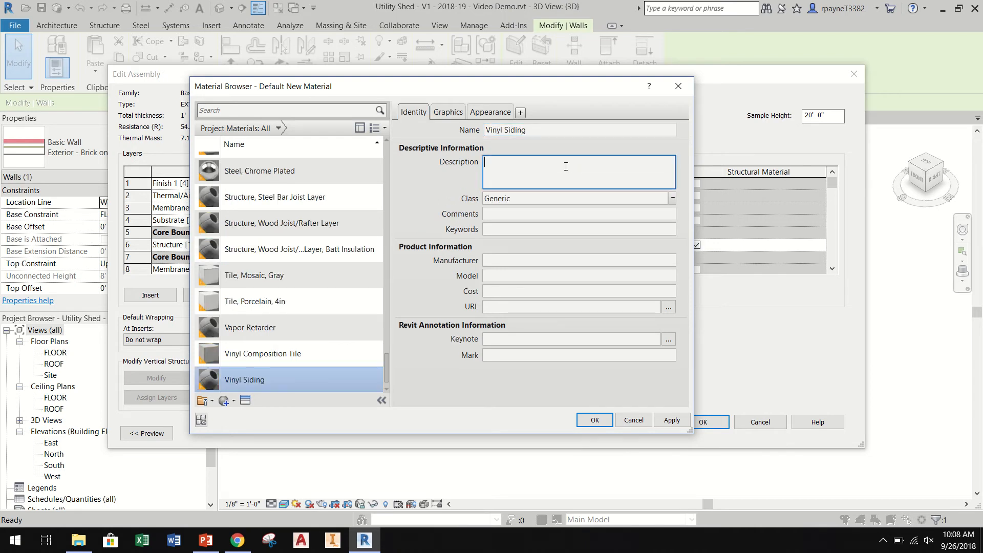
{"action": "type", "text": "Vinyl Siding"}
{"action": "left_click", "coordinate": [449, 112]}
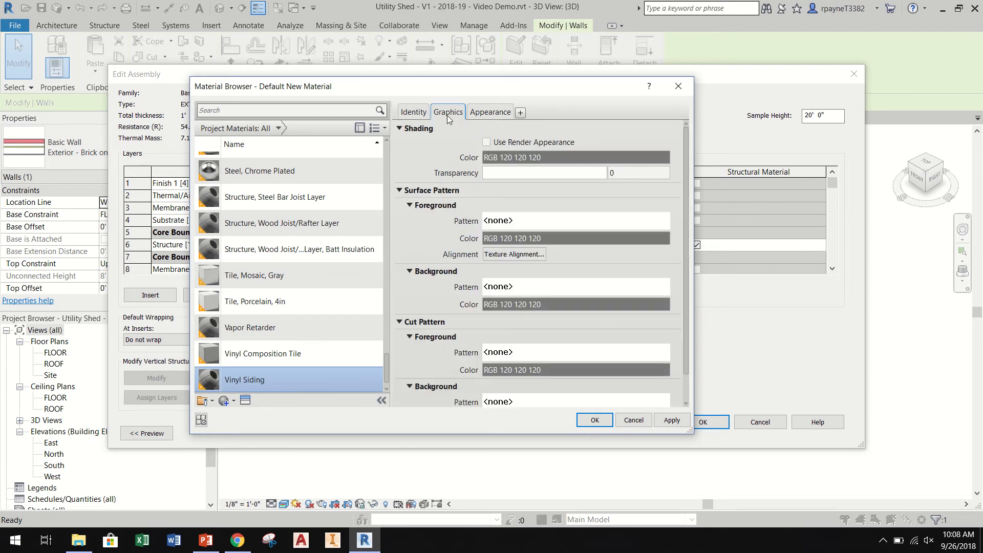
{"action": "left_click", "coordinate": [502, 225]}
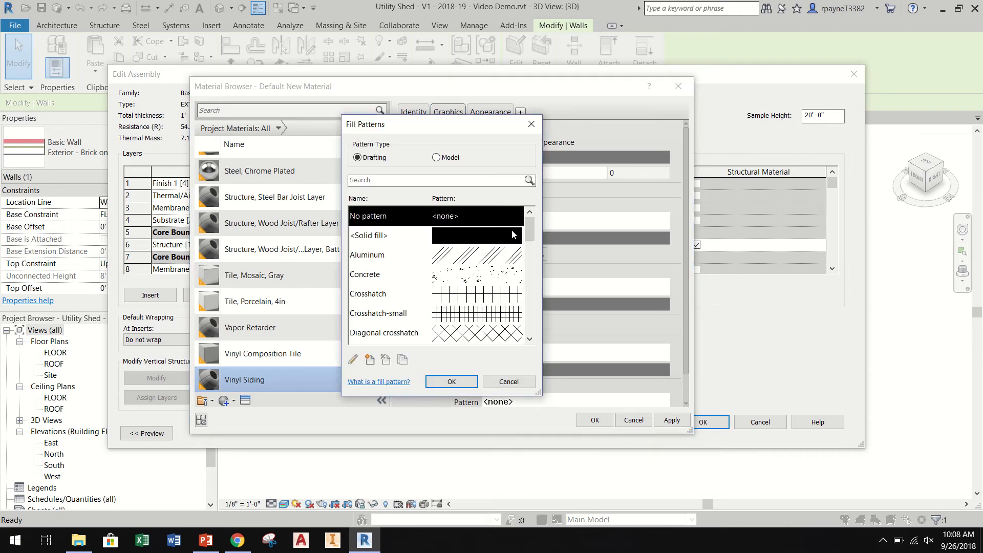
{"action": "left_click_drag", "start_coordinate": [531, 228], "coordinate": [530, 259]}
{"action": "left_click", "coordinate": [531, 123]}
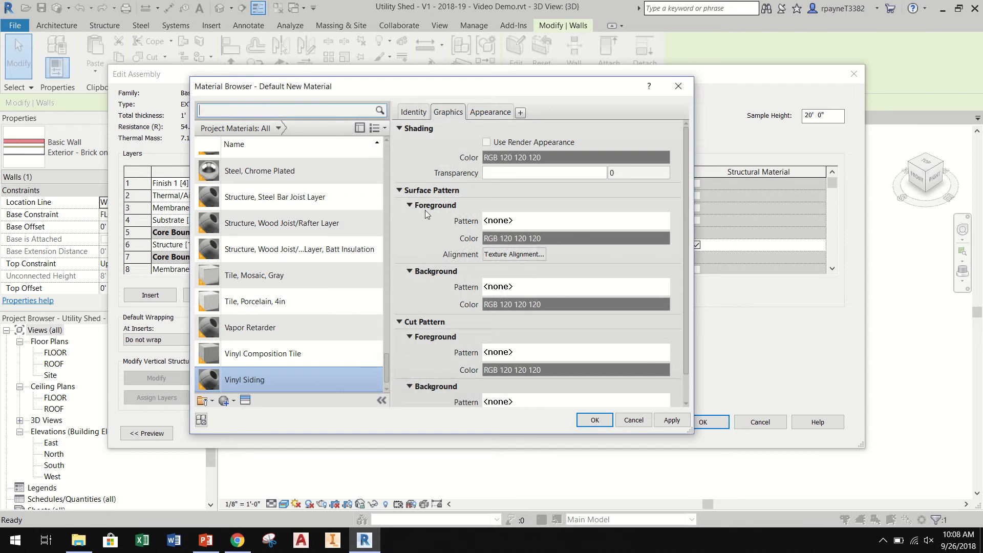
Set the Vinyl Siding material's foreground surface pattern to the Horizontal drafting pattern.
{"action": "left_click", "coordinate": [509, 222]}
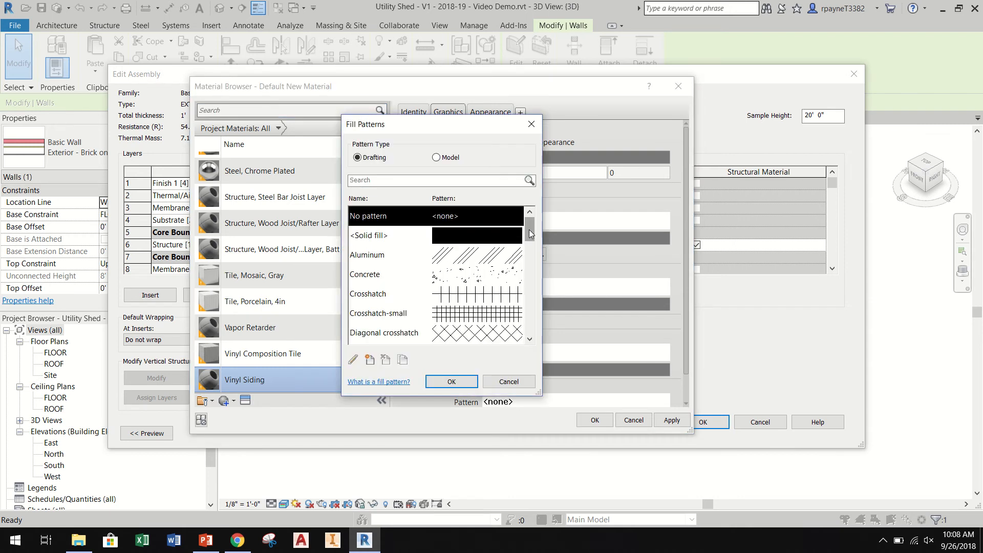
{"action": "left_click_drag", "start_coordinate": [529, 233], "coordinate": [530, 264]}
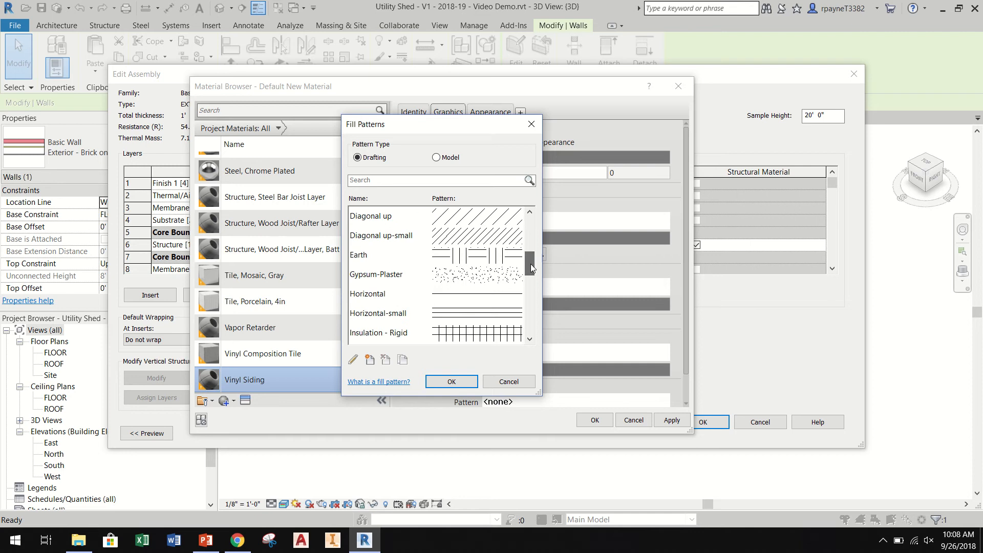
{"action": "left_click", "coordinate": [447, 297]}
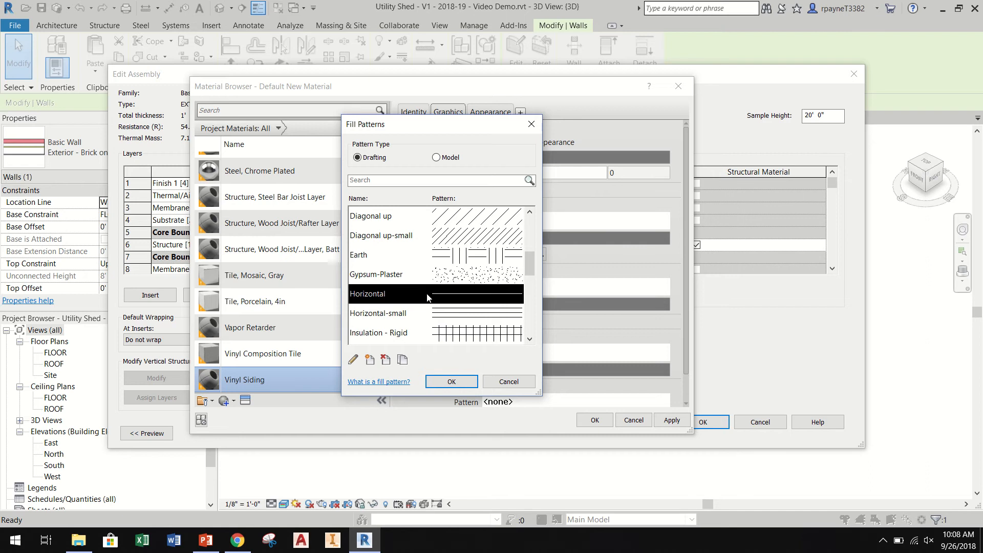
{"action": "left_click", "coordinate": [452, 383]}
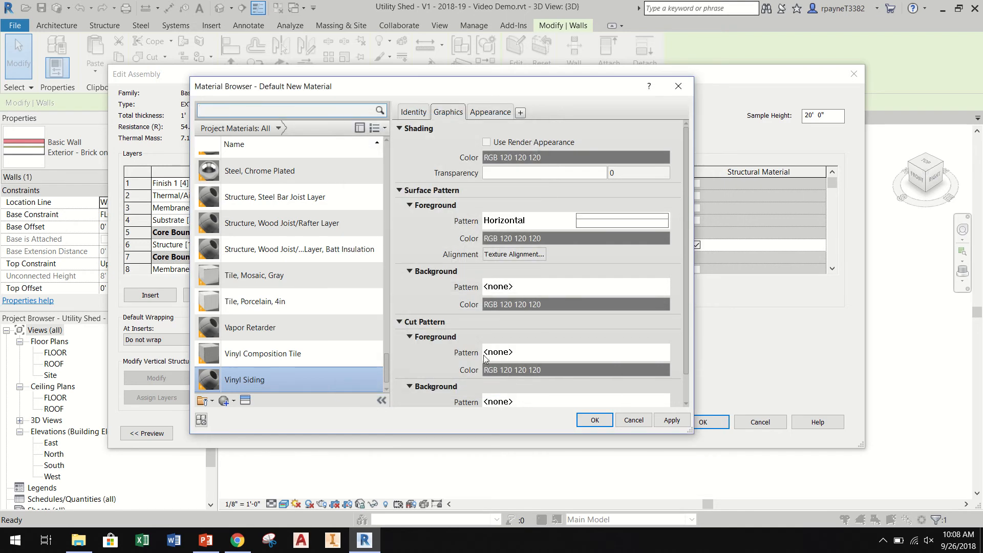
Open the widened Asset Browser for replacing the material's appearance and show the Siding category of the Appearance Library.
{"action": "left_click", "coordinate": [481, 116]}
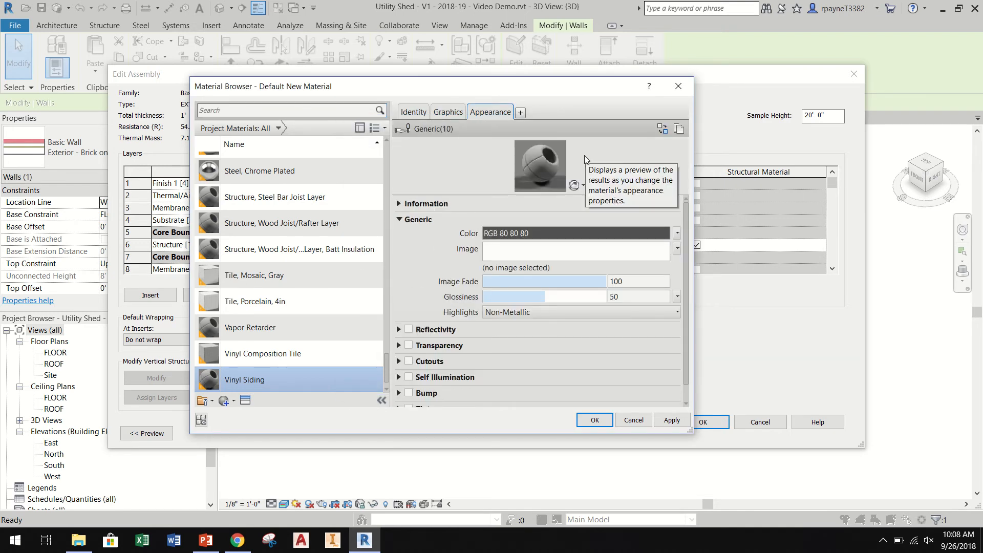
{"action": "left_click", "coordinate": [663, 128]}
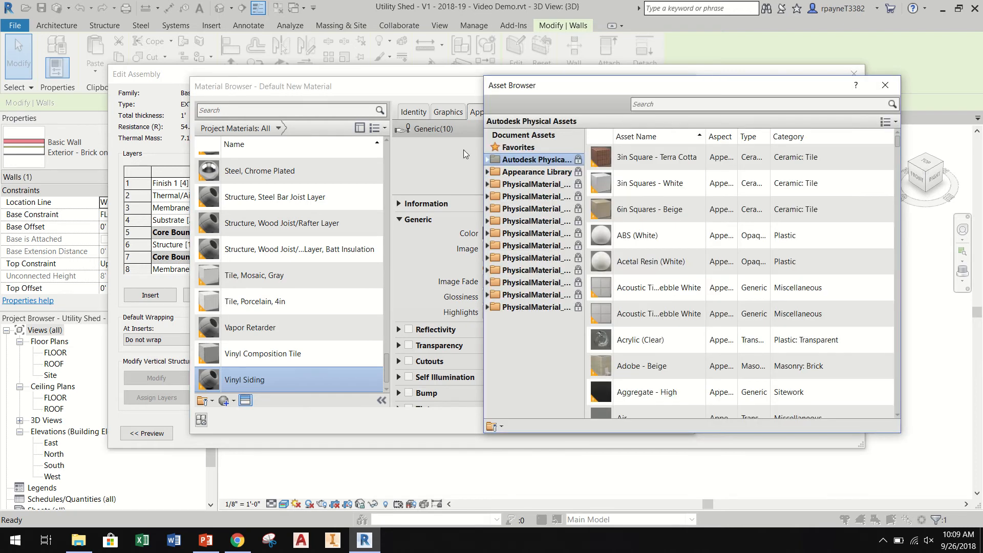
{"action": "left_click_drag", "start_coordinate": [480, 151], "coordinate": [348, 153]}
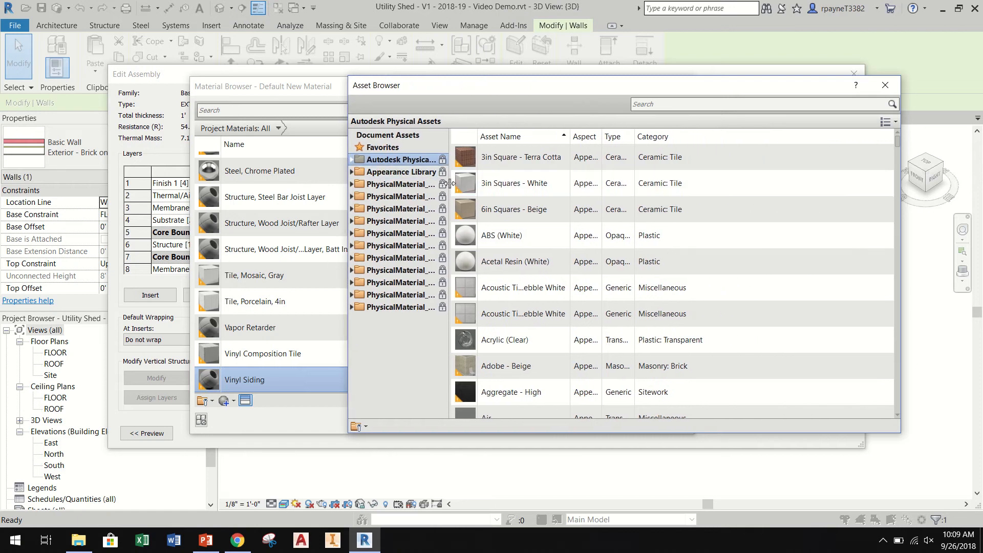
{"action": "left_click_drag", "start_coordinate": [449, 183], "coordinate": [503, 182]}
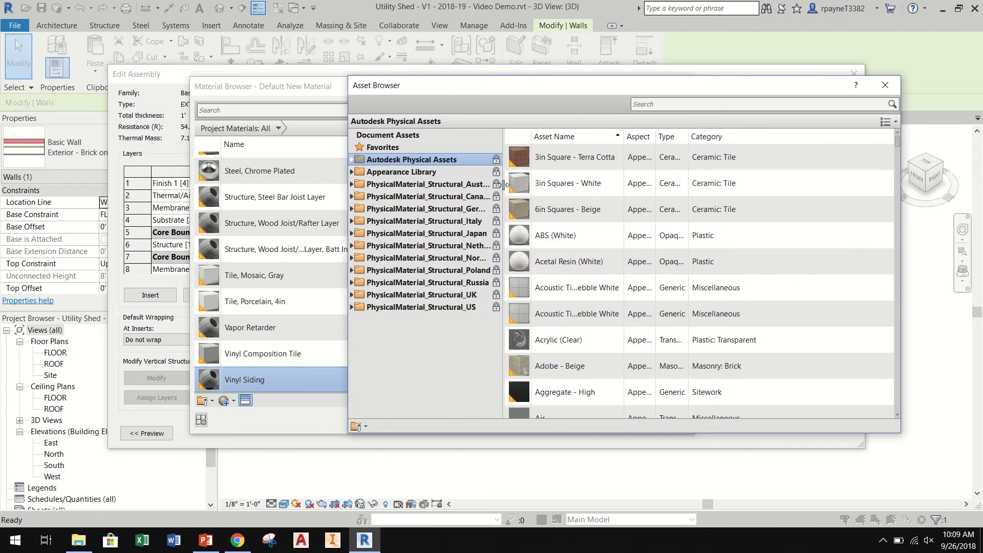
{"action": "left_click", "coordinate": [353, 173]}
{"action": "left_click", "coordinate": [351, 172]}
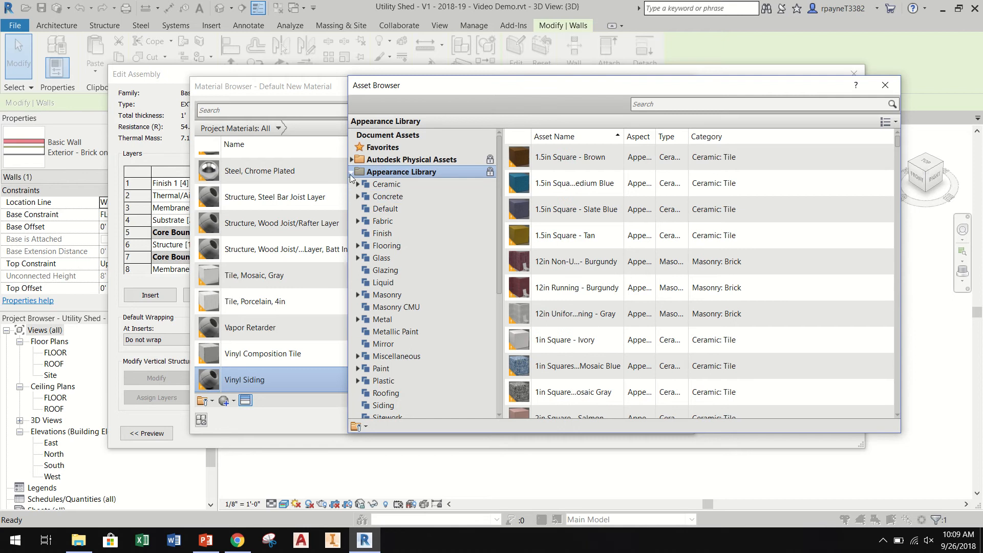
{"action": "scroll", "coordinate": [384, 272], "scroll_direction": "down", "scroll_amount": 1}
{"action": "scroll", "coordinate": [382, 279], "scroll_direction": "down", "scroll_amount": 1}
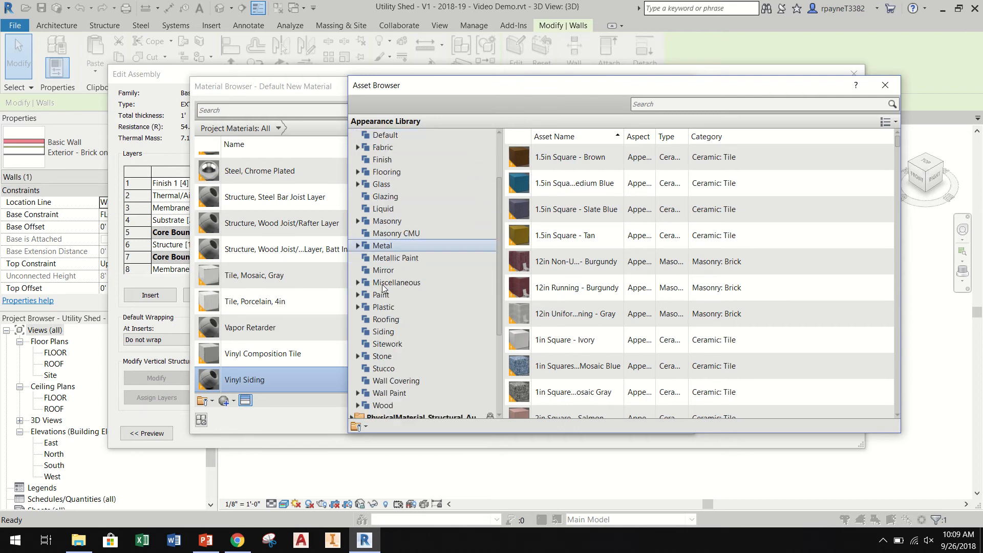
{"action": "left_click", "coordinate": [382, 332]}
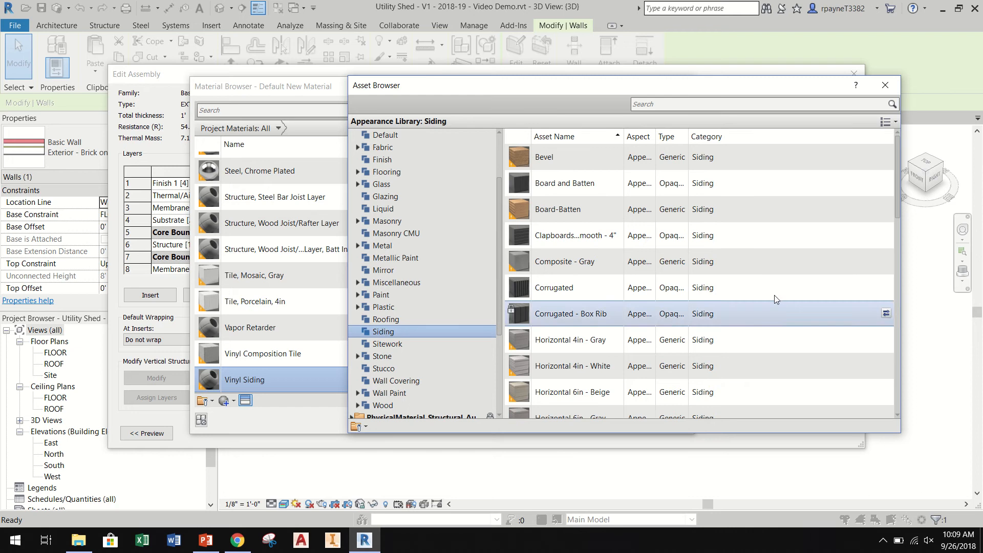
Replace the Vinyl Siding material's appearance with the Wood - Horizontal siding asset.
{"action": "left_click_drag", "start_coordinate": [898, 163], "coordinate": [886, 281]}
{"action": "scroll", "coordinate": [881, 301], "scroll_direction": "down", "scroll_amount": 3}
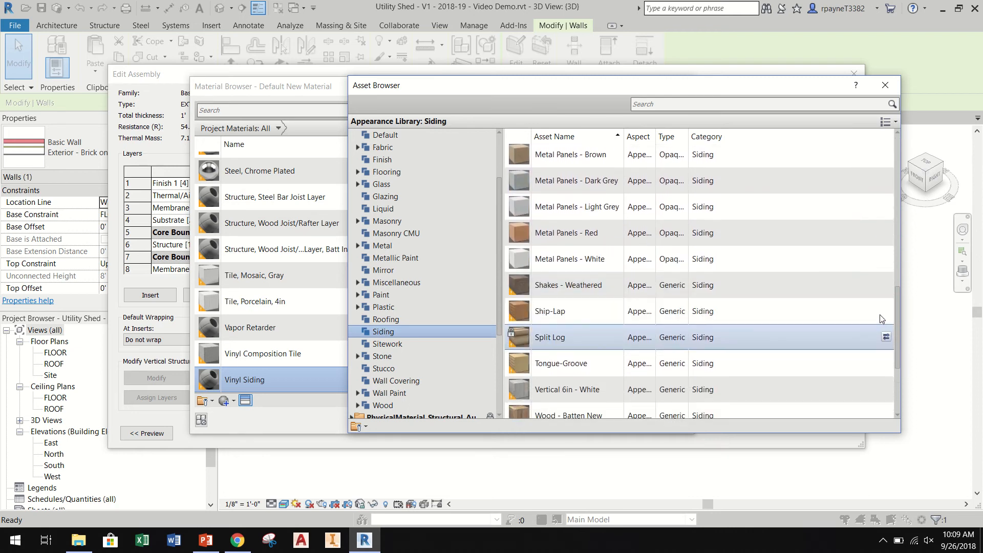
{"action": "scroll", "coordinate": [879, 344], "scroll_direction": "down", "scroll_amount": 1}
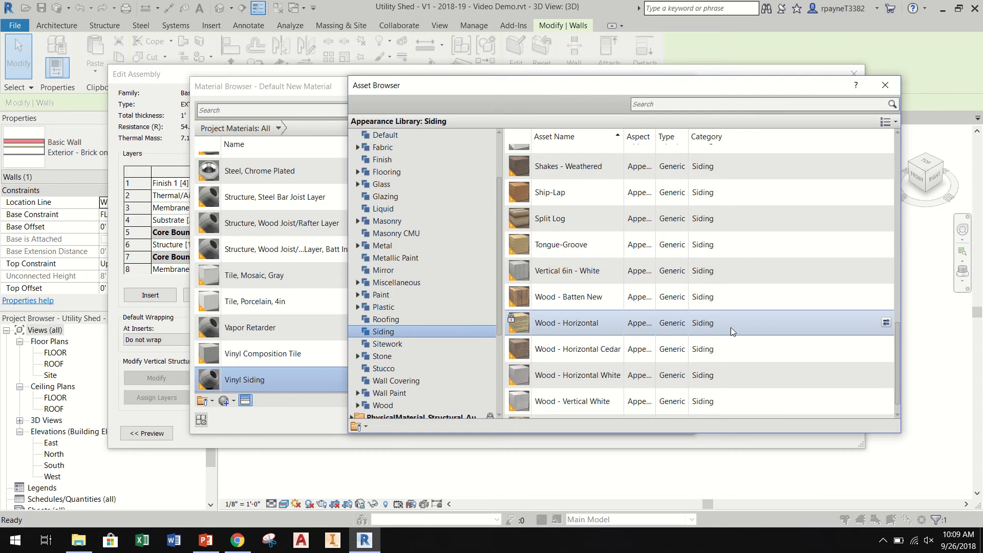
{"action": "left_click", "coordinate": [885, 323]}
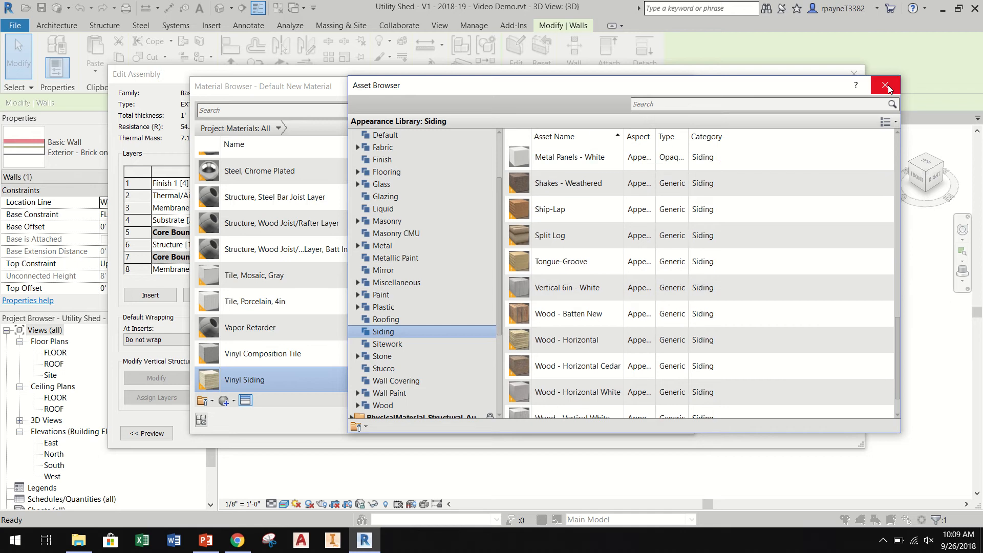
Close the Asset Browser and assign the Vinyl Siding material to the exterior Finish 1 layer.
{"action": "left_click", "coordinate": [885, 85]}
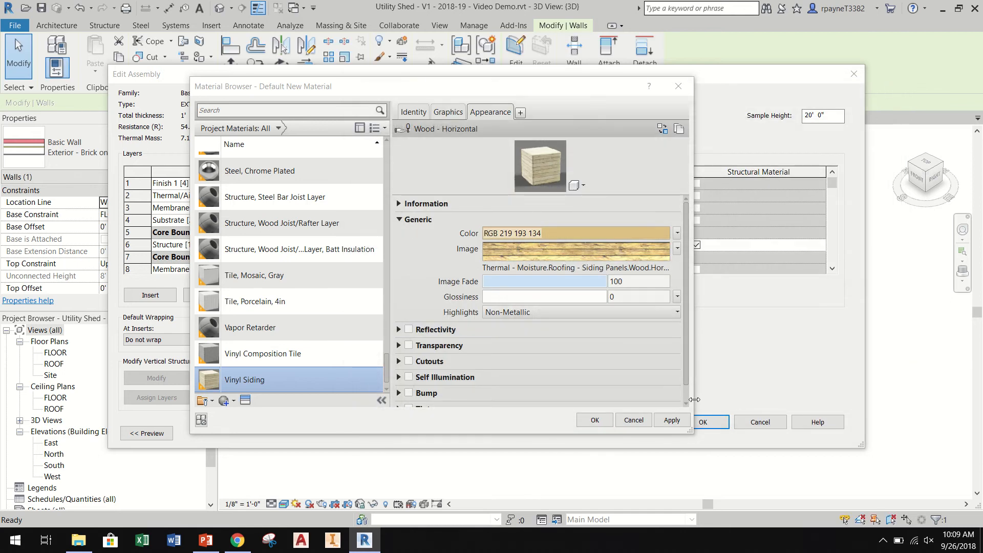
{"action": "left_click", "coordinate": [686, 423]}
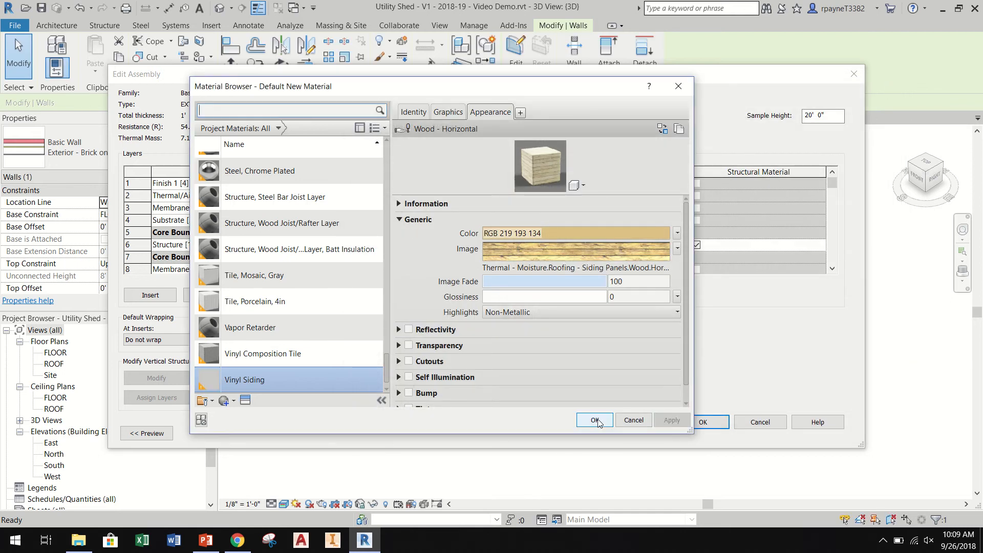
{"action": "left_click", "coordinate": [594, 420]}
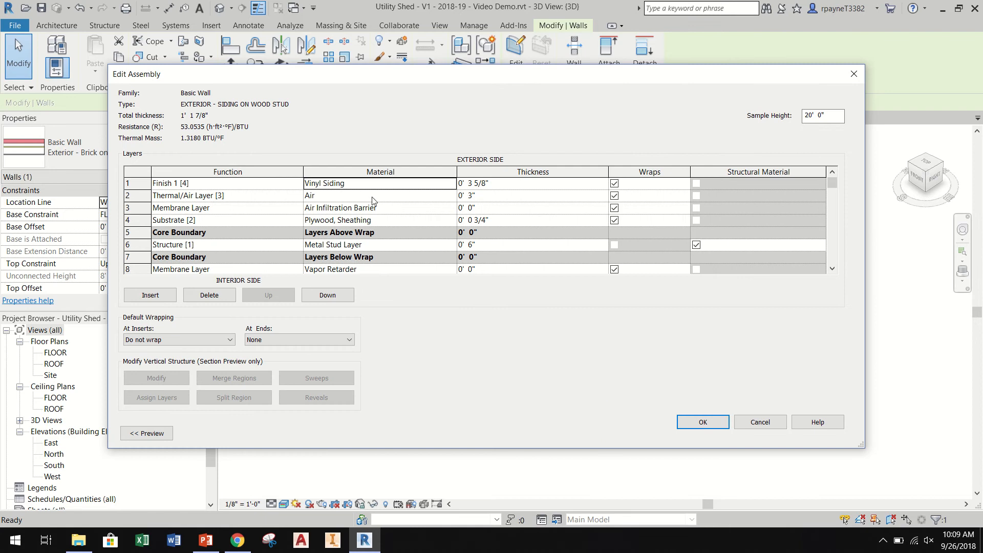
Set the Vinyl Siding finish layer's thickness to 1/2" and delete the Thermal/Air layer from the wall assembly.
{"action": "left_click", "coordinate": [470, 183]}
{"action": "left_click_drag", "start_coordinate": [470, 184], "coordinate": [485, 187]}
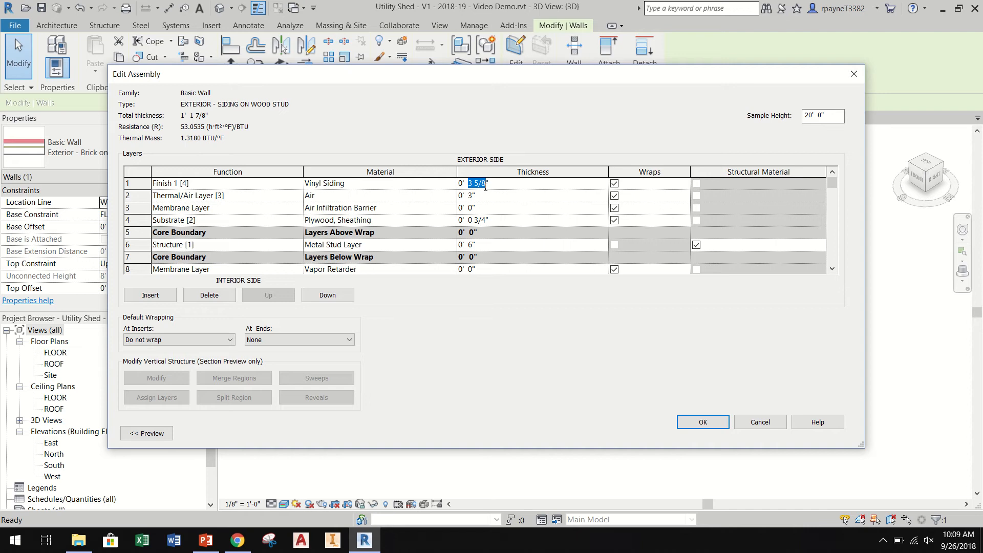
{"action": "type", "text": "1/"}
{"action": "type", "text": "2"}
{"action": "key", "text": "Tab"}
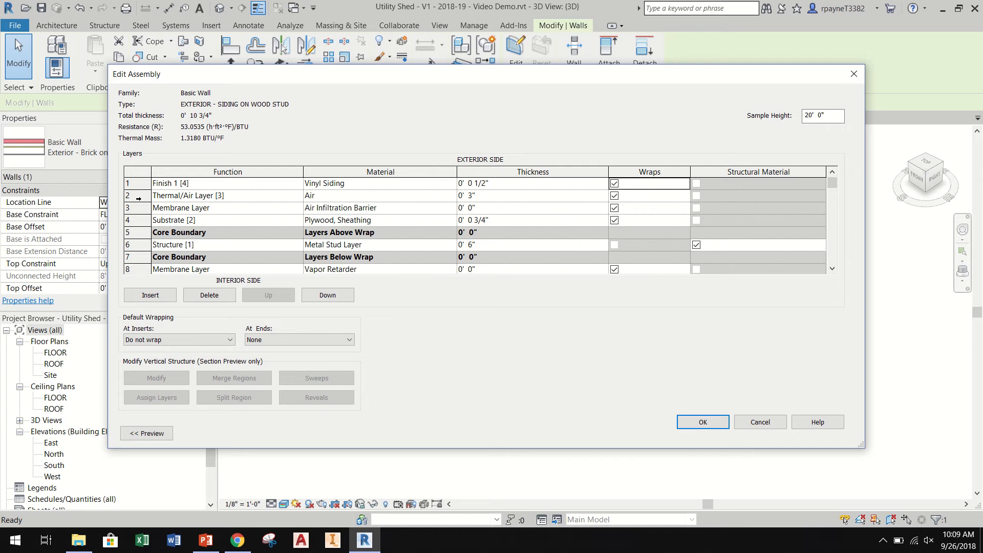
{"action": "left_click", "coordinate": [135, 197]}
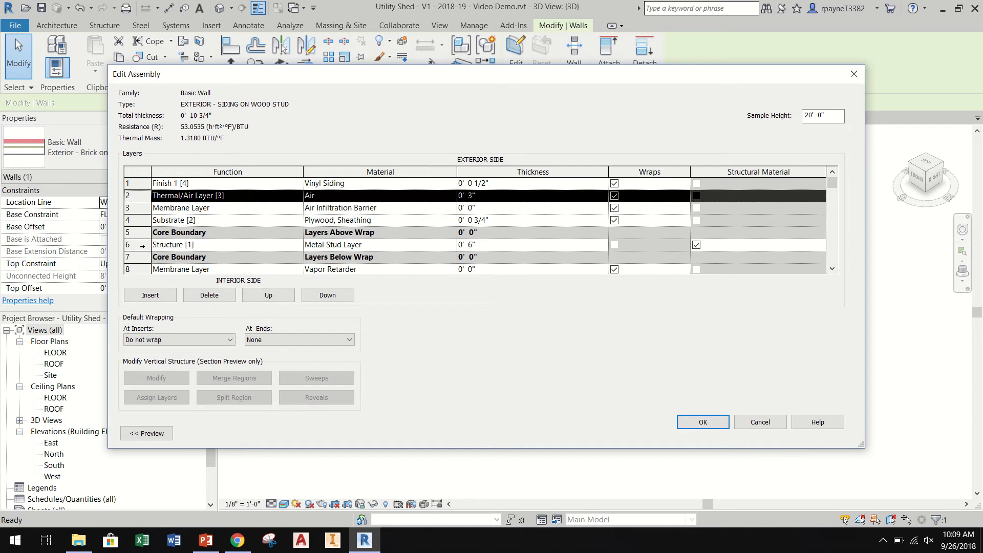
{"action": "left_click", "coordinate": [192, 297]}
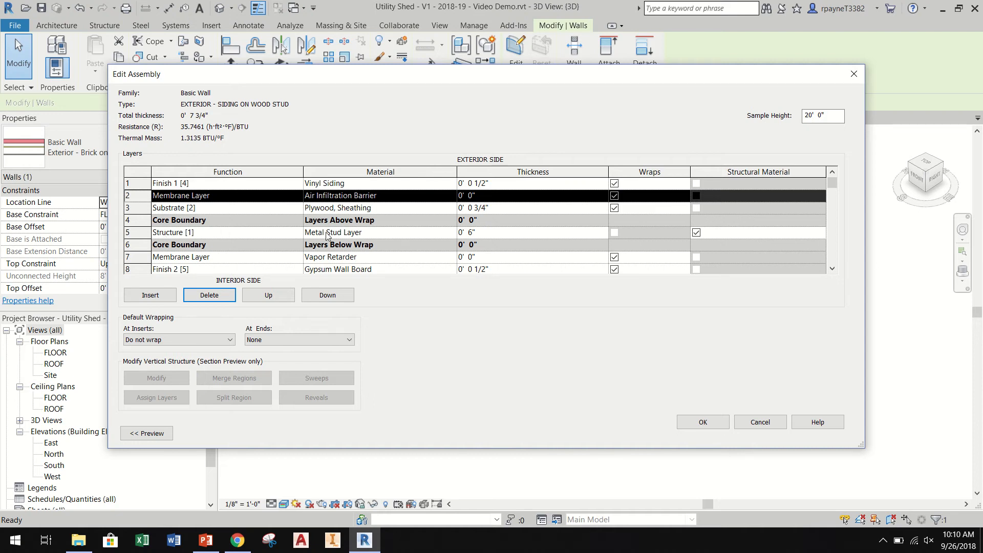
Set the thickness of the Structure layer to 3 1/2".
{"action": "left_click", "coordinate": [470, 234]}
{"action": "double_click", "coordinate": [470, 232]}
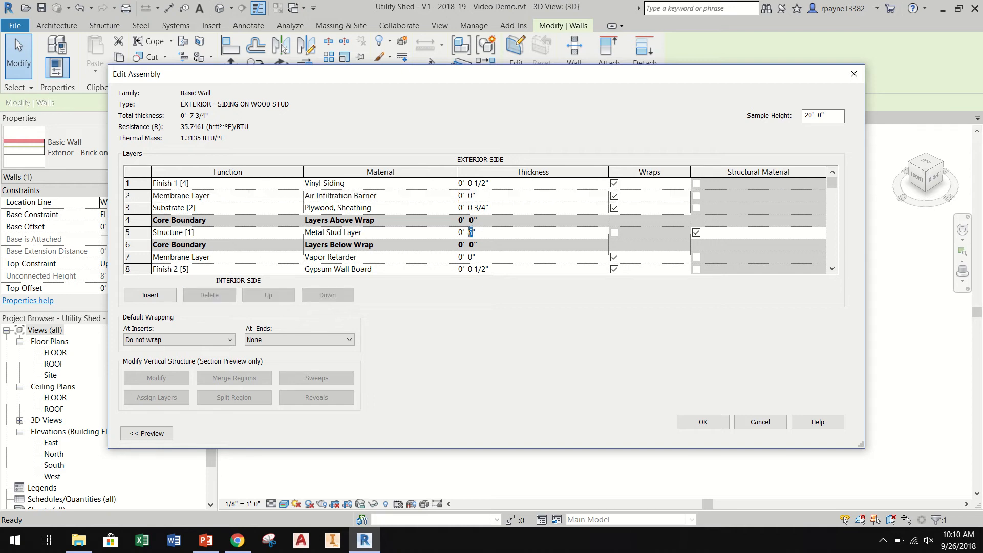
{"action": "type", "text": "3 1/2"}
{"action": "key", "text": "Tab"}
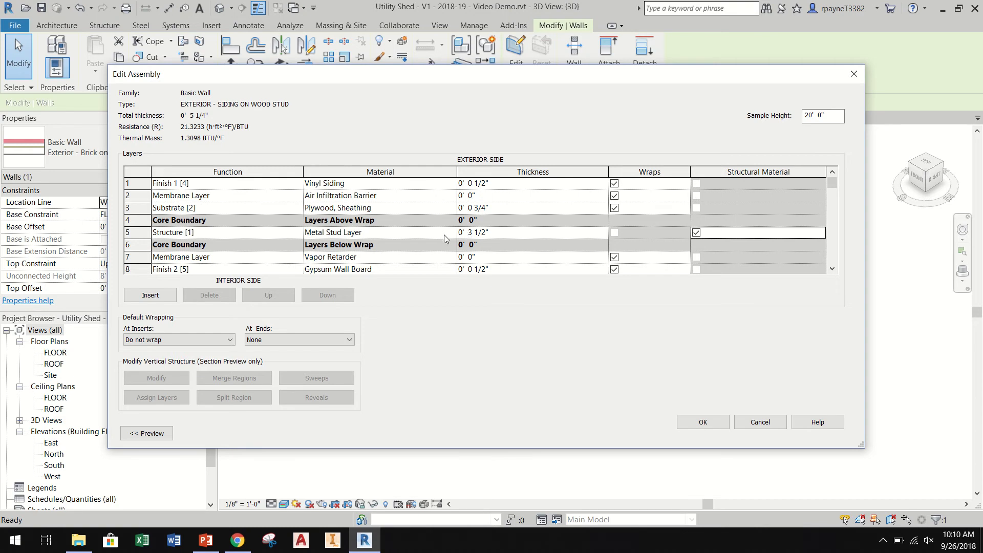
Create a new material named Wood Stud from the Structure layer's material and enter Wood Stud - 2x4 as its description.
{"action": "left_click", "coordinate": [444, 234]}
{"action": "left_click", "coordinate": [452, 232]}
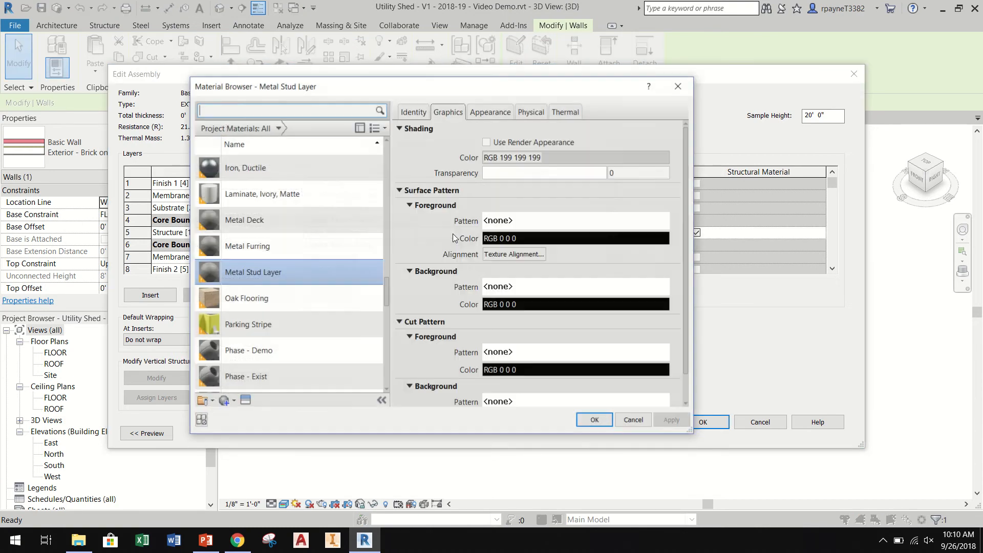
{"action": "mouse_move", "coordinate": [385, 294]}
{"action": "left_mouse_down"}
{"action": "mouse_move", "coordinate": [392, 385]}
{"action": "mouse_move", "coordinate": [391, 302]}
{"action": "left_mouse_up"}
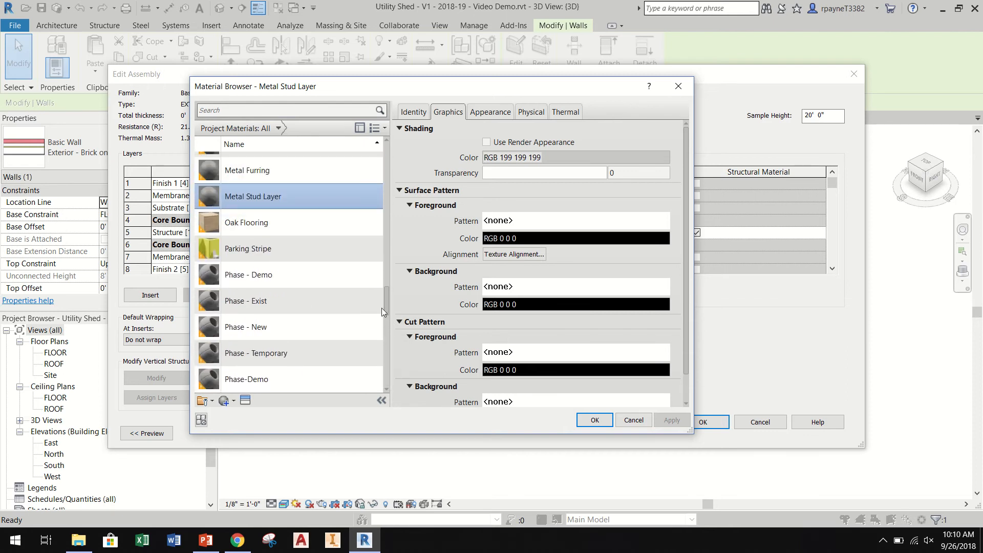
{"action": "left_click", "coordinate": [229, 402]}
{"action": "left_click", "coordinate": [235, 414]}
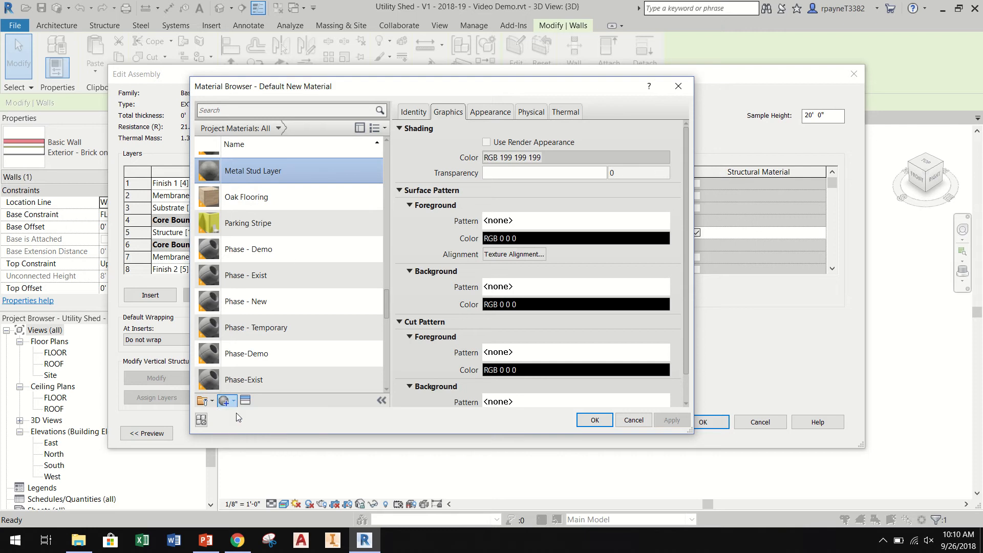
{"action": "left_click", "coordinate": [408, 112]}
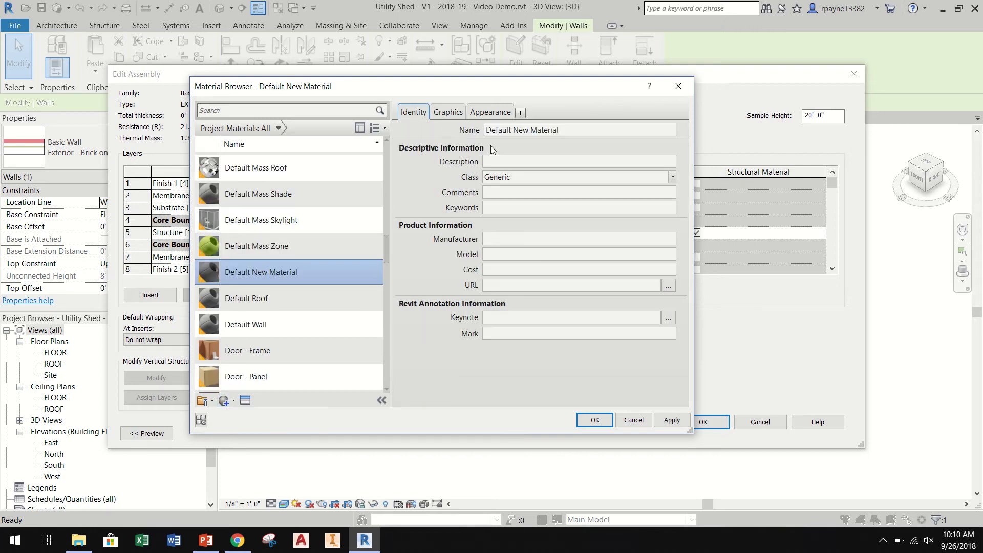
{"action": "double_click", "coordinate": [562, 130]}
{"action": "left_click_drag", "start_coordinate": [486, 130], "coordinate": [595, 136]}
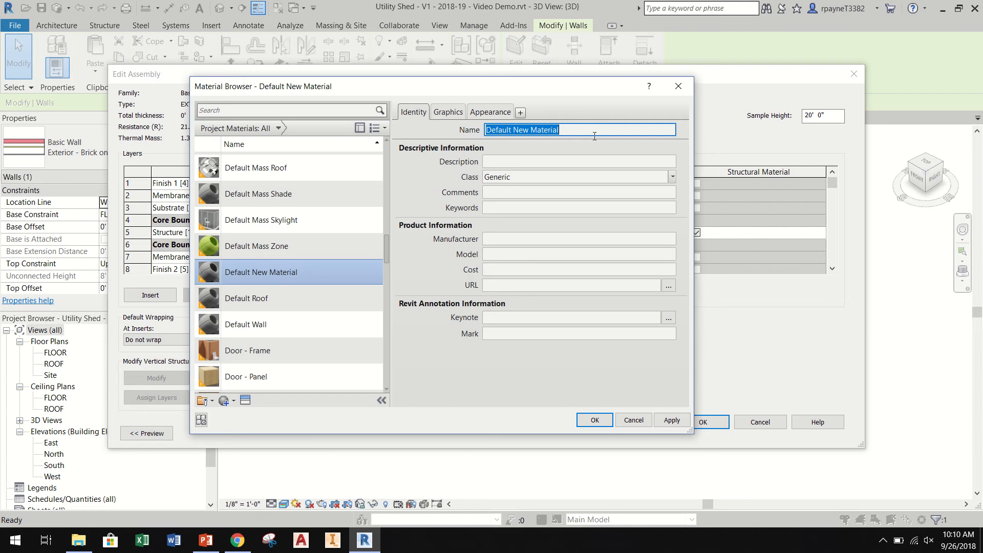
{"action": "type", "text": "Wood Stud"}
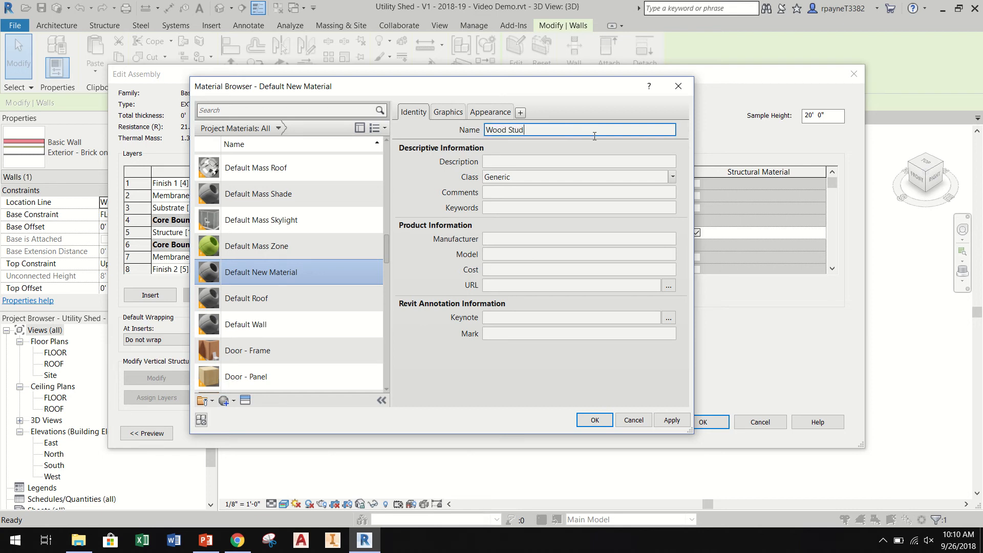
{"action": "left_click", "coordinate": [618, 162]}
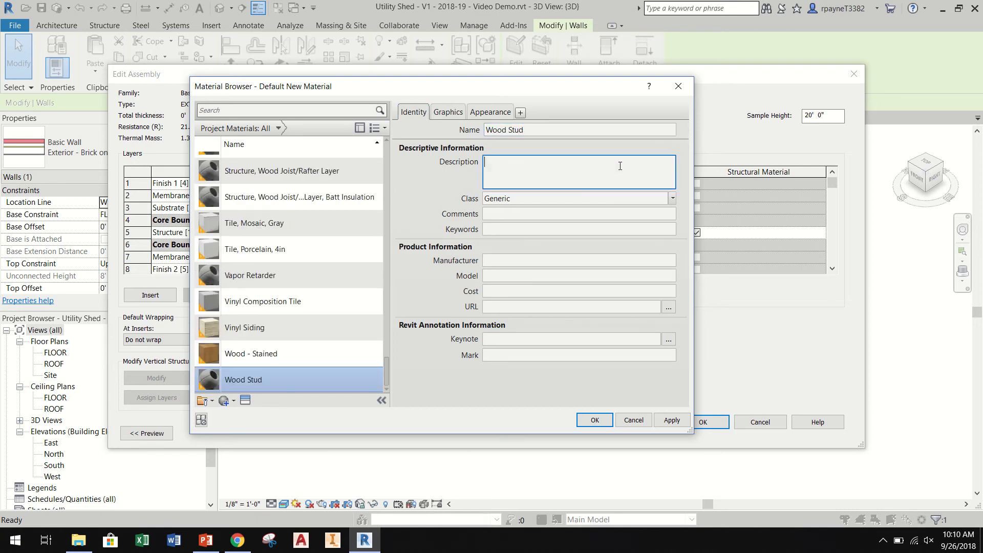
{"action": "type", "text": "Wood Stud - 2x4"}
{"action": "left_click", "coordinate": [634, 202]}
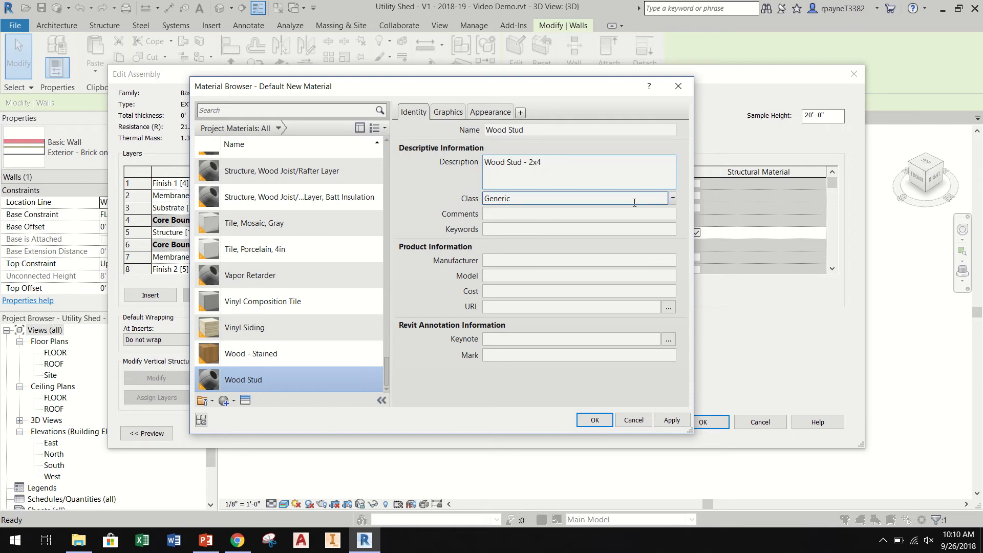
Open the Asset Browser for replacing the Wood Stud material's appearance and expand the Wood category of the Appearance Library.
{"action": "left_click", "coordinate": [439, 113]}
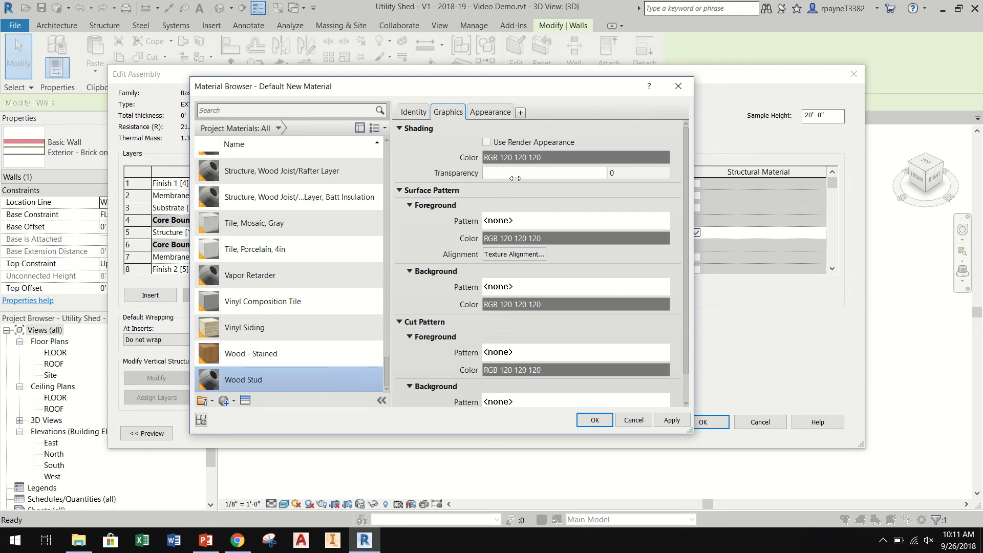
{"action": "left_click", "coordinate": [505, 115]}
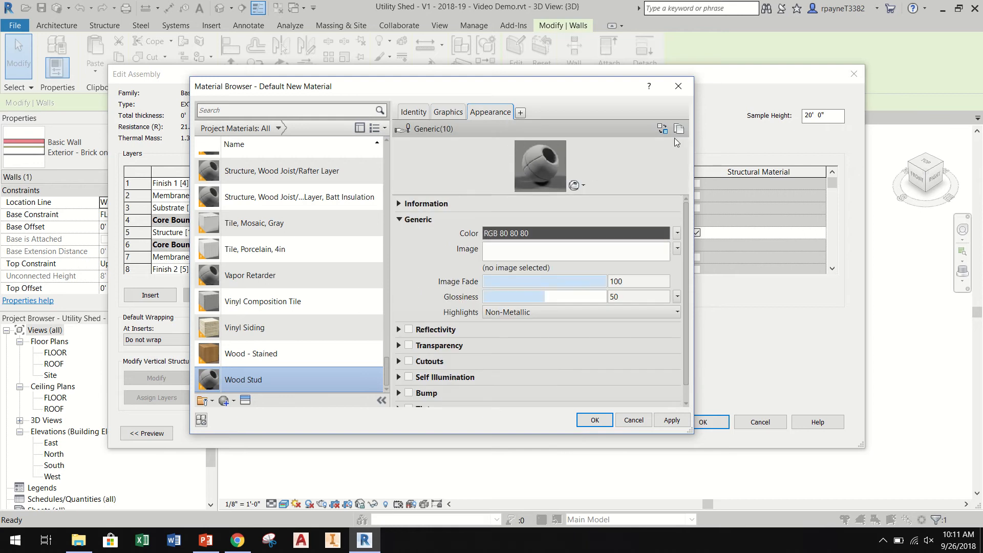
{"action": "left_click", "coordinate": [663, 128]}
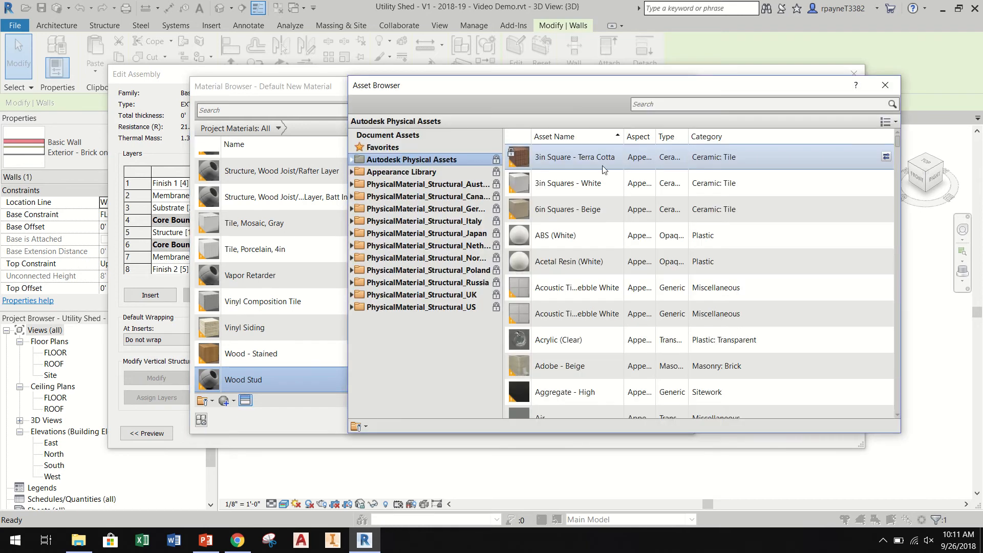
{"action": "left_click", "coordinate": [373, 172]}
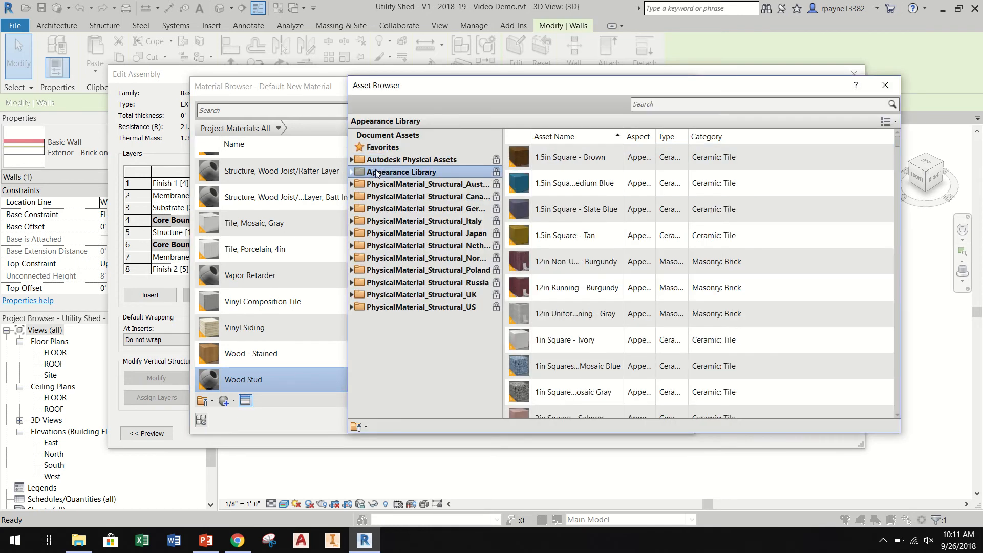
{"action": "left_click", "coordinate": [352, 172]}
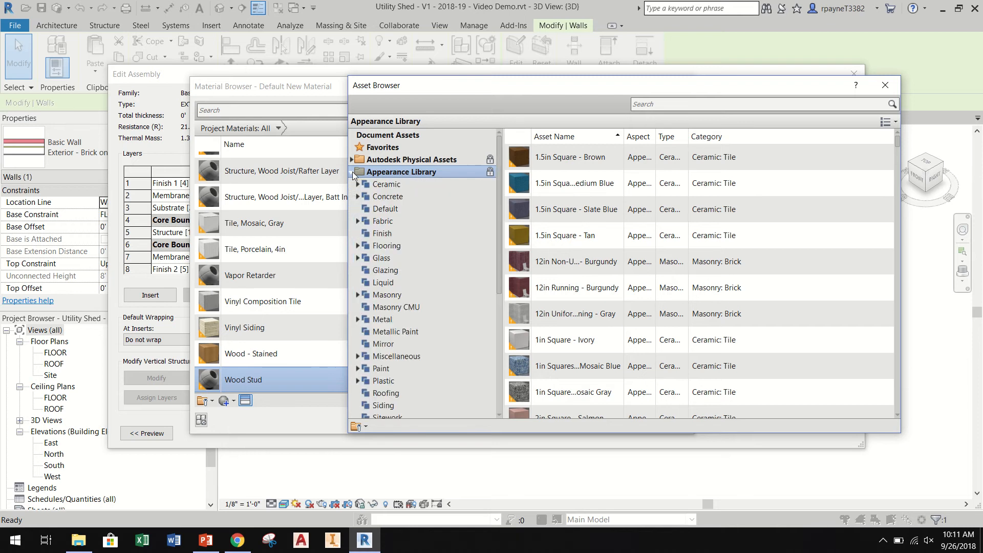
{"action": "scroll", "coordinate": [383, 235], "scroll_direction": "down", "scroll_amount": 3}
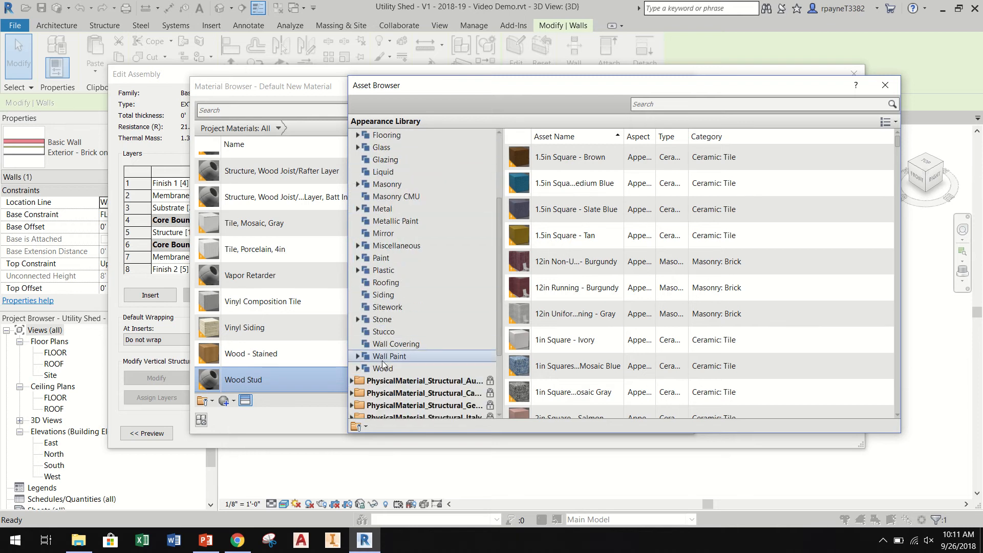
{"action": "left_click", "coordinate": [361, 370]}
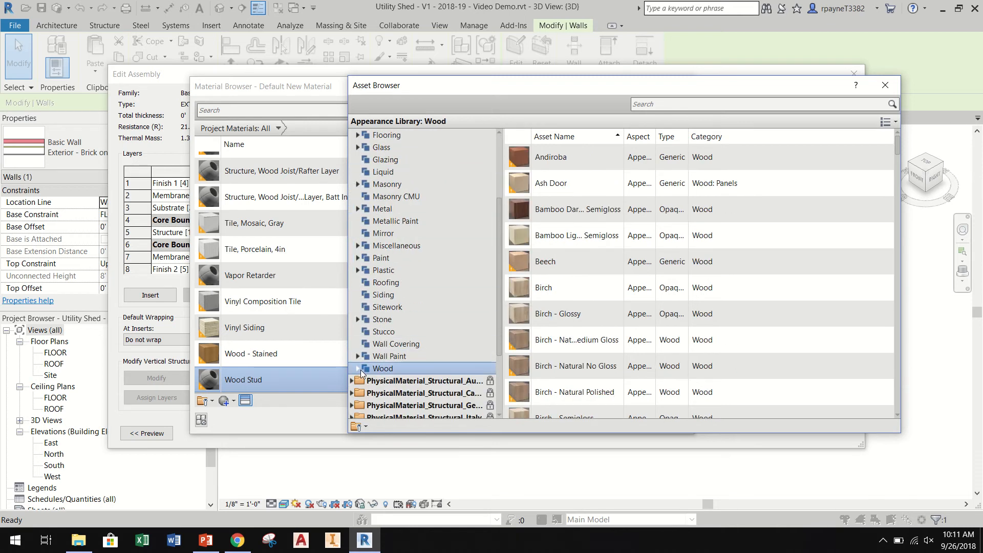
{"action": "left_click", "coordinate": [358, 368]}
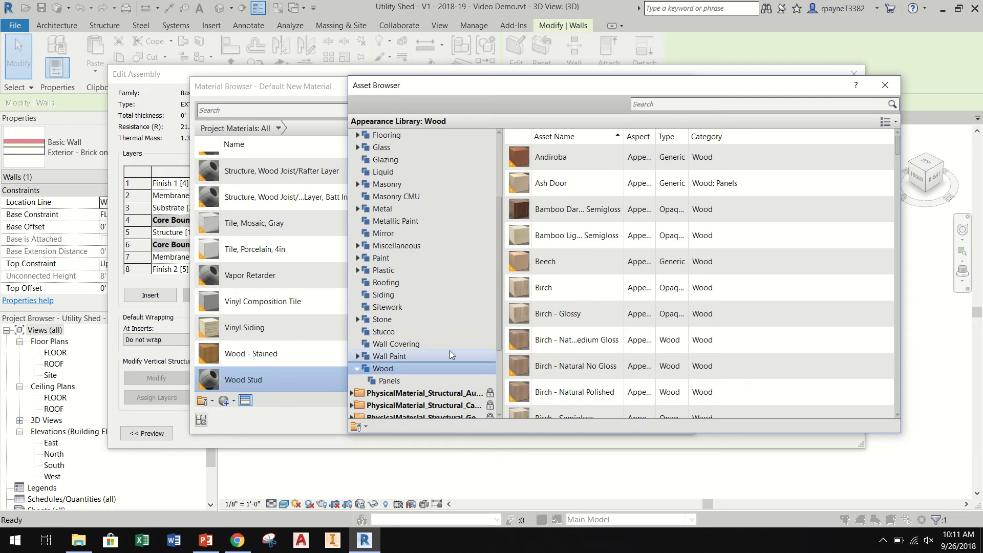
Replace the Wood Stud material's appearance with the opaque Pine asset and close the Asset Browser.
{"action": "scroll", "coordinate": [616, 266], "scroll_direction": "down", "scroll_amount": 5}
{"action": "scroll", "coordinate": [616, 265], "scroll_direction": "down", "scroll_amount": 15}
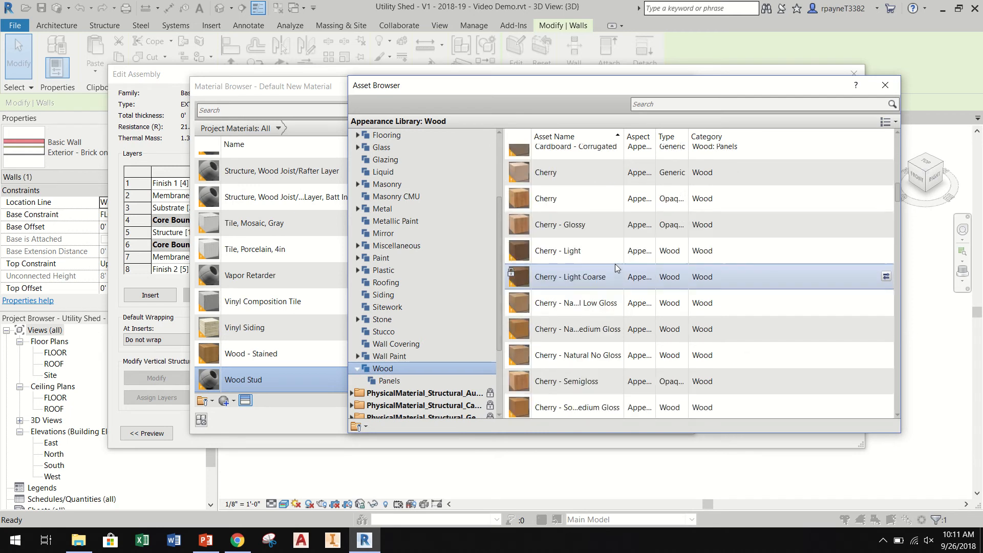
{"action": "scroll", "coordinate": [631, 271], "scroll_direction": "down", "scroll_amount": 8}
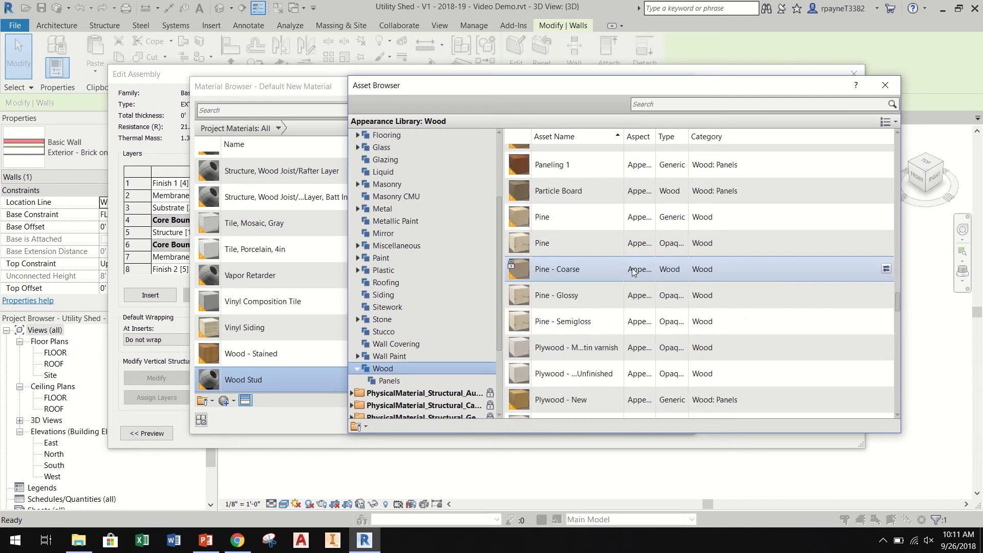
{"action": "scroll", "coordinate": [635, 276], "scroll_direction": "down", "scroll_amount": 10}
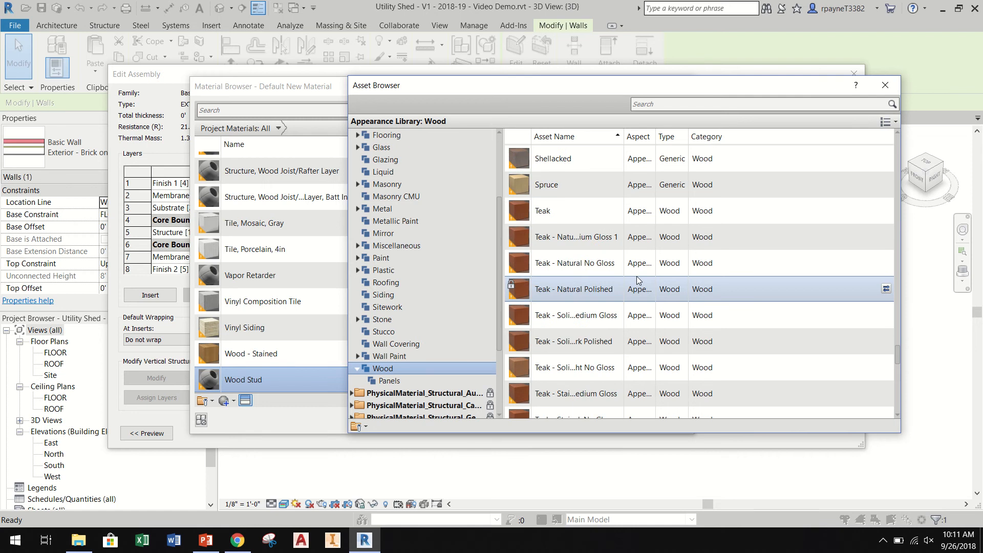
{"action": "scroll", "coordinate": [638, 277], "scroll_direction": "up", "scroll_amount": 12}
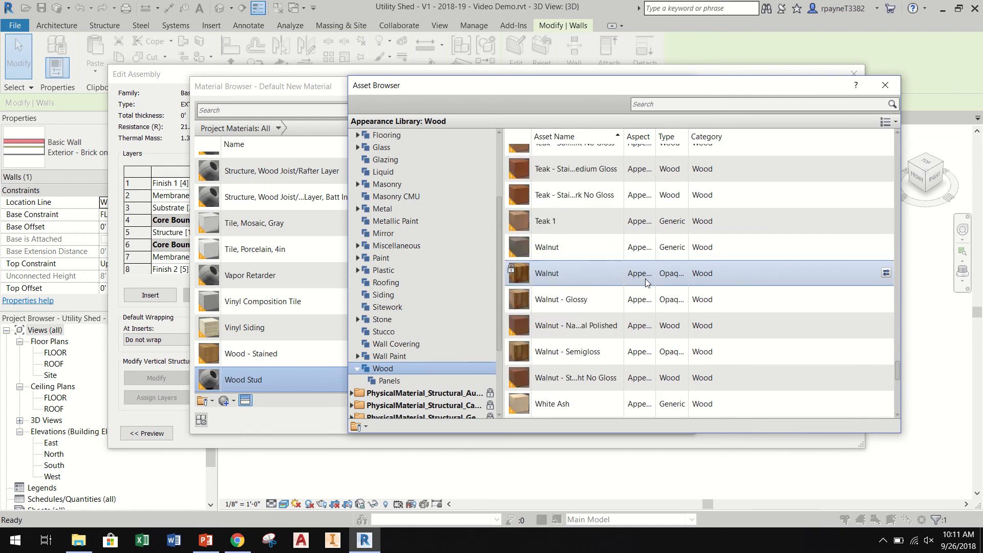
{"action": "scroll", "coordinate": [649, 290], "scroll_direction": "up", "scroll_amount": 3}
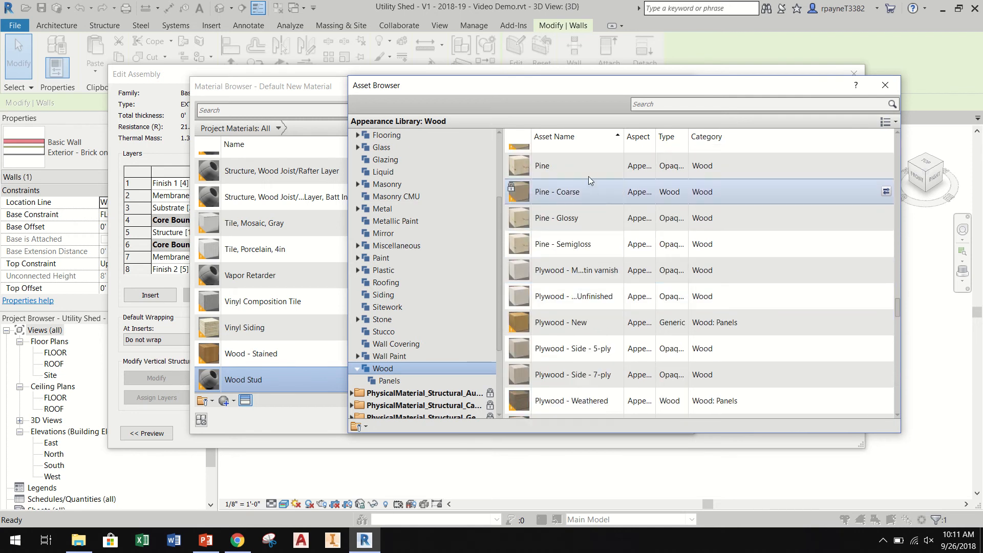
{"action": "left_click", "coordinate": [886, 166]}
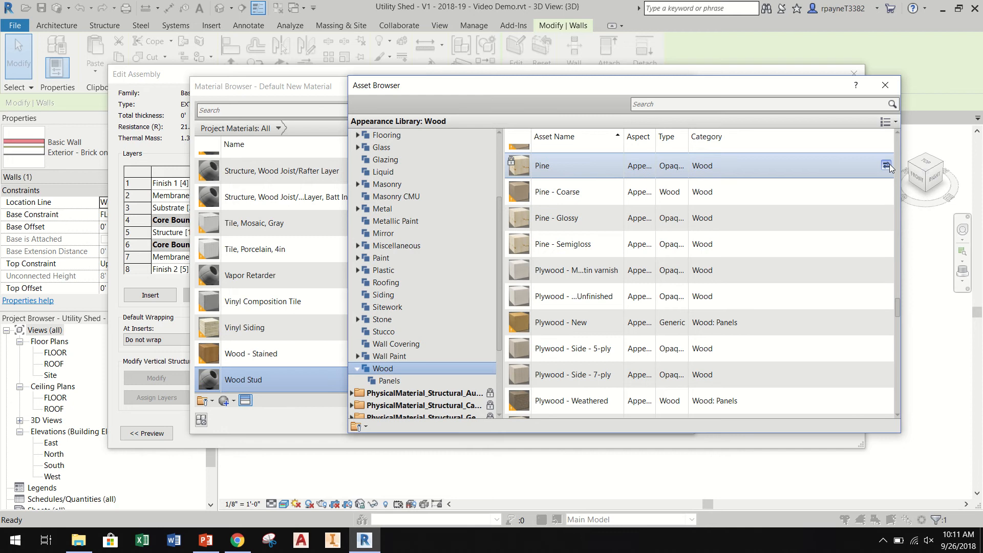
{"action": "left_click", "coordinate": [895, 88]}
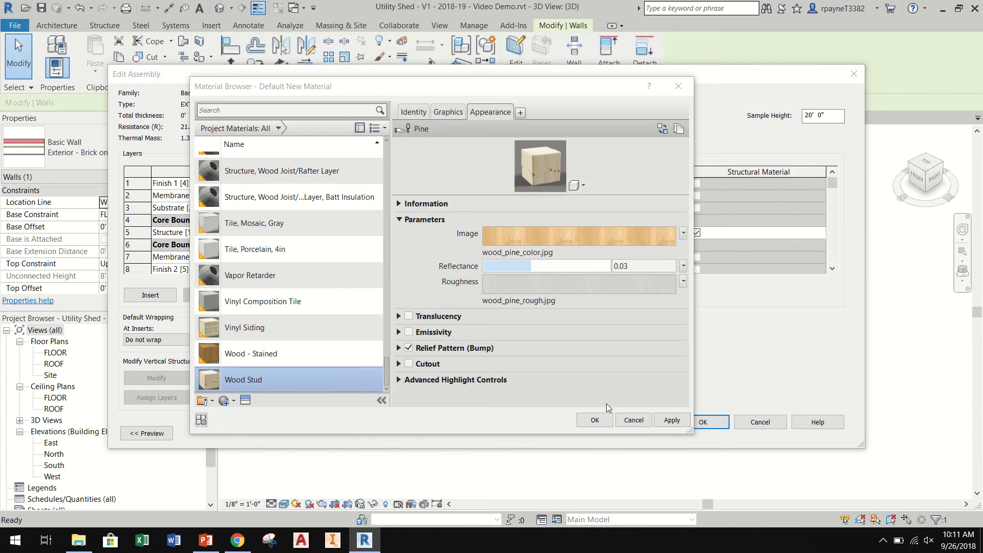
Assign the Wood Stud material to the Structure layer and accept the edited wall assembly.
{"action": "left_click", "coordinate": [660, 418]}
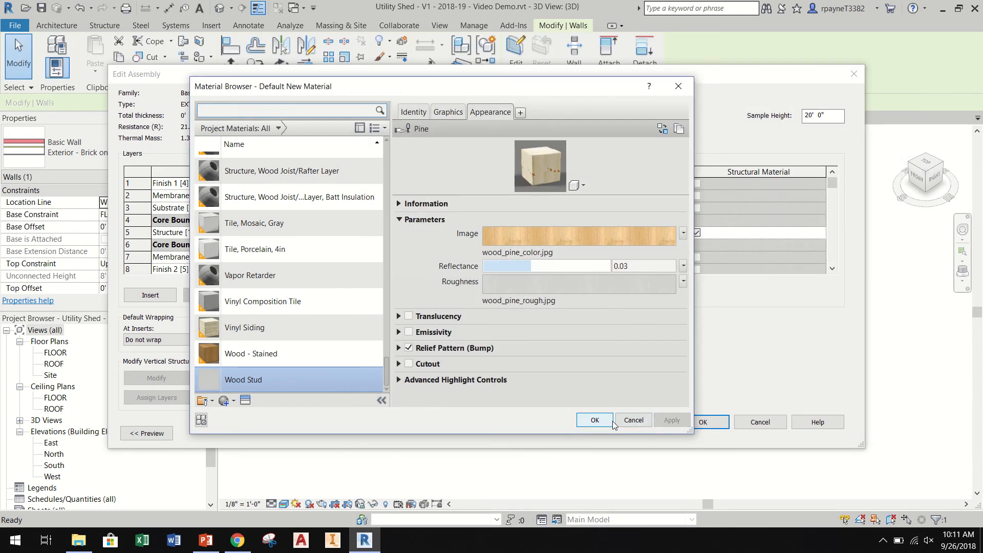
{"action": "left_click", "coordinate": [594, 420]}
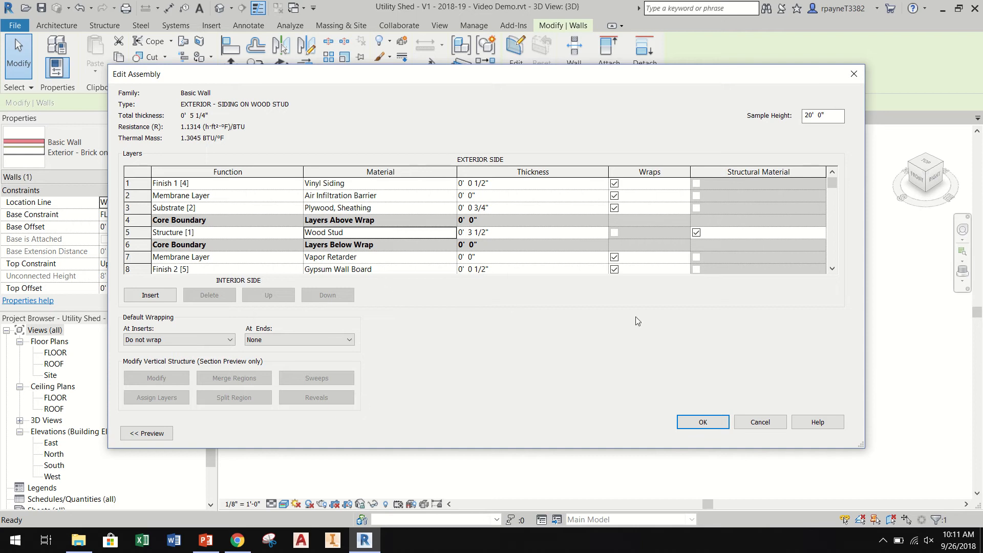
{"action": "left_click", "coordinate": [712, 422]}
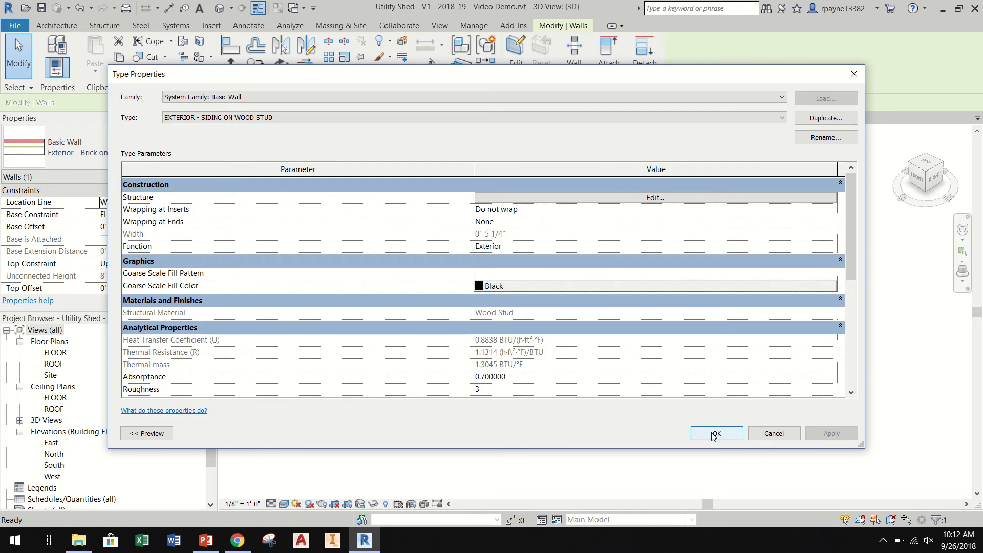
Apply the siding type to the gable wall and duplicate it as a new type named INTERIOR - DRYWALL ON WOOD STUD.
{"action": "left_click", "coordinate": [714, 434]}
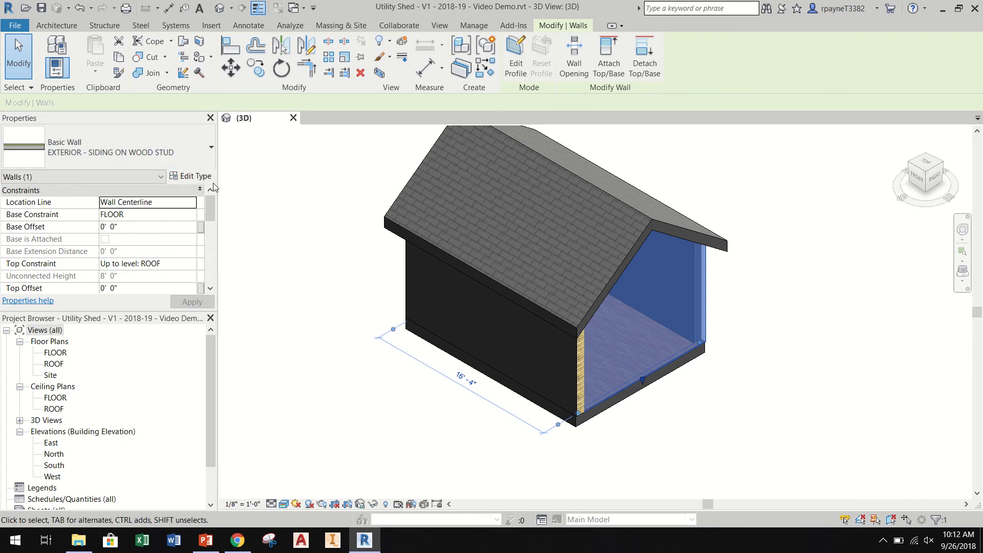
{"action": "left_click", "coordinate": [191, 181]}
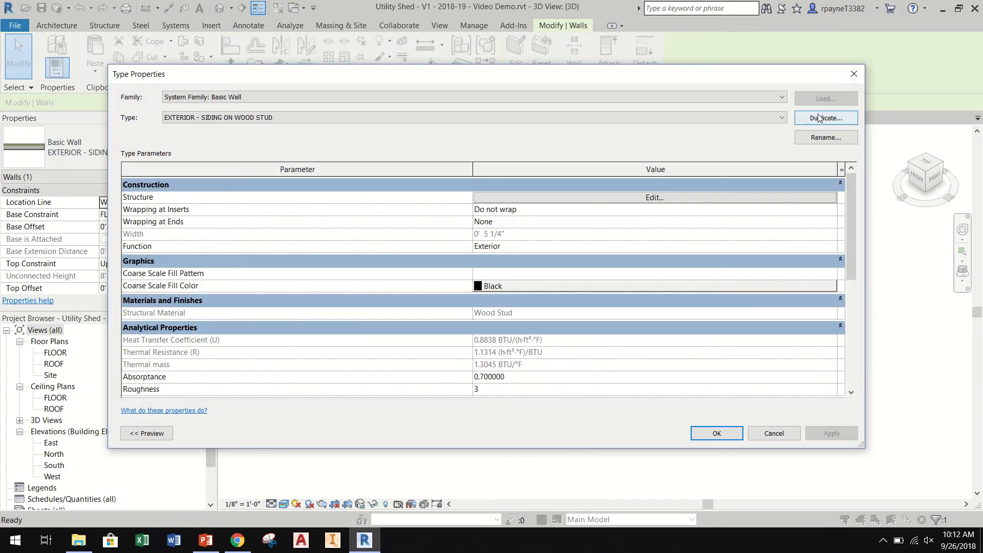
{"action": "left_click", "coordinate": [819, 119]}
{"action": "left_click", "coordinate": [482, 256]}
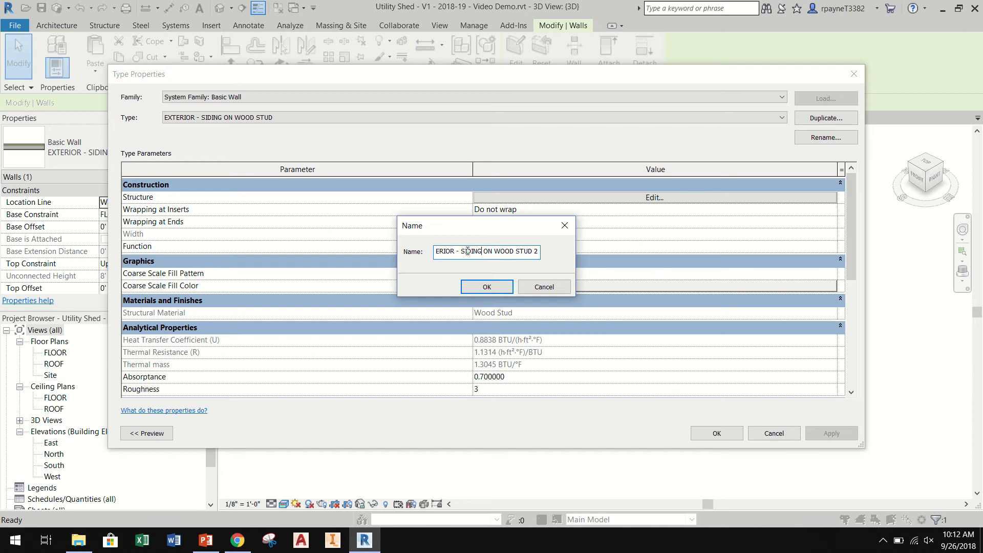
{"action": "left_click_drag", "start_coordinate": [452, 252], "coordinate": [507, 254]}
{"action": "left_click", "coordinate": [437, 251]}
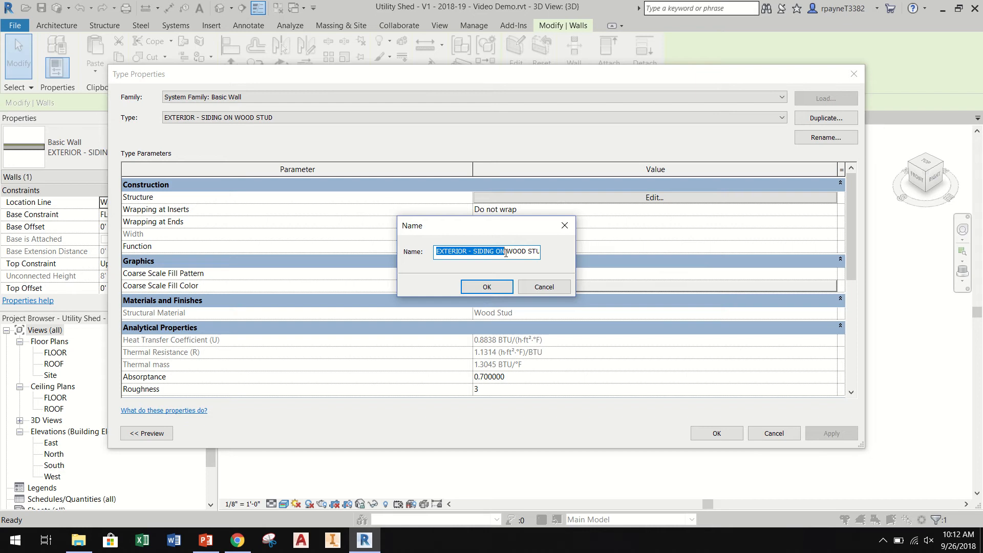
{"action": "key", "text": "Delete"}
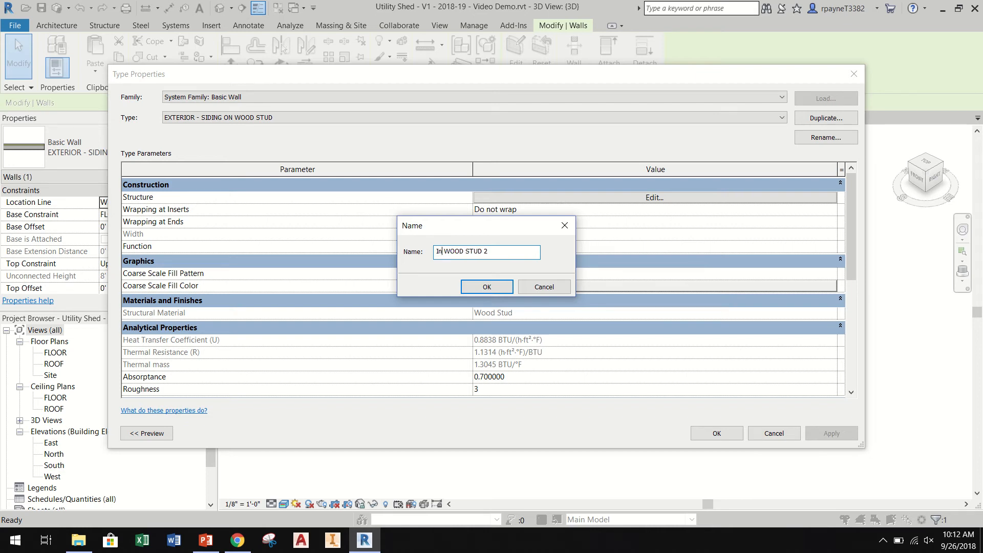
{"action": "type", "text": "INTE"}
{"action": "type", "text": "RIOR - "}
{"action": "type", "text": "DRYWALL ON"}
{"action": "key", "text": "End"}
{"action": "key", "text": "Delete"}
{"action": "key", "text": "Delete"}
{"action": "left_click", "coordinate": [496, 286]}
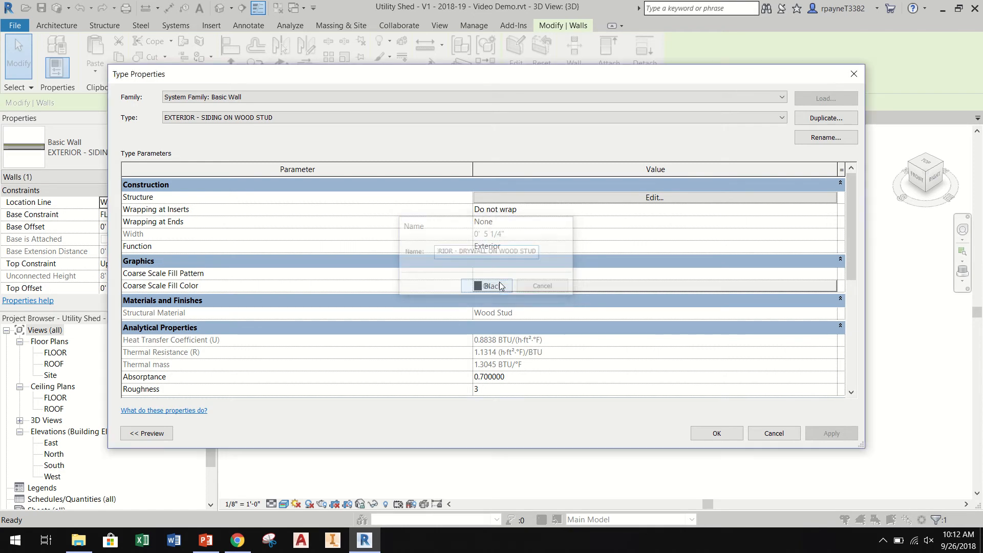
Delete the Vapor Retarder, Plywood Sheathing and Air Infiltration Barrier layers from the drywall type's structure.
{"action": "left_click", "coordinate": [592, 199]}
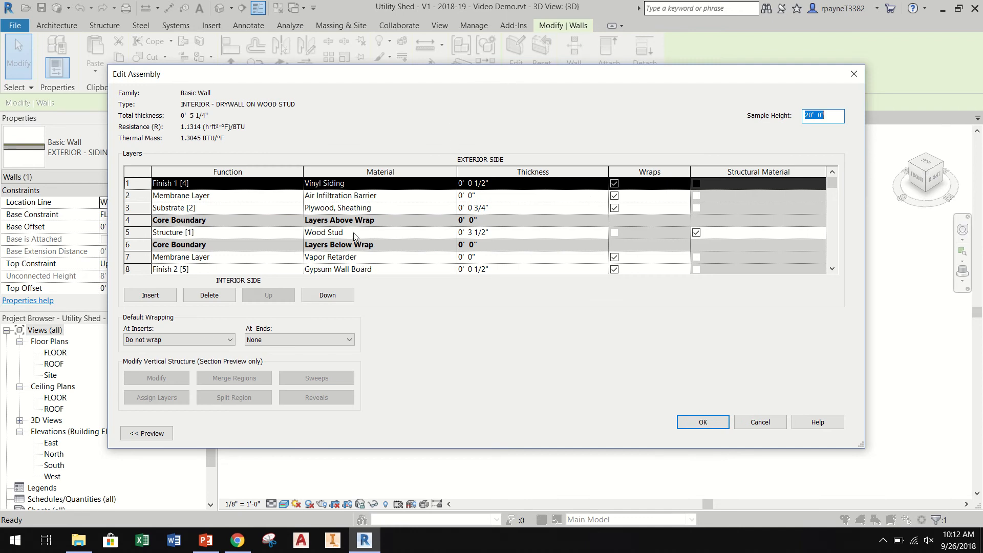
{"action": "left_click", "coordinate": [163, 258]}
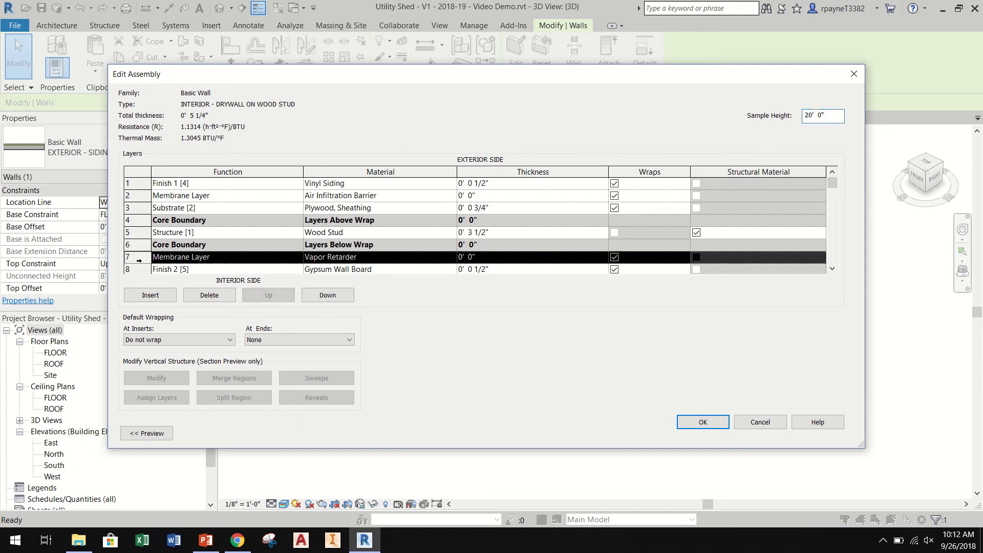
{"action": "left_click", "coordinate": [208, 295]}
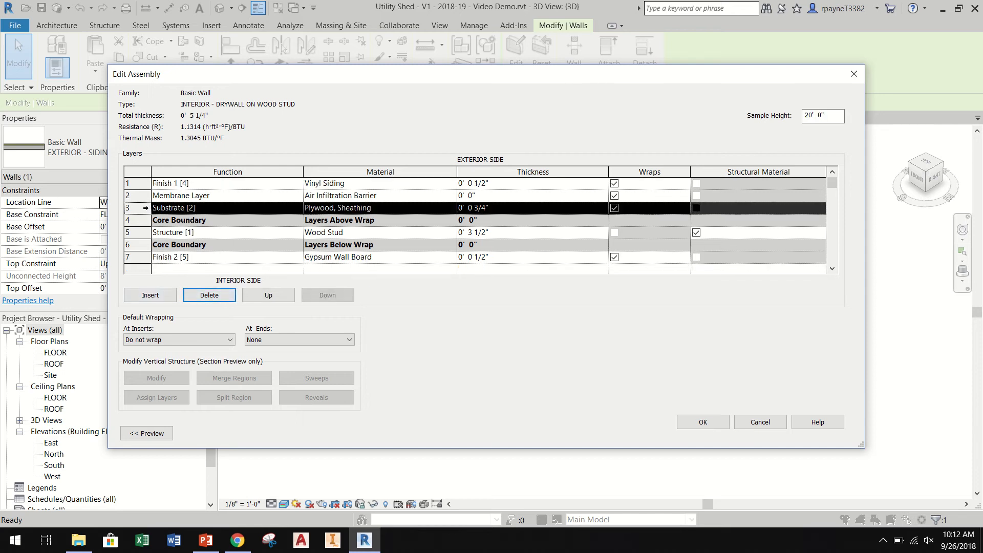
{"action": "left_click", "coordinate": [225, 295]}
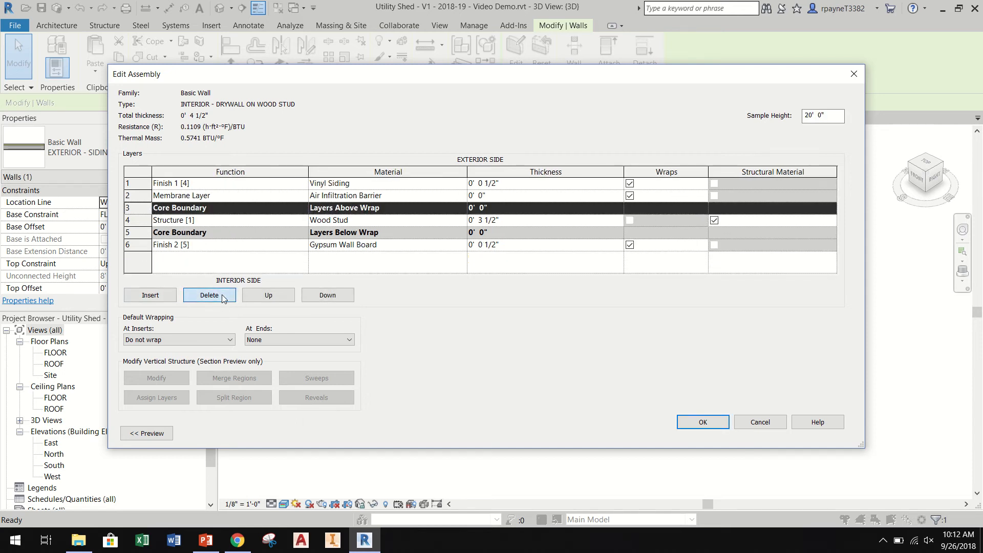
{"action": "left_click", "coordinate": [149, 195]}
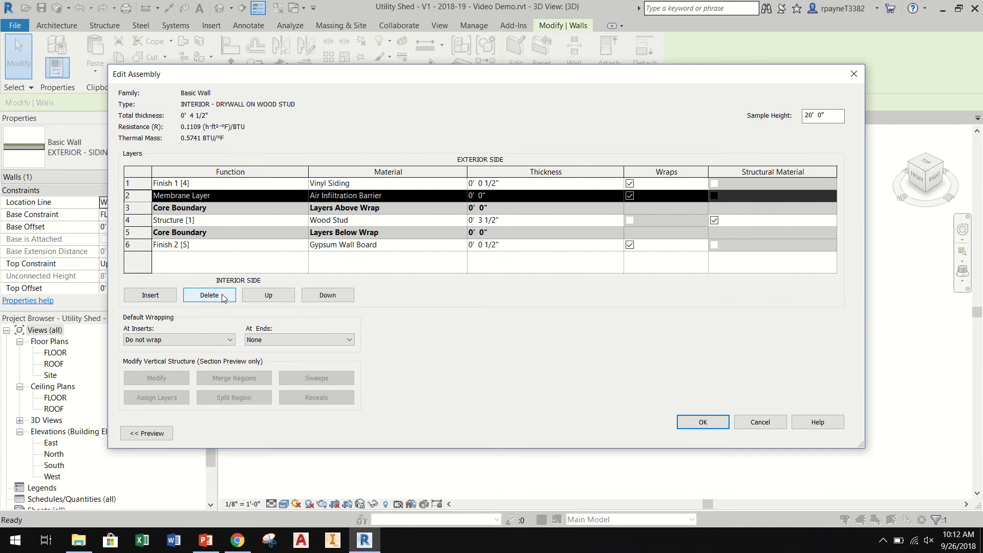
{"action": "left_click", "coordinate": [221, 294]}
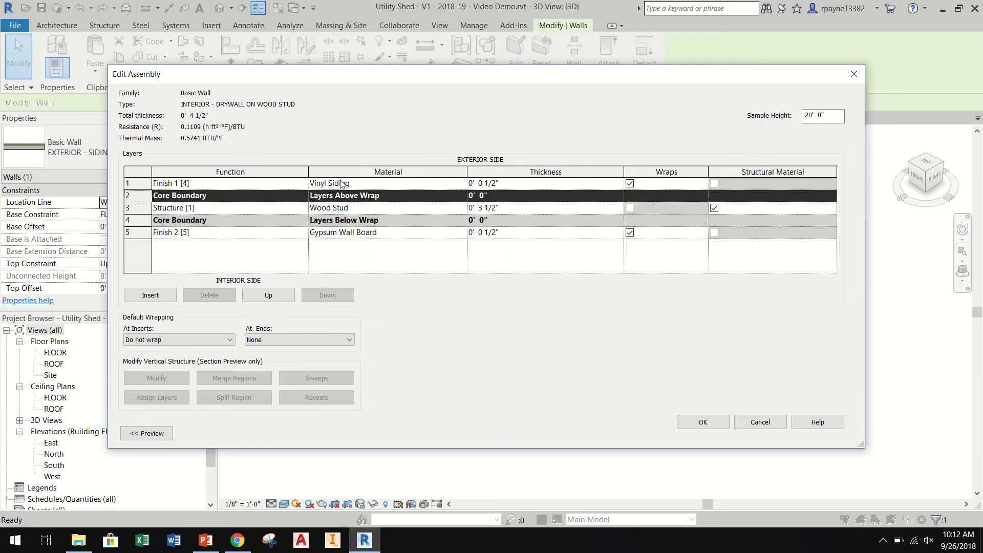
Assign Gypsum Wall Board to the drywall type's Finish 1 layer and apply the type to the gable wall.
{"action": "left_click", "coordinate": [355, 184]}
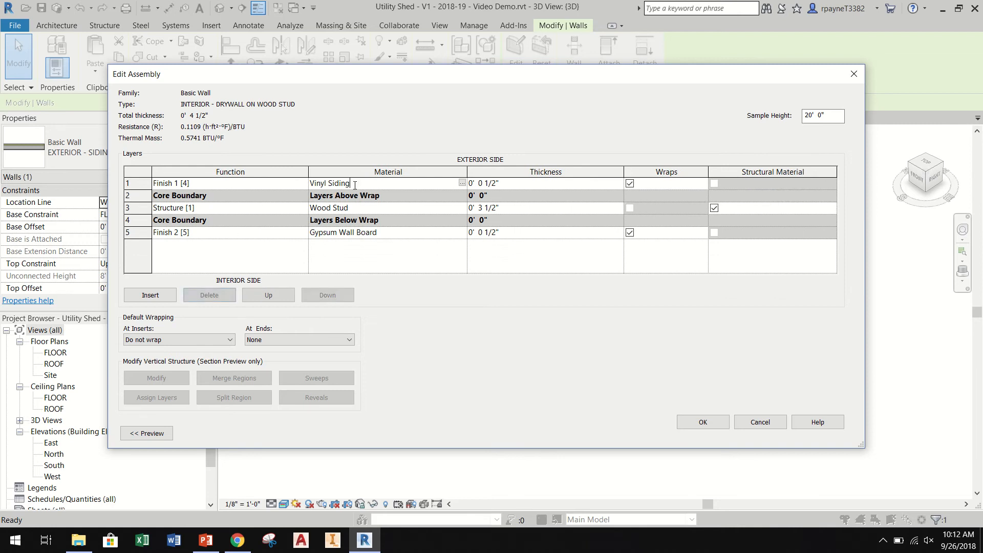
{"action": "left_click", "coordinate": [463, 184]}
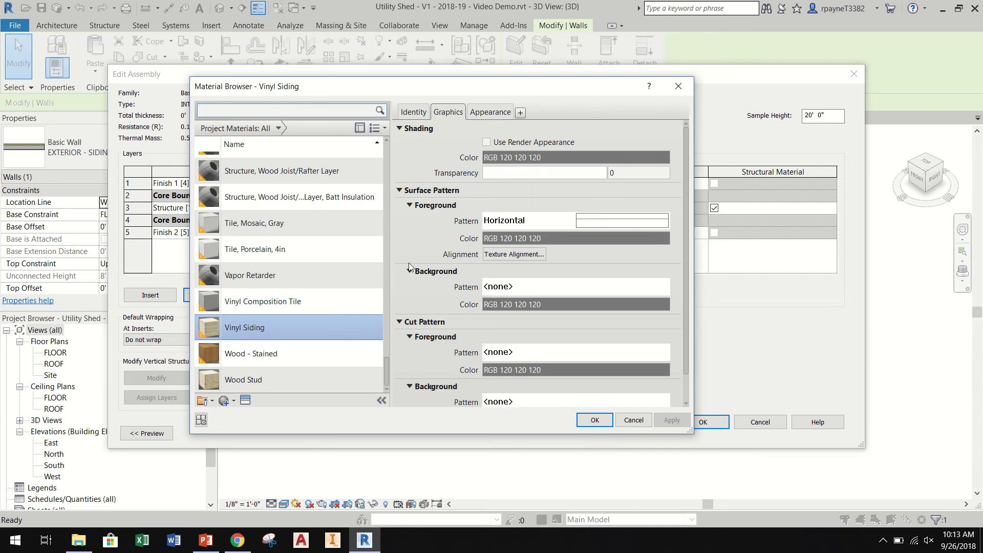
{"action": "left_click_drag", "start_coordinate": [388, 365], "coordinate": [376, 268]}
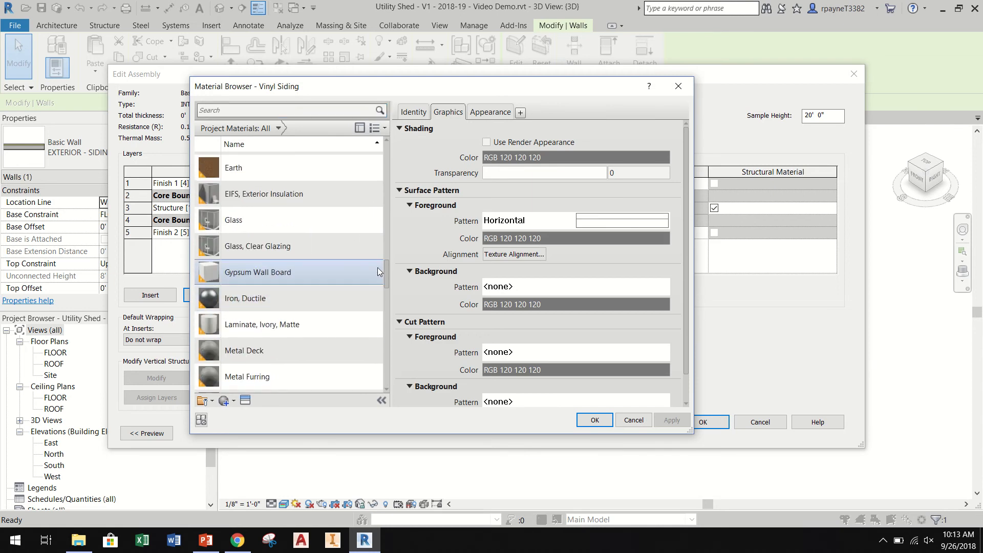
{"action": "left_click", "coordinate": [314, 270]}
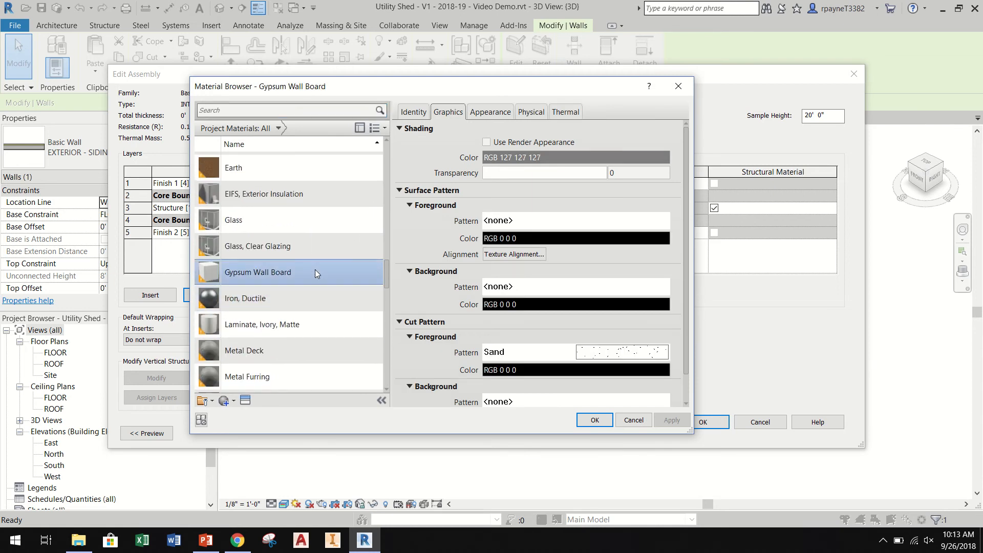
{"action": "left_click", "coordinate": [602, 419]}
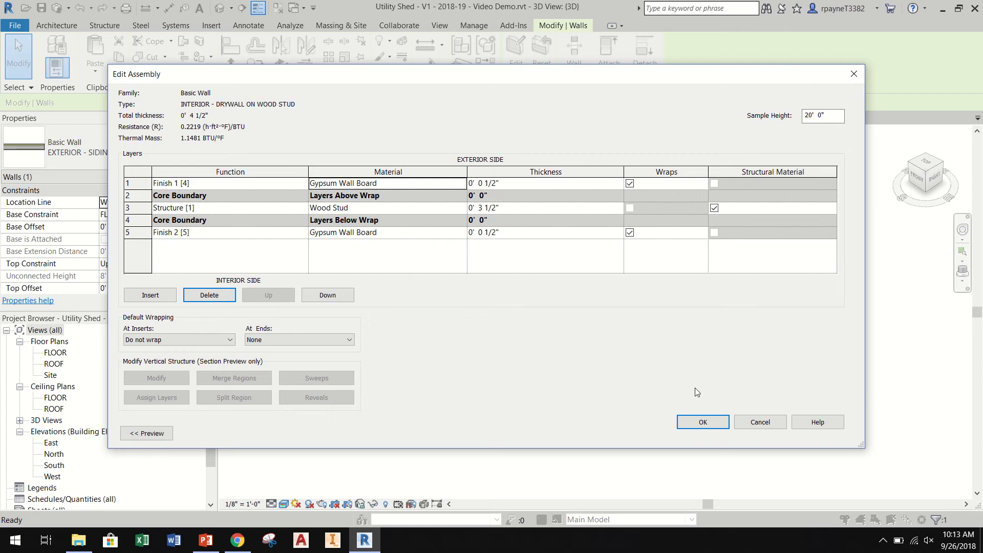
{"action": "left_click", "coordinate": [709, 425]}
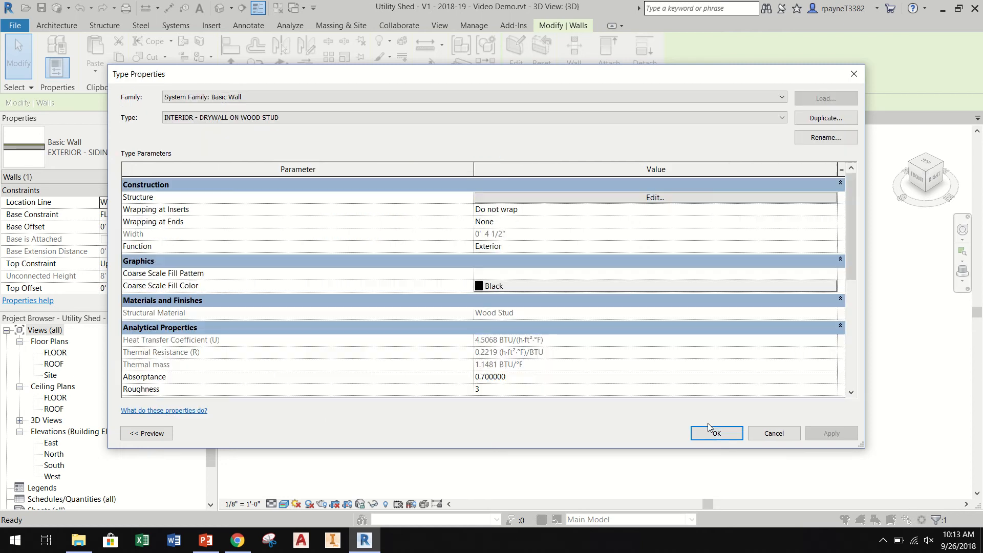
{"action": "left_click", "coordinate": [711, 432]}
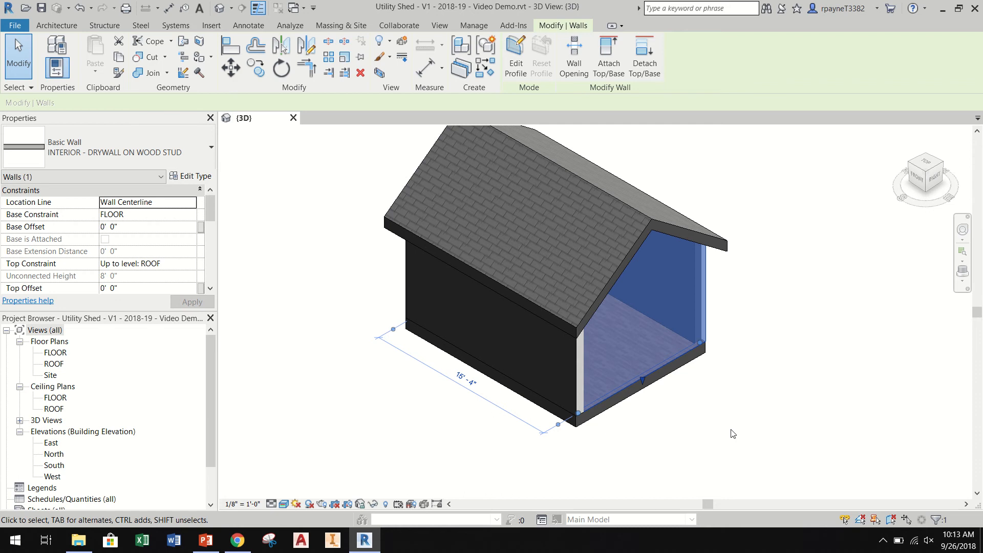
{"action": "left_click", "coordinate": [748, 358]}
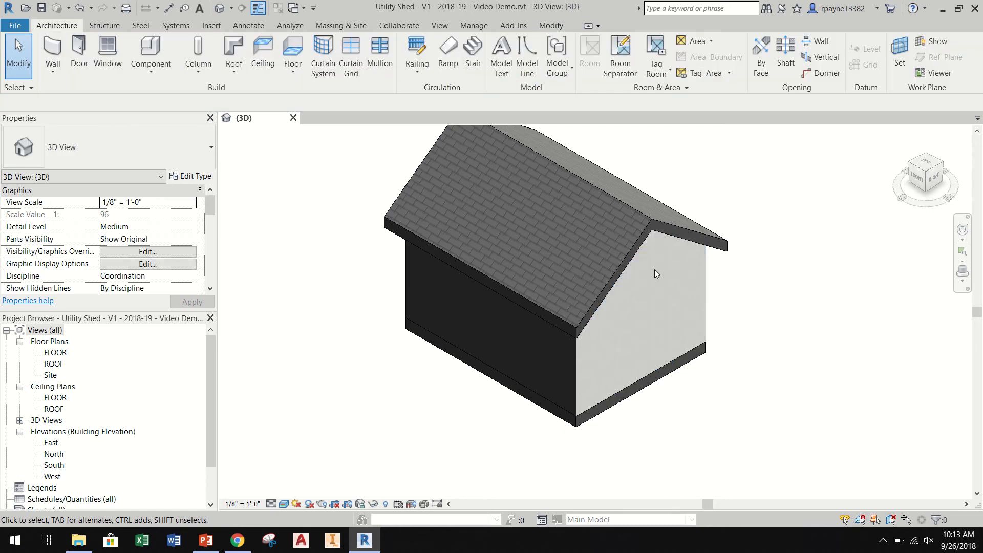
Change the gable wall's type to Exterior - Brick on Mtl. Stud.
{"action": "left_click", "coordinate": [650, 368]}
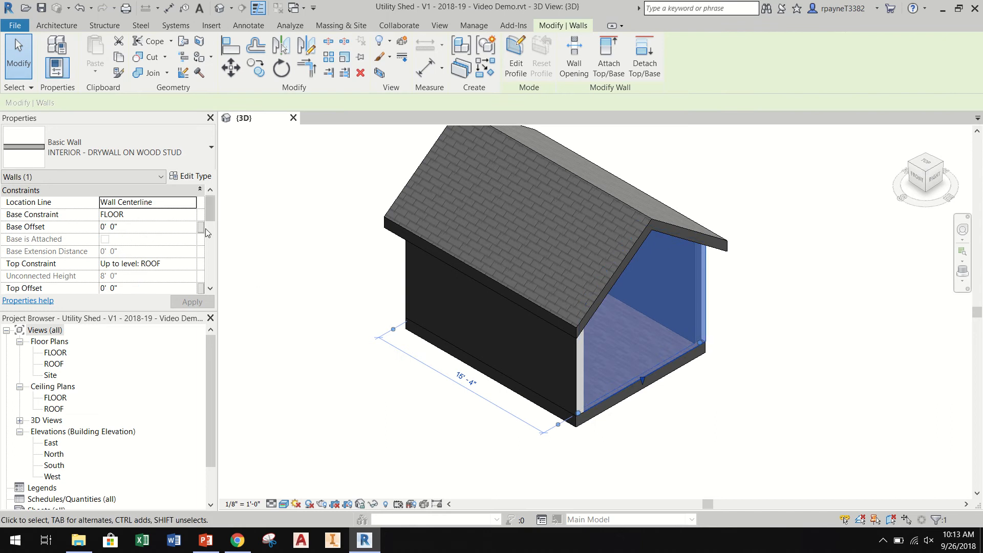
{"action": "left_click", "coordinate": [196, 140]}
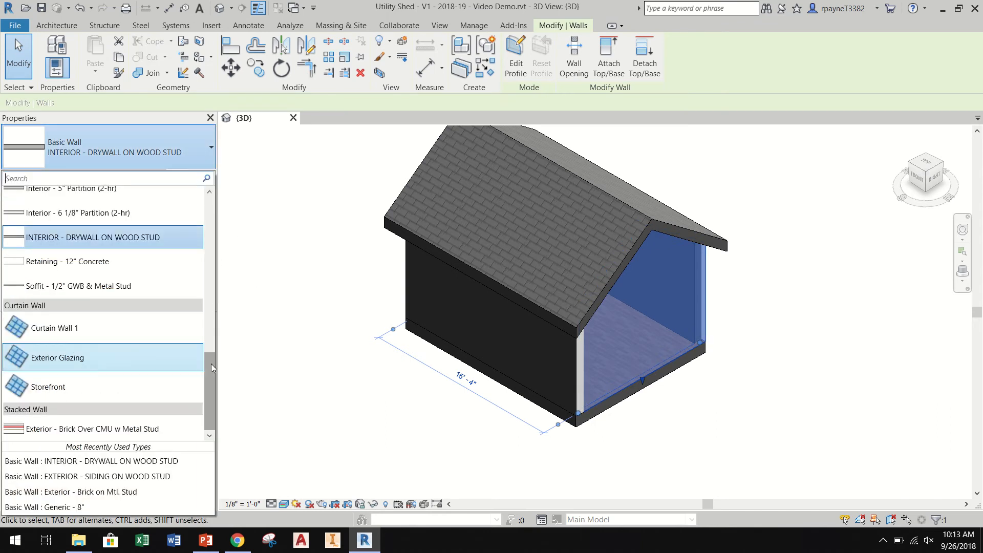
{"action": "left_click_drag", "start_coordinate": [211, 363], "coordinate": [208, 188]}
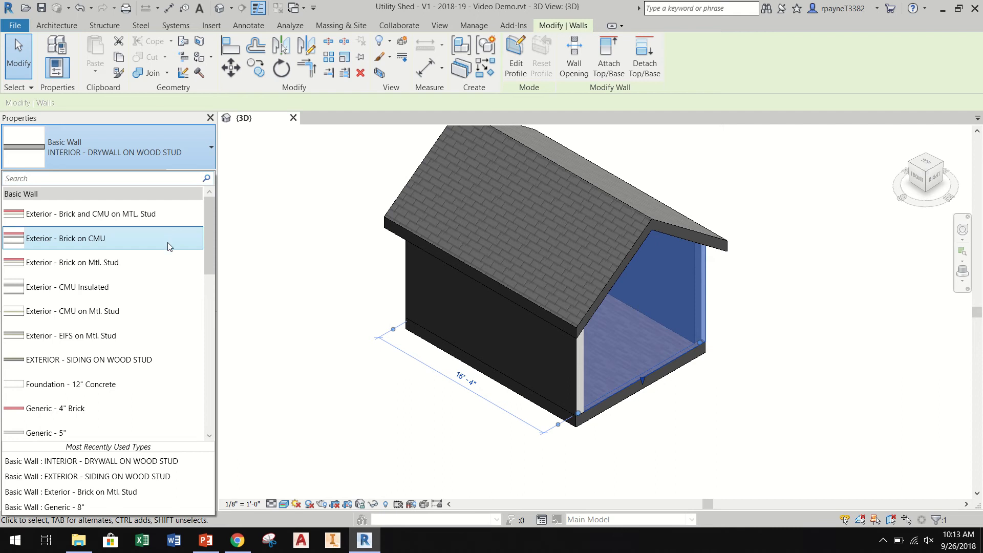
{"action": "left_click", "coordinate": [91, 263]}
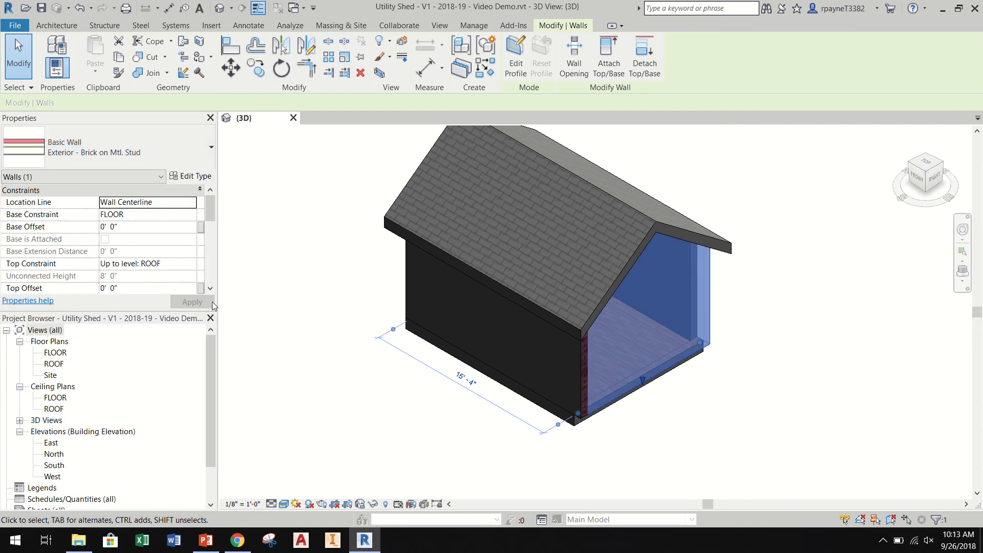
Change the shed's three remaining Generic - 8" walls to the EXTERIOR - SIDING ON WOOD STUD type.
{"action": "left_click", "coordinate": [481, 357]}
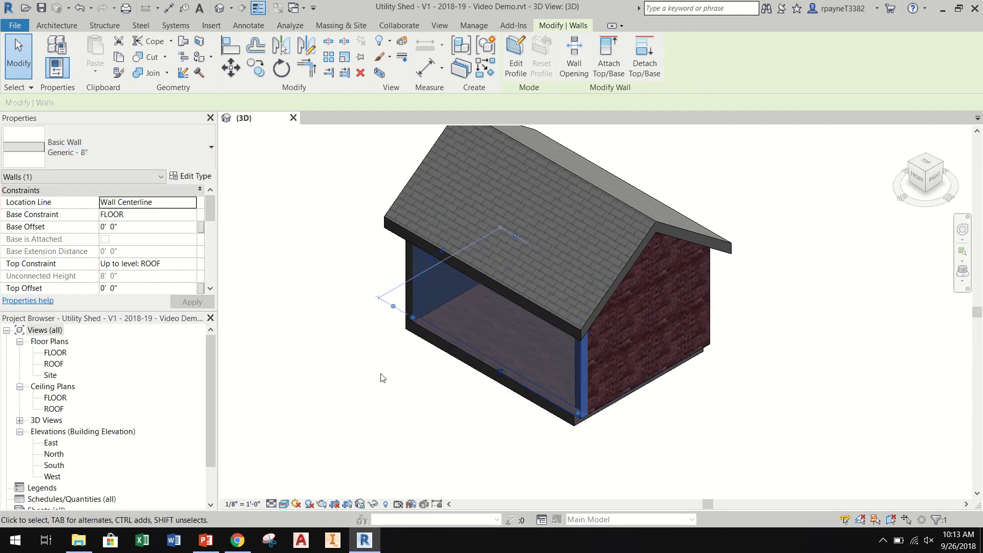
{"action": "middle_click_drag", "start_coordinate": [365, 415], "coordinate": [411, 408], "text": "shift"}
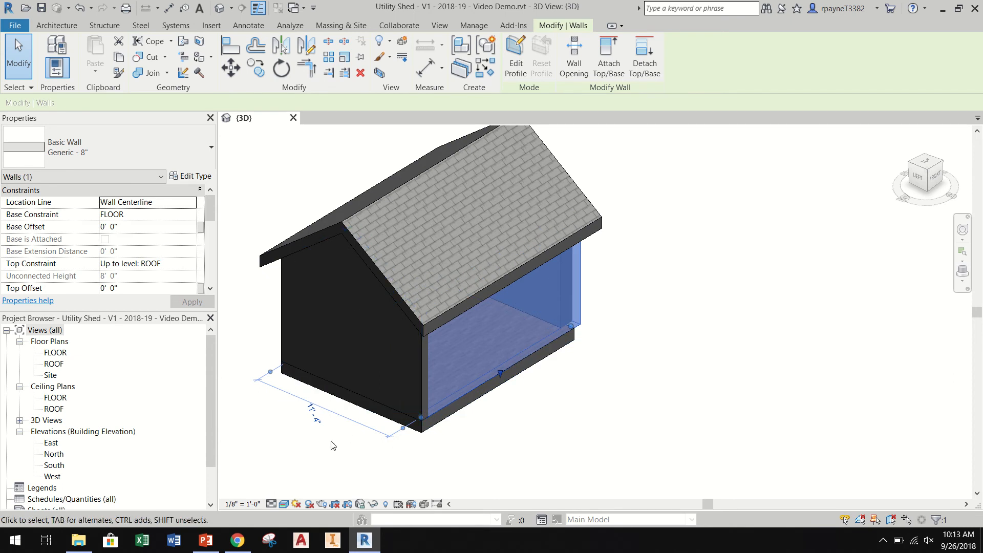
{"action": "left_click", "coordinate": [387, 403], "text": "ctrl"}
{"action": "middle_click_drag", "start_coordinate": [351, 454], "coordinate": [619, 425]}
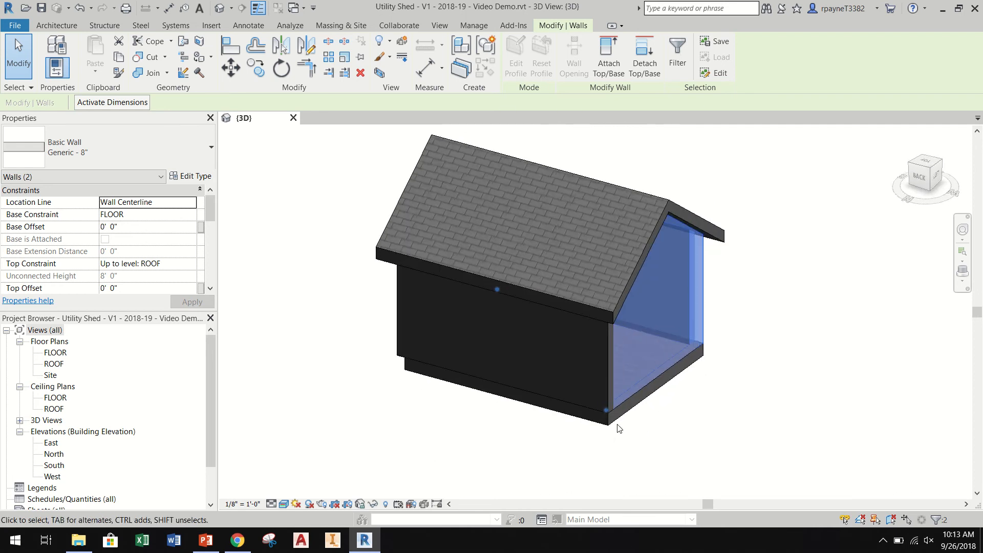
{"action": "left_click", "coordinate": [551, 394], "text": "ctrl"}
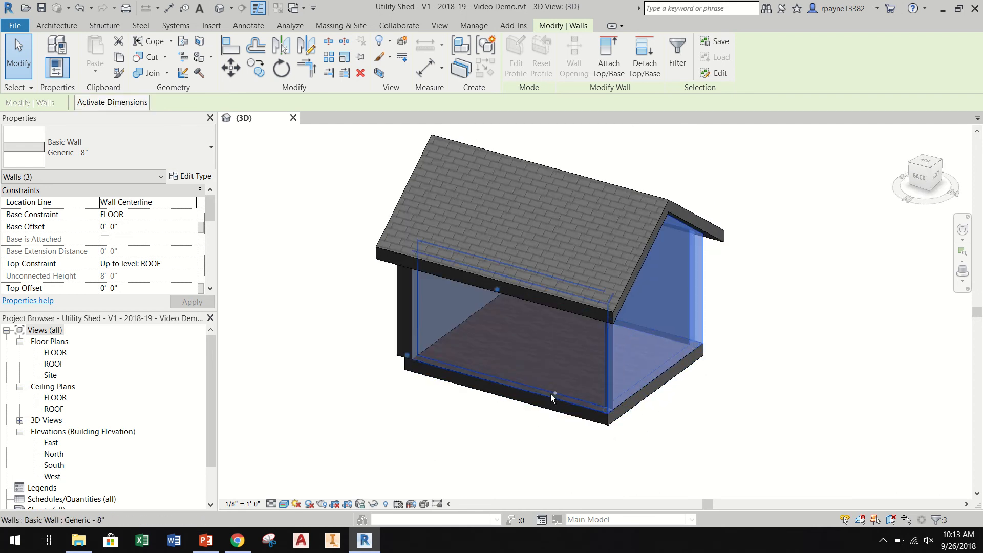
{"action": "left_click", "coordinate": [205, 154]}
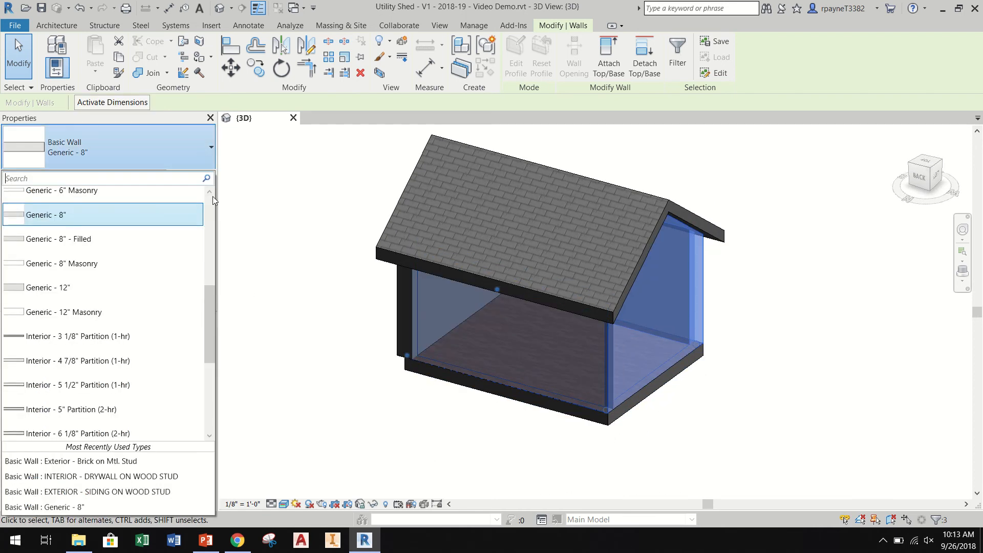
{"action": "left_click_drag", "start_coordinate": [210, 306], "coordinate": [204, 237]}
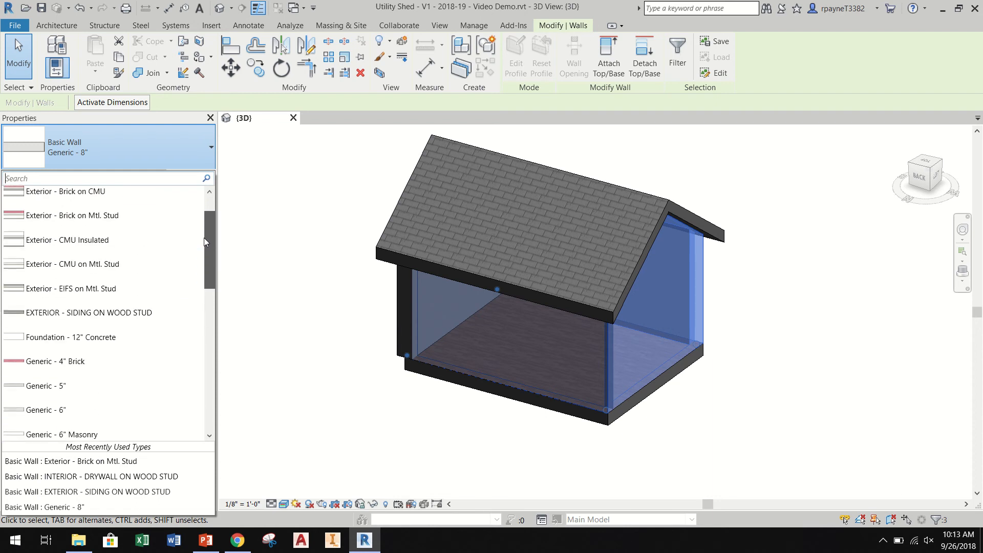
{"action": "left_click", "coordinate": [159, 310]}
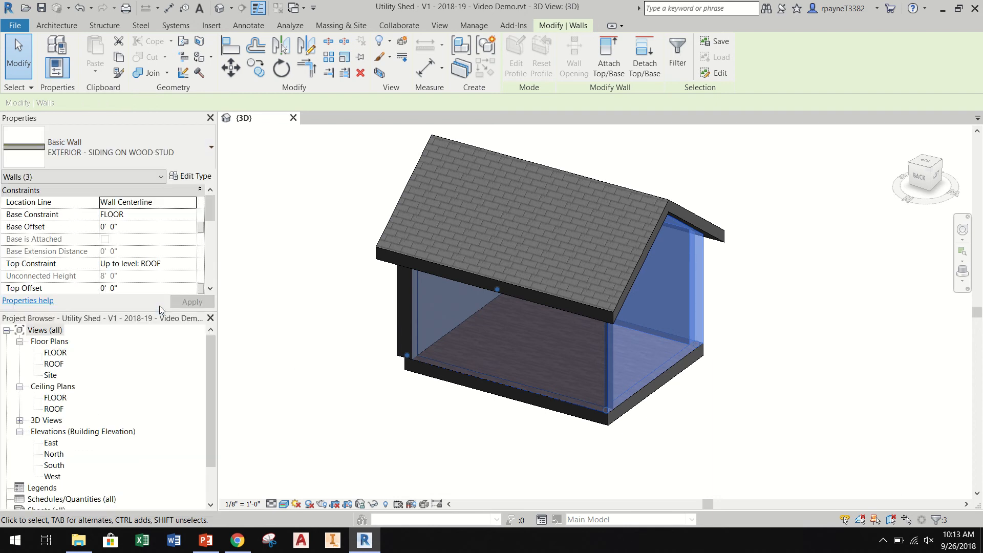
{"action": "left_click", "coordinate": [300, 364]}
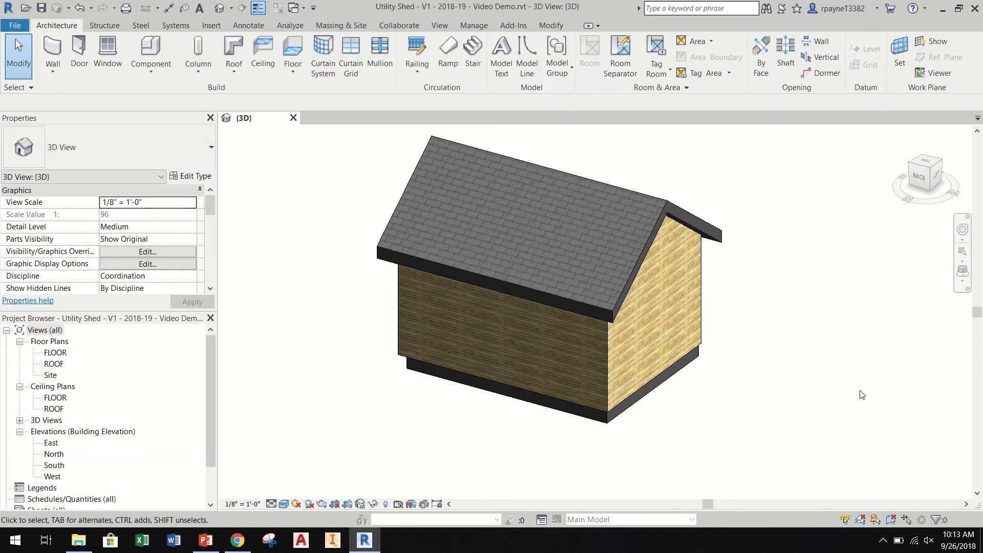
Set the 3D view's visual style to Hidden Line with the brick gable wall facing the viewer.
{"action": "middle_click_drag", "start_coordinate": [873, 402], "coordinate": [474, 400], "text": "shift"}
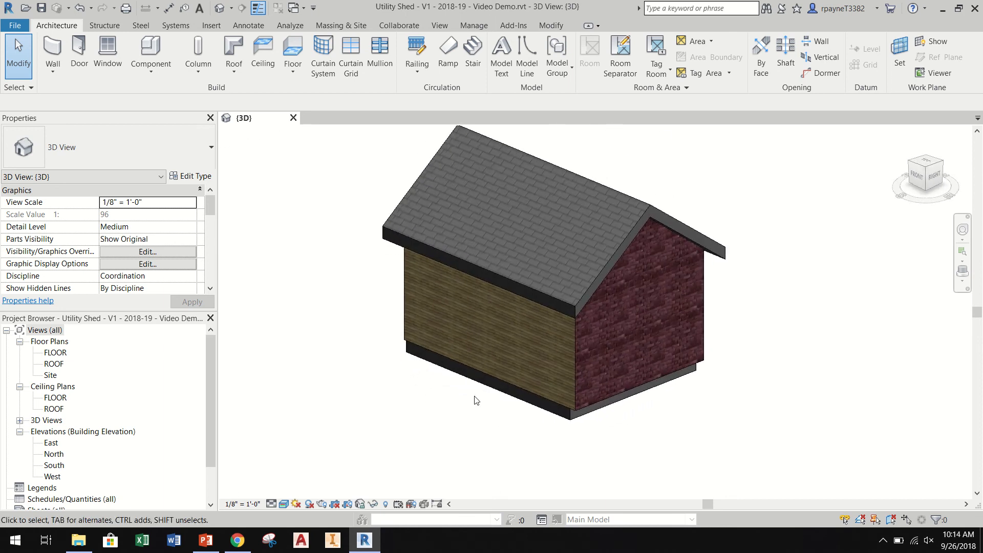
{"action": "left_click", "coordinate": [284, 504]}
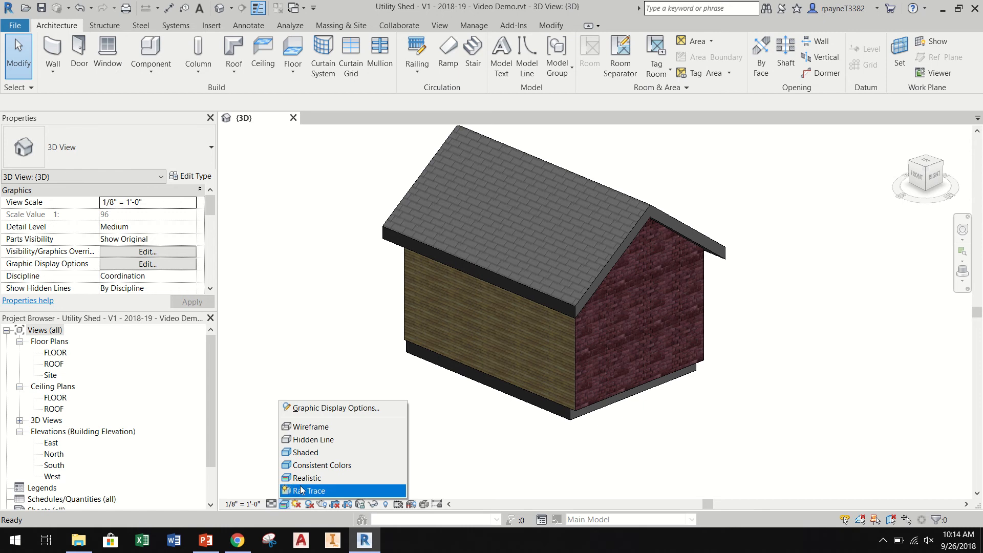
{"action": "left_click", "coordinate": [305, 440]}
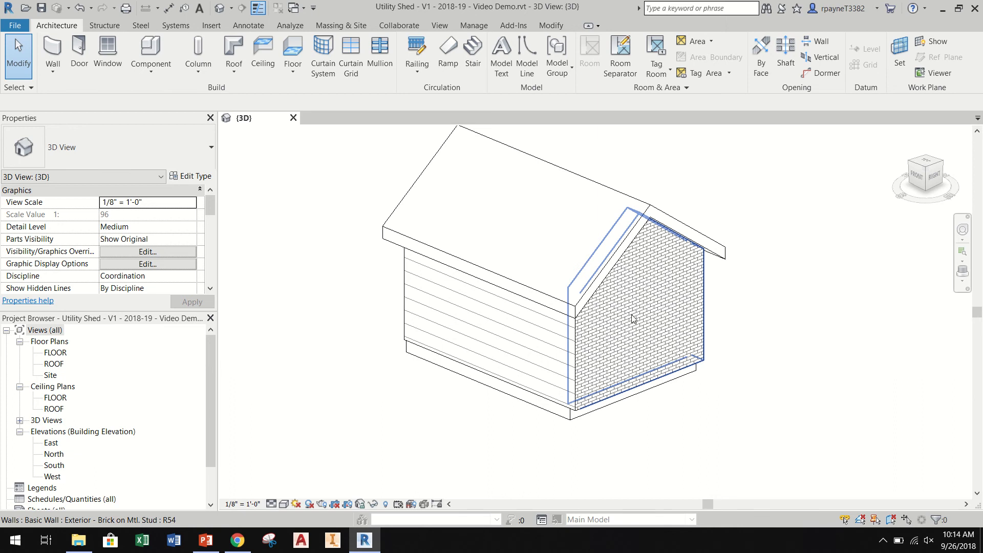
Examine the shed's siding and brick walls, its floor plan, and the underside where the floor meets the walls.
{"action": "scroll", "coordinate": [545, 249], "scroll_direction": "up", "scroll_amount": 2}
{"action": "scroll", "coordinate": [536, 292], "scroll_direction": "down", "scroll_amount": 1}
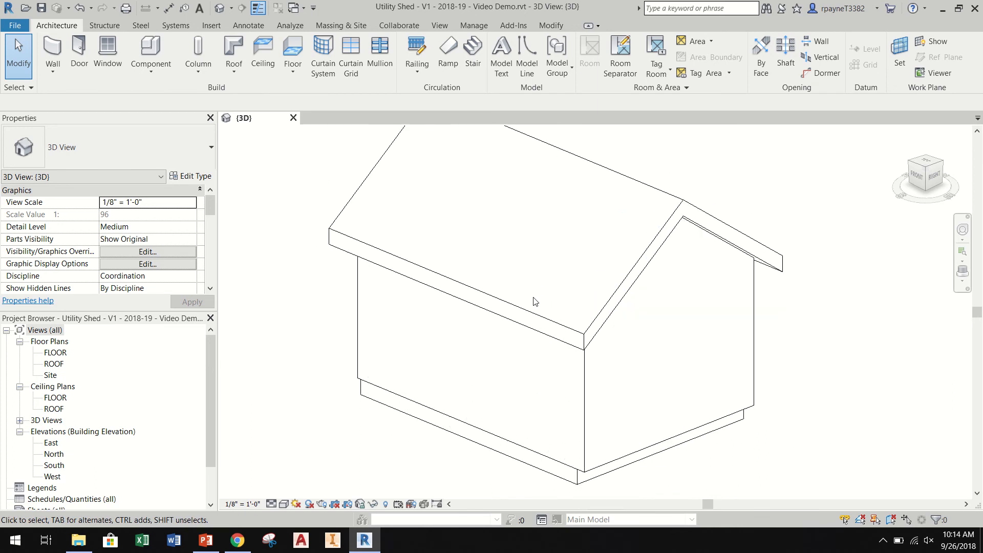
{"action": "left_click", "coordinate": [356, 246]}
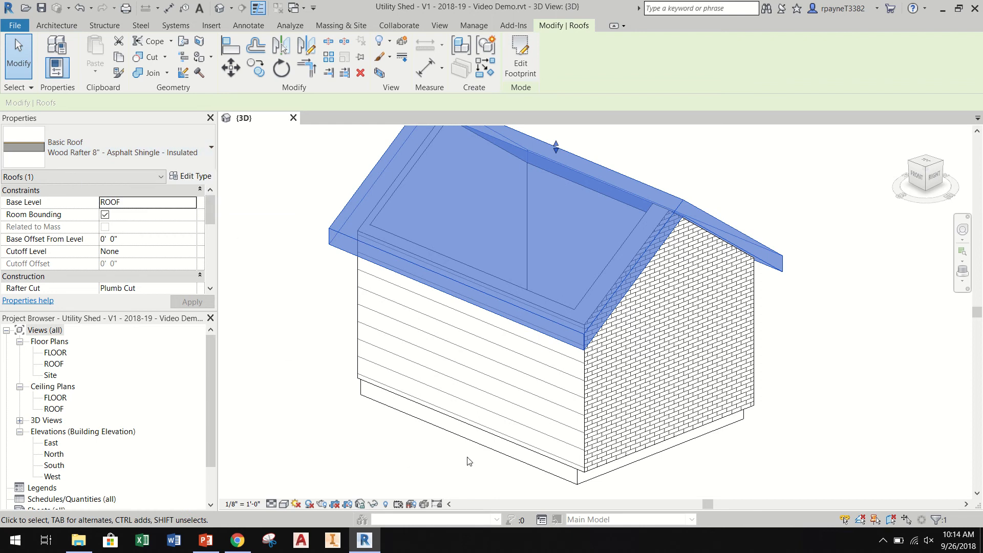
{"action": "left_click", "coordinate": [491, 457]}
{"action": "left_click", "coordinate": [388, 464]}
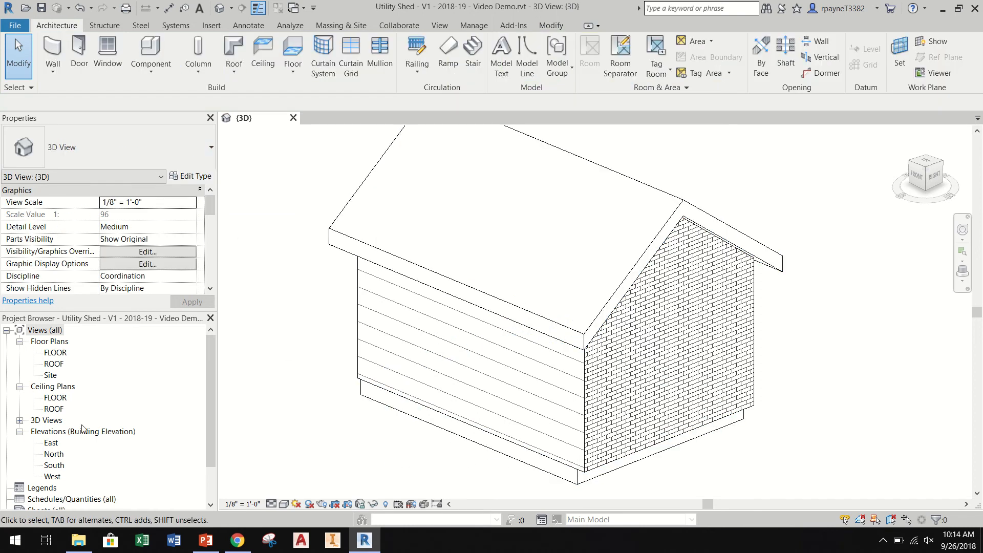
{"action": "double_click", "coordinate": [56, 352]}
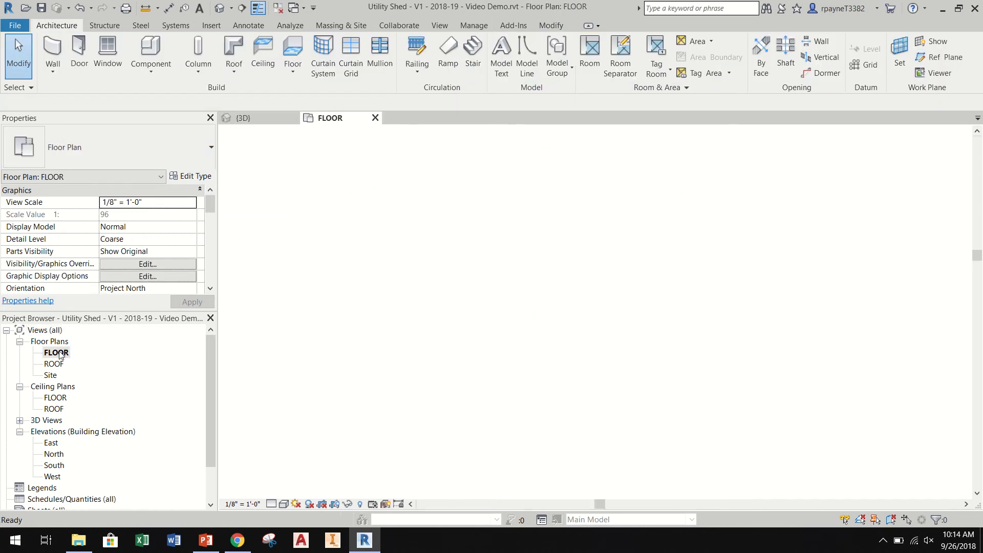
{"action": "scroll", "coordinate": [540, 373], "scroll_direction": "up", "scroll_amount": 5}
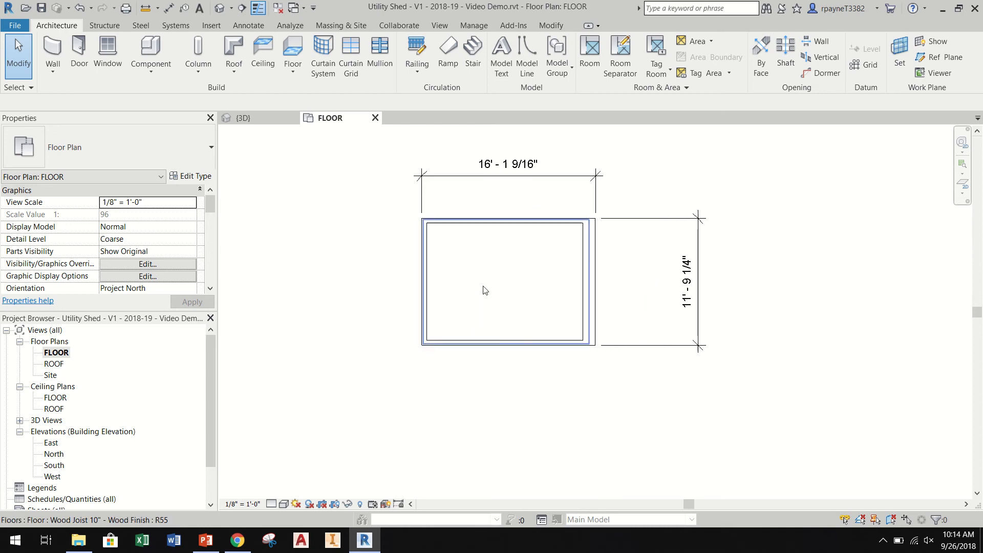
{"action": "scroll", "coordinate": [483, 299], "scroll_direction": "up", "scroll_amount": 1}
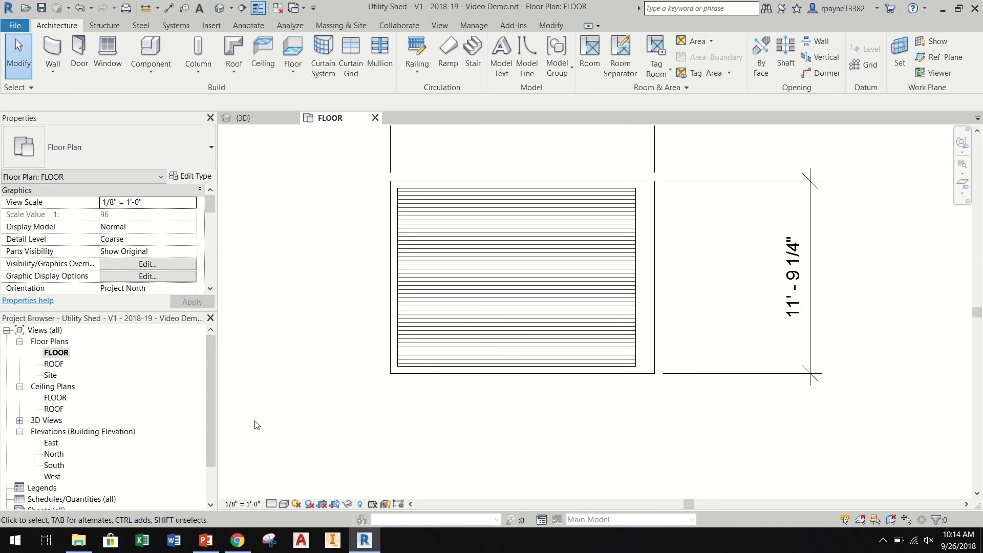
{"action": "left_click", "coordinate": [220, 8]}
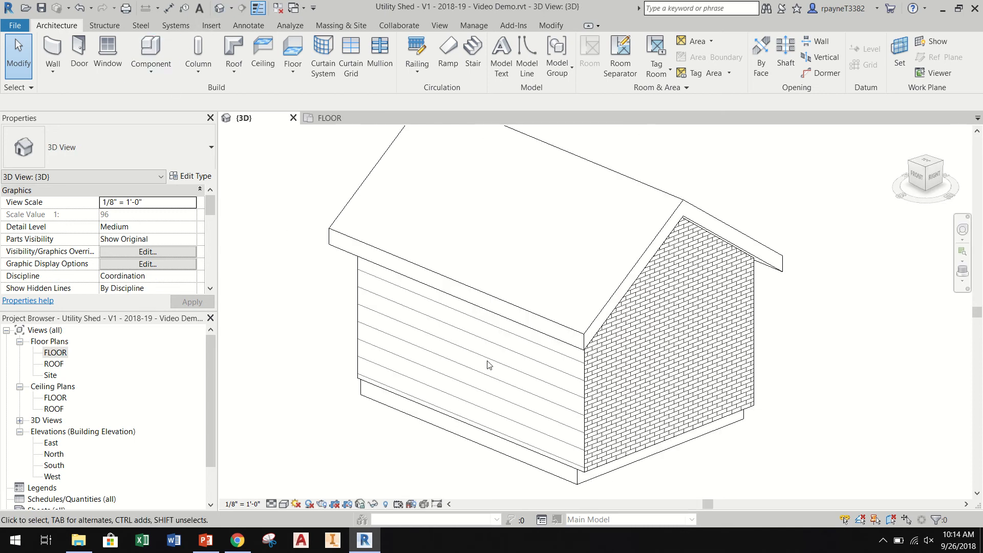
{"action": "middle_click_drag", "start_coordinate": [715, 499], "coordinate": [846, 197], "text": "shift"}
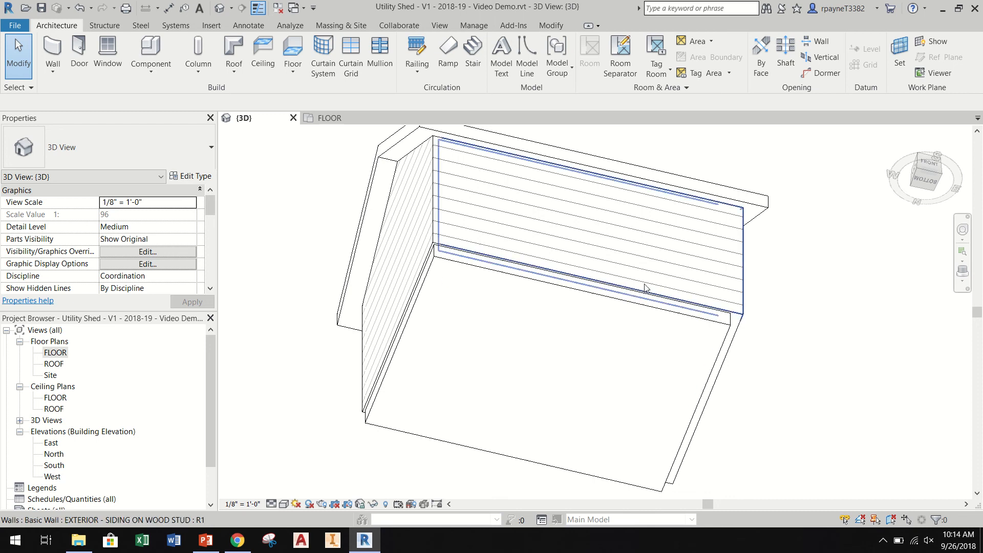
{"action": "middle_click_drag", "start_coordinate": [799, 290], "coordinate": [300, 206], "text": "shift"}
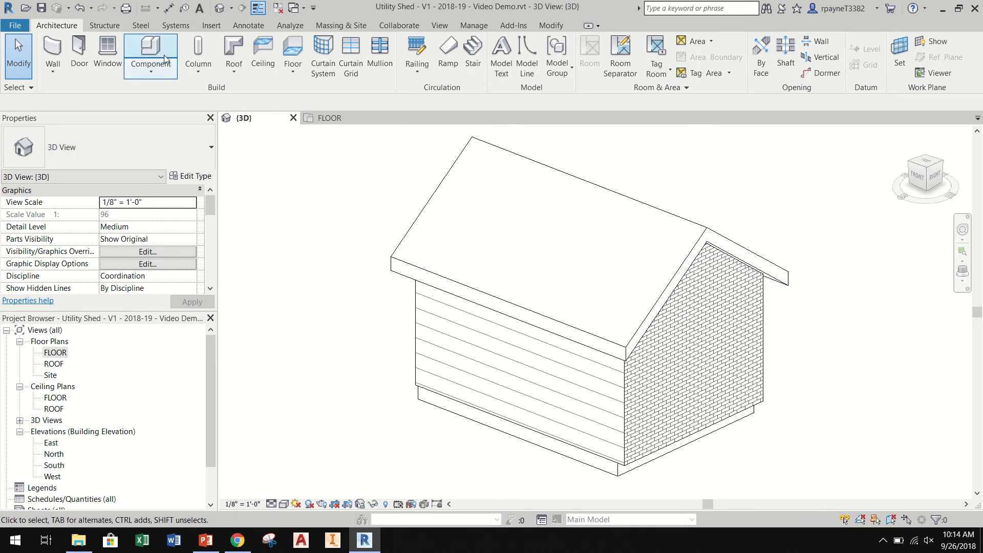
In the FLOOR plan, move the south siding wall so the shed's overall depth is 12' - 0".
{"action": "double_click", "coordinate": [55, 352]}
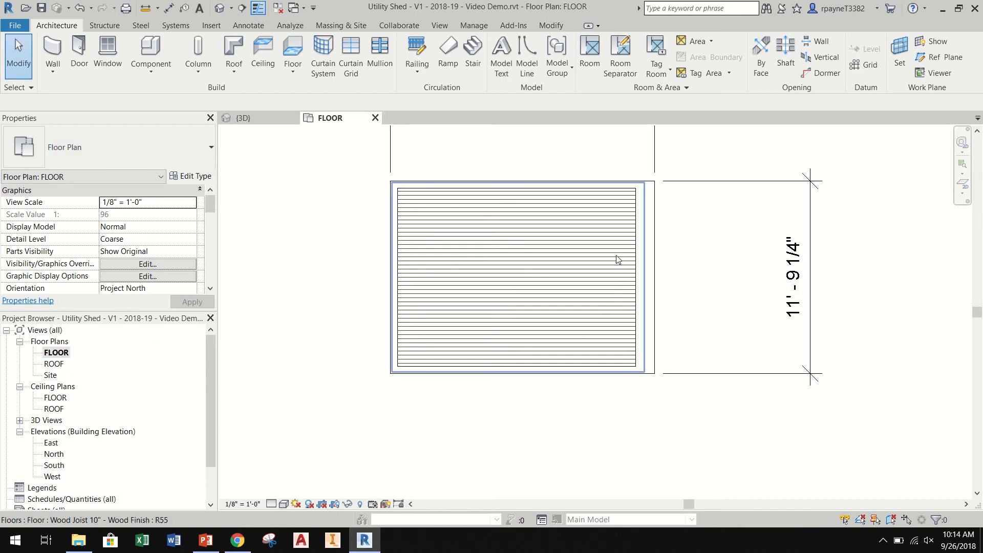
{"action": "middle_click_drag", "start_coordinate": [737, 248], "coordinate": [739, 317]}
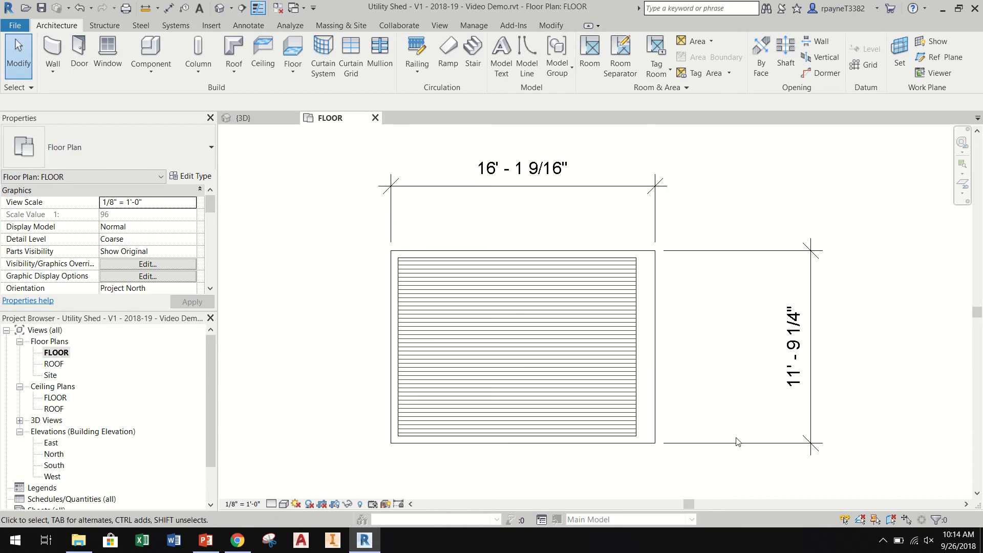
{"action": "left_click", "coordinate": [736, 443]}
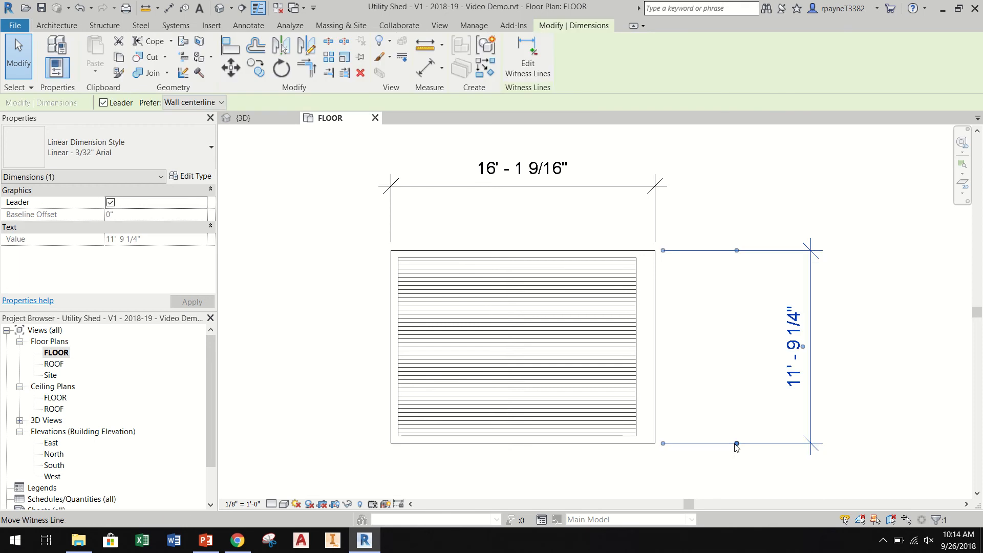
{"action": "scroll", "coordinate": [620, 259], "scroll_direction": "up", "scroll_amount": 2}
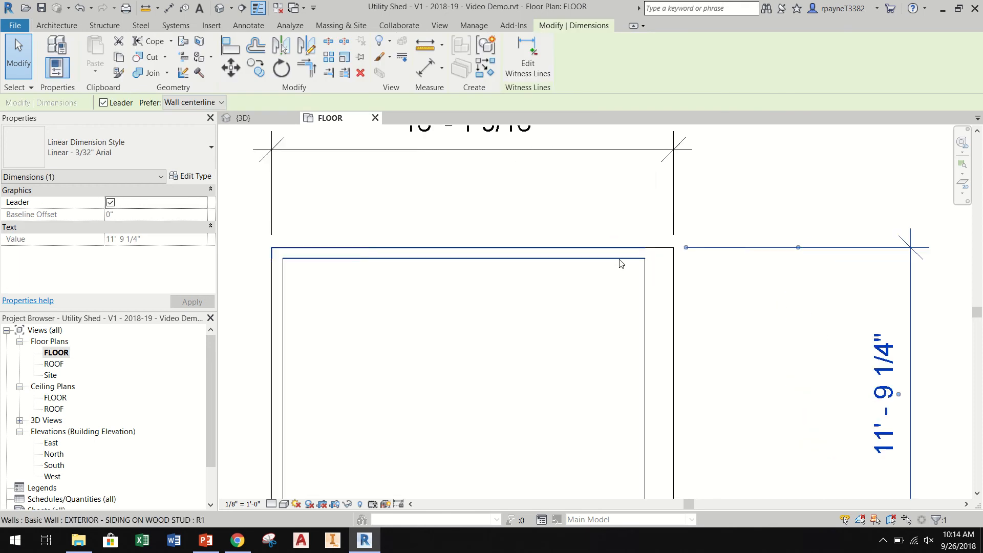
{"action": "scroll", "coordinate": [619, 268], "scroll_direction": "up", "scroll_amount": 1}
{"action": "scroll", "coordinate": [615, 275], "scroll_direction": "down", "scroll_amount": 2}
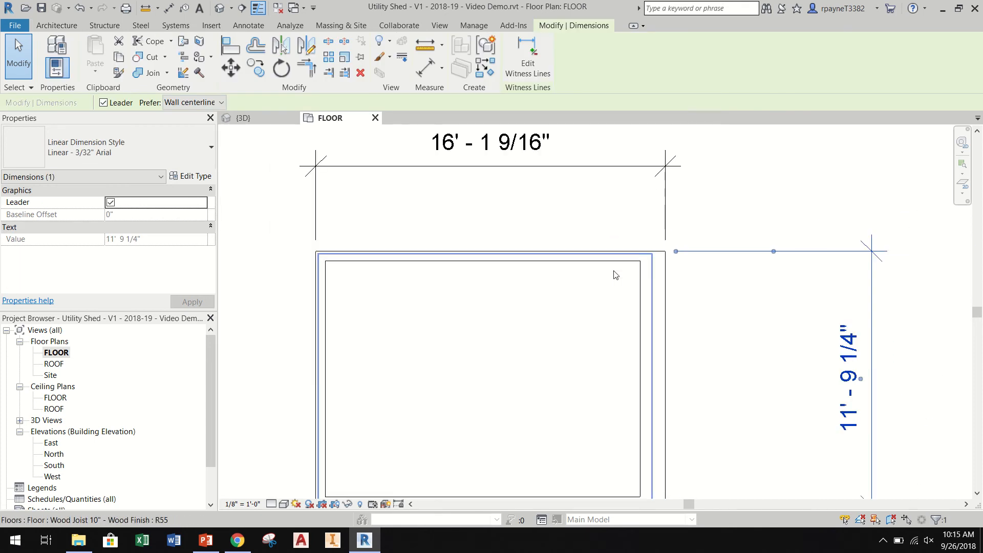
{"action": "scroll", "coordinate": [615, 275], "scroll_direction": "down", "scroll_amount": 1}
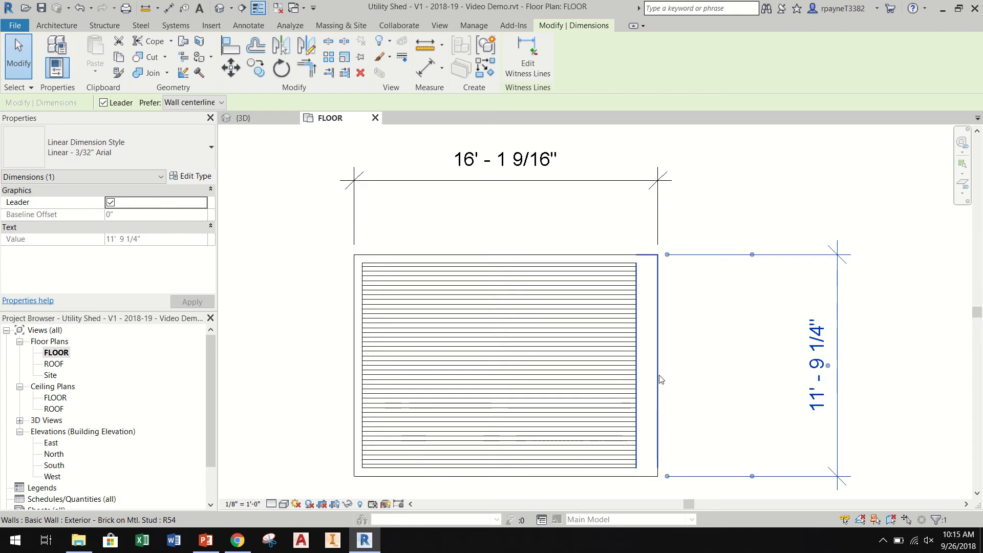
{"action": "left_click", "coordinate": [585, 477]}
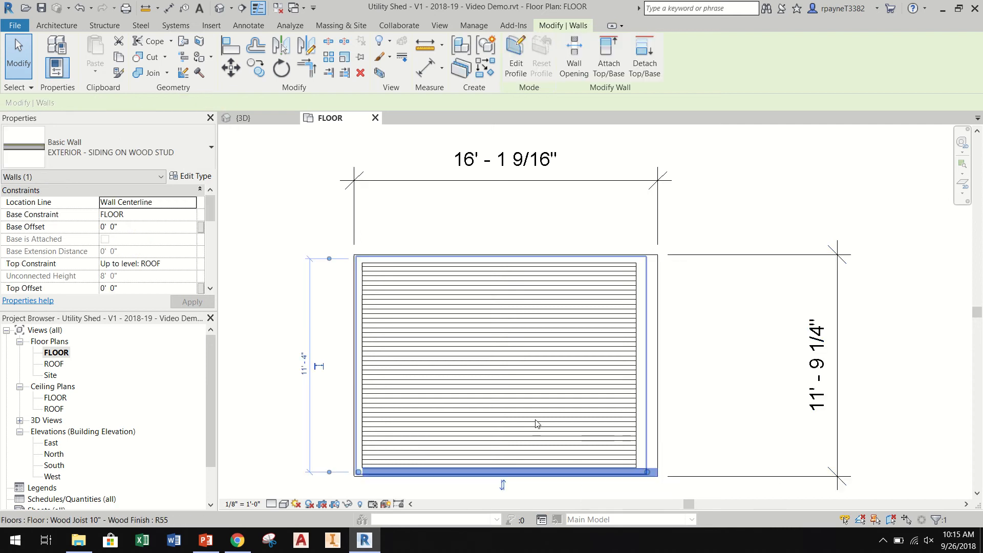
{"action": "scroll", "coordinate": [511, 372], "scroll_direction": "down", "scroll_amount": 2}
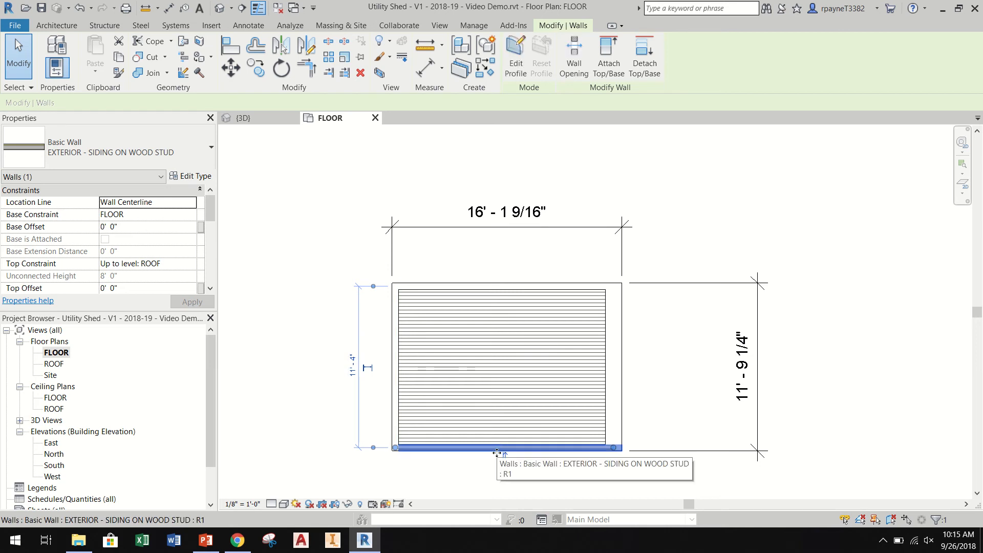
{"action": "left_click_drag", "start_coordinate": [492, 467], "coordinate": [494, 440]}
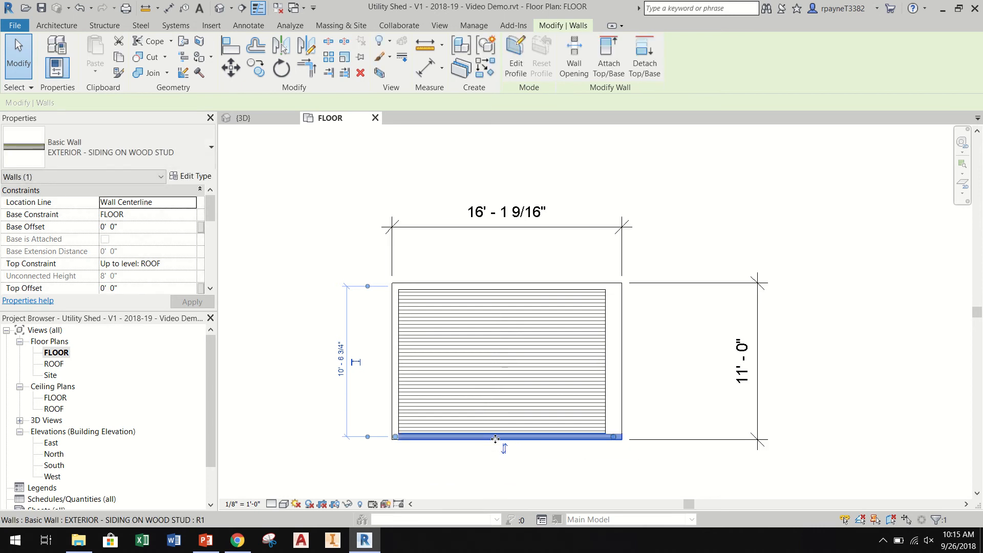
{"action": "left_click_drag", "start_coordinate": [495, 450], "coordinate": [497, 458]}
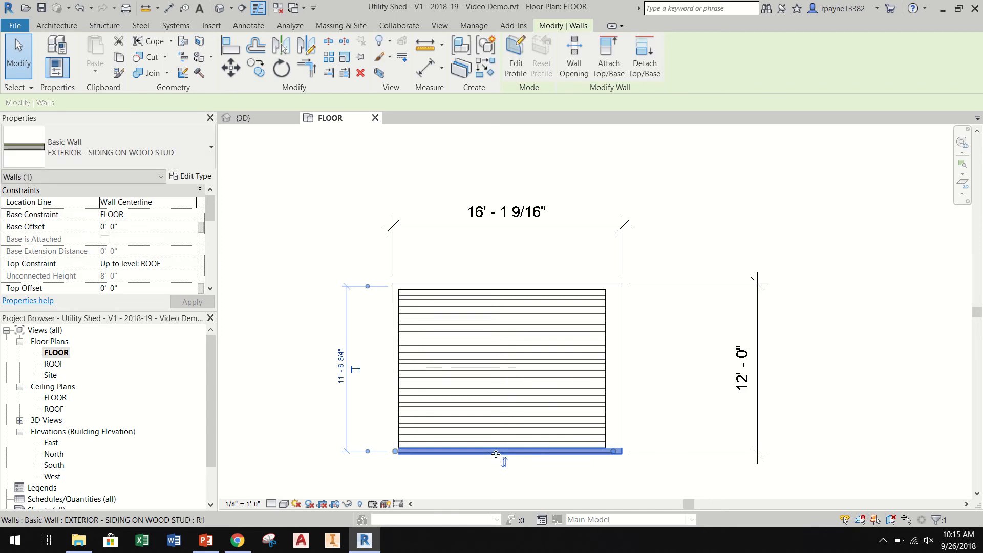
Move the west siding wall so the shed's overall length is 16' - 0".
{"action": "left_click", "coordinate": [392, 343]}
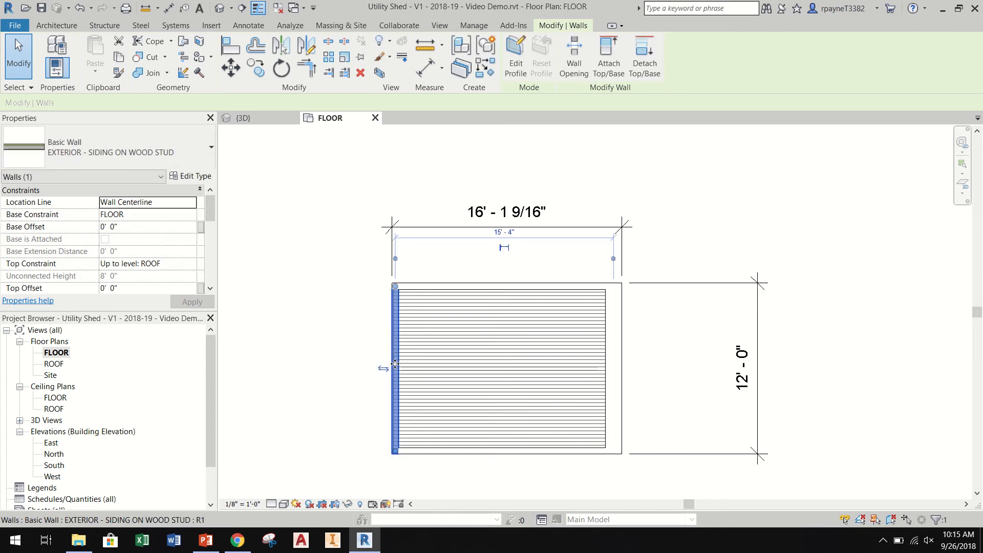
{"action": "mouse_move", "coordinate": [392, 358]}
{"action": "left_mouse_down"}
{"action": "mouse_move", "coordinate": [338, 364]}
{"action": "mouse_move", "coordinate": [393, 368]}
{"action": "left_mouse_up"}
{"action": "left_click", "coordinate": [324, 336]}
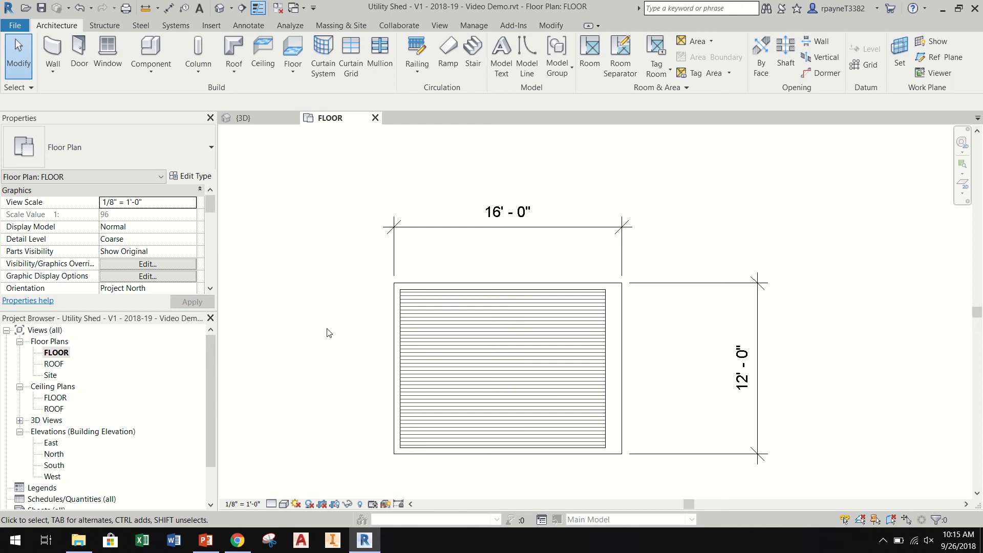
Edit the wood joist floor's boundary and align its north and east lines with the outer wall faces.
{"action": "left_click", "coordinate": [544, 340]}
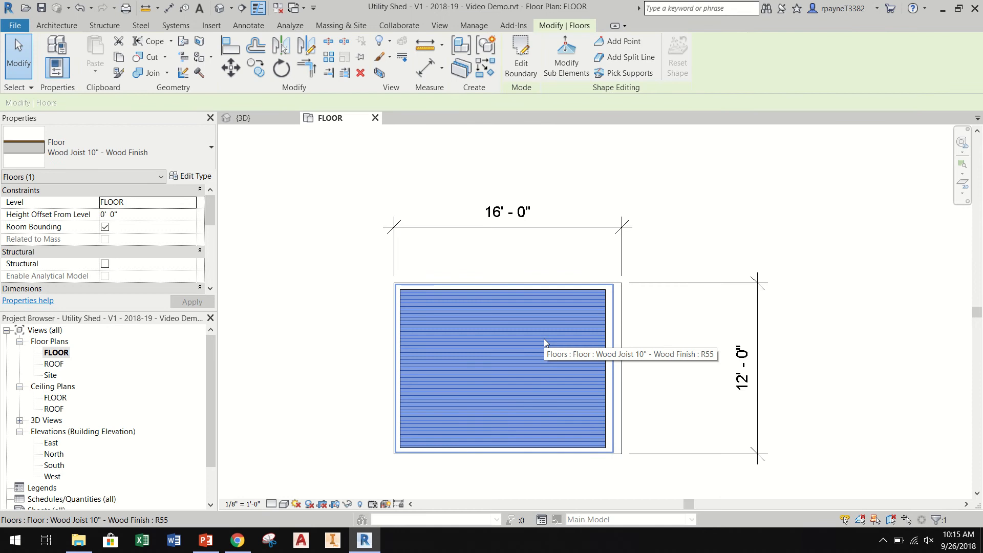
{"action": "double_click", "coordinate": [543, 338]}
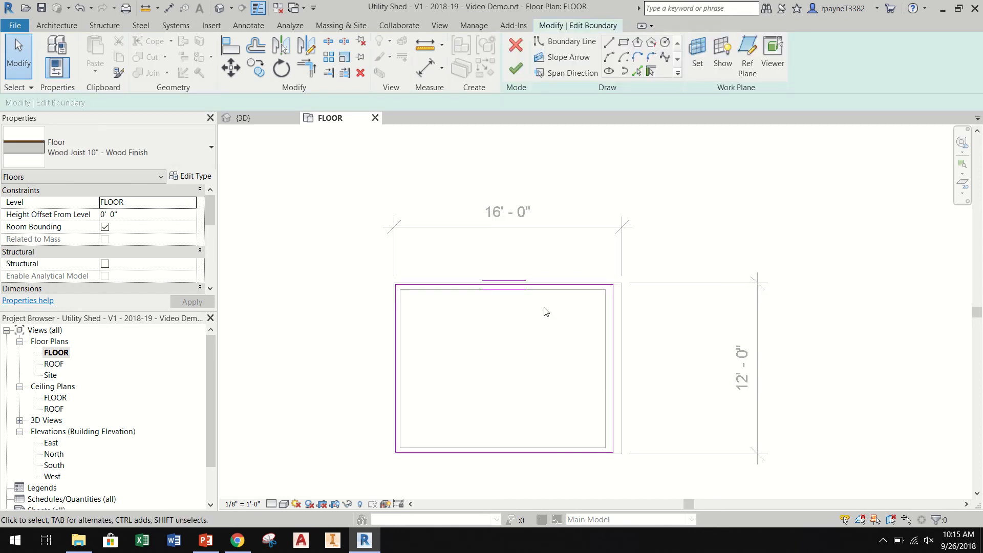
{"action": "scroll", "coordinate": [505, 285], "scroll_direction": "up", "scroll_amount": 4}
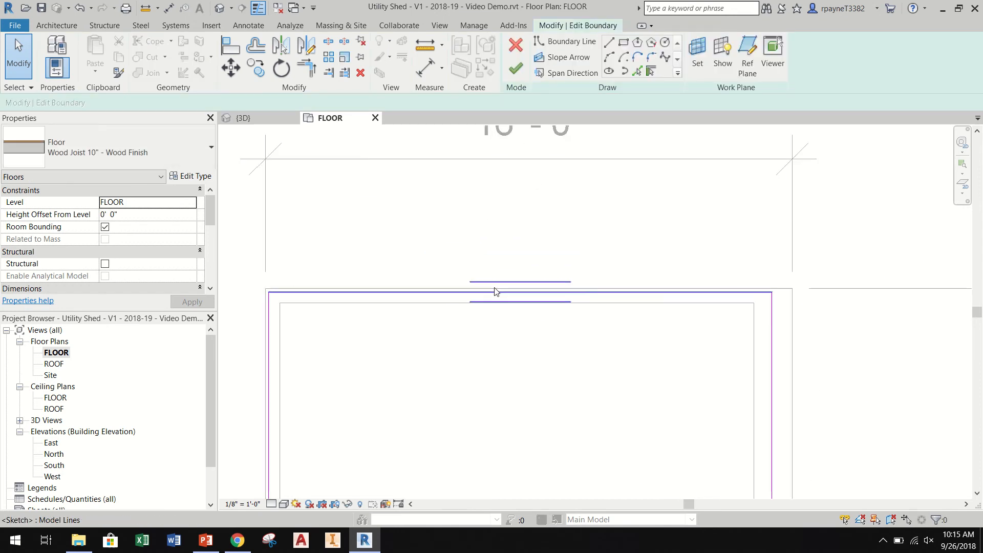
{"action": "left_click", "coordinate": [498, 294]}
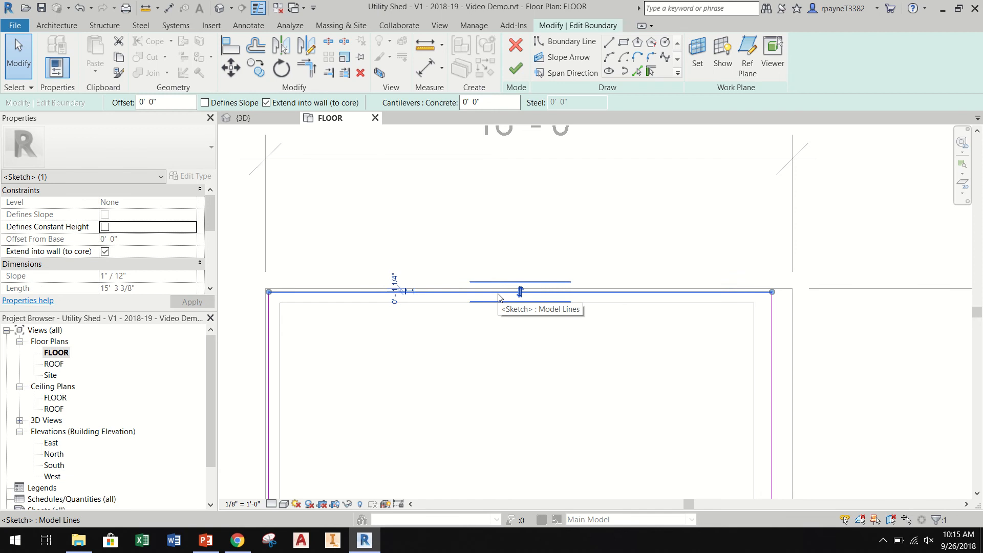
{"action": "left_click", "coordinate": [231, 46]}
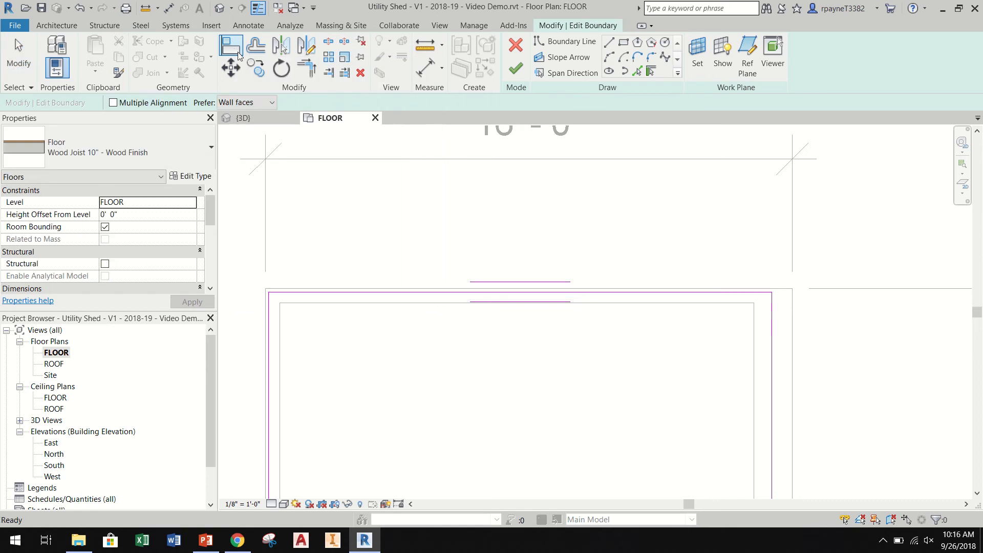
{"action": "left_click", "coordinate": [429, 287]}
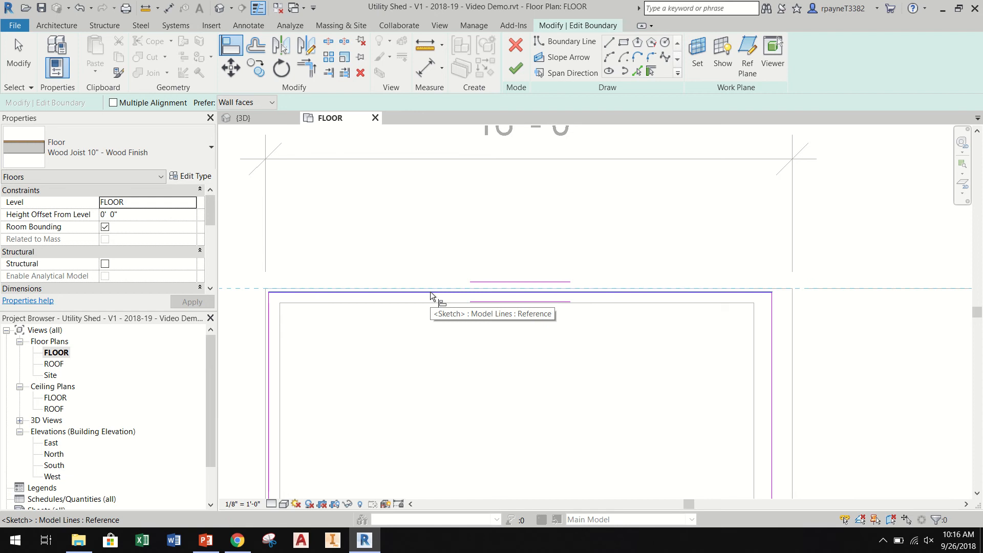
{"action": "left_click", "coordinate": [430, 292]}
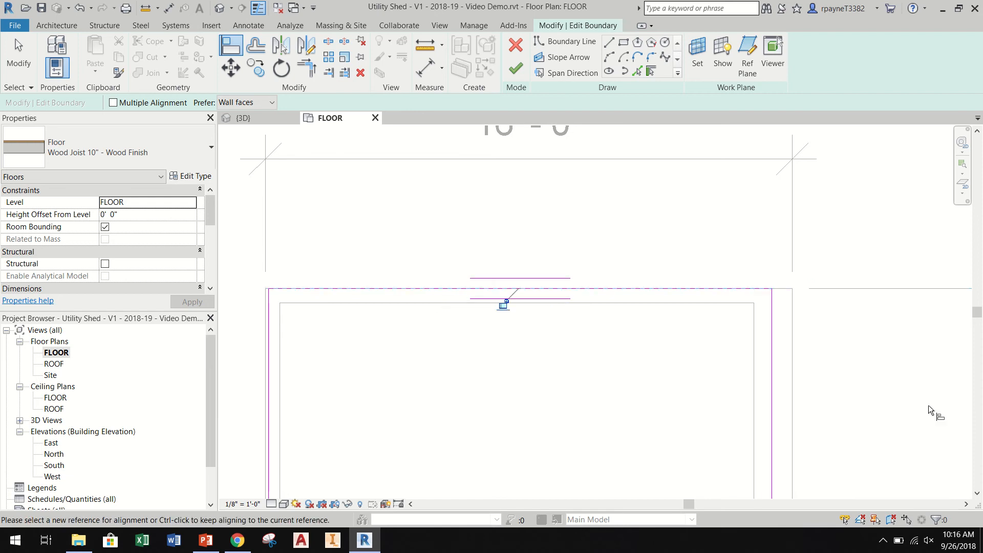
{"action": "left_click", "coordinate": [794, 379]}
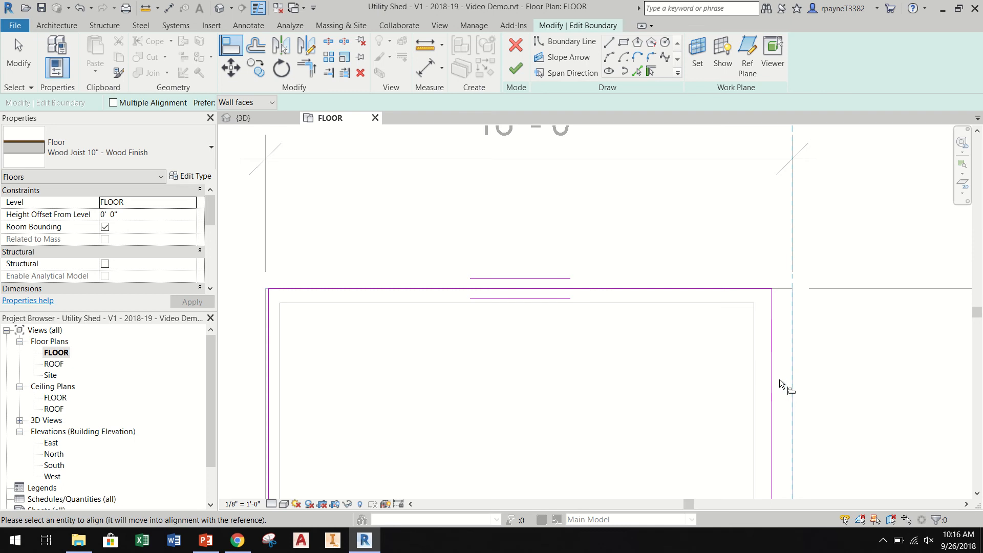
{"action": "left_click", "coordinate": [772, 382]}
Align the floor boundary's south and west lines with the outer wall faces and finish the boundary edit.
{"action": "scroll", "coordinate": [723, 195], "scroll_direction": "down", "scroll_amount": 2}
{"action": "scroll", "coordinate": [708, 349], "scroll_direction": "down", "scroll_amount": 2}
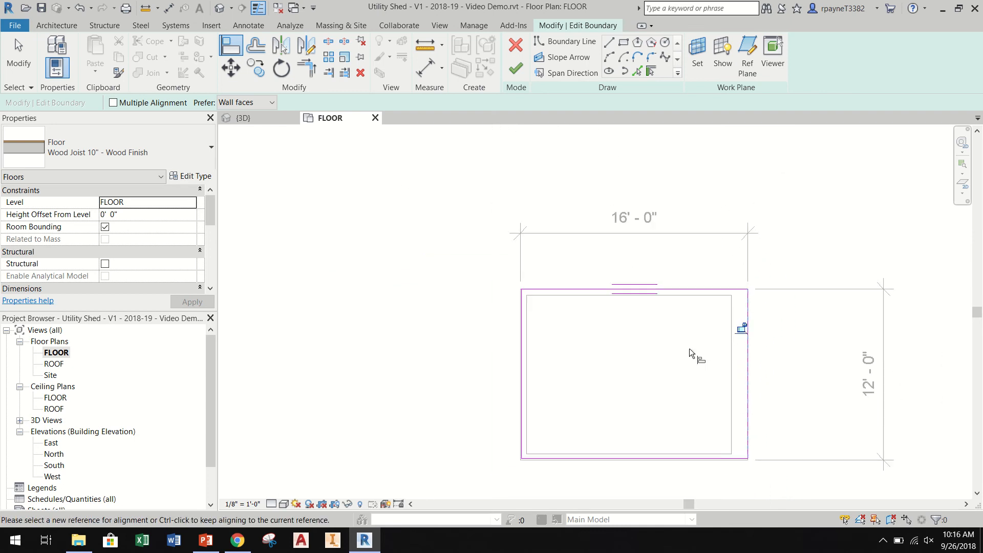
{"action": "scroll", "coordinate": [663, 483], "scroll_direction": "up", "scroll_amount": 4}
{"action": "scroll", "coordinate": [663, 456], "scroll_direction": "up", "scroll_amount": 1}
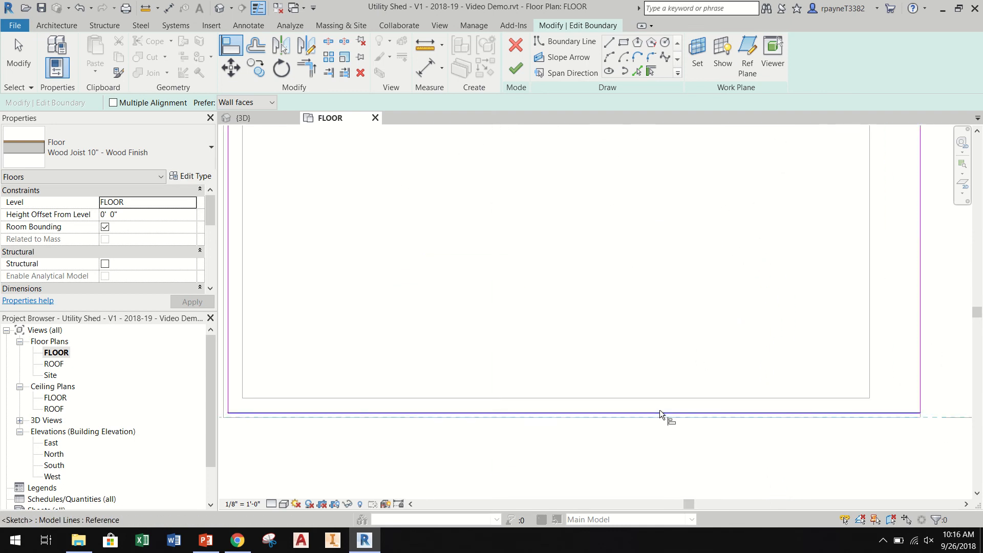
{"action": "left_click", "coordinate": [659, 409]}
{"action": "scroll", "coordinate": [663, 429], "scroll_direction": "down", "scroll_amount": 2}
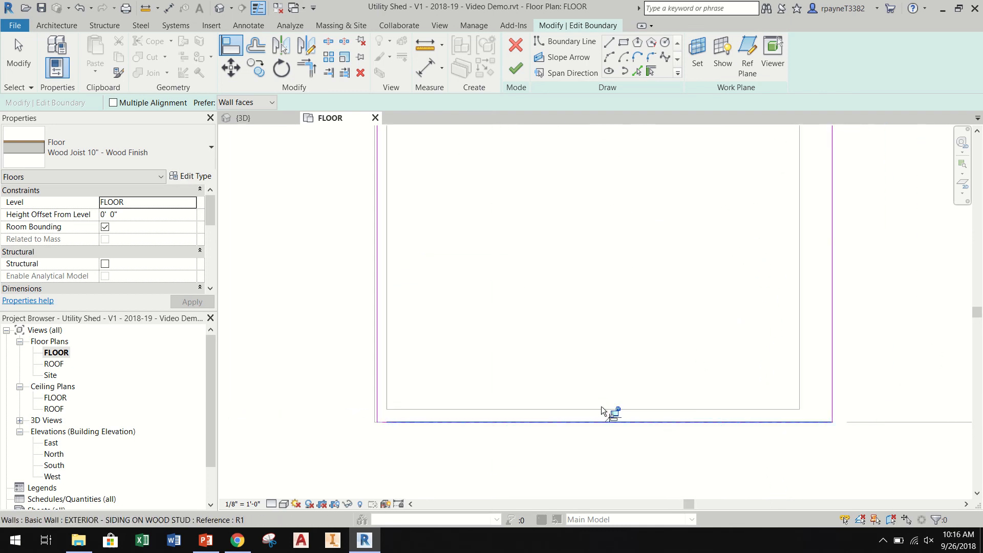
{"action": "left_click", "coordinate": [373, 312]}
{"action": "left_click", "coordinate": [376, 313]}
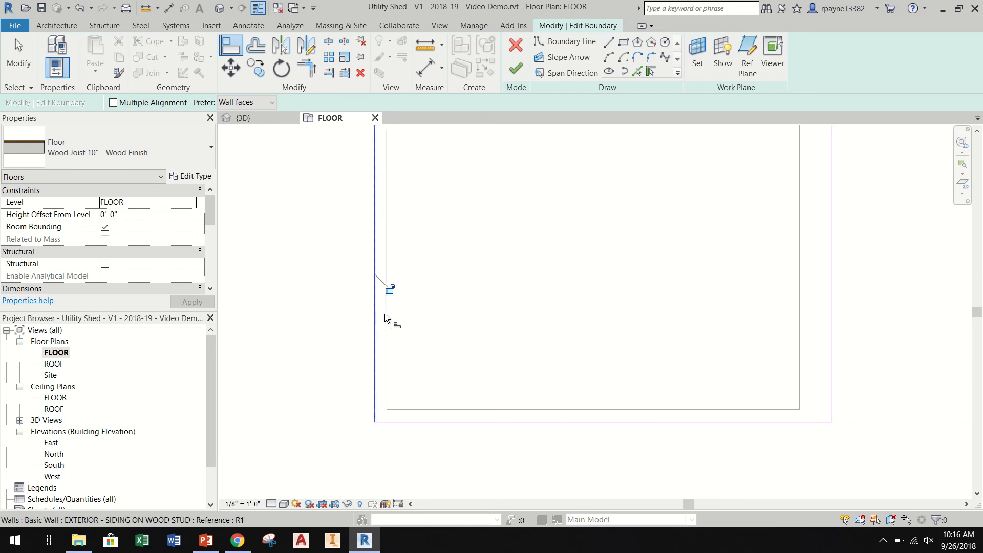
{"action": "scroll", "coordinate": [594, 260], "scroll_direction": "down", "scroll_amount": 1}
{"action": "mouse_move", "coordinate": [621, 248]}
{"action": "middle_mouse_down"}
{"action": "mouse_move", "coordinate": [627, 278]}
{"action": "mouse_move", "coordinate": [618, 272]}
{"action": "middle_mouse_up"}
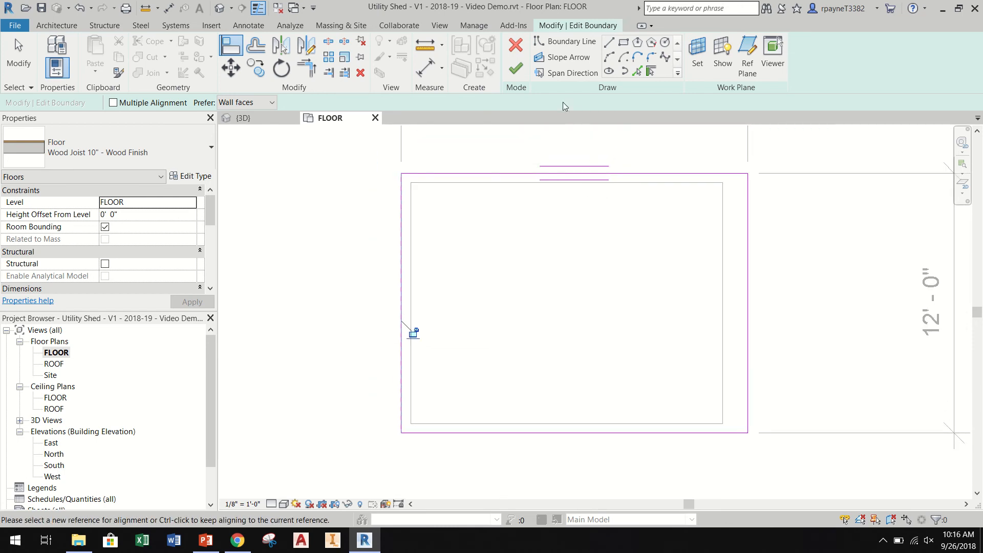
{"action": "left_click", "coordinate": [515, 71]}
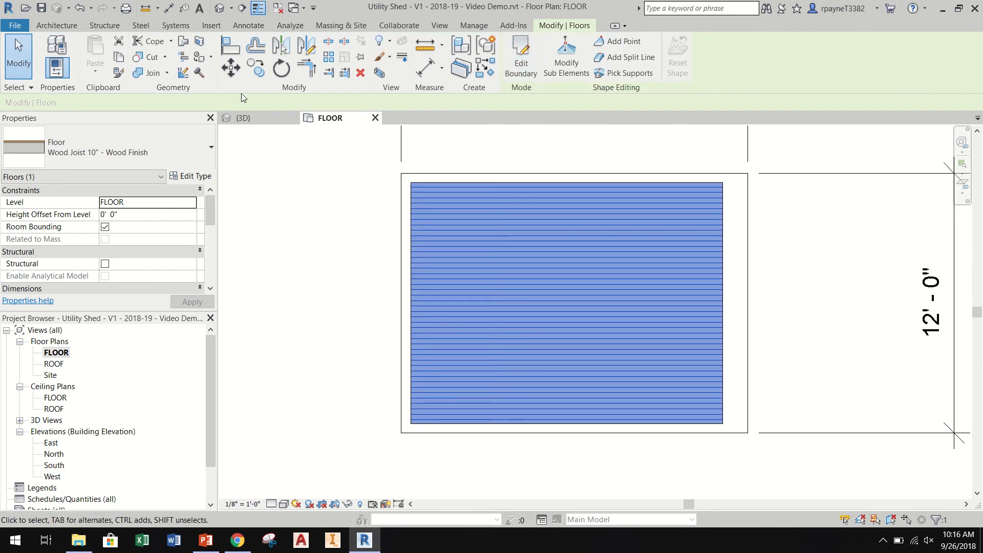
Inspect the shed's walls and floor edge in the 3D view, and check the FLOOR and ROOF plans.
{"action": "left_click", "coordinate": [219, 9]}
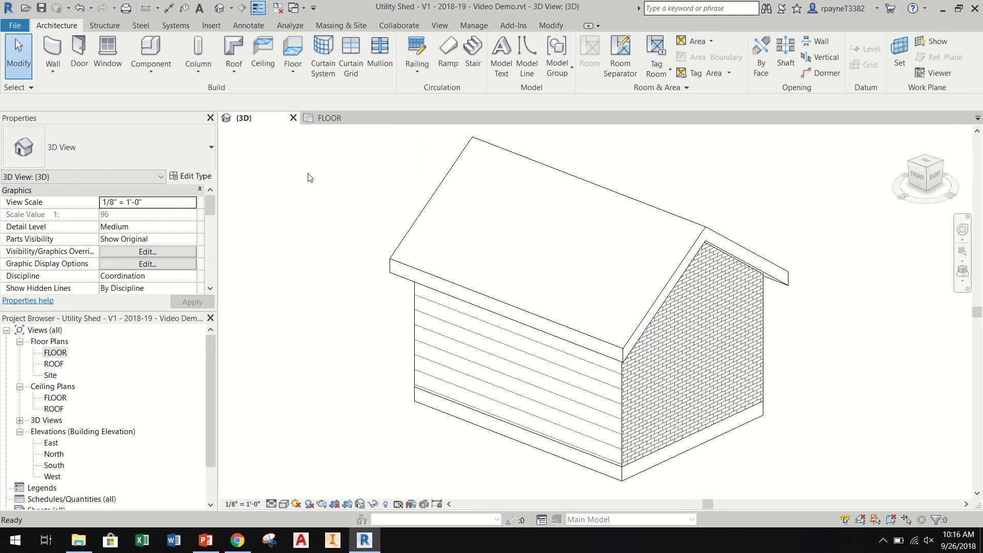
{"action": "scroll", "coordinate": [660, 476], "scroll_direction": "up", "scroll_amount": 2}
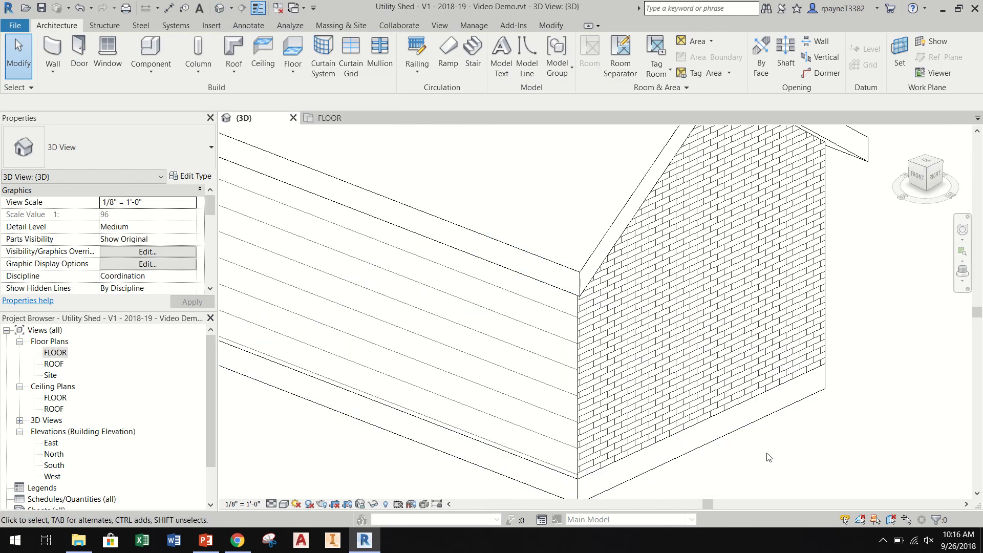
{"action": "middle_click_drag", "start_coordinate": [810, 455], "coordinate": [826, 413], "text": "shift"}
{"action": "middle_click_drag", "start_coordinate": [877, 363], "coordinate": [790, 455], "text": "shift"}
{"action": "scroll", "coordinate": [790, 456], "scroll_direction": "down", "scroll_amount": 5}
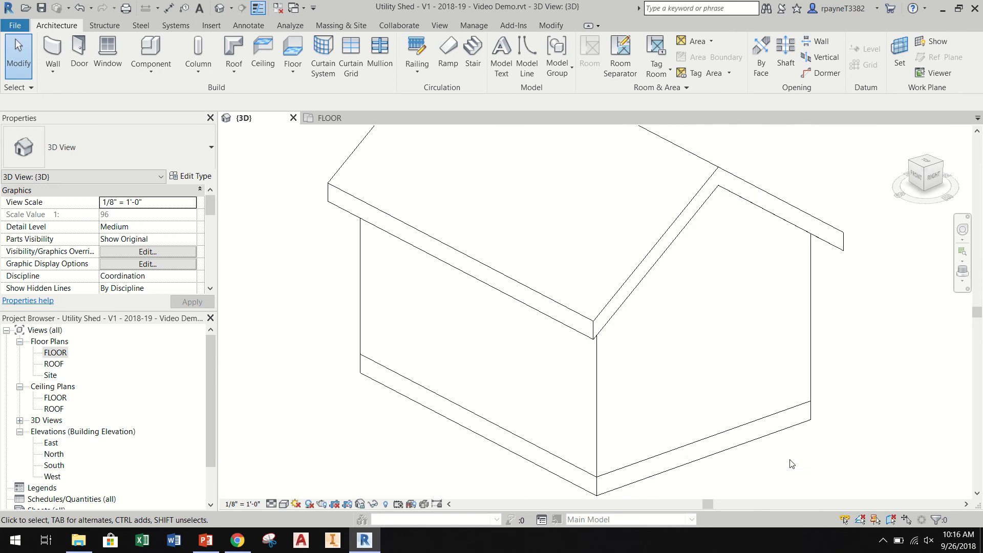
{"action": "double_click", "coordinate": [56, 352]}
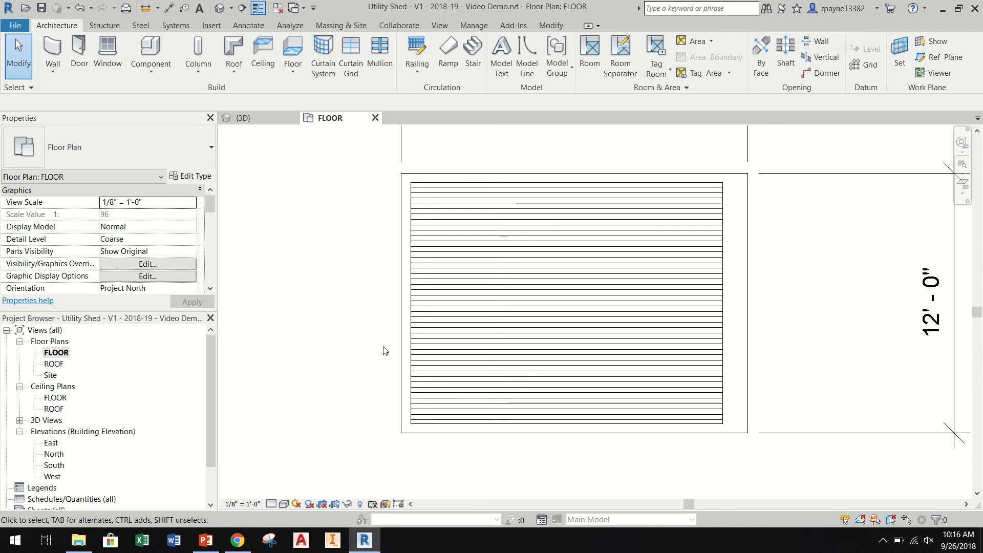
{"action": "scroll", "coordinate": [378, 367], "scroll_direction": "down", "scroll_amount": 1}
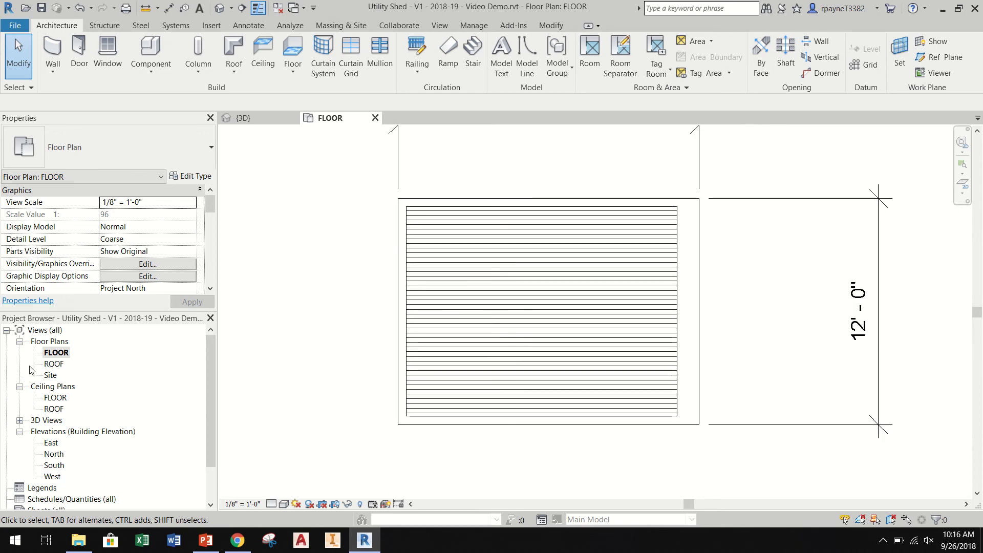
{"action": "left_click", "coordinate": [52, 364]}
{"action": "double_click", "coordinate": [52, 363]}
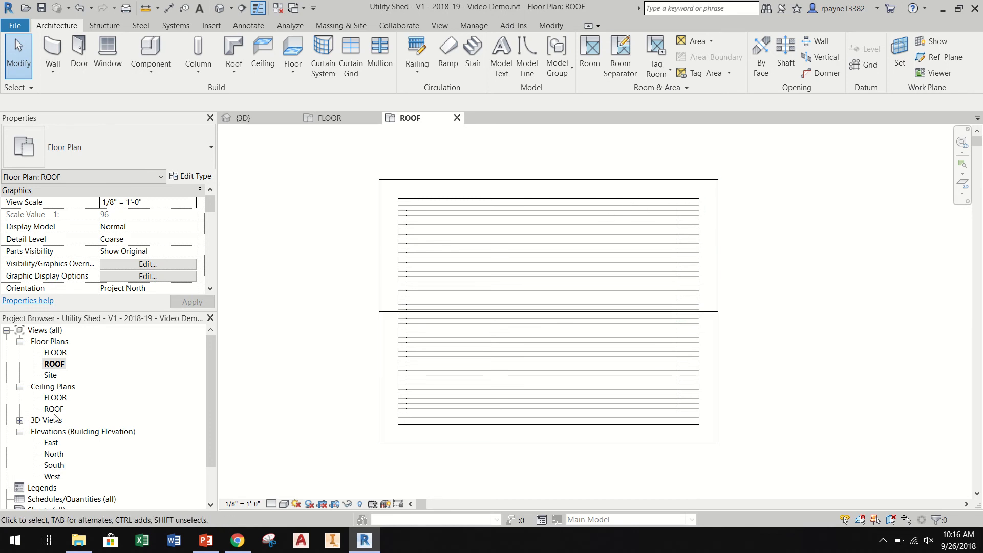
In the FLOOR plan, draw an INTERIOR - DRYWALL ON WOOD STUD wall from the north wall to the south wall, about 6' - 0" from the west wall.
{"action": "double_click", "coordinate": [57, 354]}
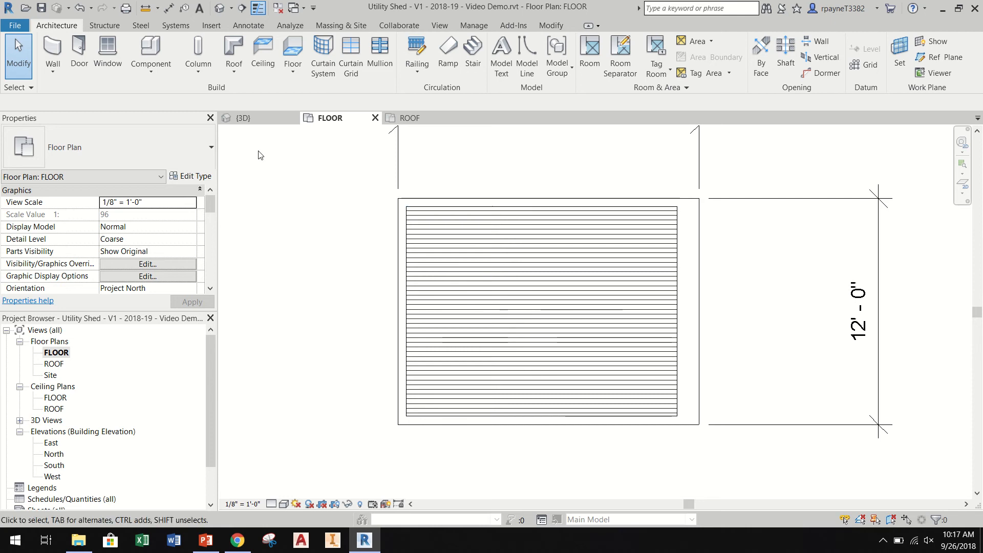
{"action": "left_click", "coordinate": [53, 51]}
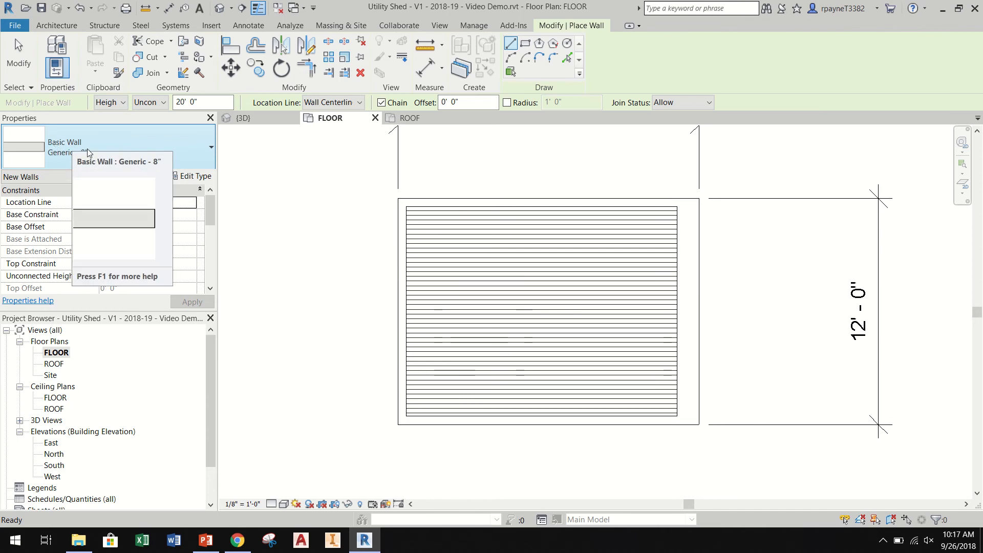
{"action": "left_click", "coordinate": [170, 146]}
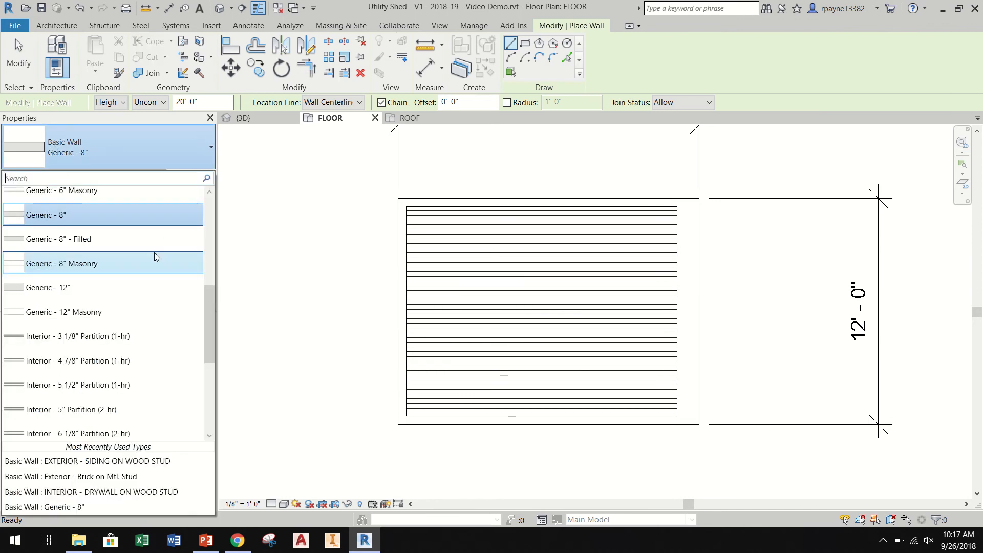
{"action": "left_click_drag", "start_coordinate": [213, 324], "coordinate": [217, 359]}
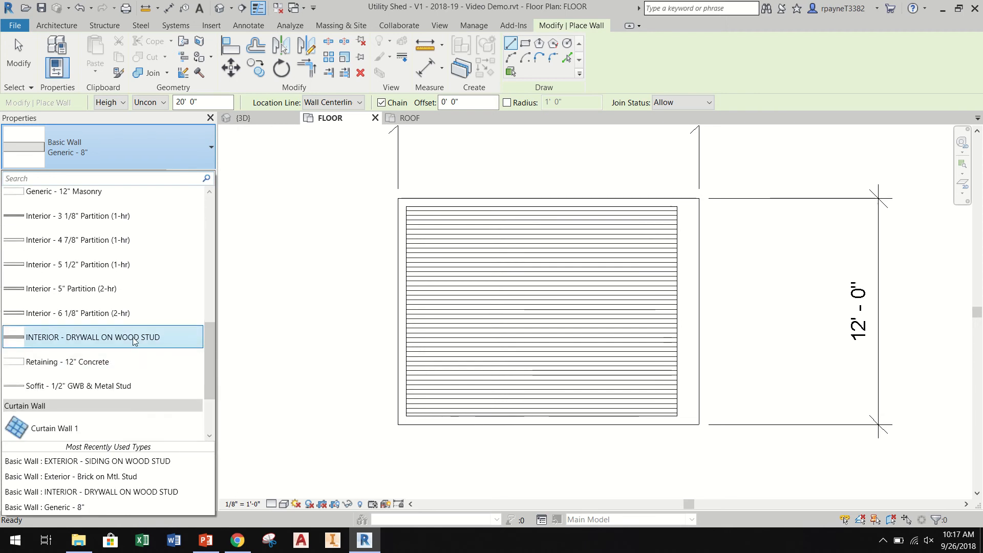
{"action": "left_click", "coordinate": [136, 338]}
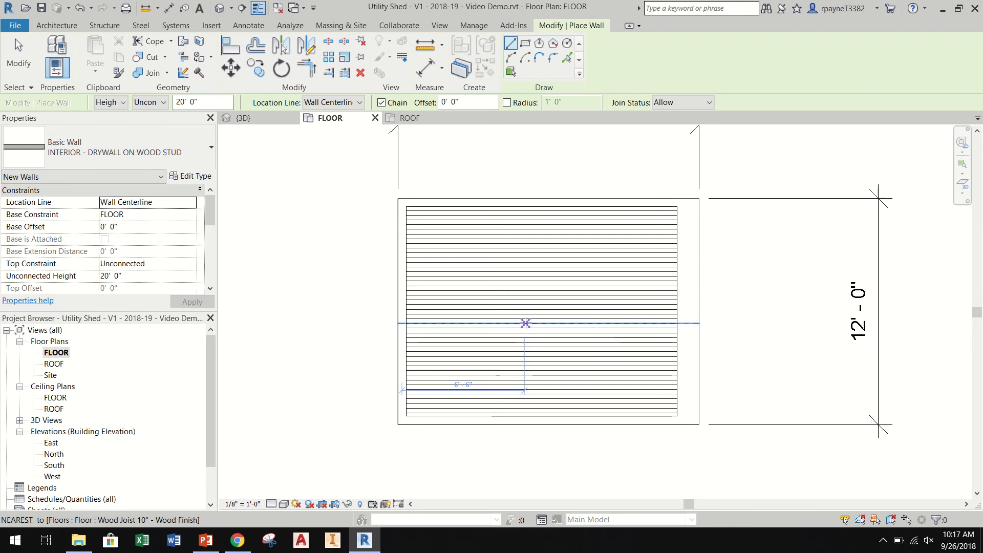
{"action": "left_click", "coordinate": [515, 203]}
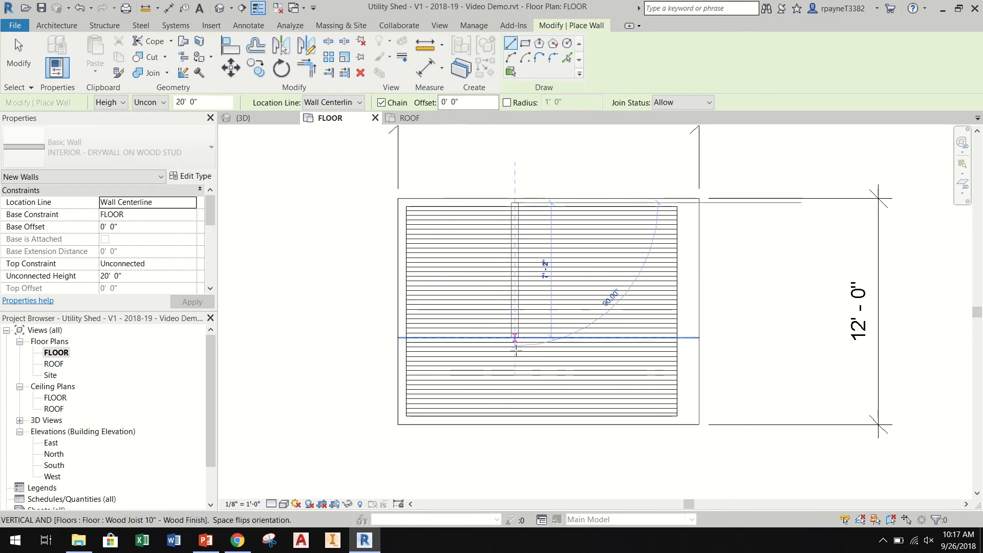
{"action": "left_click", "coordinate": [517, 416]}
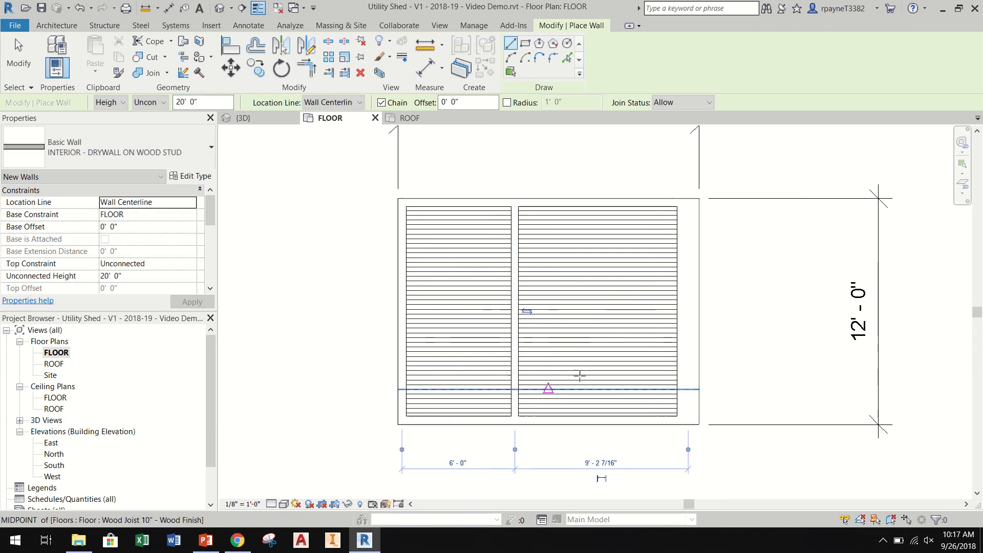
Draw a second drywall partition from the middle of the new interior wall to the west wall's midpoint, and end wall placement.
{"action": "scroll", "coordinate": [496, 317], "scroll_direction": "up", "scroll_amount": 3}
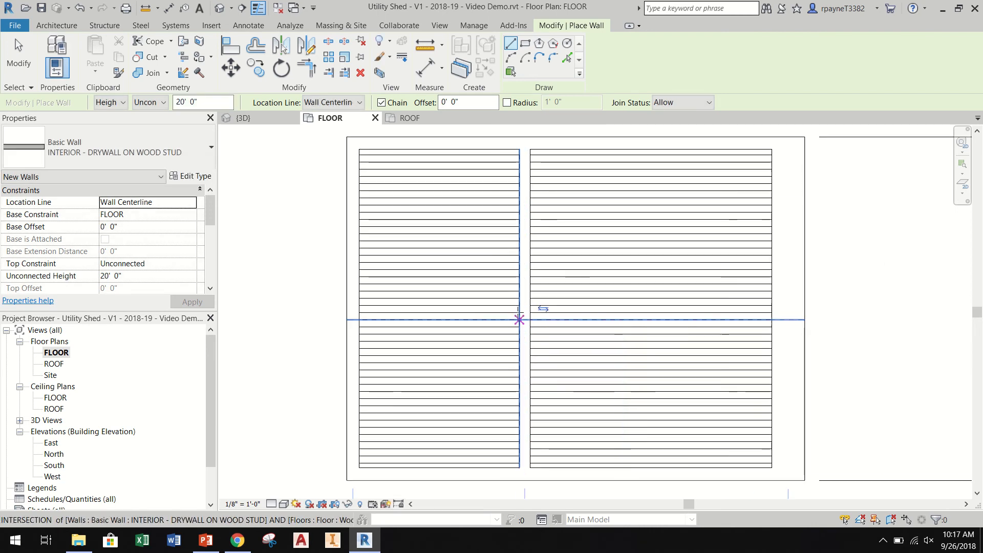
{"action": "left_click", "coordinate": [520, 308]}
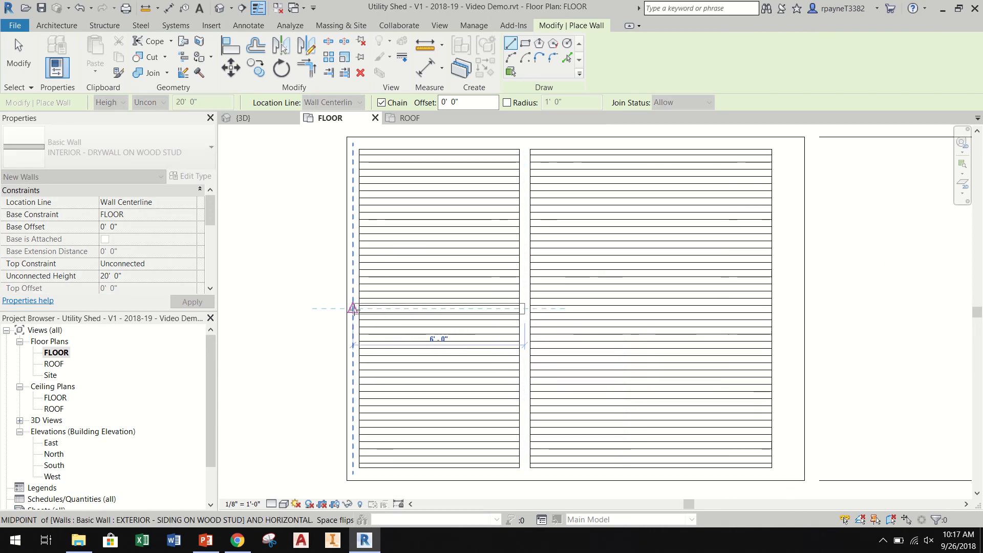
{"action": "left_click", "coordinate": [350, 308]}
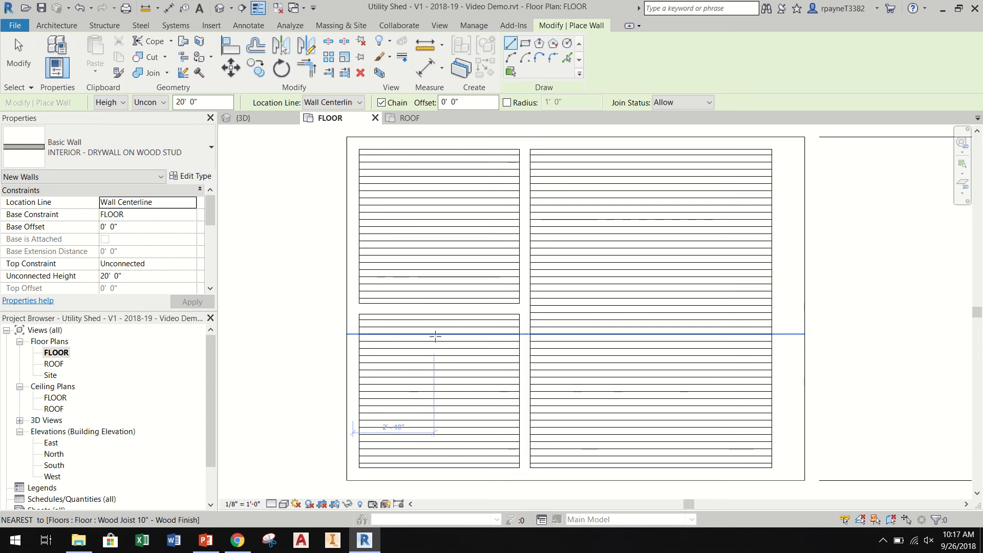
{"action": "key", "text": "Escape"}
{"action": "key", "text": "Escape"}
{"action": "scroll", "coordinate": [446, 368], "scroll_direction": "down", "scroll_amount": 1}
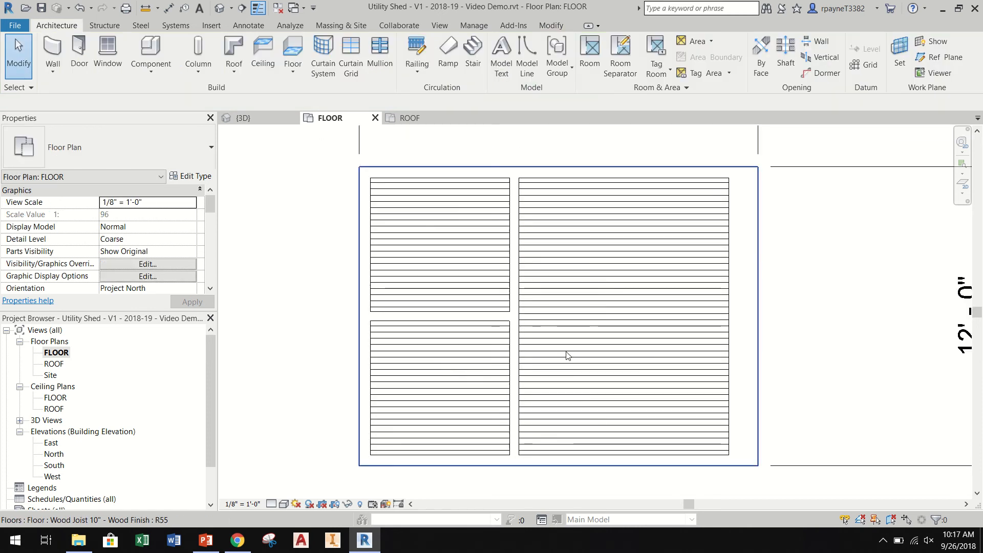
Hide the wood joist floor element in the FLOOR plan view.
{"action": "left_click", "coordinate": [581, 279]}
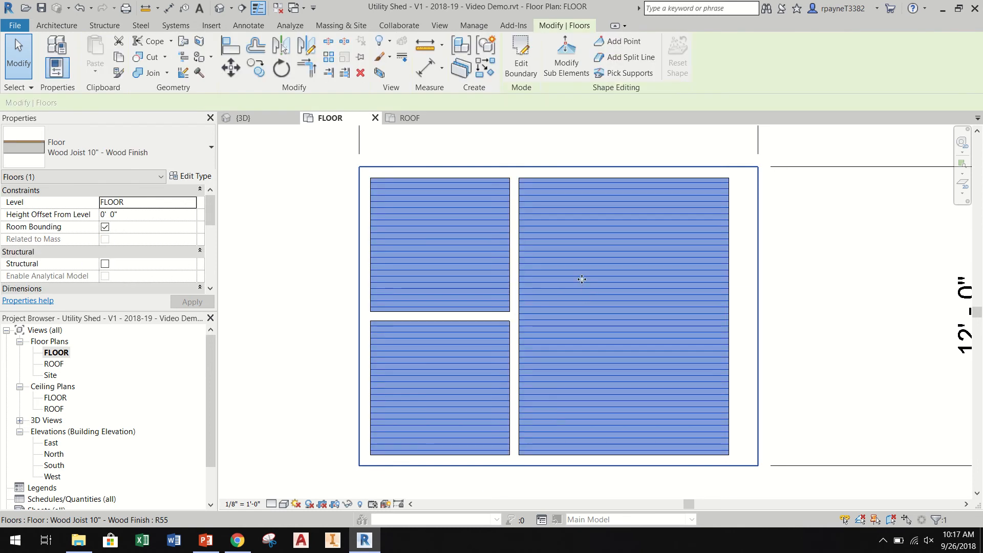
{"action": "right_click", "coordinate": [564, 313]}
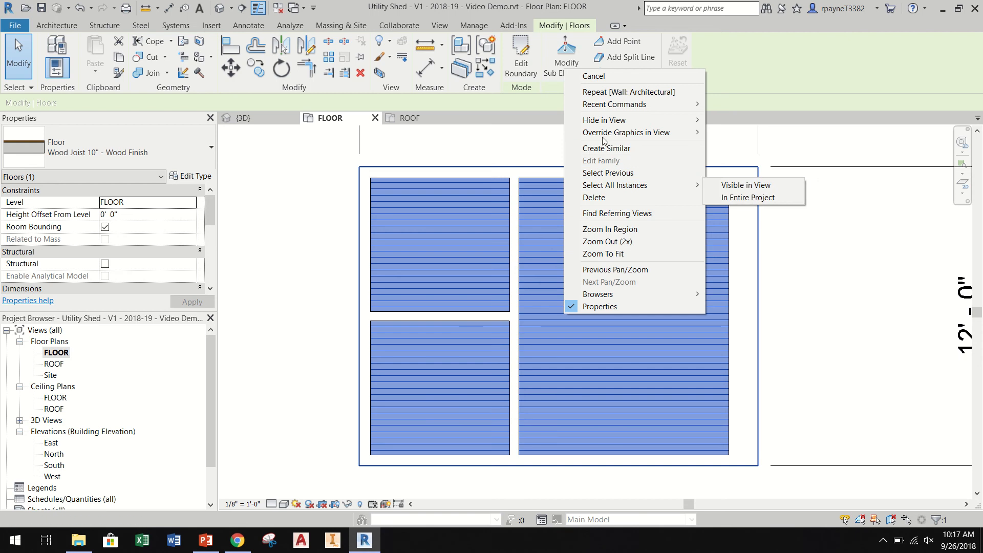
{"action": "mouse_move", "coordinate": [603, 126]}
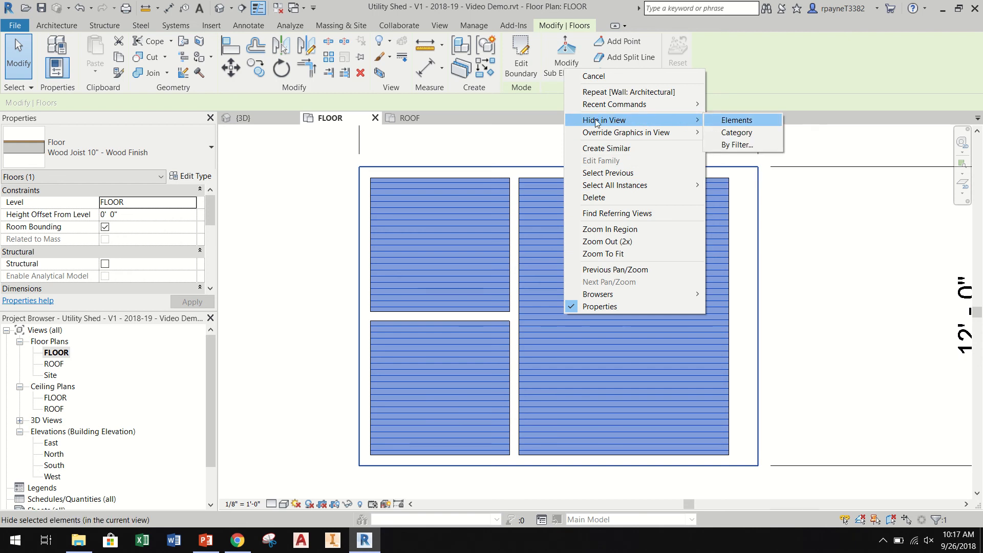
{"action": "left_click", "coordinate": [726, 122]}
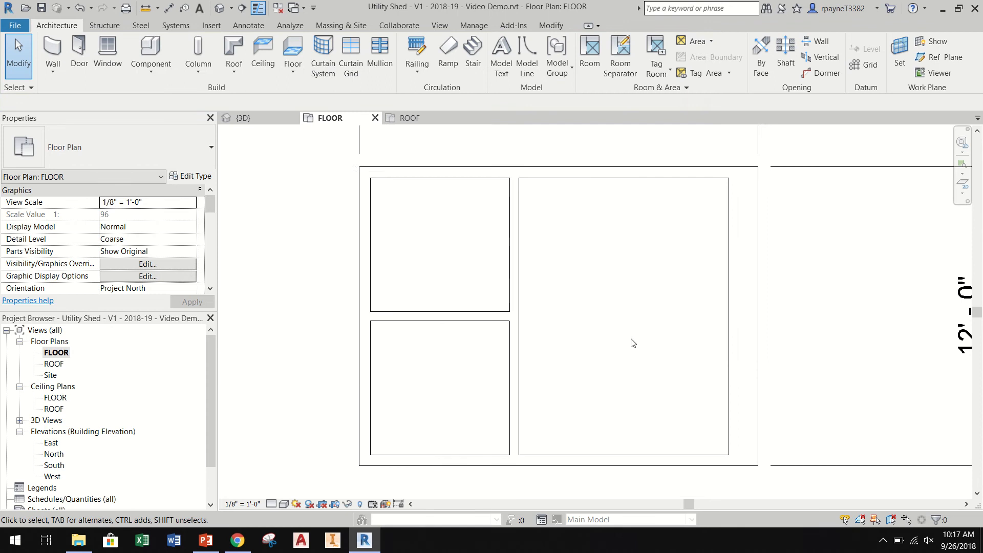
Start an aligned dimension in the FLOOR plan with the wall reference preference set to Faces of core.
{"action": "scroll", "coordinate": [594, 351], "scroll_direction": "down", "scroll_amount": 2}
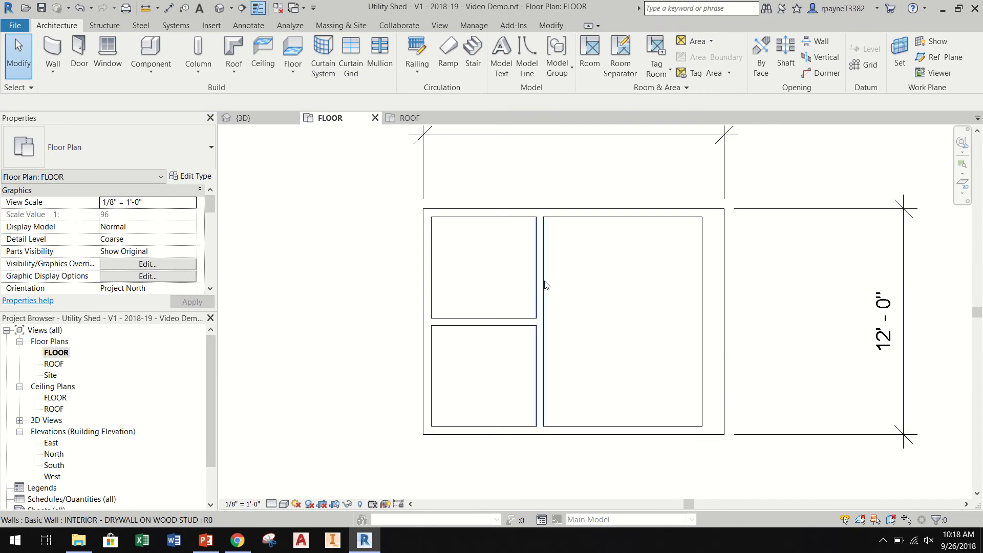
{"action": "scroll", "coordinate": [539, 338], "scroll_direction": "down", "scroll_amount": 2}
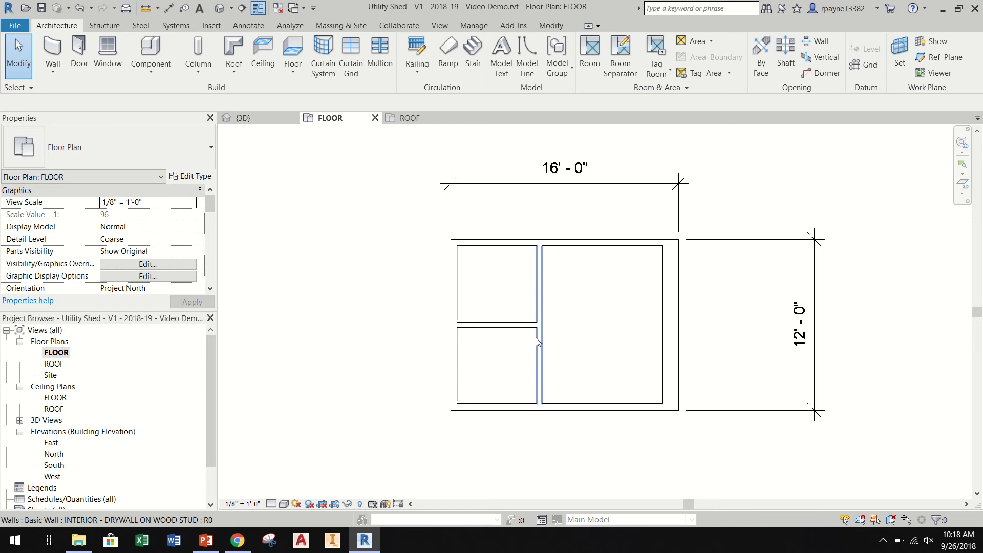
{"action": "scroll", "coordinate": [520, 315], "scroll_direction": "up", "scroll_amount": 2}
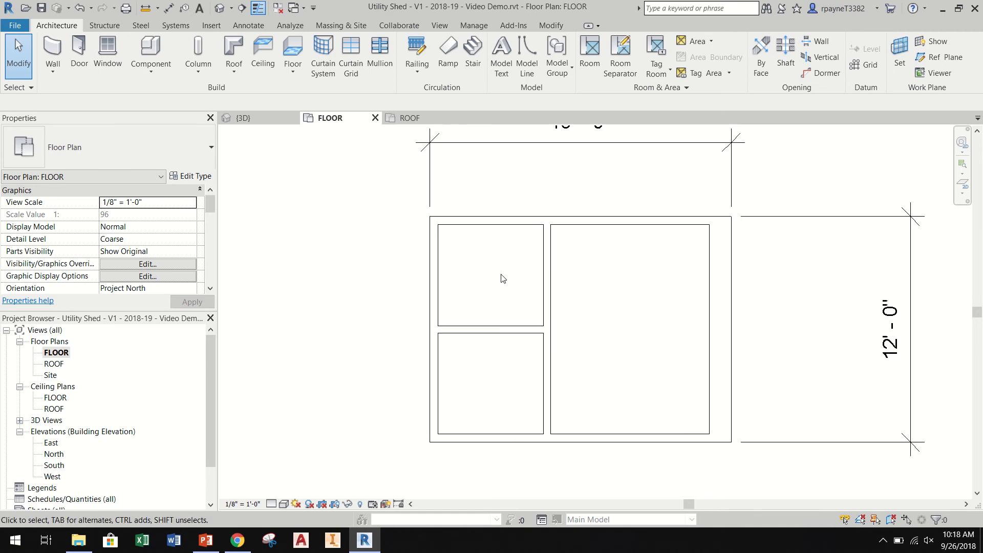
{"action": "left_click", "coordinate": [171, 9]}
{"action": "scroll", "coordinate": [433, 211], "scroll_direction": "up", "scroll_amount": 2}
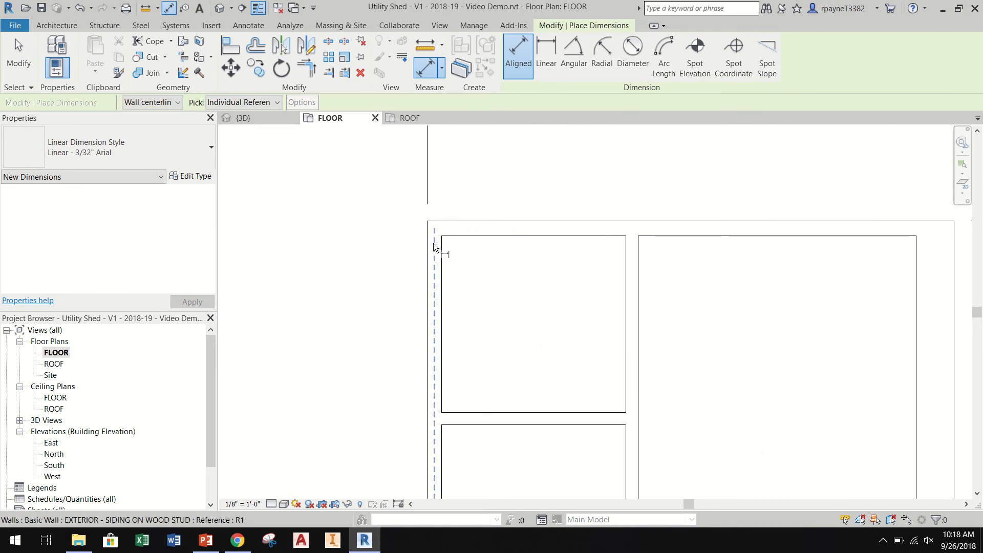
{"action": "scroll", "coordinate": [429, 253], "scroll_direction": "up", "scroll_amount": 3}
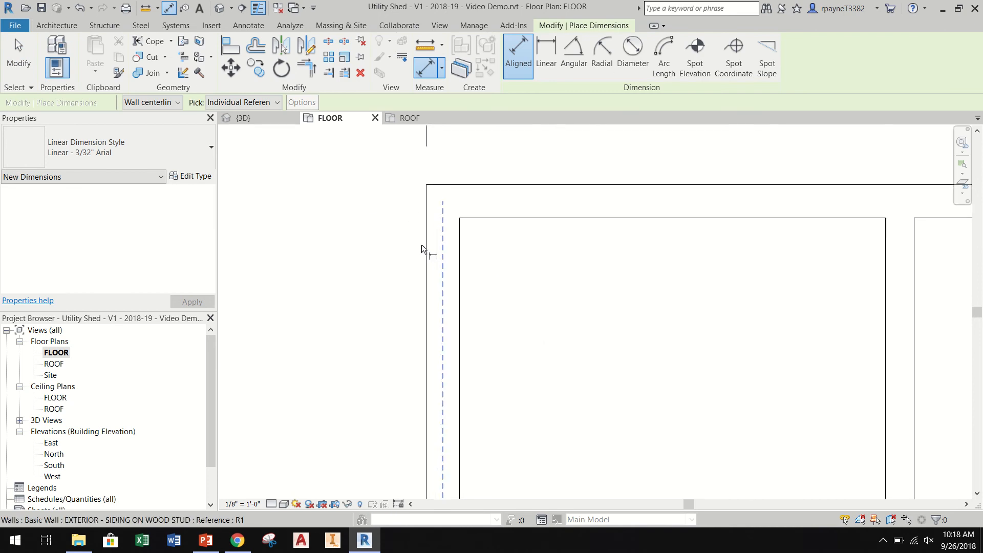
{"action": "scroll", "coordinate": [419, 247], "scroll_direction": "up", "scroll_amount": 2}
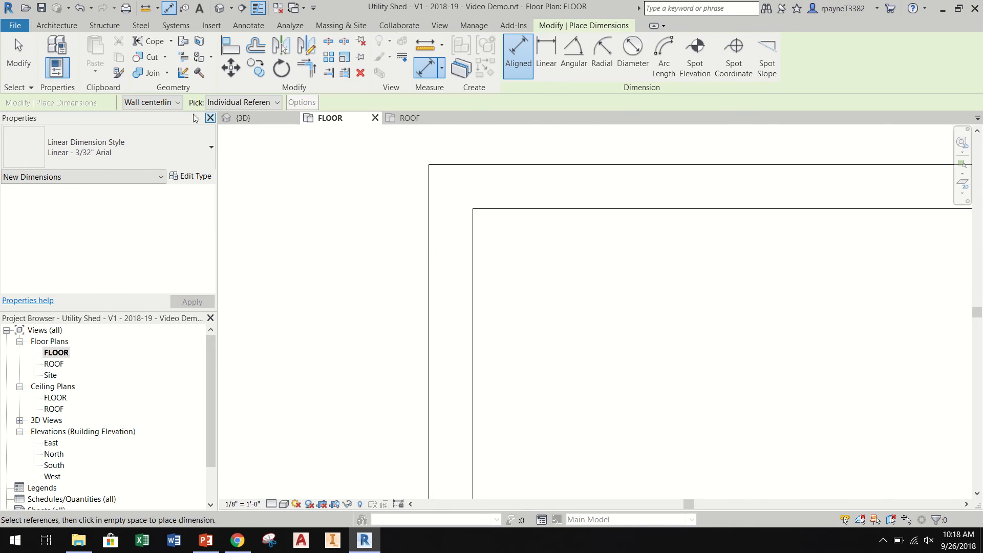
{"action": "left_click", "coordinate": [177, 104]}
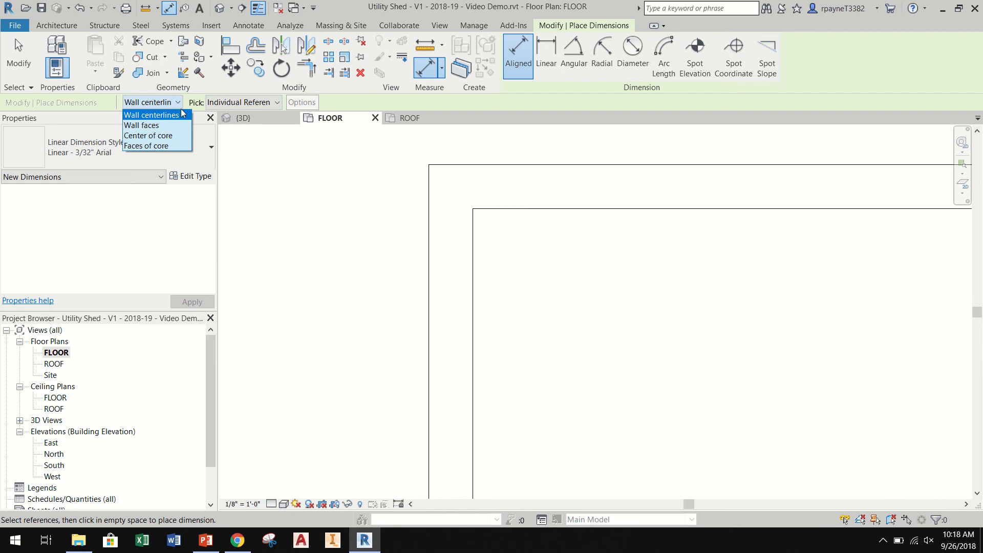
{"action": "left_click", "coordinate": [187, 148]}
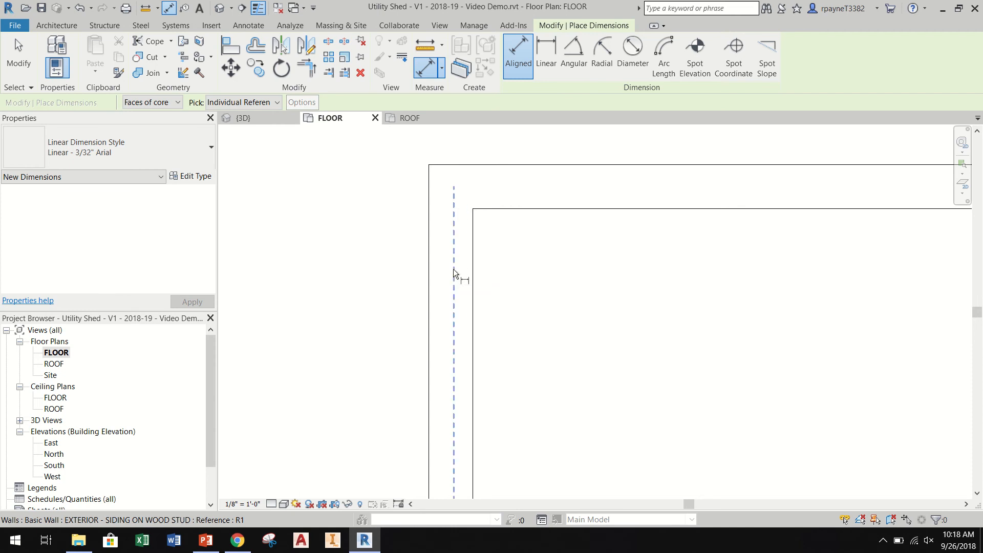
Dimension from the west wall's outer core face to the north-south drywall partition, placing it between the shed and the overall width dimension, and end dimensioning.
{"action": "left_click", "coordinate": [433, 272]}
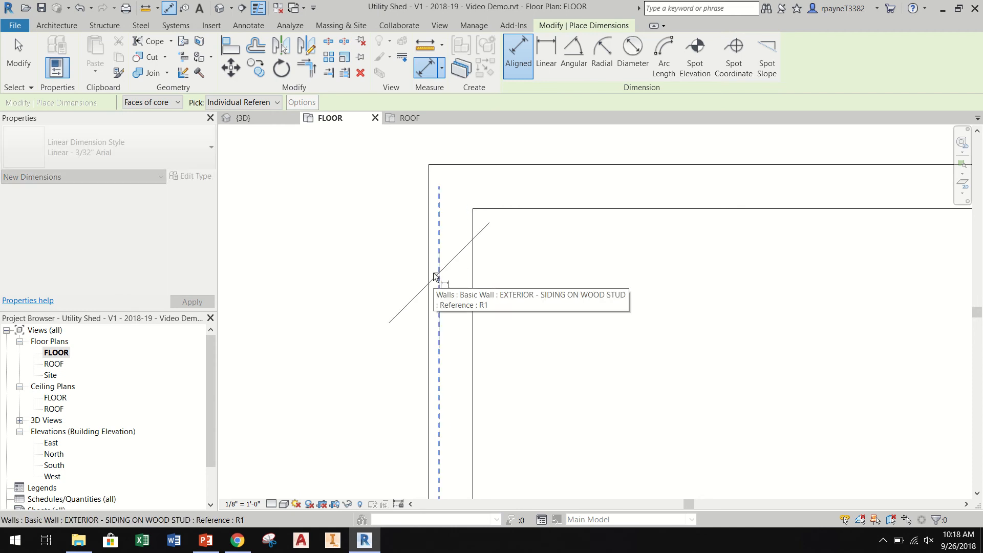
{"action": "scroll", "coordinate": [435, 274], "scroll_direction": "down", "scroll_amount": 3}
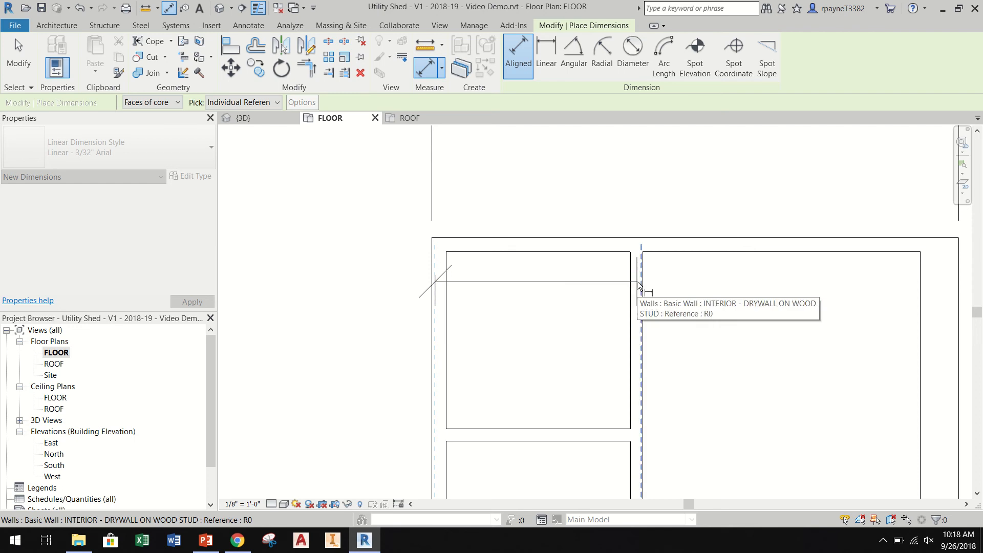
{"action": "scroll", "coordinate": [639, 285], "scroll_direction": "up", "scroll_amount": 4}
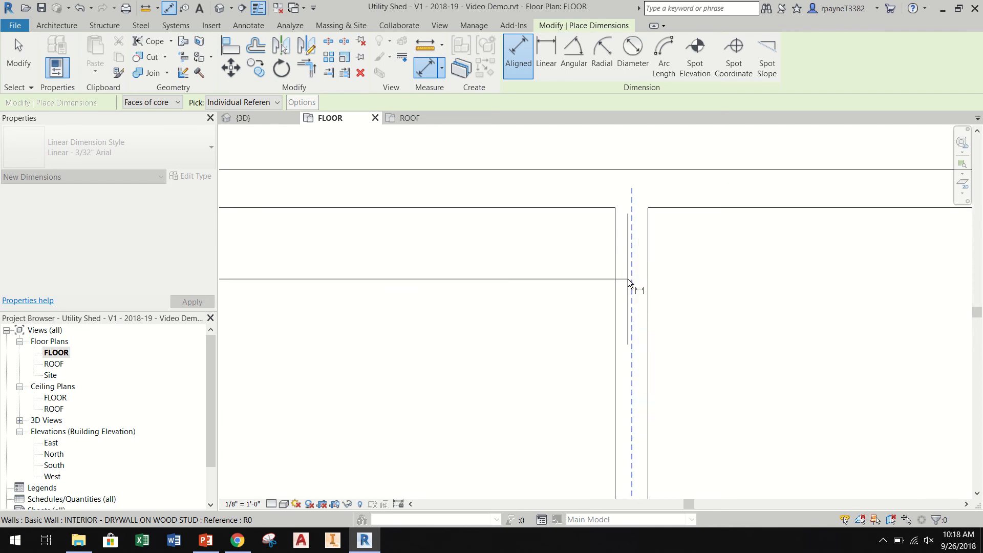
{"action": "scroll", "coordinate": [631, 281], "scroll_direction": "down", "scroll_amount": 4}
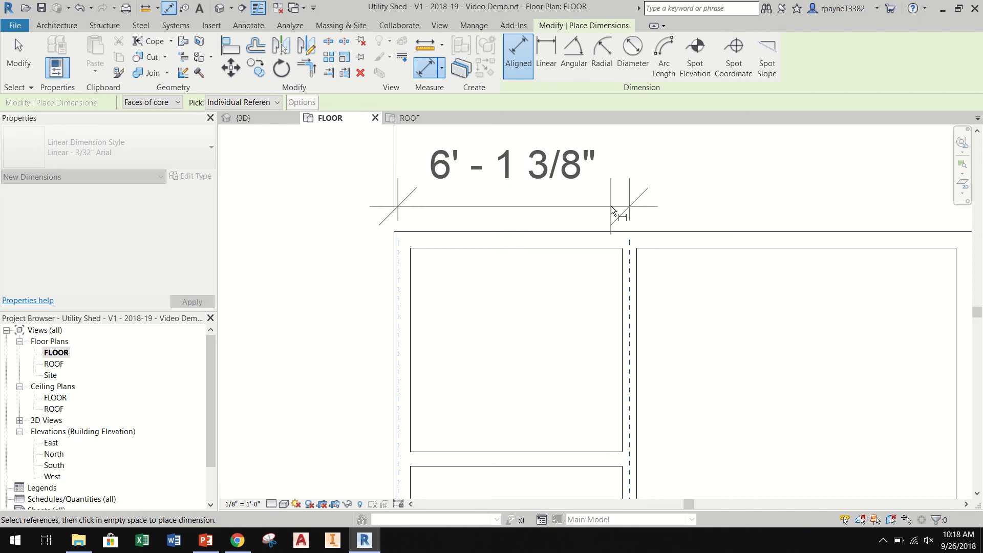
{"action": "scroll", "coordinate": [617, 166], "scroll_direction": "down", "scroll_amount": 3}
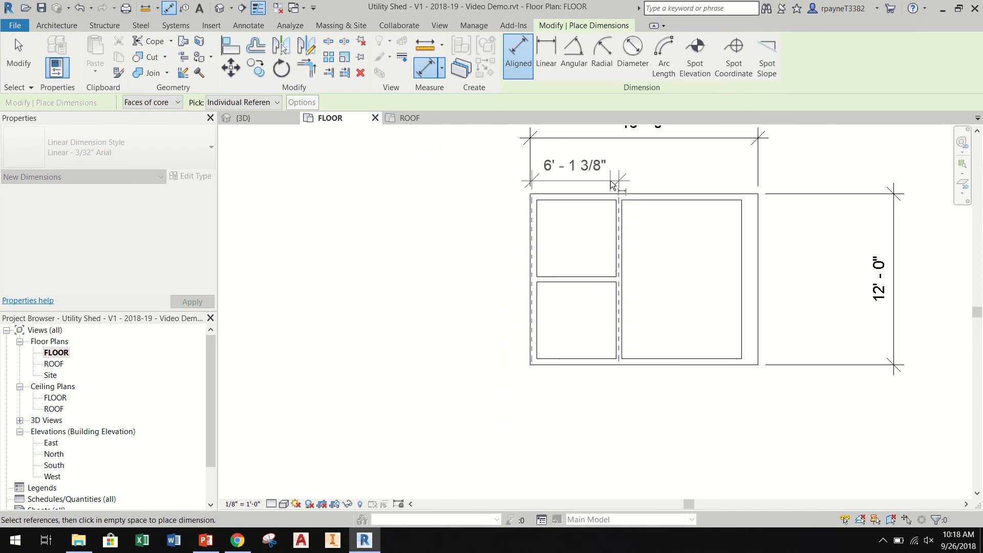
{"action": "scroll", "coordinate": [611, 194], "scroll_direction": "up", "scroll_amount": 1}
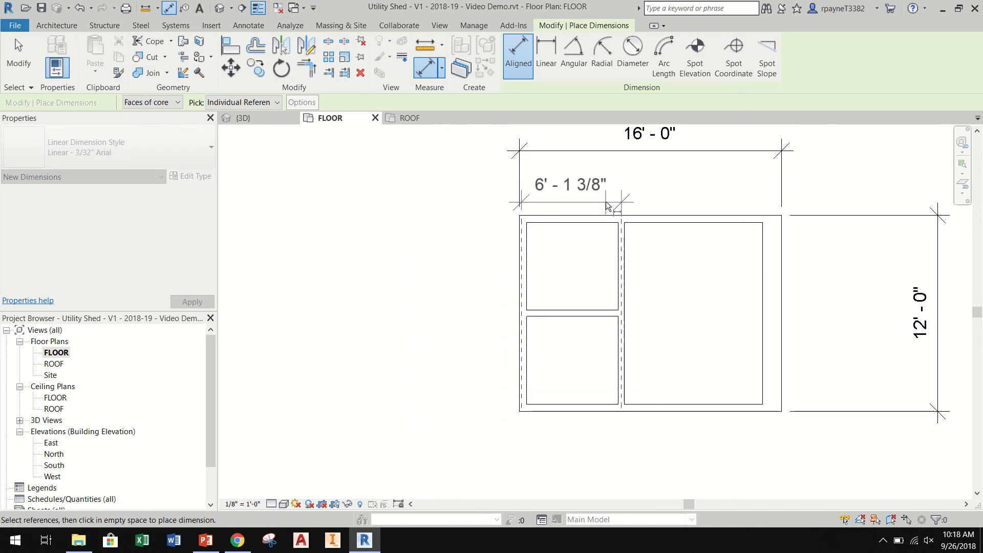
{"action": "left_click", "coordinate": [606, 202]}
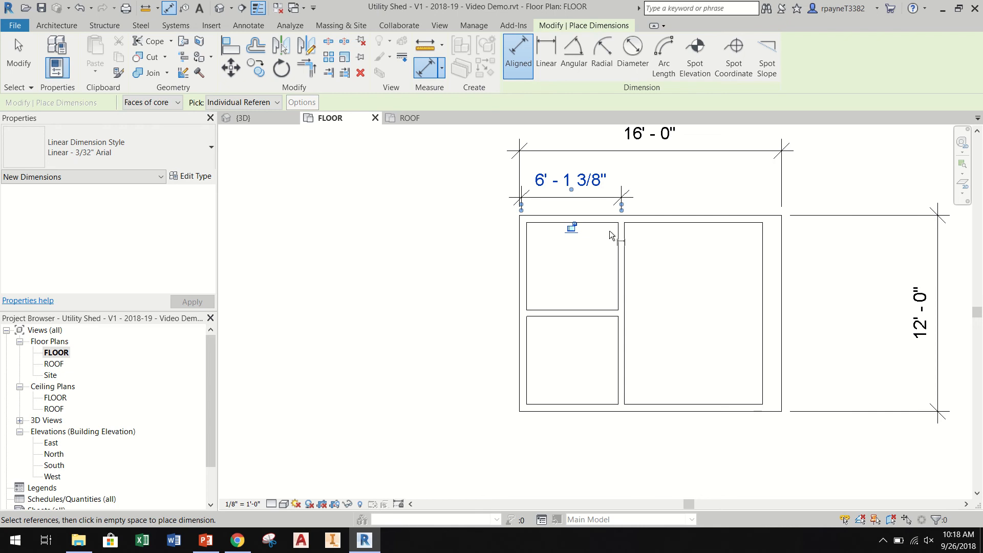
{"action": "key", "text": "Escape"}
{"action": "key", "text": "Escape"}
Select the north-south partition and set its dimension from the west wall's core face to 6' - 0".
{"action": "left_click", "coordinate": [624, 257]}
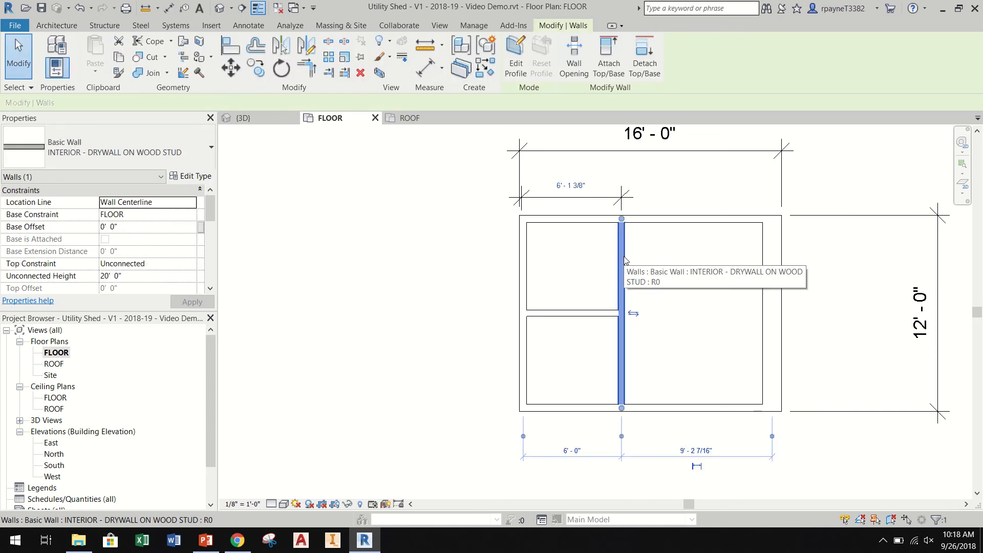
{"action": "left_click", "coordinate": [574, 187]}
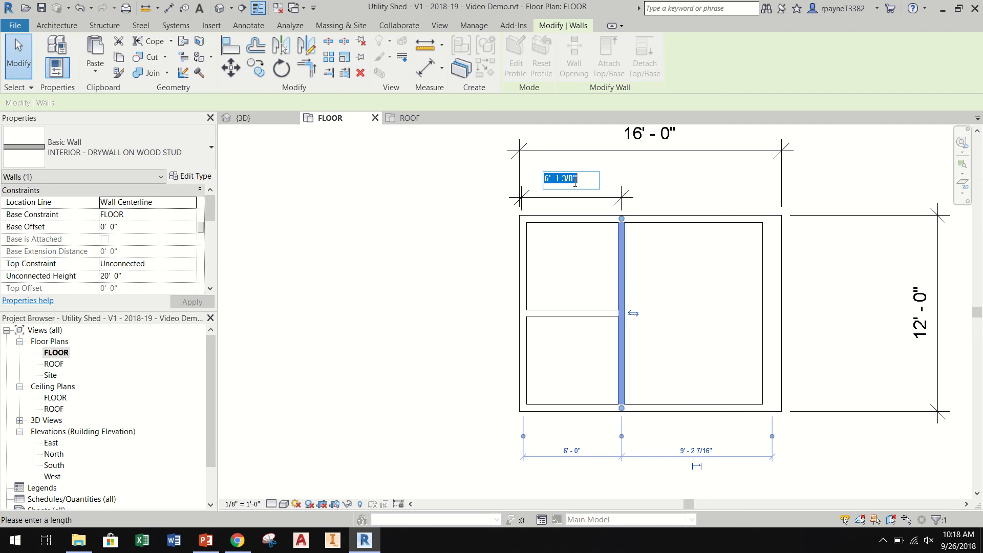
{"action": "type", "text": "6"}
{"action": "key", "text": "Return"}
{"action": "left_click", "coordinate": [668, 475]}
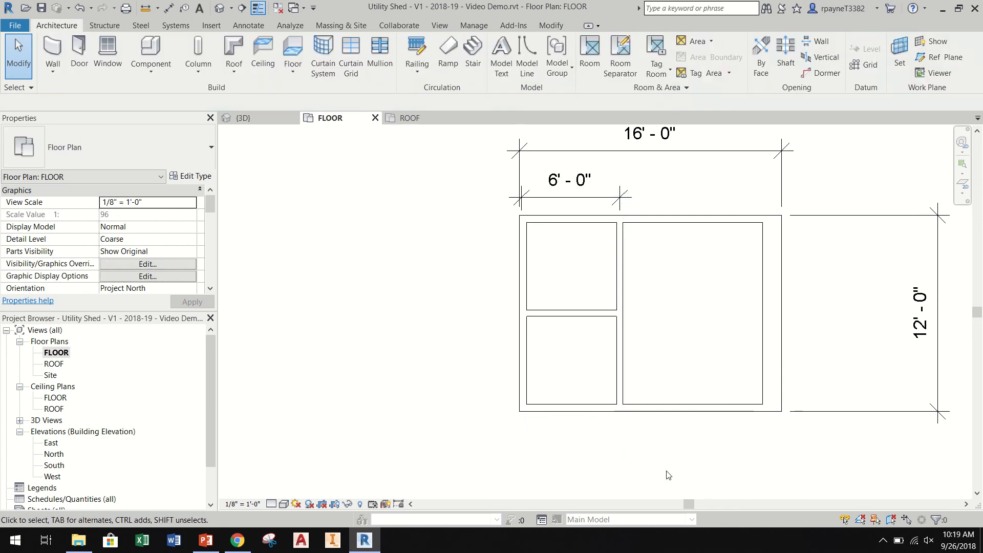
Move the west witness line of the partition dimension to the outside face of the west wall.
{"action": "scroll", "coordinate": [520, 149], "scroll_direction": "up", "scroll_amount": 2}
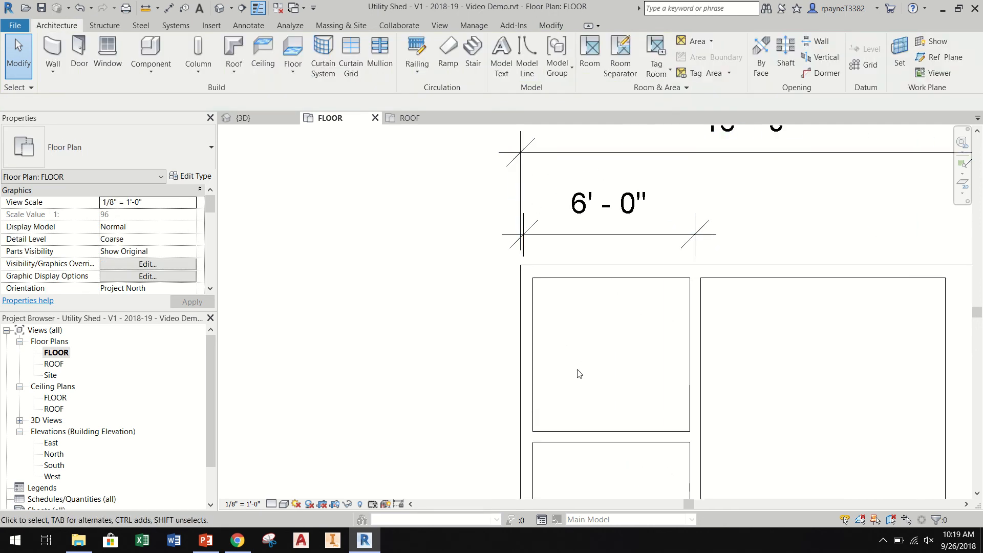
{"action": "left_click", "coordinate": [526, 255]}
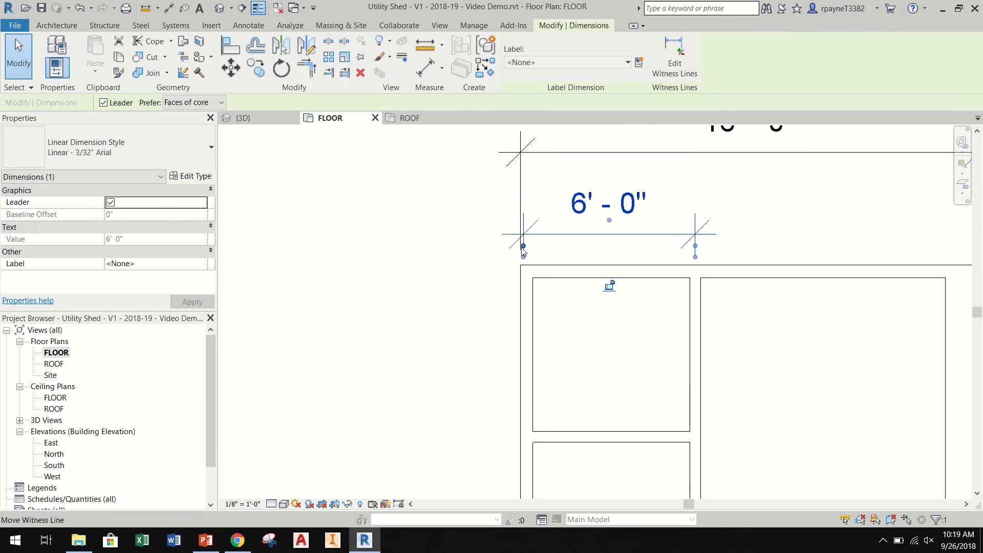
{"action": "mouse_move", "coordinate": [523, 249]}
{"action": "left_mouse_down"}
{"action": "mouse_move", "coordinate": [533, 251]}
{"action": "mouse_move", "coordinate": [520, 251]}
{"action": "left_mouse_up"}
{"action": "left_click", "coordinate": [581, 204]}
{"action": "key", "text": "Escape"}
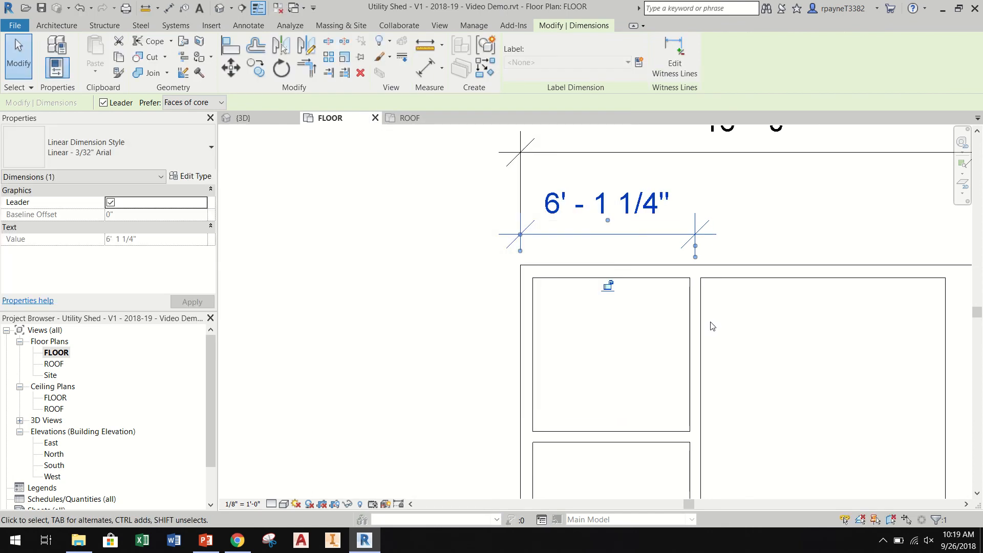
Try to edit the partition's dimension from the outside face of the west wall.
{"action": "left_click", "coordinate": [695, 328]}
{"action": "left_click", "coordinate": [610, 206]}
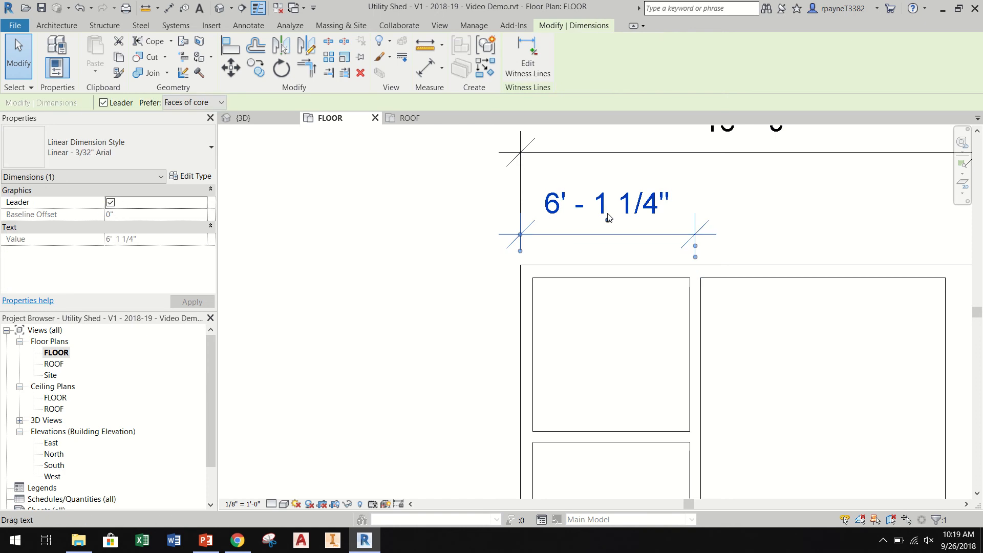
{"action": "left_click", "coordinate": [724, 308]}
{"action": "left_click", "coordinate": [695, 333]}
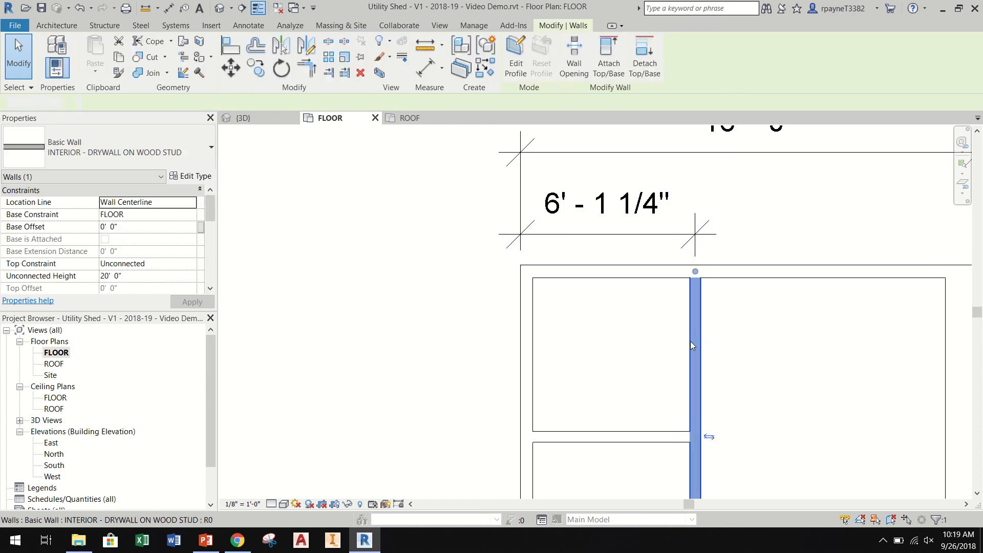
{"action": "key", "text": "Escape"}
{"action": "scroll", "coordinate": [683, 353], "scroll_direction": "down", "scroll_amount": 2}
{"action": "left_click", "coordinate": [691, 362]}
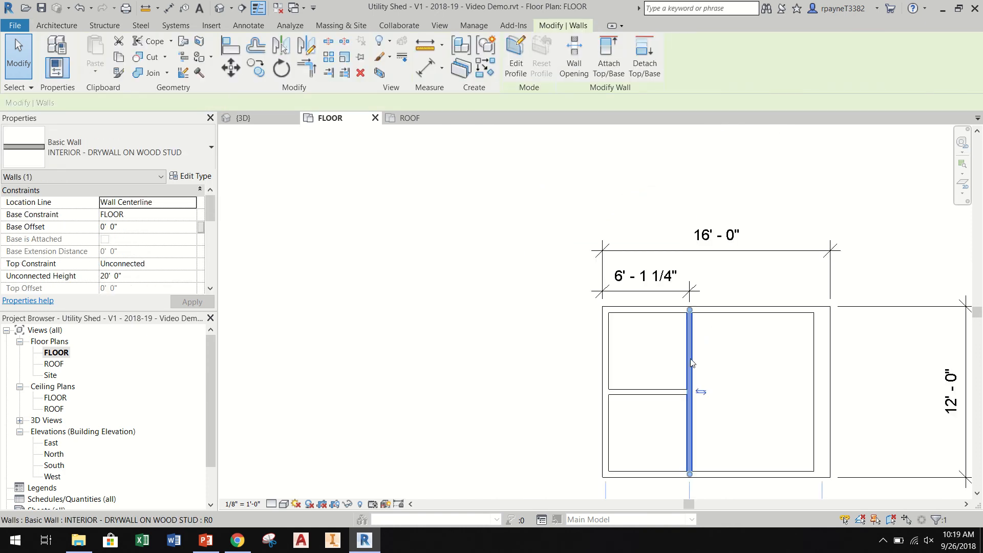
{"action": "left_click", "coordinate": [665, 277]}
{"action": "key", "text": "Return"}
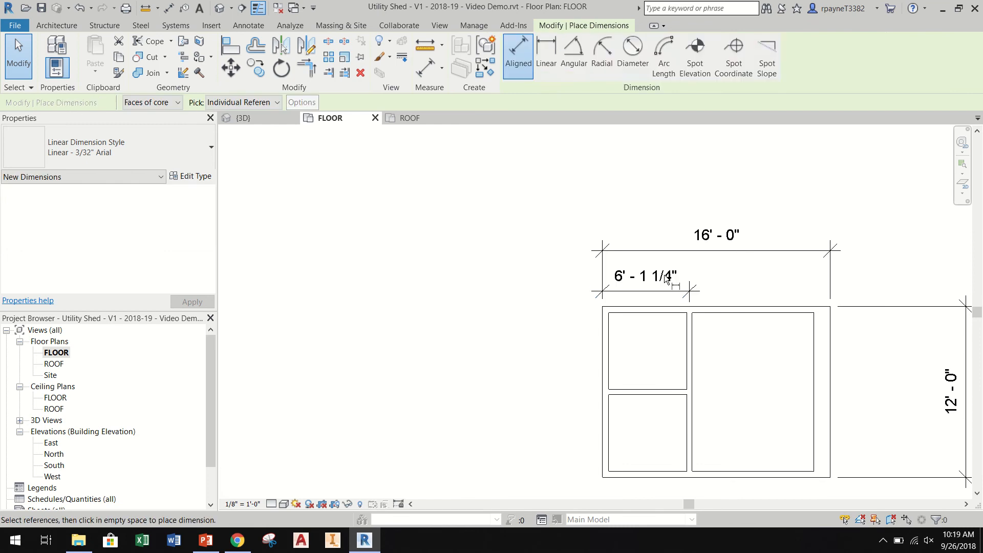
{"action": "key", "text": "Escape"}
Set the north-south partition's temporary dimension from the west wall to 6' - 0" and check the placed dimension.
{"action": "left_click", "coordinate": [689, 325]}
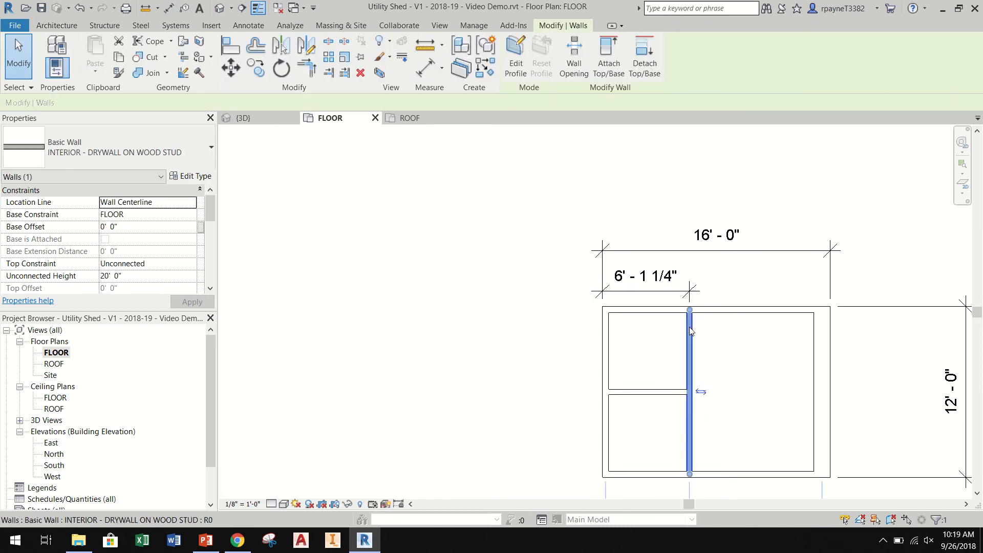
{"action": "scroll", "coordinate": [658, 322], "scroll_direction": "down", "scroll_amount": 2}
{"action": "scroll", "coordinate": [662, 487], "scroll_direction": "up", "scroll_amount": 3}
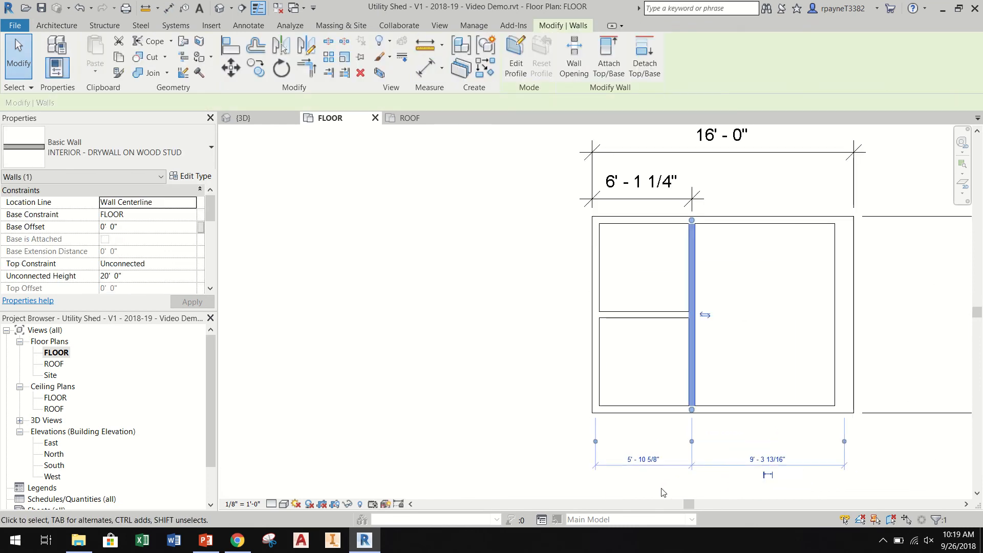
{"action": "left_click", "coordinate": [644, 460]}
{"action": "type", "text": "6"}
{"action": "key", "text": "Return"}
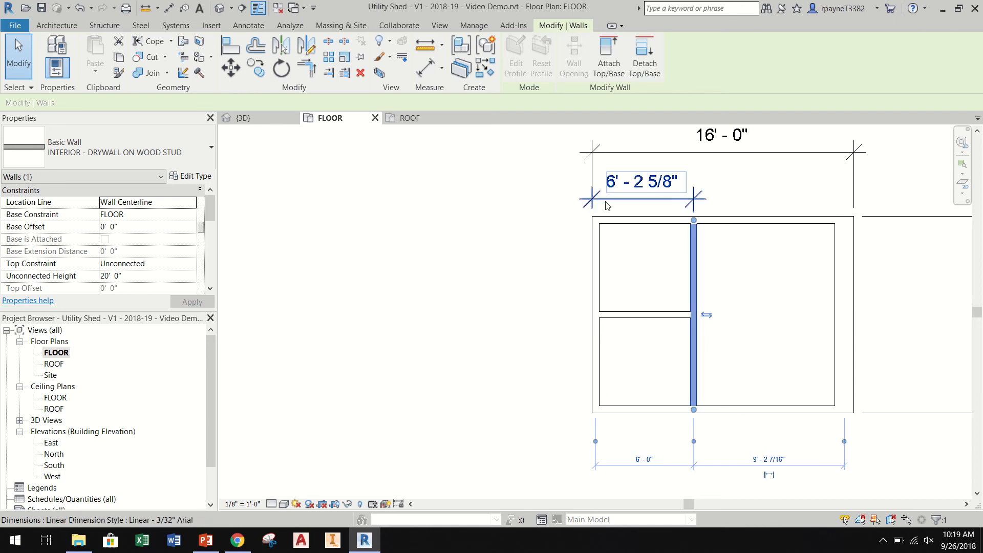
{"action": "scroll", "coordinate": [604, 230], "scroll_direction": "up", "scroll_amount": 3}
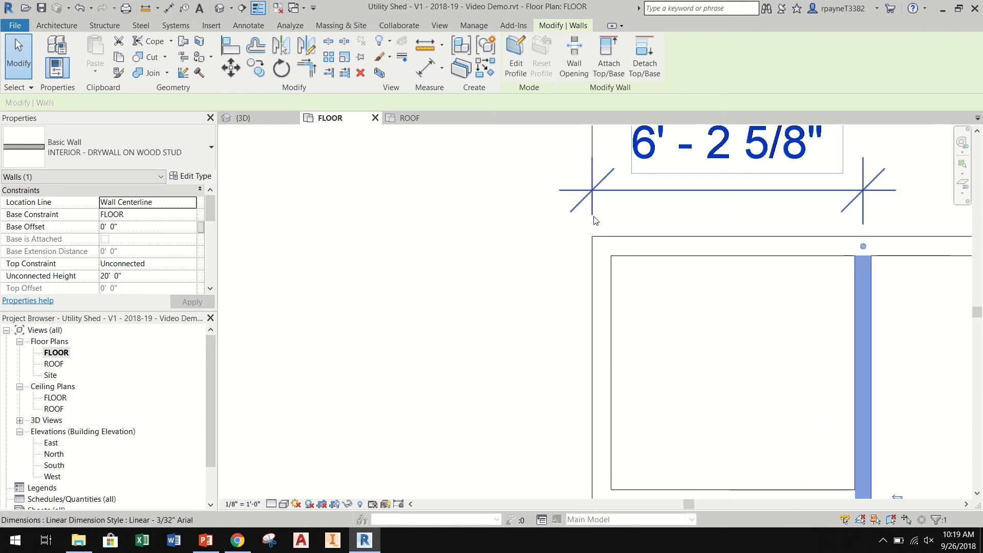
{"action": "scroll", "coordinate": [593, 249], "scroll_direction": "down", "scroll_amount": 2}
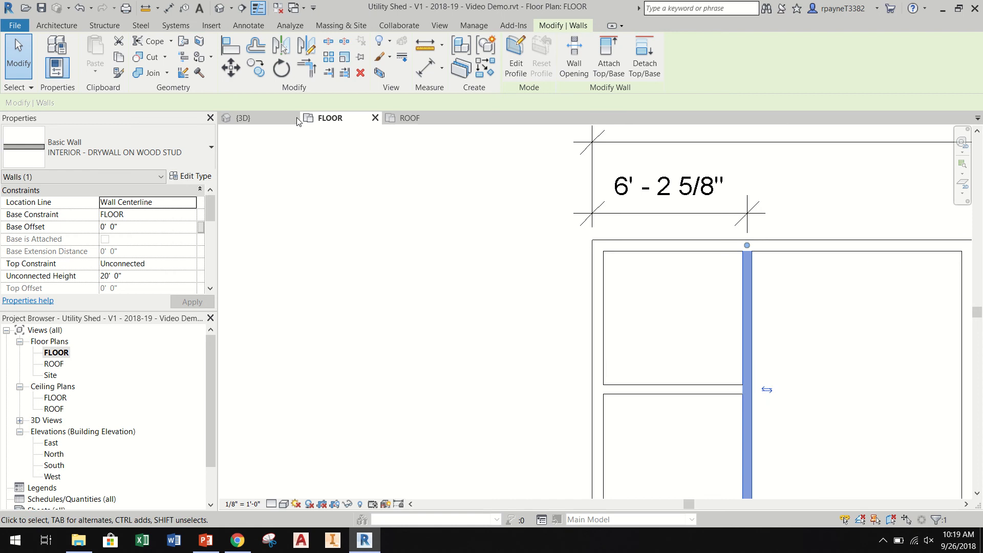
Undo the partition move and the witness line changes, back to the 6' - 0" dimension from the core face.
{"action": "left_click", "coordinate": [79, 8]}
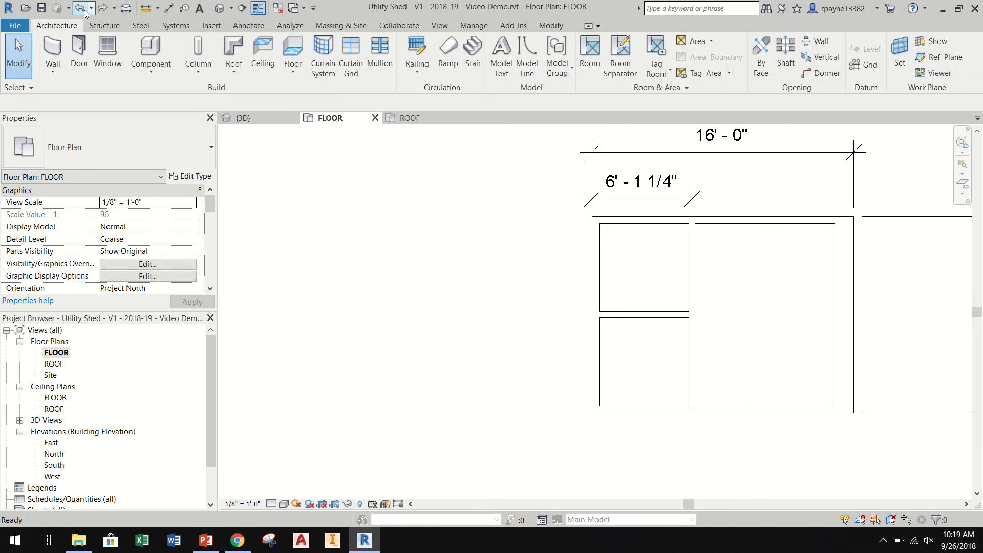
{"action": "left_click", "coordinate": [79, 8]}
{"action": "left_click", "coordinate": [80, 8]}
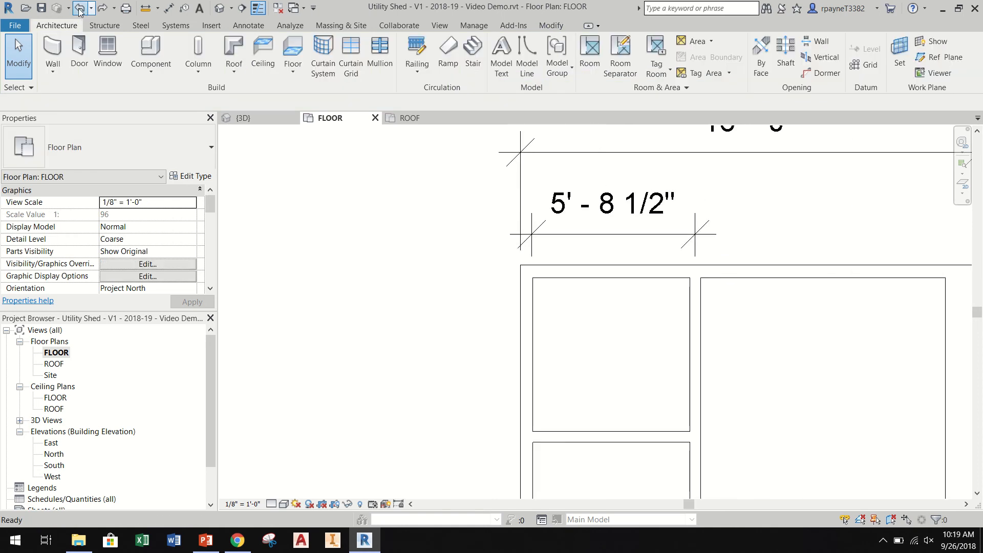
{"action": "left_click", "coordinate": [79, 8]}
{"action": "left_click", "coordinate": [79, 7]}
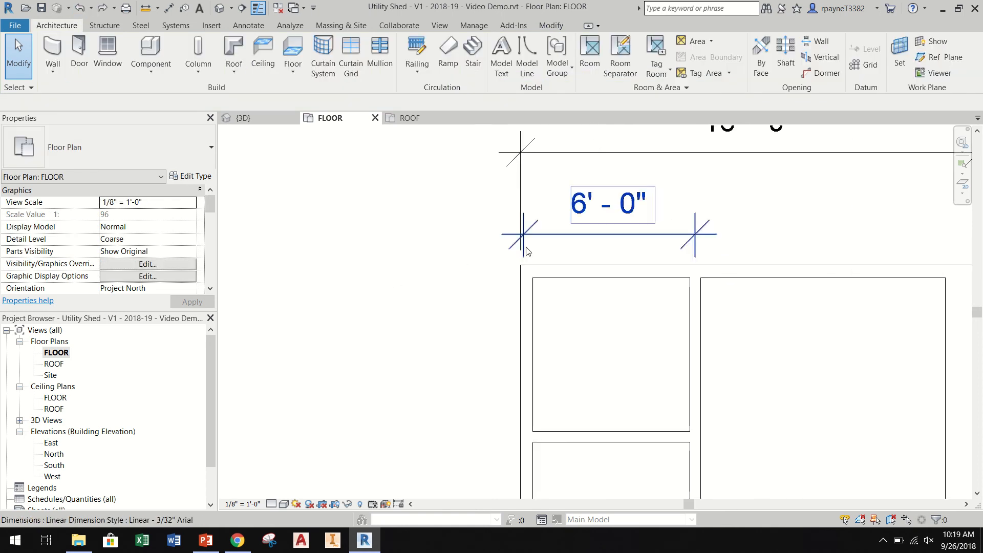
{"action": "scroll", "coordinate": [532, 259], "scroll_direction": "up", "scroll_amount": 3}
{"action": "scroll", "coordinate": [539, 271], "scroll_direction": "down", "scroll_amount": 5}
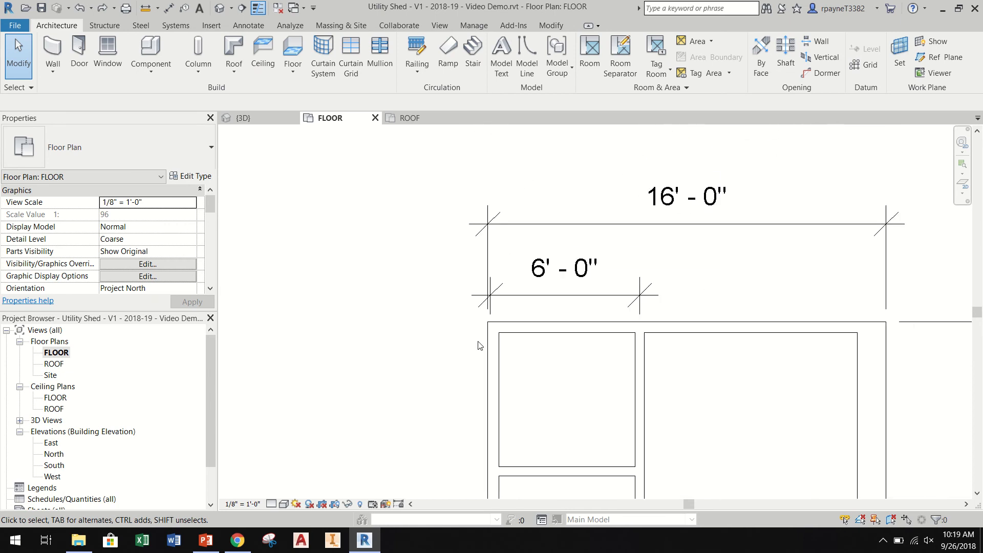
{"action": "scroll", "coordinate": [544, 314], "scroll_direction": "down", "scroll_amount": 2}
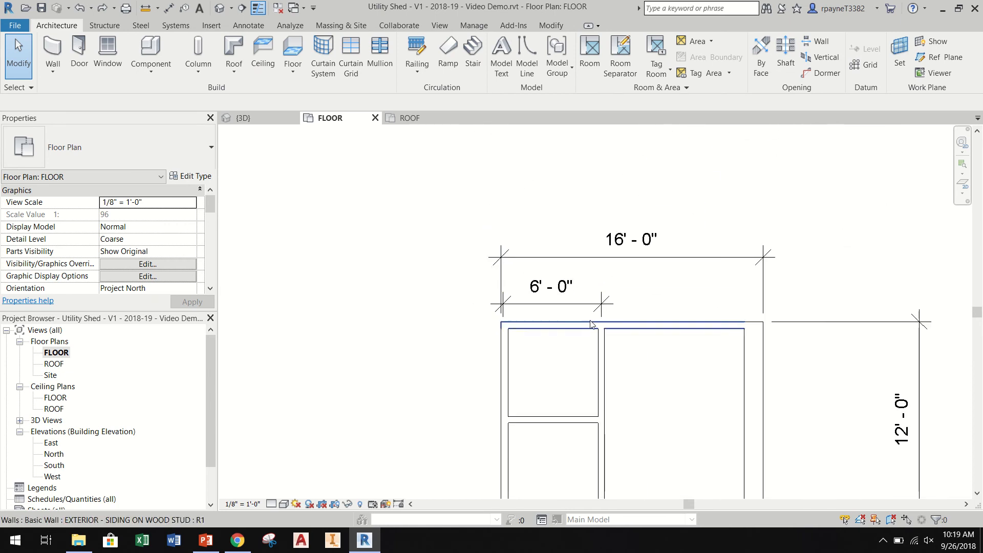
Move the west witness line of the 16' - 0" overall dimension to the core face of the west wall.
{"action": "scroll", "coordinate": [568, 353], "scroll_direction": "up", "scroll_amount": 4}
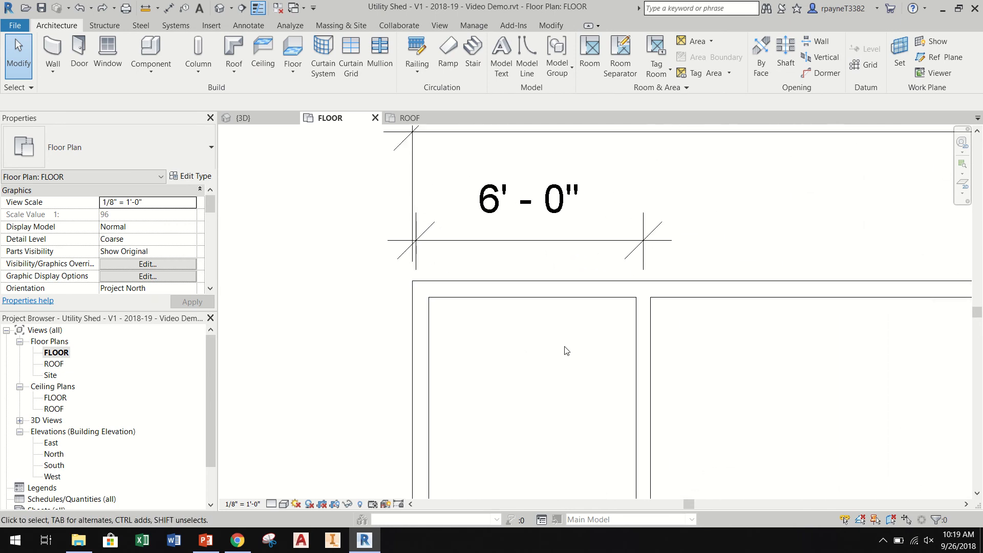
{"action": "scroll", "coordinate": [566, 352], "scroll_direction": "down", "scroll_amount": 4}
{"action": "scroll", "coordinate": [573, 430], "scroll_direction": "up", "scroll_amount": 2}
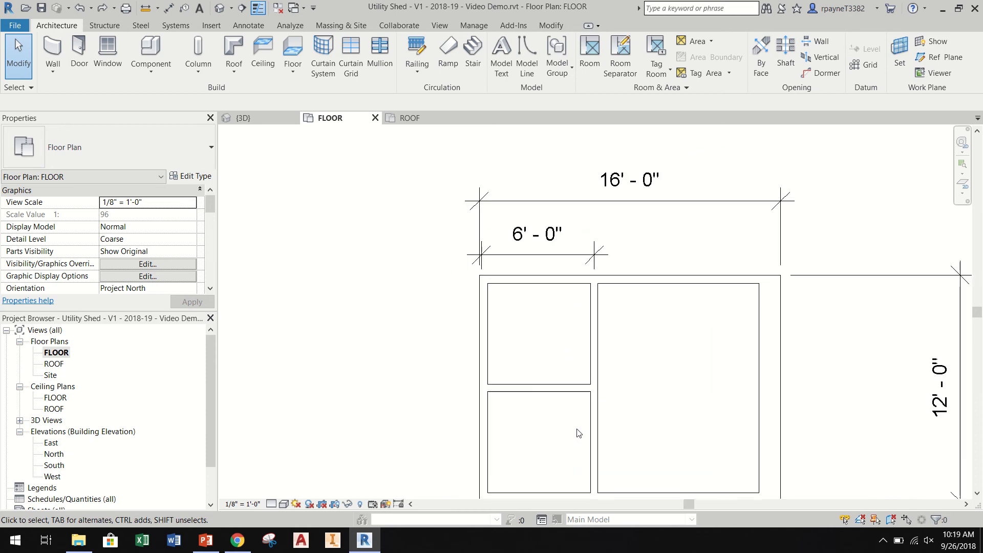
{"action": "scroll", "coordinate": [579, 440], "scroll_direction": "down", "scroll_amount": 1}
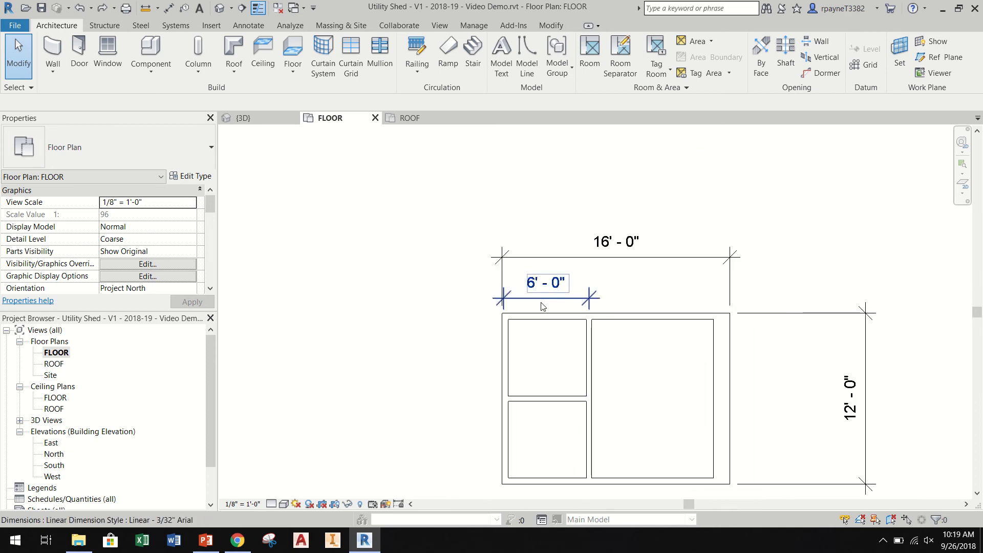
{"action": "scroll", "coordinate": [544, 304], "scroll_direction": "up", "scroll_amount": 2}
{"action": "left_click", "coordinate": [475, 269]}
{"action": "scroll", "coordinate": [475, 269], "scroll_direction": "up", "scroll_amount": 2}
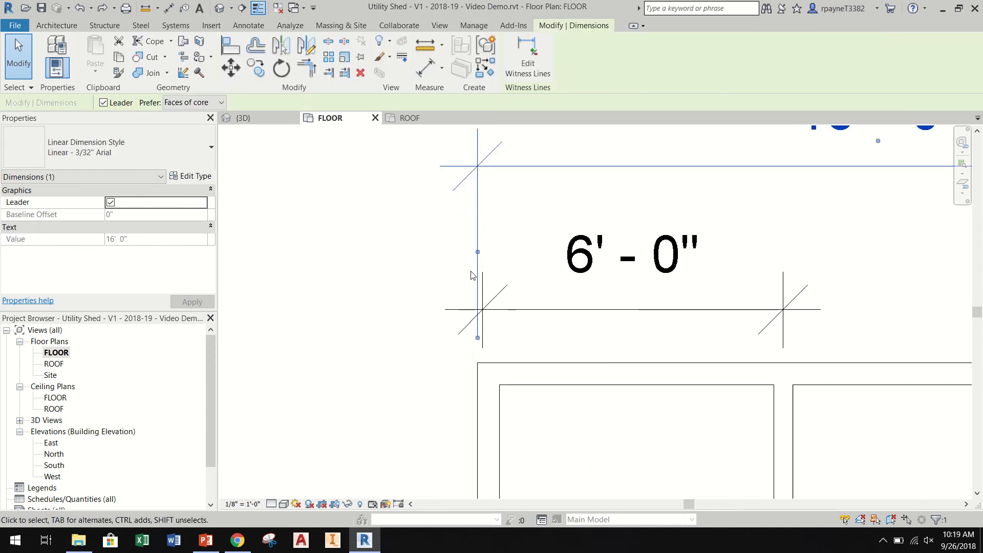
{"action": "left_click_drag", "start_coordinate": [480, 256], "coordinate": [482, 255]}
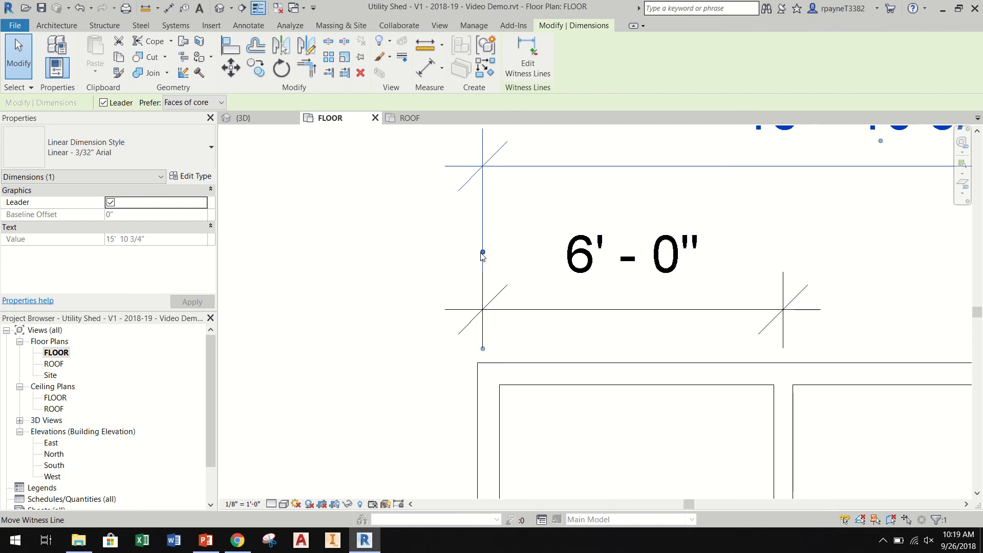
Try to move the overall width dimension's east witness line to another reference on the east wall.
{"action": "scroll", "coordinate": [439, 340], "scroll_direction": "down", "scroll_amount": 2}
{"action": "scroll", "coordinate": [807, 340], "scroll_direction": "up", "scroll_amount": 3}
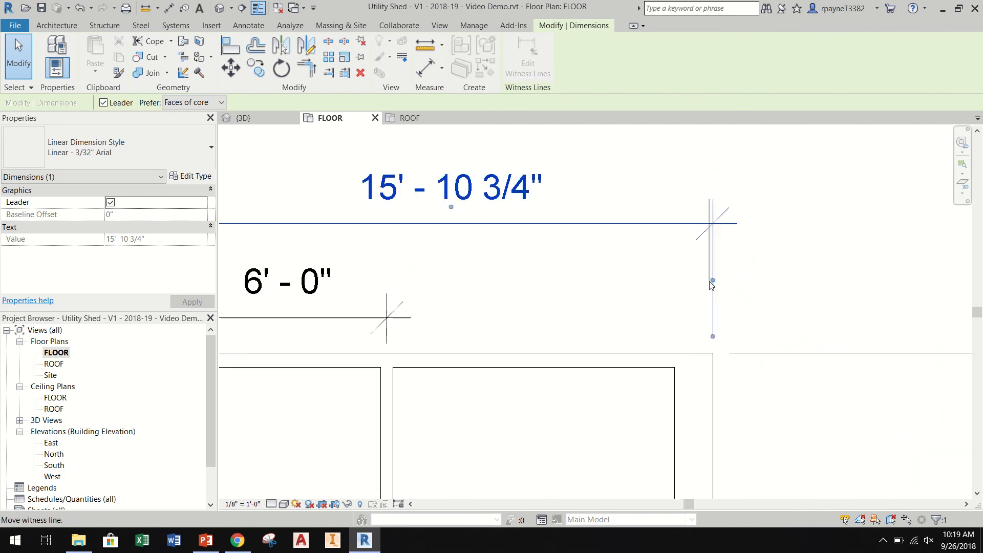
{"action": "scroll", "coordinate": [713, 301], "scroll_direction": "down", "scroll_amount": 1}
{"action": "left_click", "coordinate": [551, 319]}
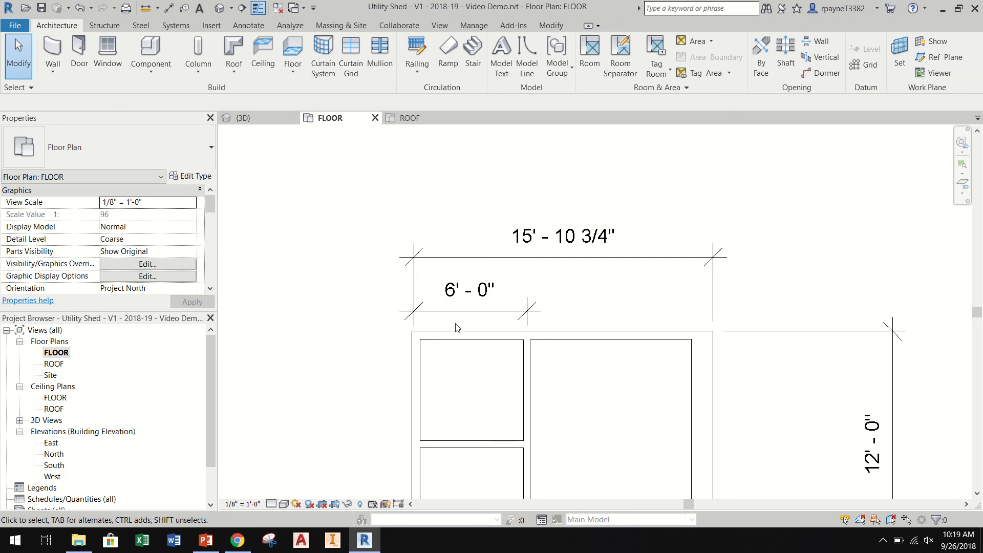
{"action": "scroll", "coordinate": [456, 341], "scroll_direction": "down", "scroll_amount": 2}
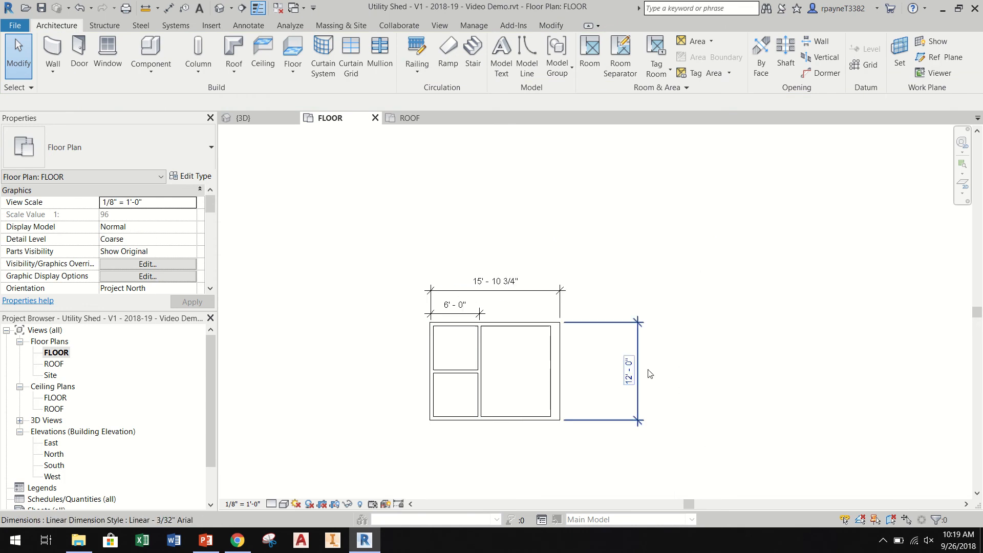
{"action": "scroll", "coordinate": [608, 400], "scroll_direction": "down", "scroll_amount": 1}
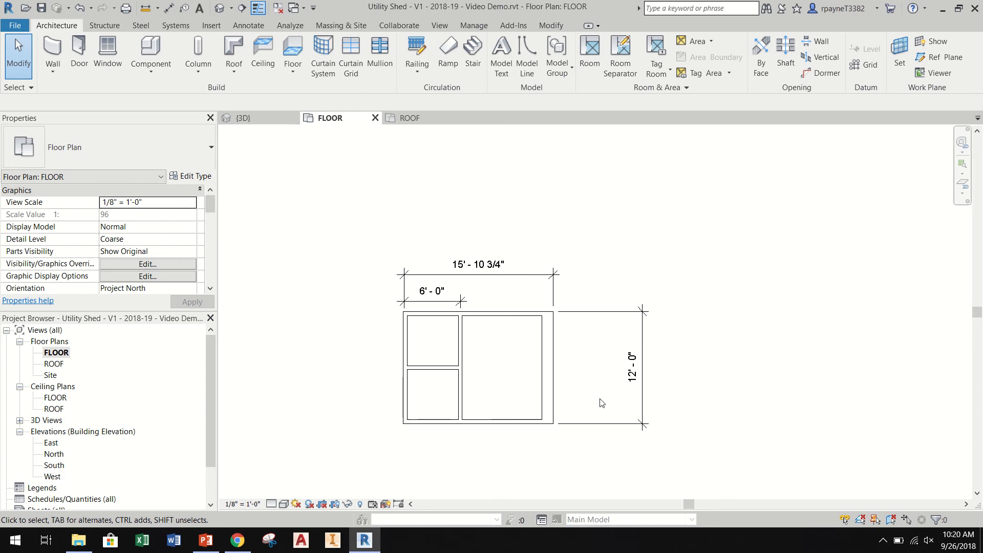
Place an aligned dimension from the north wall's core face to the centre of the east-west partition, west of the building.
{"action": "scroll", "coordinate": [409, 350], "scroll_direction": "up", "scroll_amount": 2}
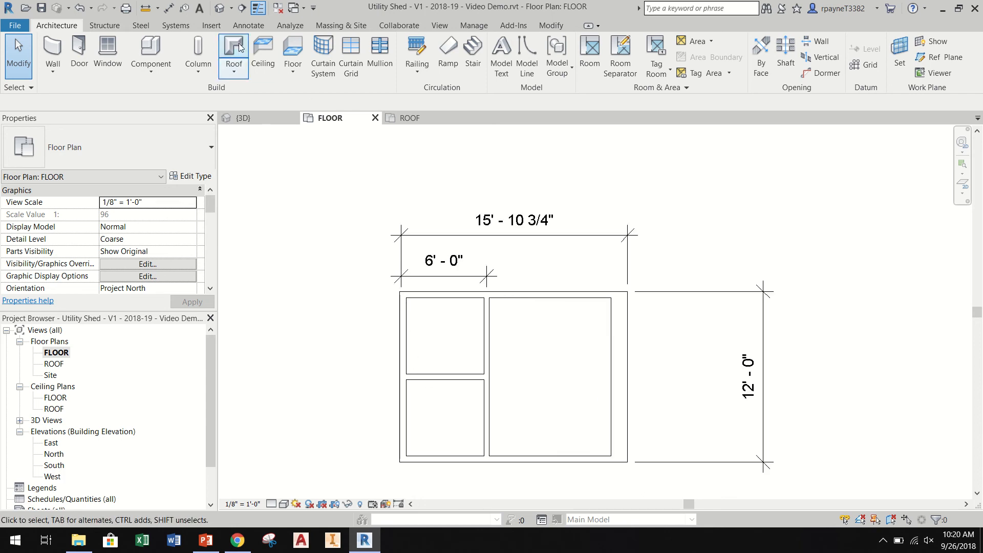
{"action": "left_click", "coordinate": [169, 8]}
{"action": "scroll", "coordinate": [434, 270], "scroll_direction": "up", "scroll_amount": 3}
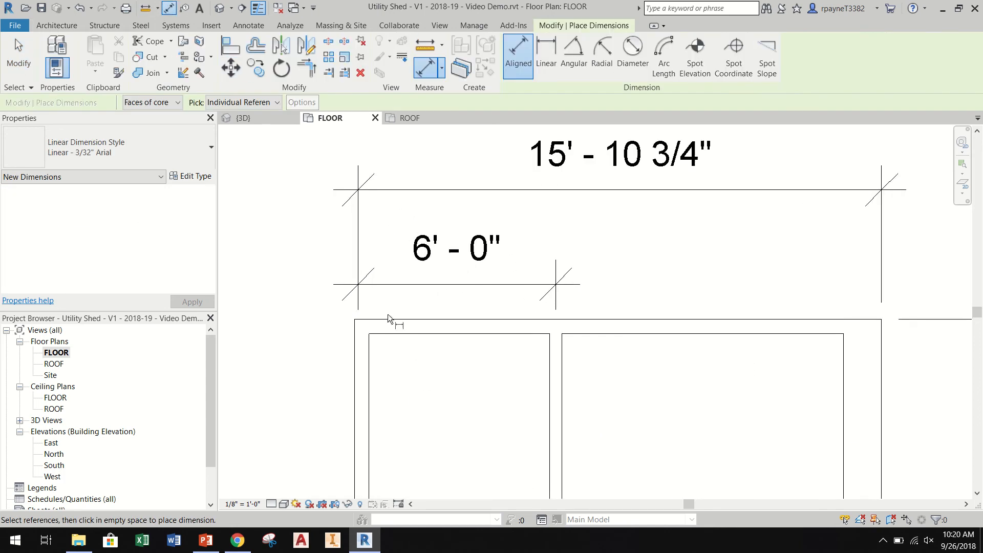
{"action": "left_click", "coordinate": [358, 325]}
{"action": "scroll", "coordinate": [353, 326], "scroll_direction": "down", "scroll_amount": 3}
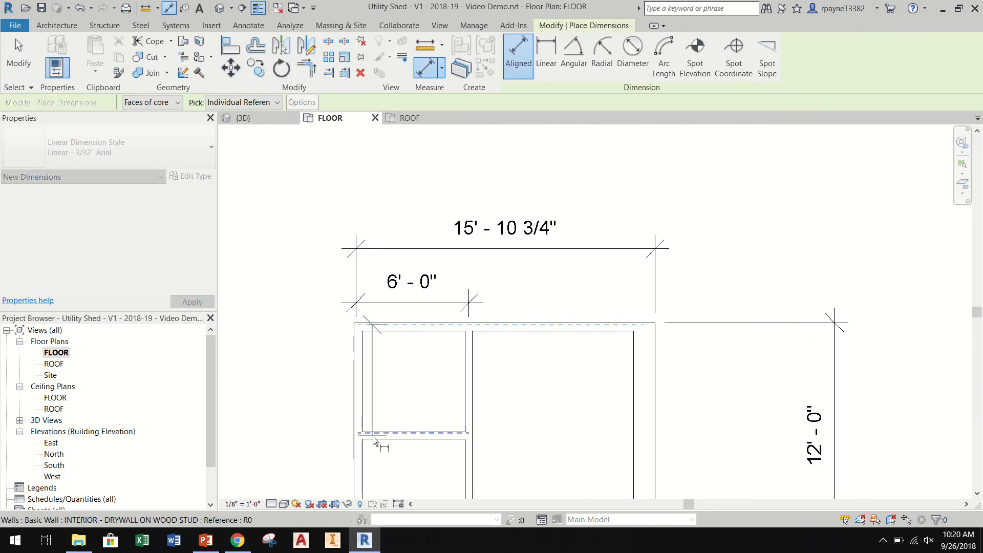
{"action": "scroll", "coordinate": [378, 434], "scroll_direction": "up", "scroll_amount": 3}
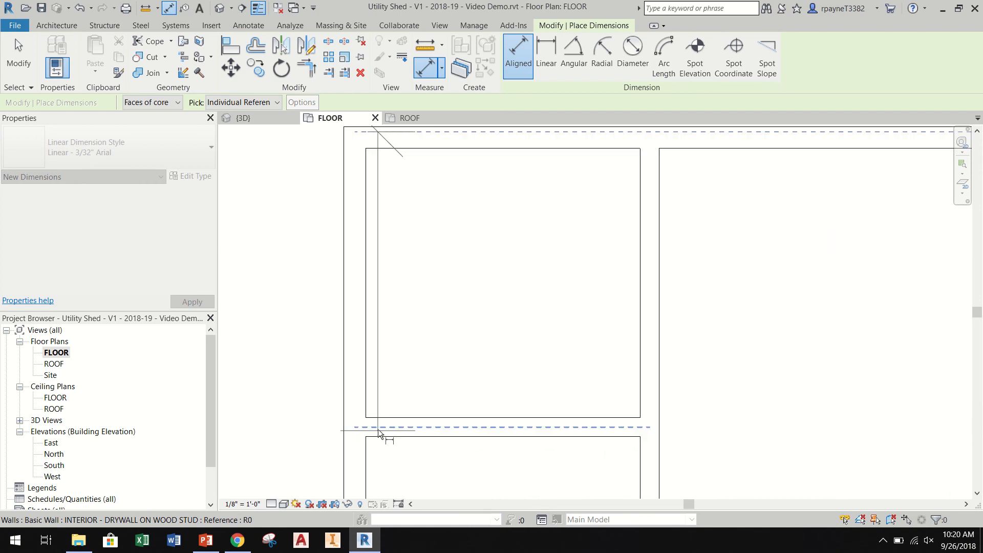
{"action": "left_click", "coordinate": [379, 433]}
{"action": "scroll", "coordinate": [323, 428], "scroll_direction": "down", "scroll_amount": 2}
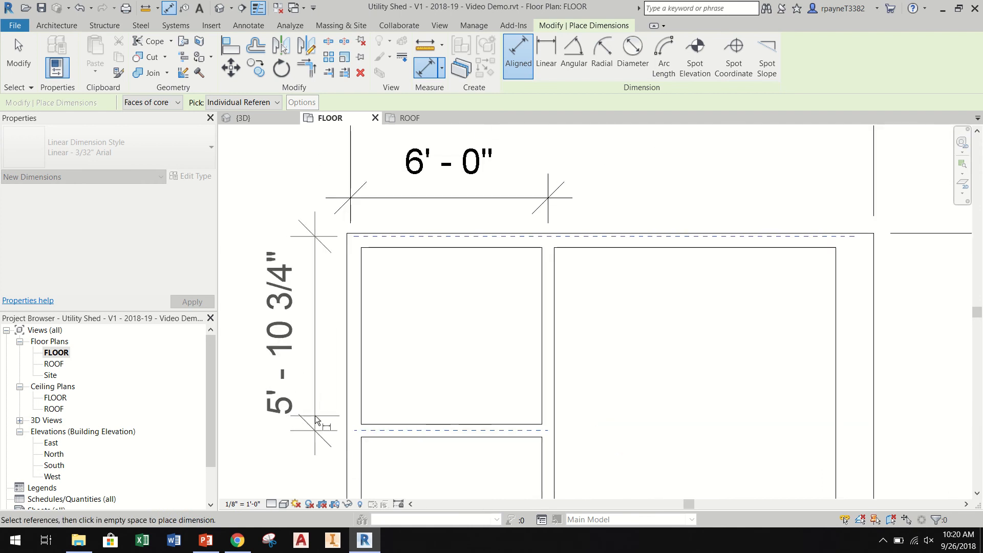
{"action": "left_click", "coordinate": [316, 419]}
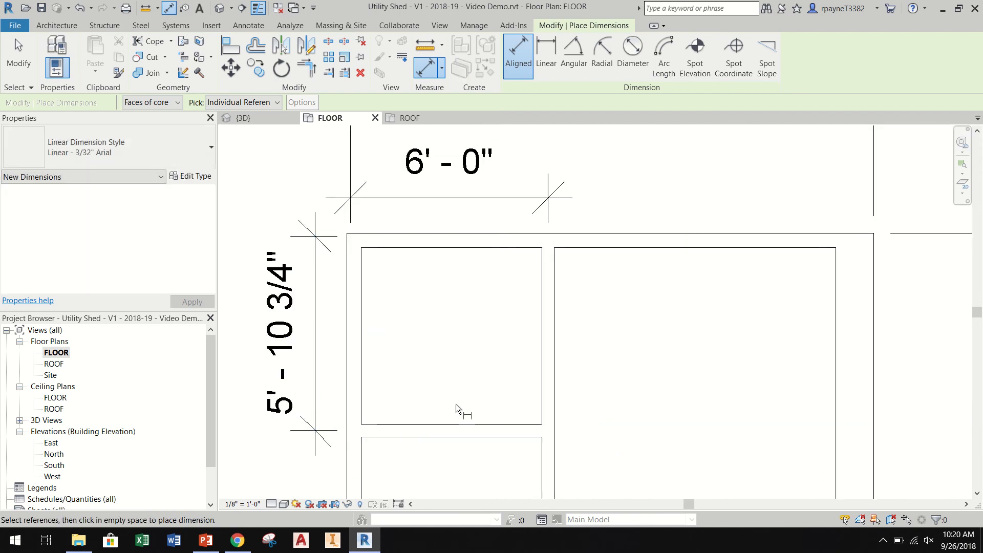
Place an aligned dimension between the north and south walls' core faces, just east of the building.
{"action": "scroll", "coordinate": [448, 382], "scroll_direction": "down", "scroll_amount": 2}
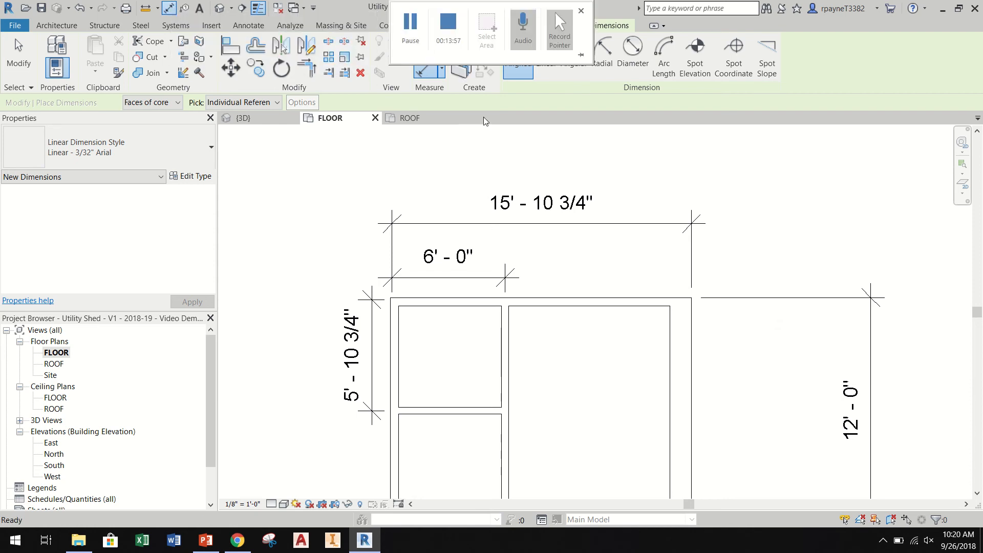
{"action": "scroll", "coordinate": [631, 312], "scroll_direction": "up", "scroll_amount": 3}
{"action": "scroll", "coordinate": [653, 309], "scroll_direction": "up", "scroll_amount": 1}
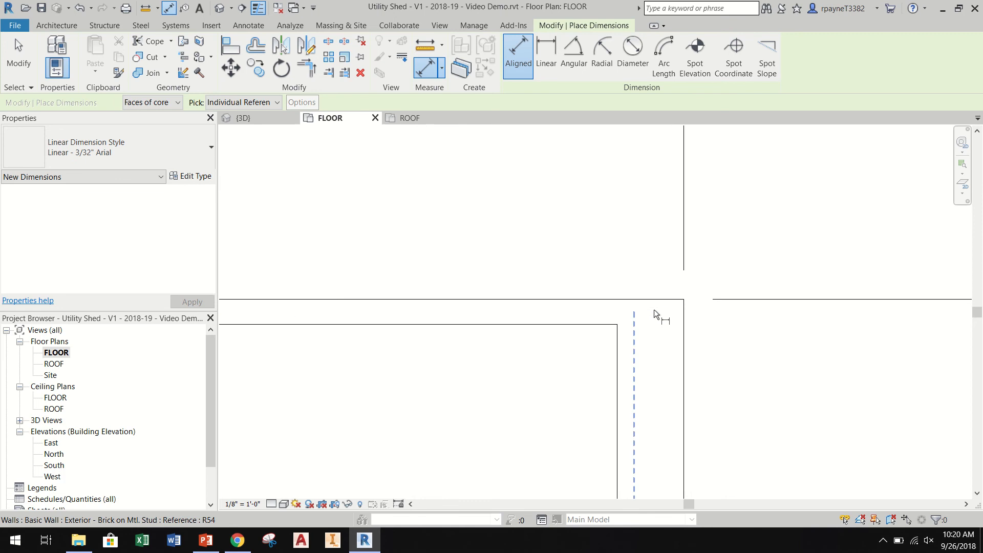
{"action": "scroll", "coordinate": [653, 310], "scroll_direction": "up", "scroll_amount": 1}
{"action": "scroll", "coordinate": [659, 302], "scroll_direction": "up", "scroll_amount": 2}
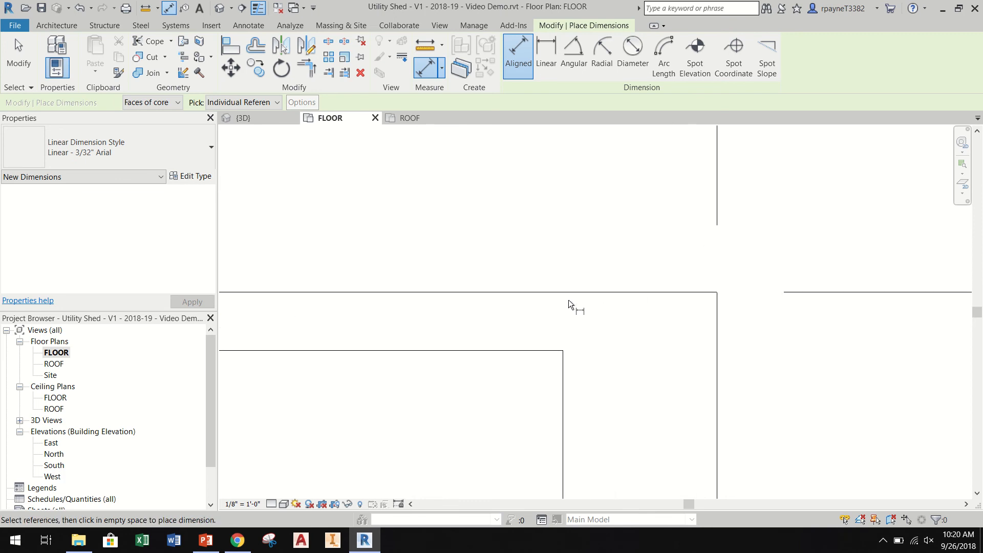
{"action": "scroll", "coordinate": [443, 306], "scroll_direction": "down", "scroll_amount": 2}
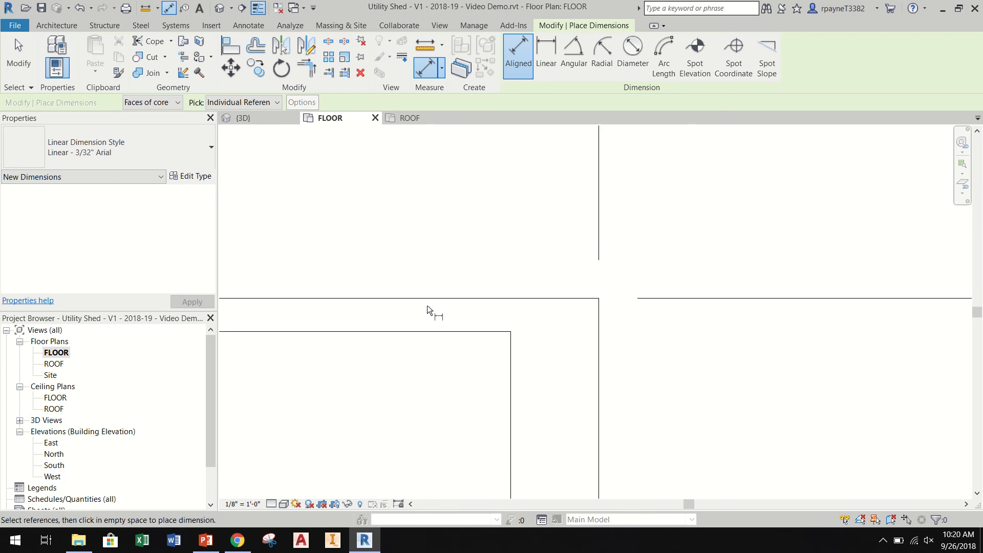
{"action": "left_click", "coordinate": [395, 300]}
{"action": "scroll", "coordinate": [714, 287], "scroll_direction": "down", "scroll_amount": 5}
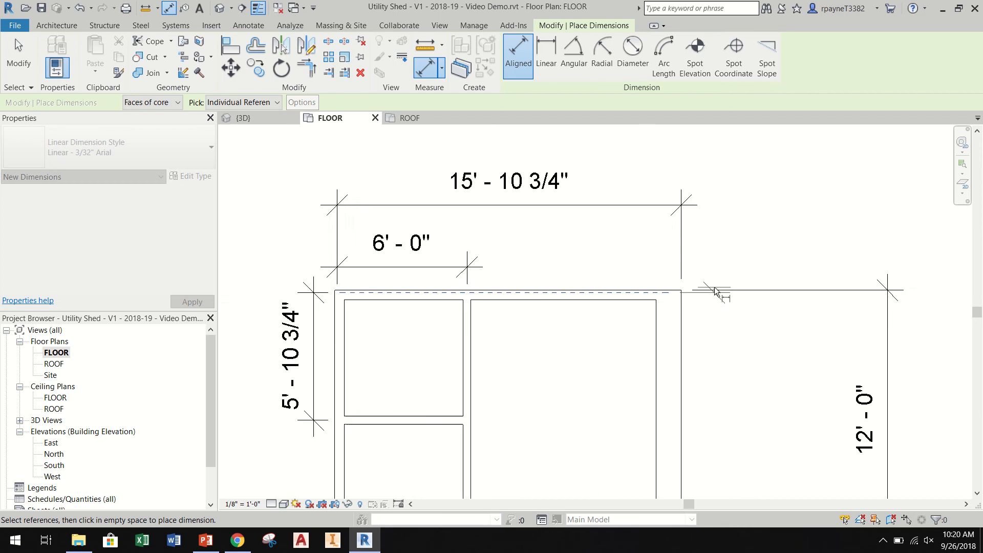
{"action": "scroll", "coordinate": [702, 422], "scroll_direction": "up", "scroll_amount": 4}
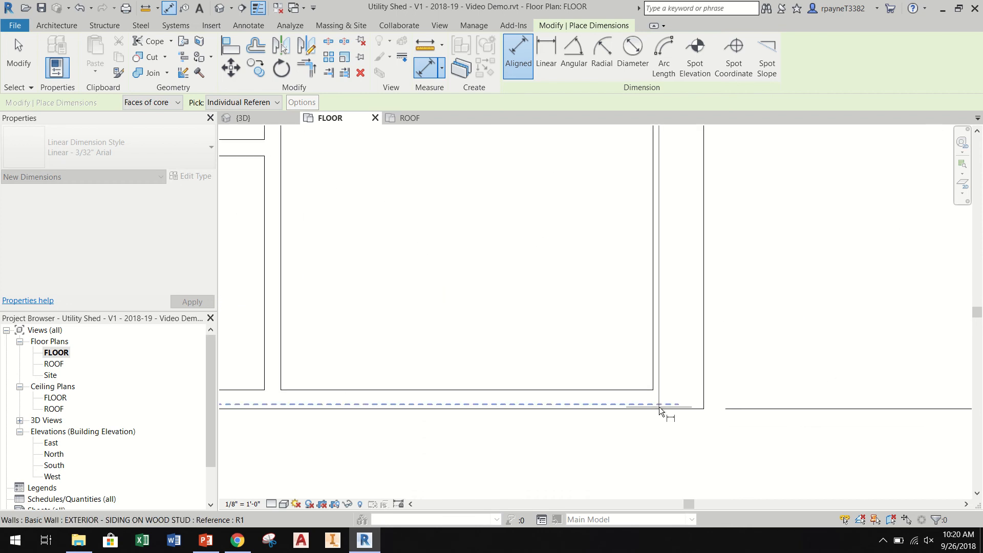
{"action": "left_click", "coordinate": [665, 408]}
{"action": "left_click", "coordinate": [845, 400]}
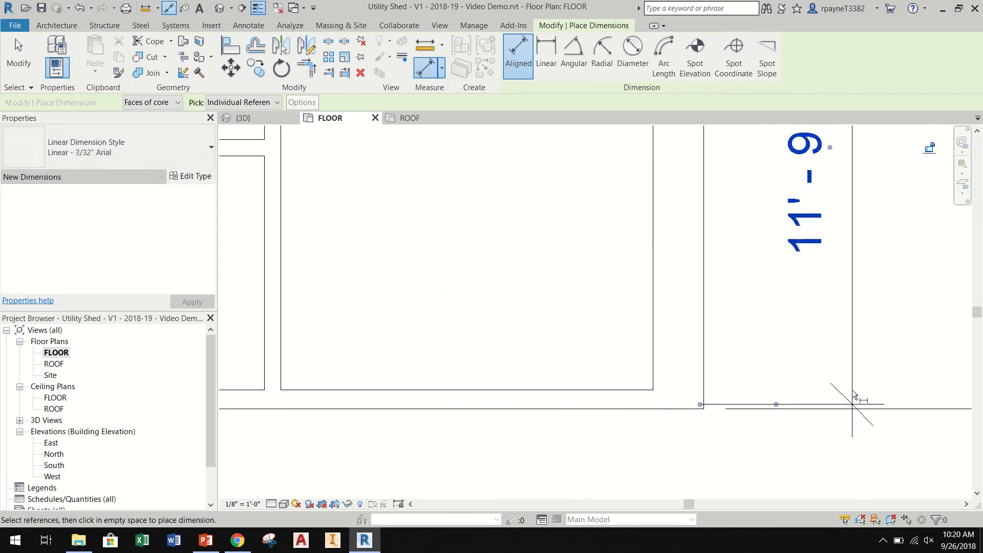
{"action": "scroll", "coordinate": [672, 460], "scroll_direction": "down", "scroll_amount": 3}
{"action": "key", "text": "Escape"}
{"action": "key", "text": "Escape"}
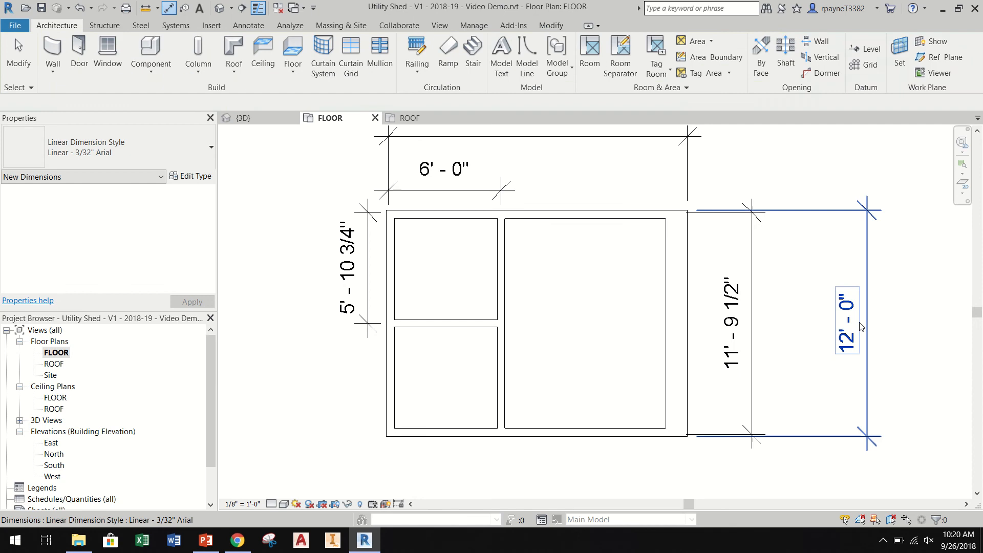
Move both witness lines of the outer 12' - 0" dimension to the core faces of the north and south walls.
{"action": "scroll", "coordinate": [771, 204], "scroll_direction": "up", "scroll_amount": 3}
{"action": "left_click", "coordinate": [779, 218]}
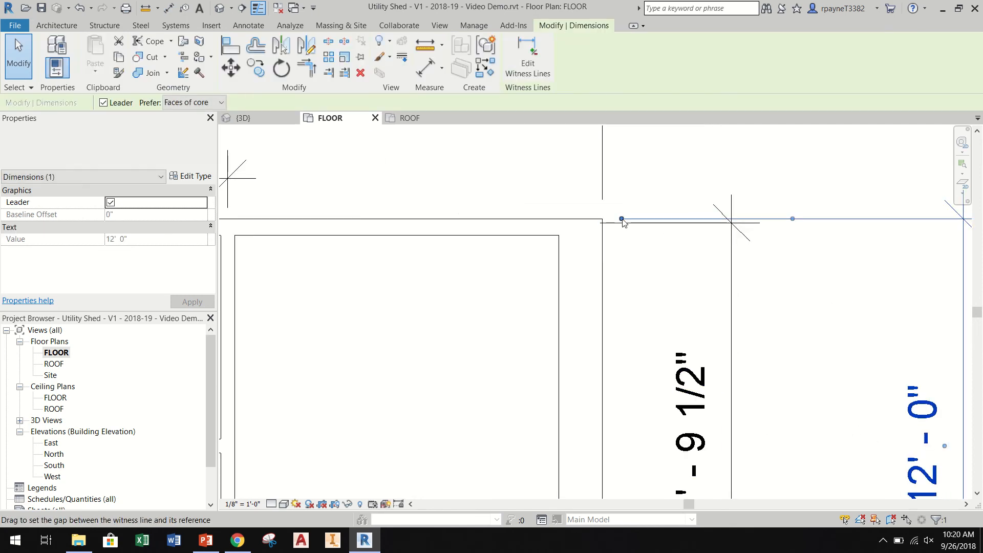
{"action": "left_click", "coordinate": [792, 219]}
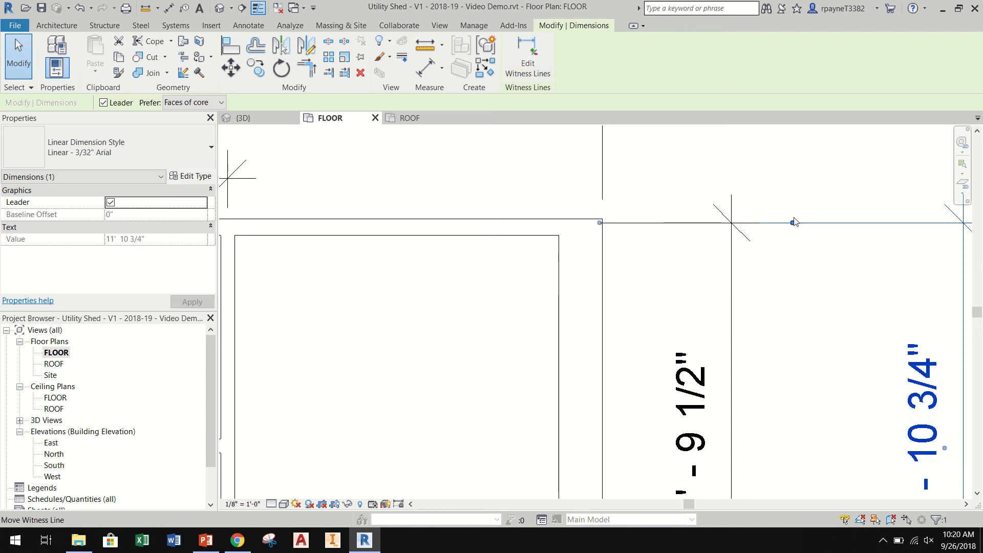
{"action": "scroll", "coordinate": [794, 219], "scroll_direction": "down", "scroll_amount": 4}
{"action": "scroll", "coordinate": [748, 345], "scroll_direction": "up", "scroll_amount": 4}
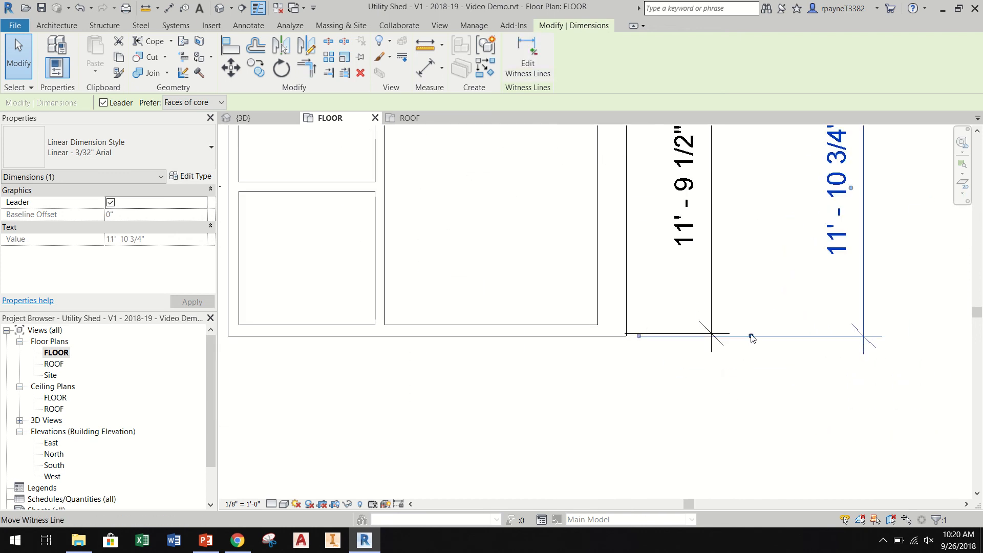
{"action": "left_click", "coordinate": [747, 338]}
{"action": "scroll", "coordinate": [737, 343], "scroll_direction": "down", "scroll_amount": 3}
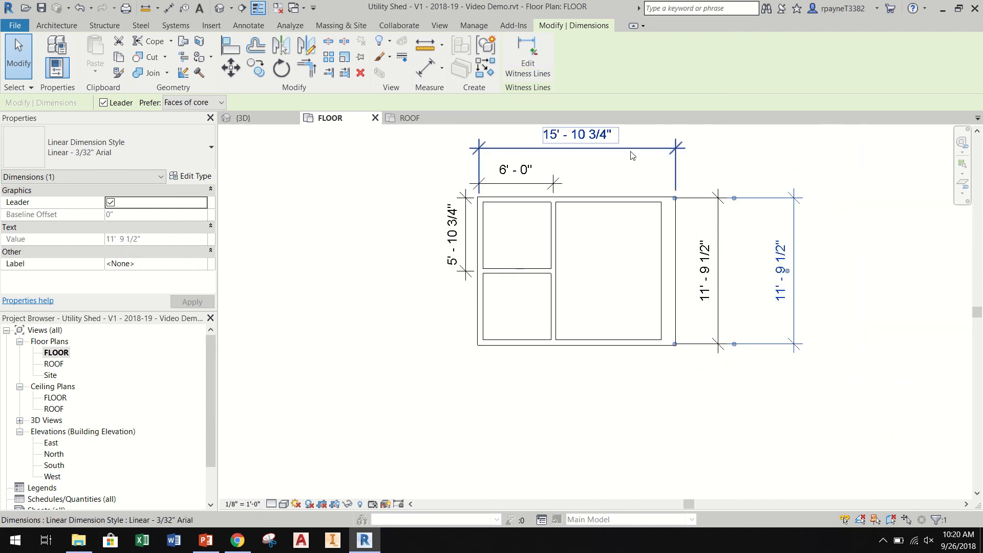
Move the east witness line of the overall width dimension to the core face of the east brick wall.
{"action": "scroll", "coordinate": [635, 157], "scroll_direction": "up", "scroll_amount": 2}
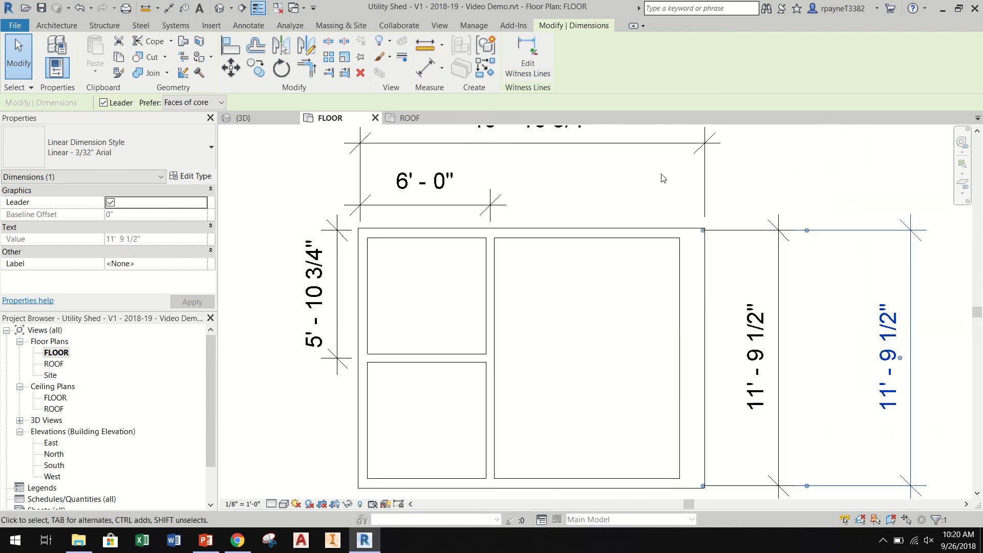
{"action": "left_click", "coordinate": [707, 183]}
{"action": "mouse_move", "coordinate": [705, 181]}
{"action": "left_mouse_down"}
{"action": "mouse_move", "coordinate": [679, 182]}
{"action": "mouse_move", "coordinate": [705, 192]}
{"action": "mouse_move", "coordinate": [703, 178]}
{"action": "left_mouse_up"}
{"action": "scroll", "coordinate": [704, 192], "scroll_direction": "up", "scroll_amount": 3}
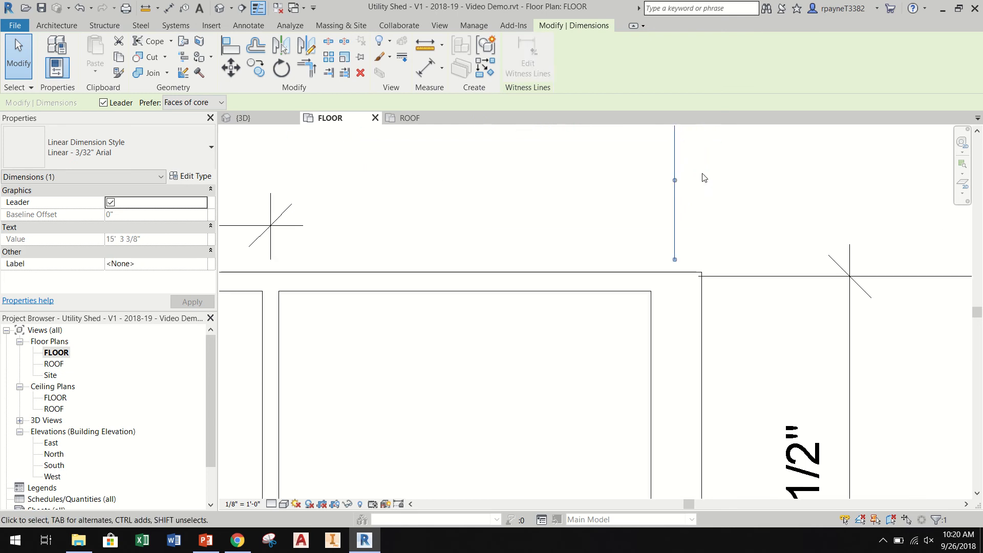
{"action": "scroll", "coordinate": [696, 259], "scroll_direction": "down", "scroll_amount": 3}
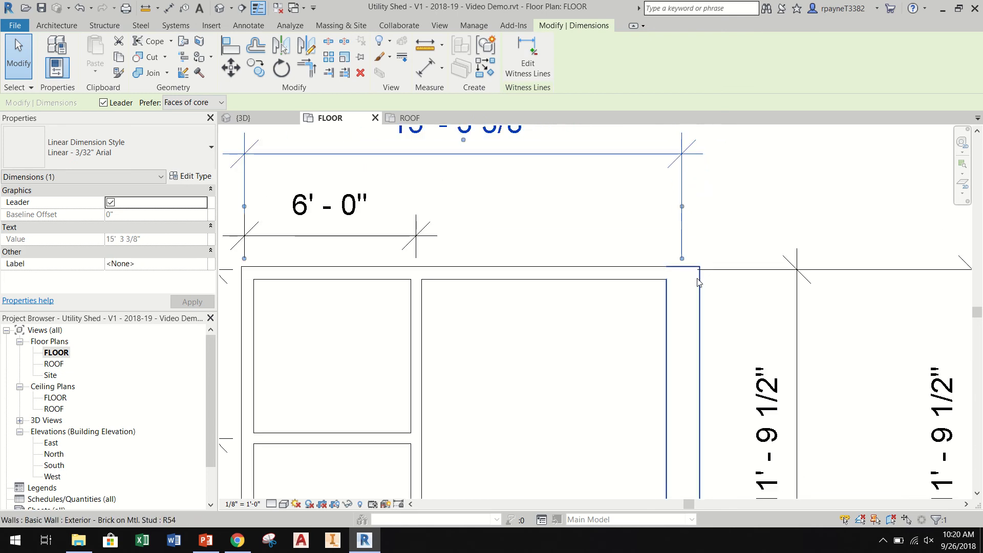
{"action": "scroll", "coordinate": [698, 282], "scroll_direction": "down", "scroll_amount": 3}
{"action": "key", "text": "Escape"}
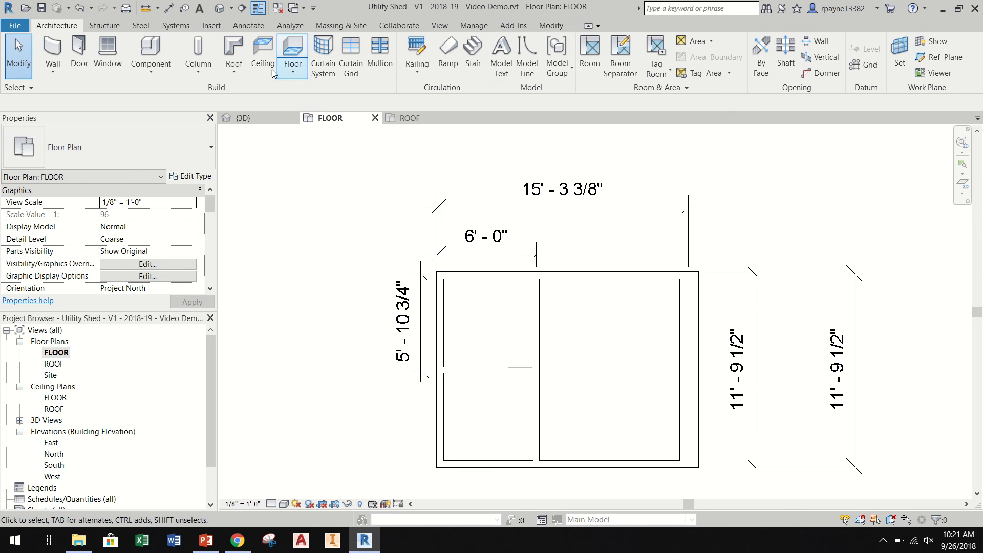
Try to place an aligned dimension from the north-south partition's east core face to the east brick wall.
{"action": "left_click", "coordinate": [169, 9]}
{"action": "scroll", "coordinate": [708, 267], "scroll_direction": "up", "scroll_amount": 3}
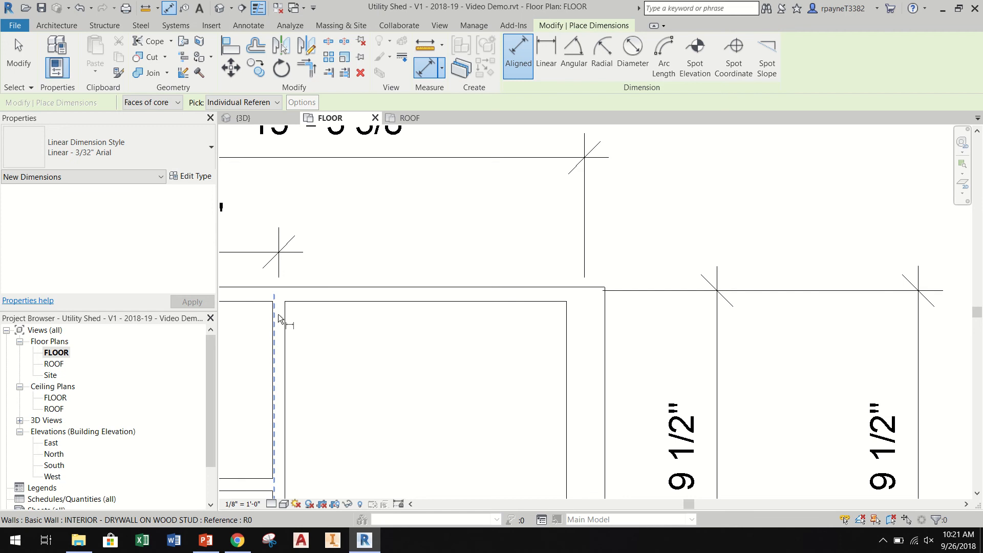
{"action": "left_click", "coordinate": [299, 318]}
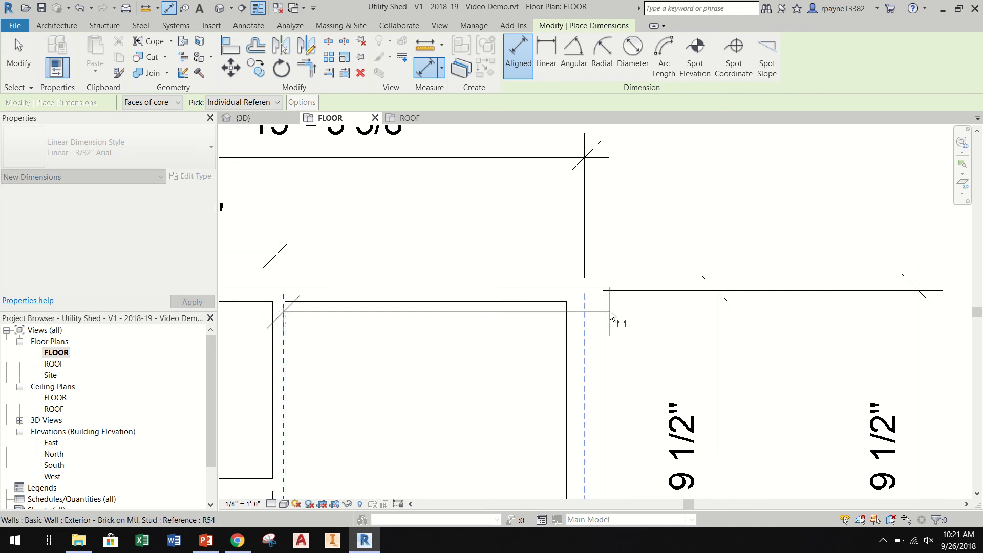
{"action": "scroll", "coordinate": [602, 316], "scroll_direction": "up", "scroll_amount": 5}
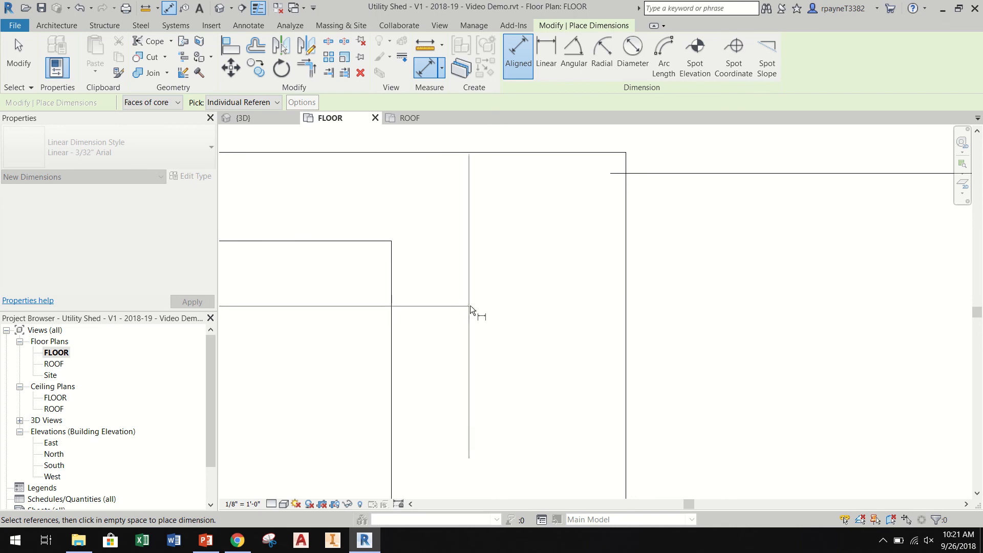
{"action": "scroll", "coordinate": [502, 325], "scroll_direction": "down", "scroll_amount": 5}
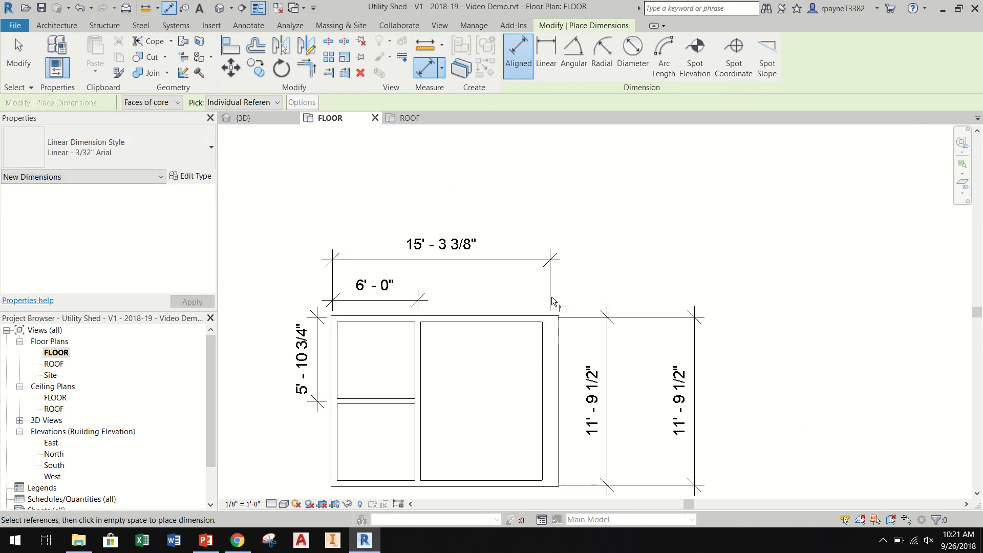
Move the east witness line of the overall width dimension to the exterior face of the east brick wall.
{"action": "key", "text": "Escape"}
{"action": "key", "text": "Escape"}
{"action": "left_click", "coordinate": [552, 293]}
{"action": "mouse_move", "coordinate": [550, 289]}
{"action": "left_mouse_down"}
{"action": "mouse_move", "coordinate": [543, 281]}
{"action": "mouse_move", "coordinate": [545, 291]}
{"action": "left_mouse_up"}
{"action": "key", "text": "Escape"}
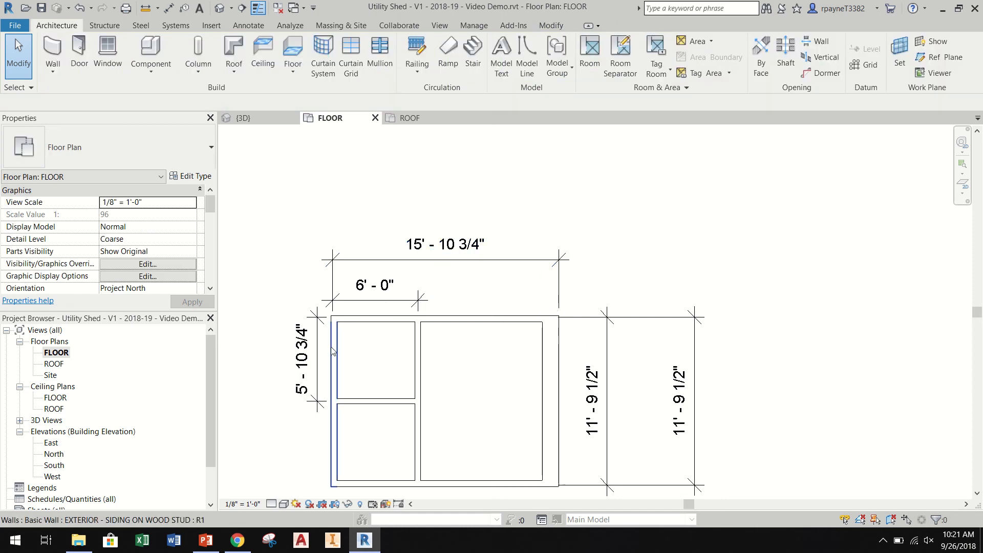
Move the west exterior wall outward until the overall width dimension is 16' - 0".
{"action": "left_click", "coordinate": [332, 366]}
{"action": "scroll", "coordinate": [328, 359], "scroll_direction": "up", "scroll_amount": 2}
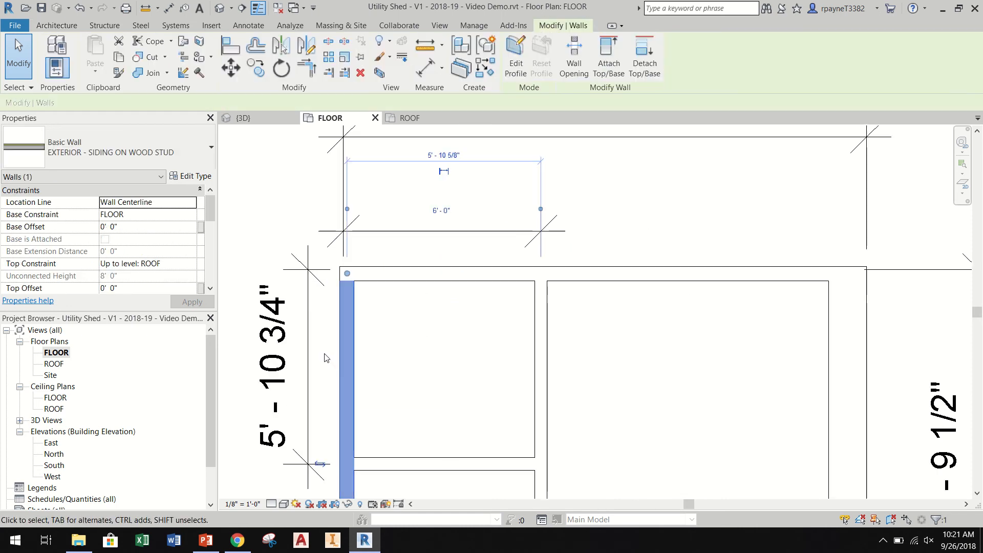
{"action": "scroll", "coordinate": [333, 375], "scroll_direction": "down", "scroll_amount": 1}
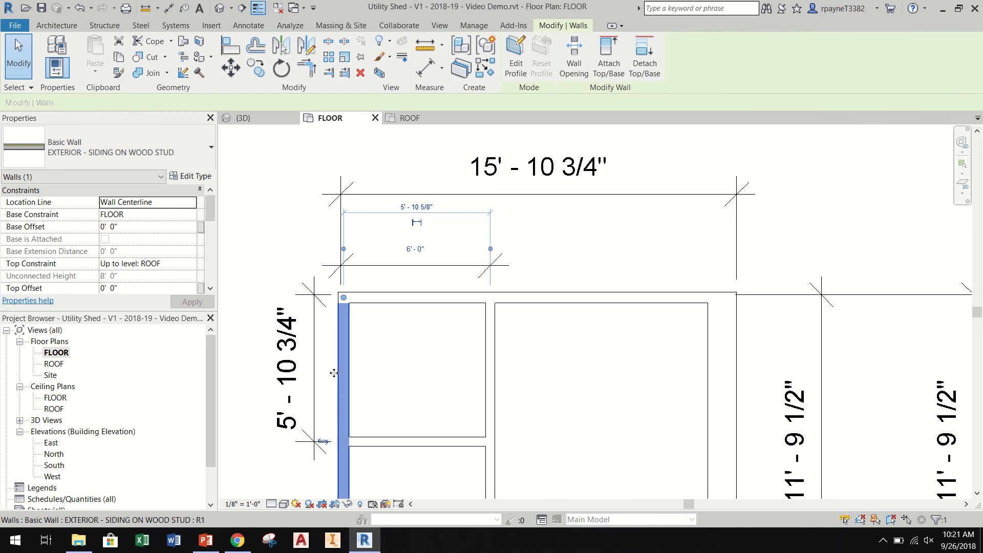
{"action": "mouse_move", "coordinate": [340, 395]}
{"action": "left_mouse_down"}
{"action": "mouse_move", "coordinate": [296, 394]}
{"action": "mouse_move", "coordinate": [386, 401]}
{"action": "mouse_move", "coordinate": [340, 402]}
{"action": "left_mouse_up"}
{"action": "scroll", "coordinate": [340, 402], "scroll_direction": "down", "scroll_amount": 2}
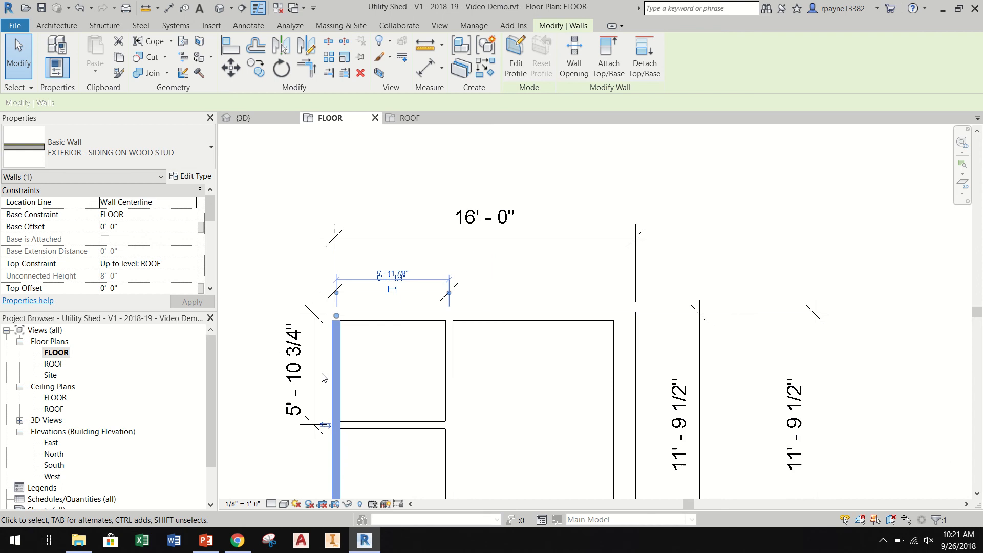
{"action": "left_click", "coordinate": [854, 198]}
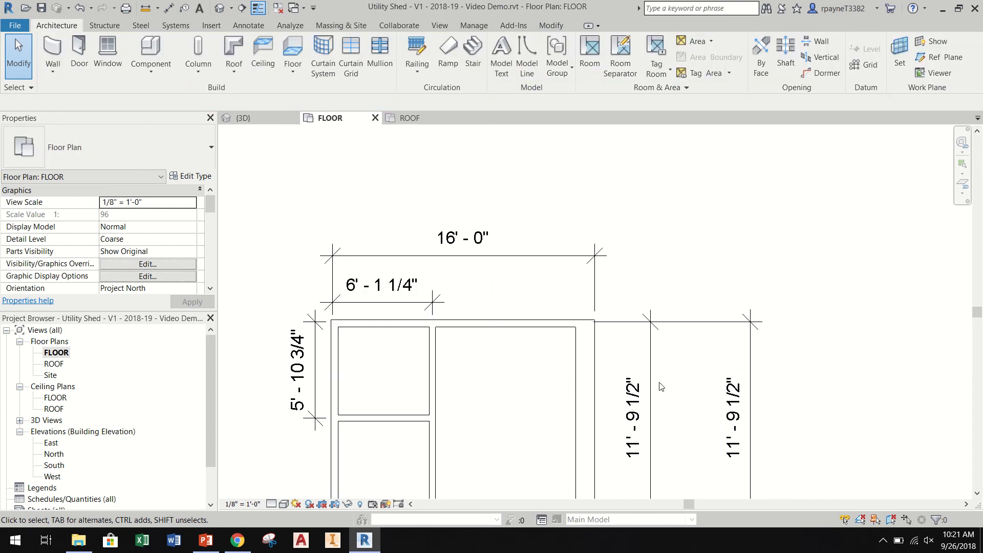
Move the south exterior wall outward until the north-south dimensions east of the building are 12' - 0".
{"action": "scroll", "coordinate": [639, 376], "scroll_direction": "up", "scroll_amount": 3}
{"action": "scroll", "coordinate": [638, 374], "scroll_direction": "down", "scroll_amount": 7}
{"action": "middle_click_drag", "start_coordinate": [667, 423], "coordinate": [668, 354]}
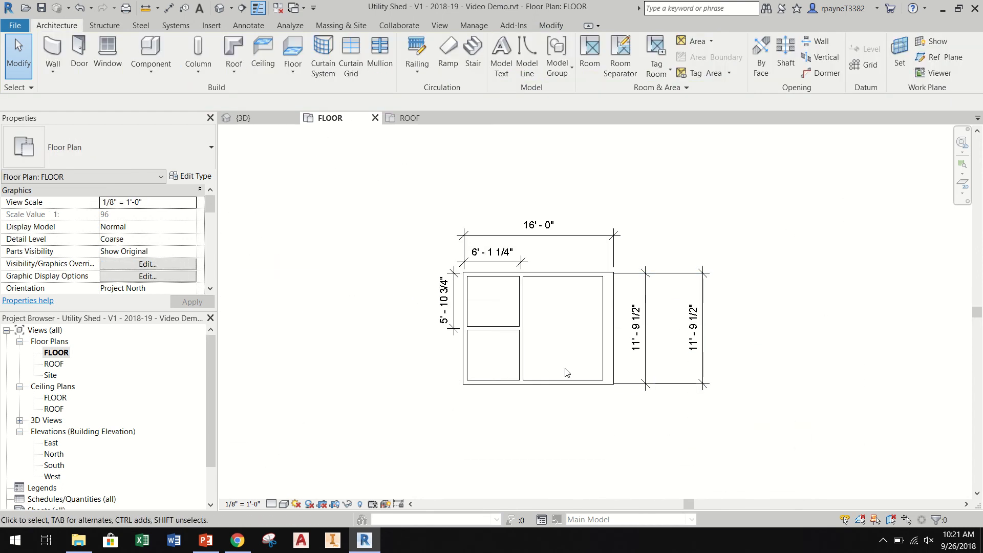
{"action": "scroll", "coordinate": [566, 376], "scroll_direction": "up", "scroll_amount": 2}
{"action": "left_click", "coordinate": [562, 383]}
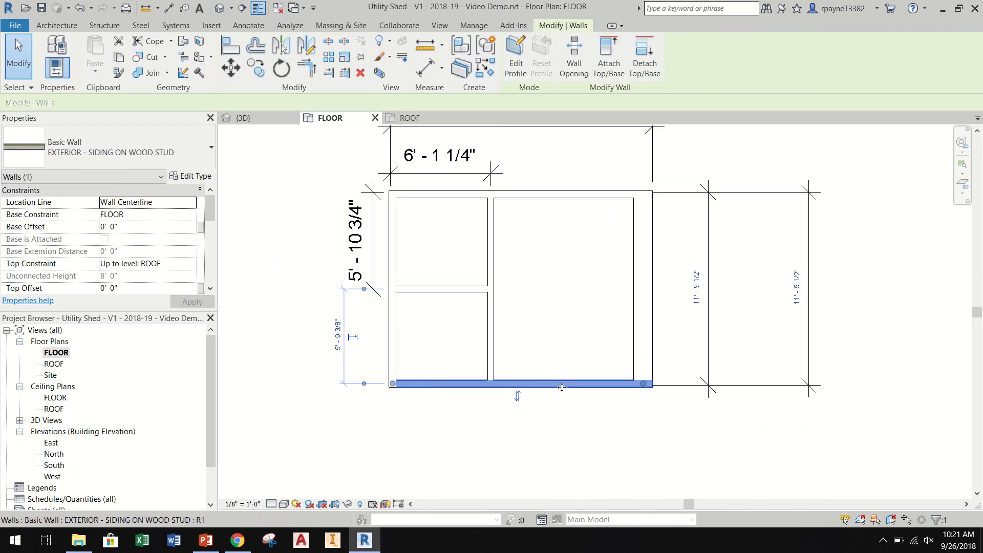
{"action": "mouse_move", "coordinate": [561, 387]}
{"action": "left_mouse_down"}
{"action": "mouse_move", "coordinate": [560, 435]}
{"action": "mouse_move", "coordinate": [560, 390]}
{"action": "left_mouse_up"}
{"action": "left_click", "coordinate": [873, 253]}
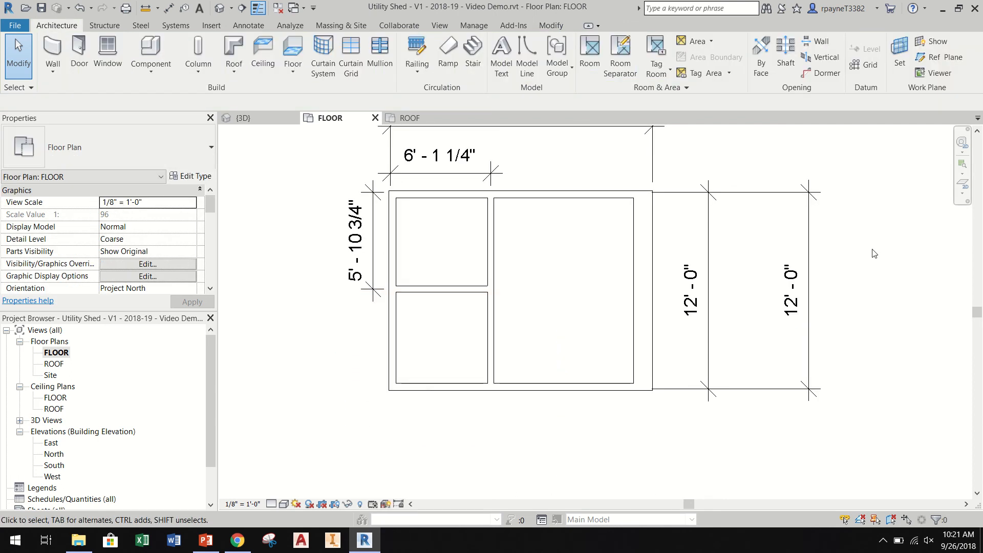
Delete the outer duplicate of the two north-south dimensions east of the building.
{"action": "scroll", "coordinate": [819, 283], "scroll_direction": "down", "scroll_amount": 2}
{"action": "left_click", "coordinate": [732, 281]}
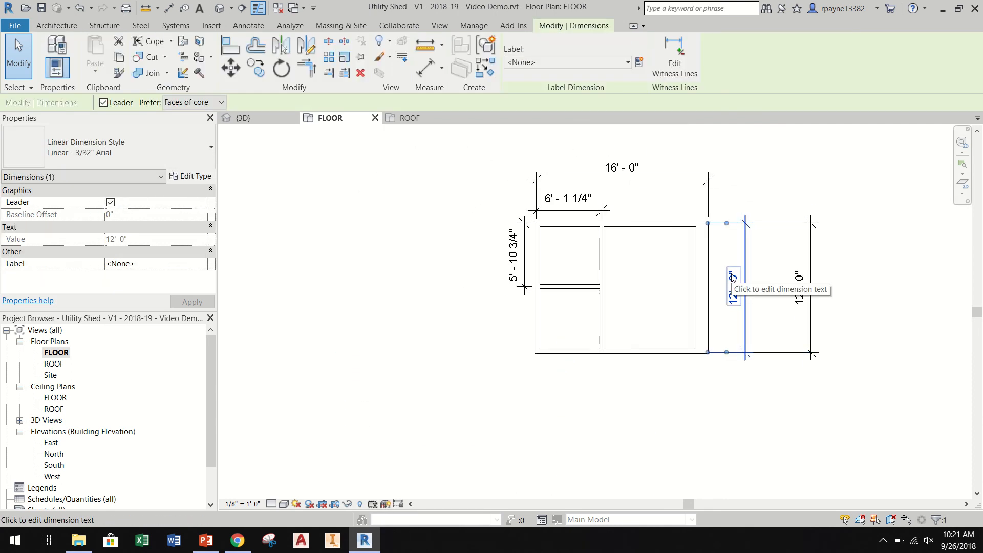
{"action": "left_click", "coordinate": [800, 281]}
{"action": "key", "text": "Delete"}
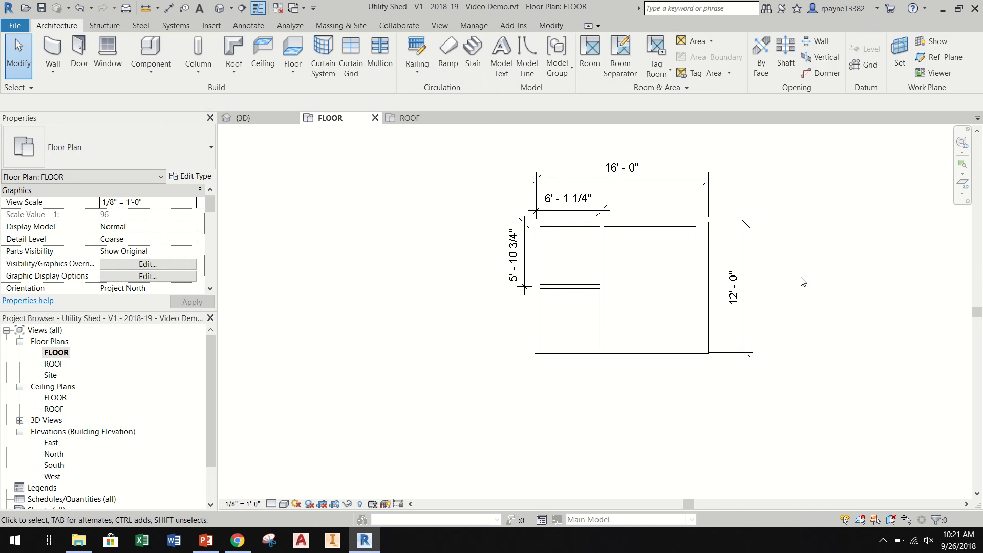
Reposition the north-south partition by setting its dimension from the west wall to 6' - 0".
{"action": "scroll", "coordinate": [551, 255], "scroll_direction": "up", "scroll_amount": 2}
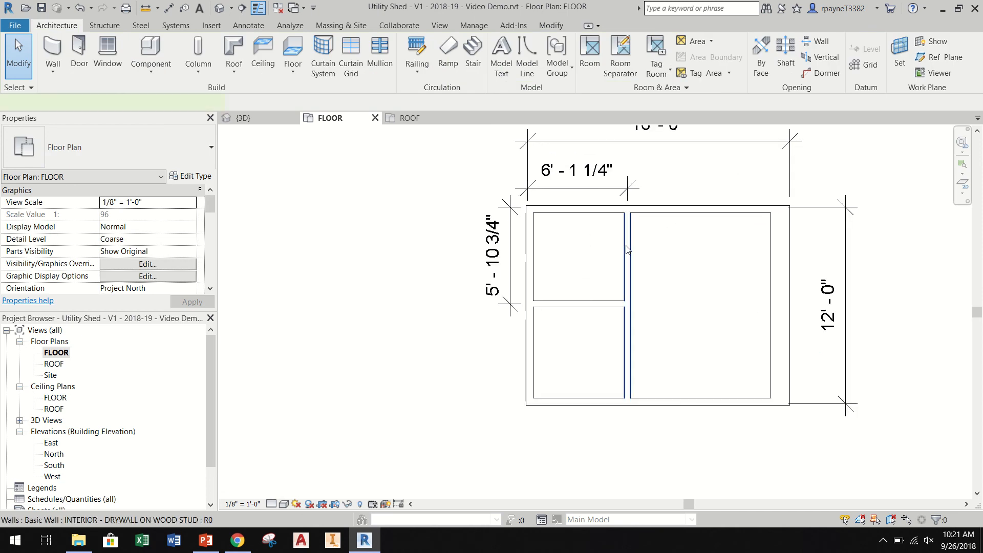
{"action": "left_click", "coordinate": [621, 227]}
{"action": "left_click", "coordinate": [583, 175]}
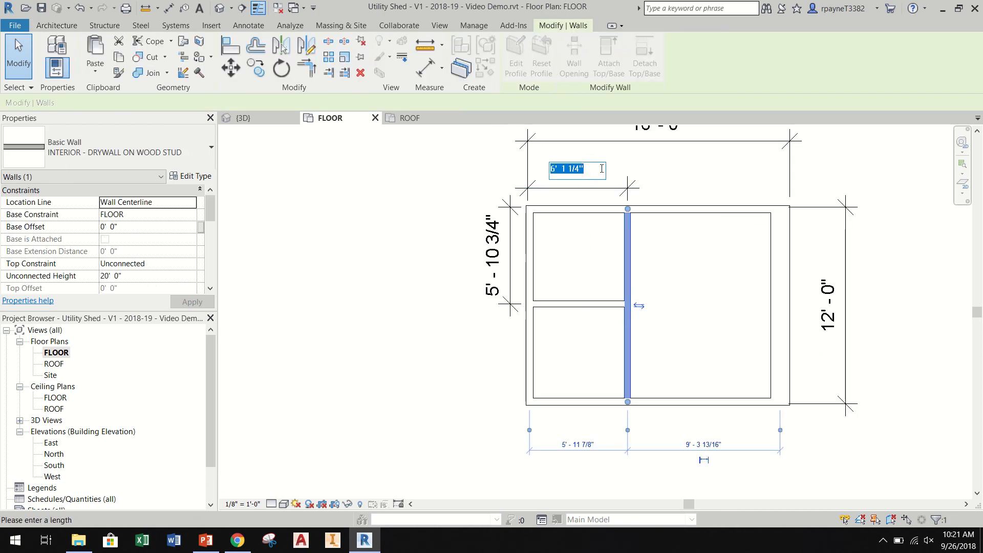
{"action": "type", "text": "6"}
{"action": "key", "text": "Return"}
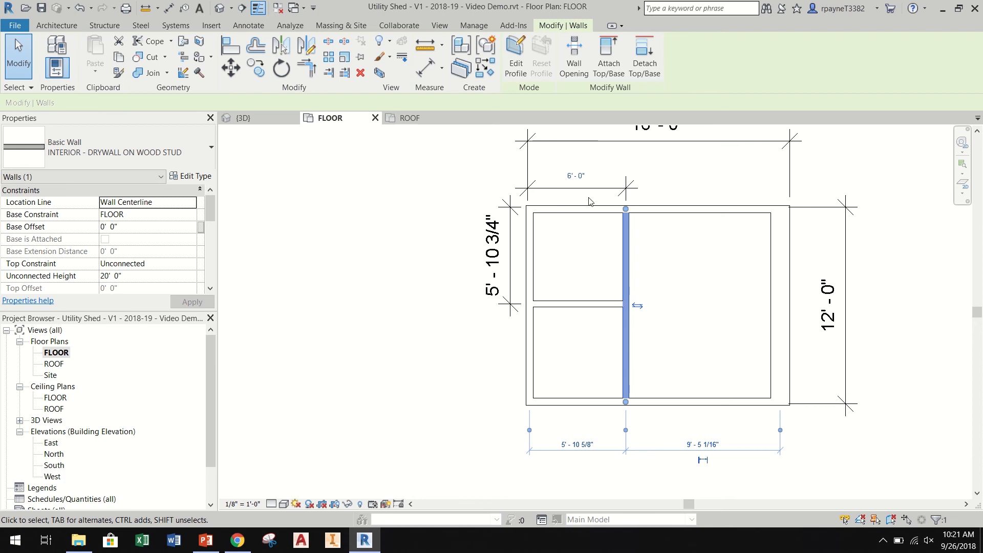
{"action": "scroll", "coordinate": [588, 200], "scroll_direction": "up", "scroll_amount": 3}
{"action": "left_click", "coordinate": [546, 230]}
{"action": "scroll", "coordinate": [439, 260], "scroll_direction": "down", "scroll_amount": 3}
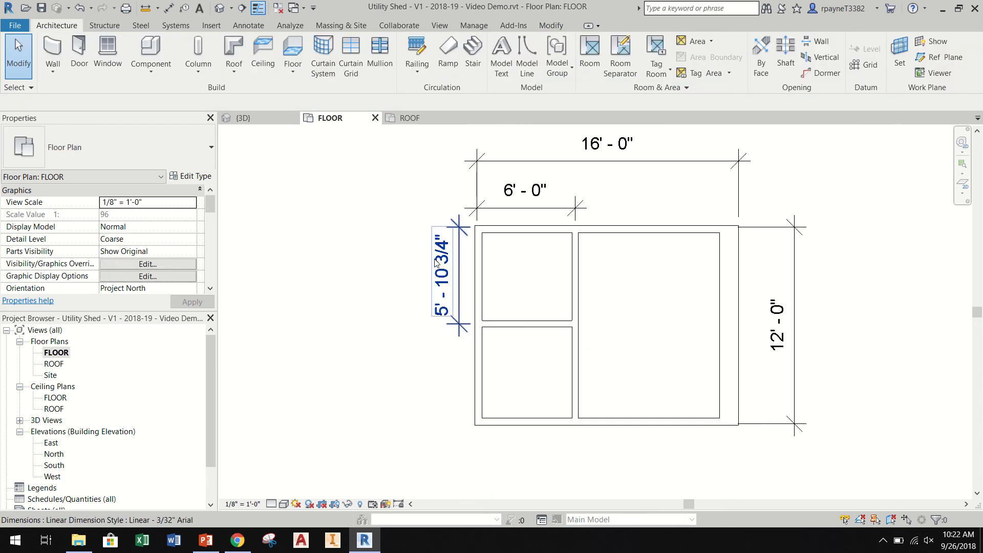
Reposition the east-west partition by setting its dimension from the north wall to 6' - 0".
{"action": "scroll", "coordinate": [427, 264], "scroll_direction": "up", "scroll_amount": 3}
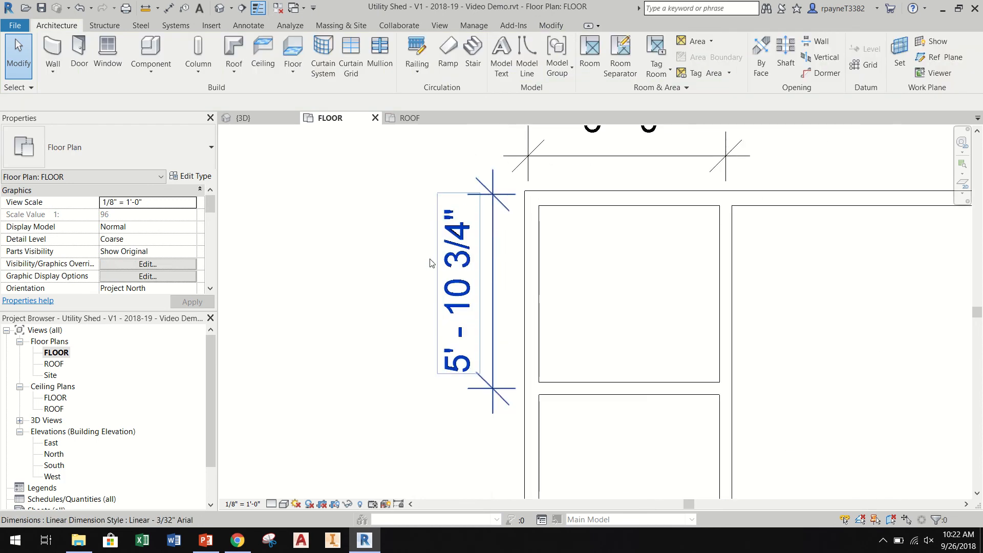
{"action": "left_click", "coordinate": [455, 253]}
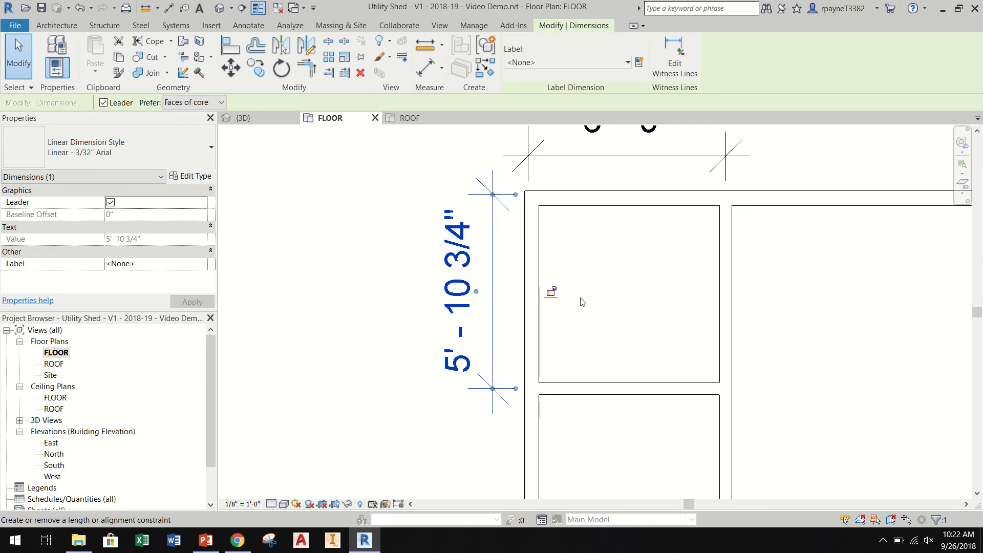
{"action": "left_click", "coordinate": [581, 297]}
{"action": "left_click", "coordinate": [626, 391]}
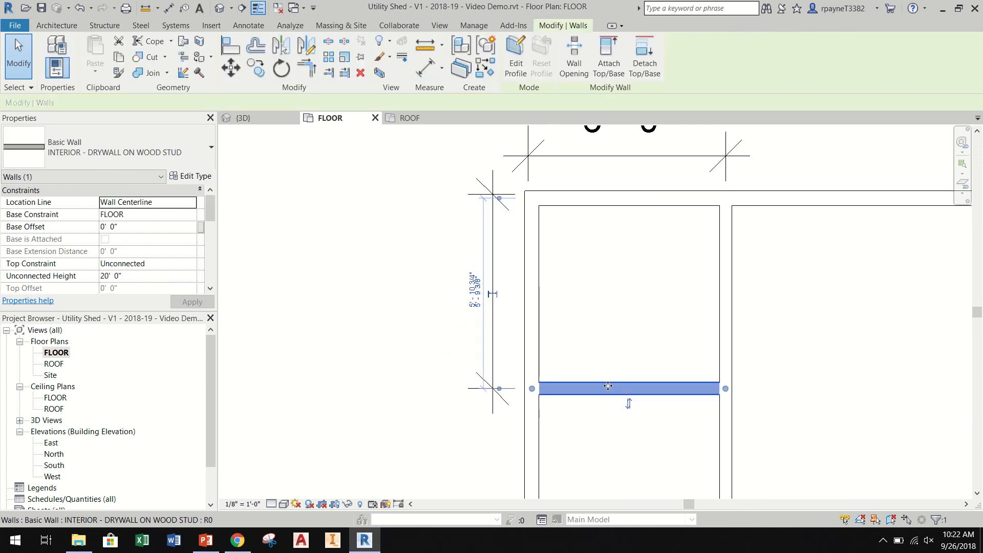
{"action": "left_click", "coordinate": [469, 299]}
{"action": "type", "text": "6"}
{"action": "key", "text": "Return"}
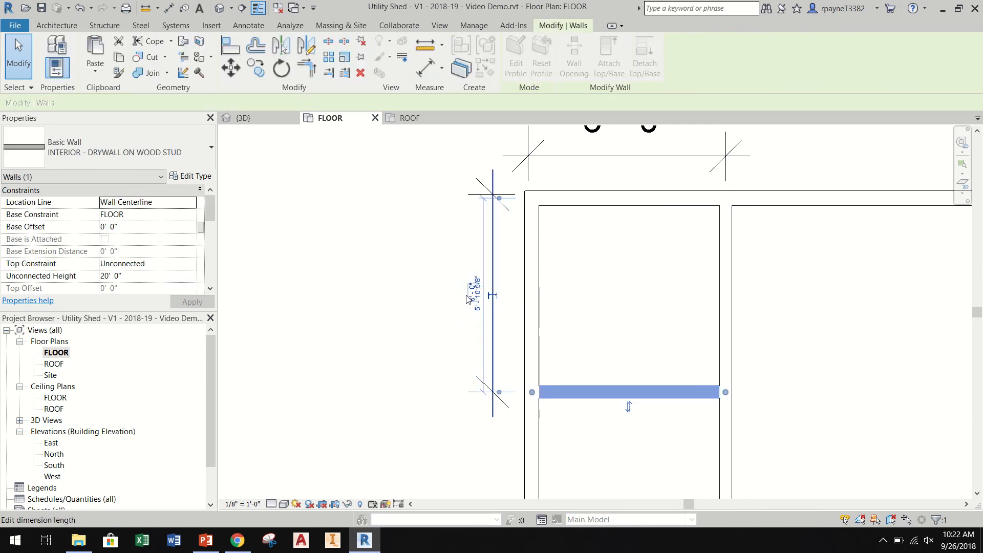
{"action": "left_click", "coordinate": [433, 312]}
{"action": "scroll", "coordinate": [398, 293], "scroll_direction": "down", "scroll_amount": 3}
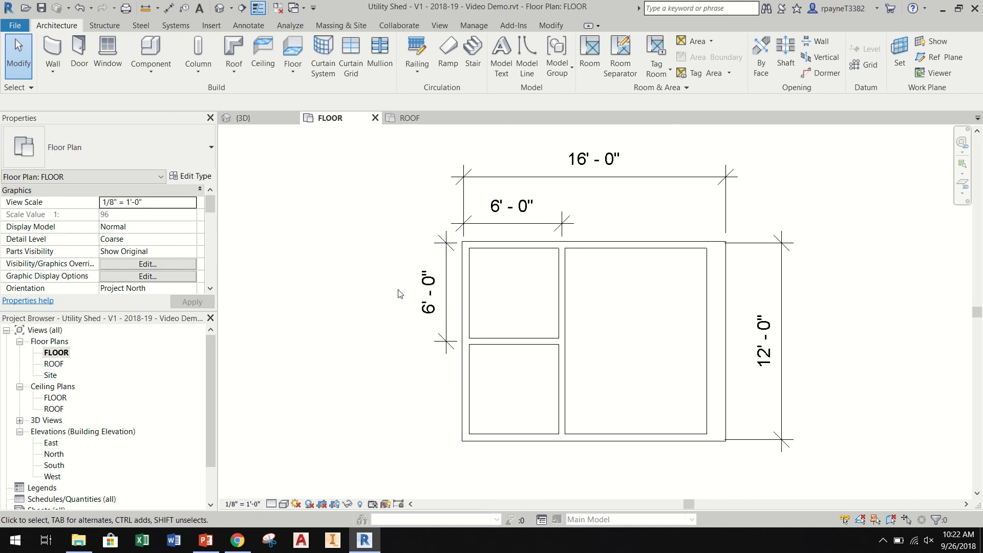
Place an aligned dimension from the south wall's core face to the east-west partition, in line with the existing dimension west of the building.
{"action": "left_click", "coordinate": [169, 8]}
{"action": "scroll", "coordinate": [507, 442], "scroll_direction": "up", "scroll_amount": 3}
{"action": "left_click", "coordinate": [472, 439]}
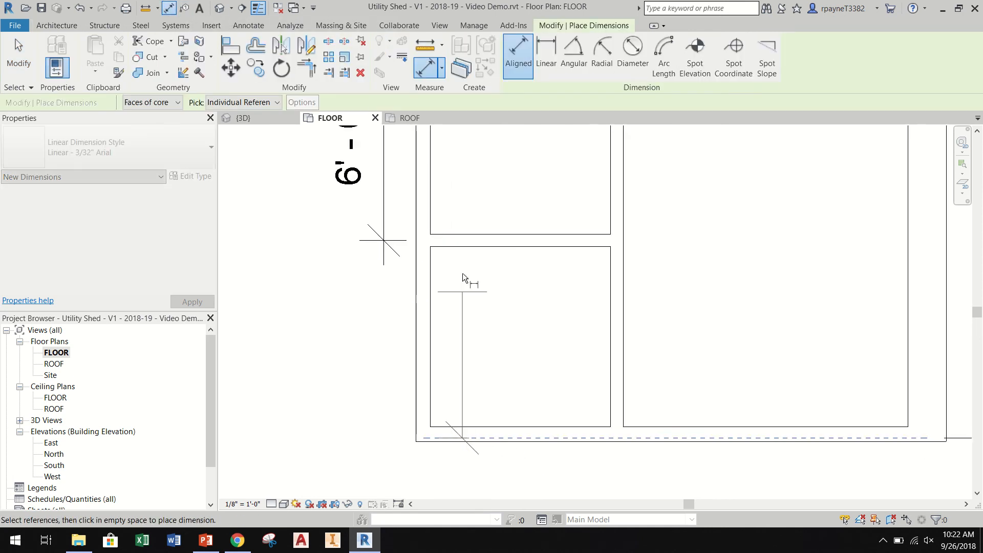
{"action": "left_click", "coordinate": [452, 243]}
{"action": "scroll", "coordinate": [452, 244], "scroll_direction": "up", "scroll_amount": 2}
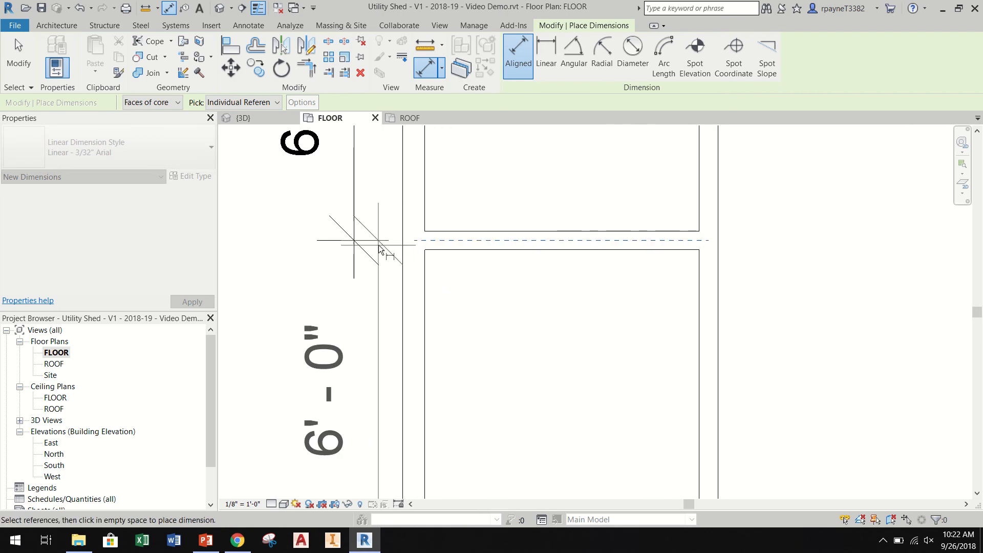
{"action": "left_click", "coordinate": [351, 238]}
{"action": "scroll", "coordinate": [375, 301], "scroll_direction": "down", "scroll_amount": 2}
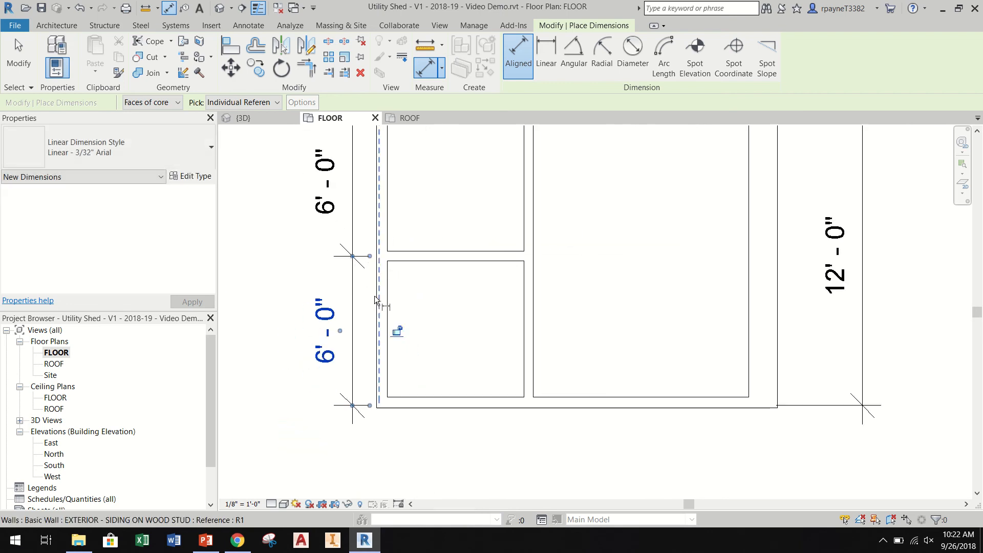
{"action": "scroll", "coordinate": [375, 299], "scroll_direction": "down", "scroll_amount": 2}
{"action": "key", "text": "Escape"}
{"action": "scroll", "coordinate": [496, 298], "scroll_direction": "down", "scroll_amount": 1}
{"action": "middle_click_drag", "start_coordinate": [531, 267], "coordinate": [487, 332]}
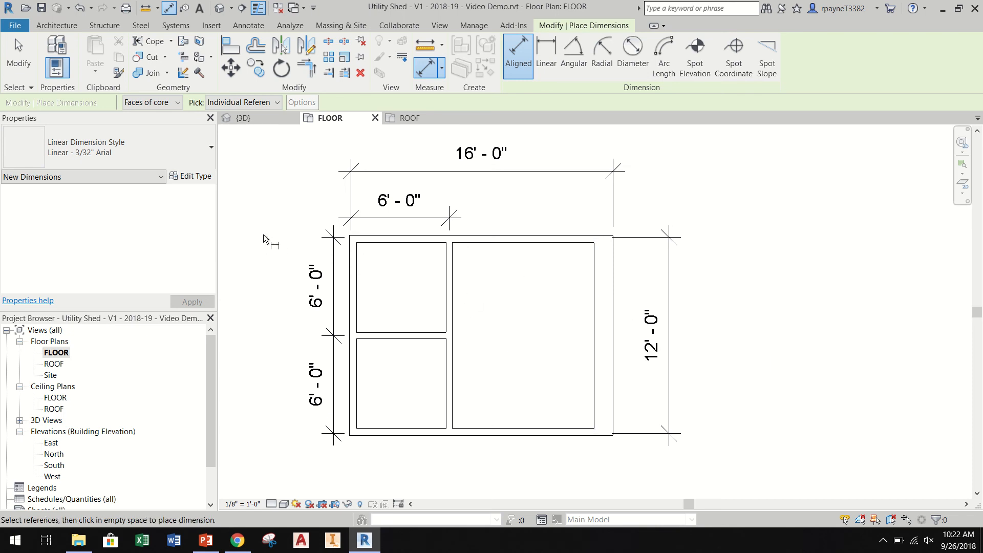
{"action": "key", "text": "Escape"}
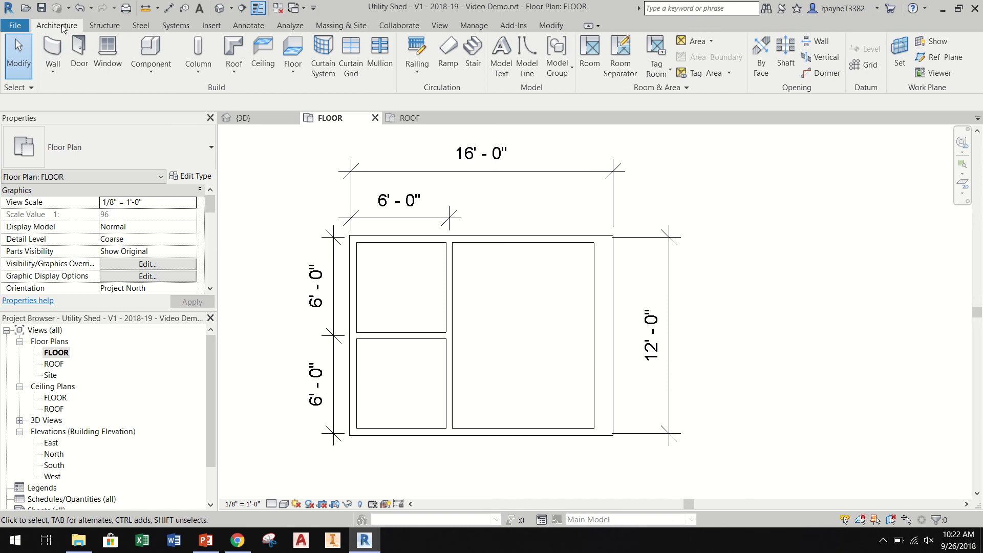
Place a Single-Flush 36" x 84" door at the middle of the east brick wall, swinging outward.
{"action": "left_click", "coordinate": [78, 52]}
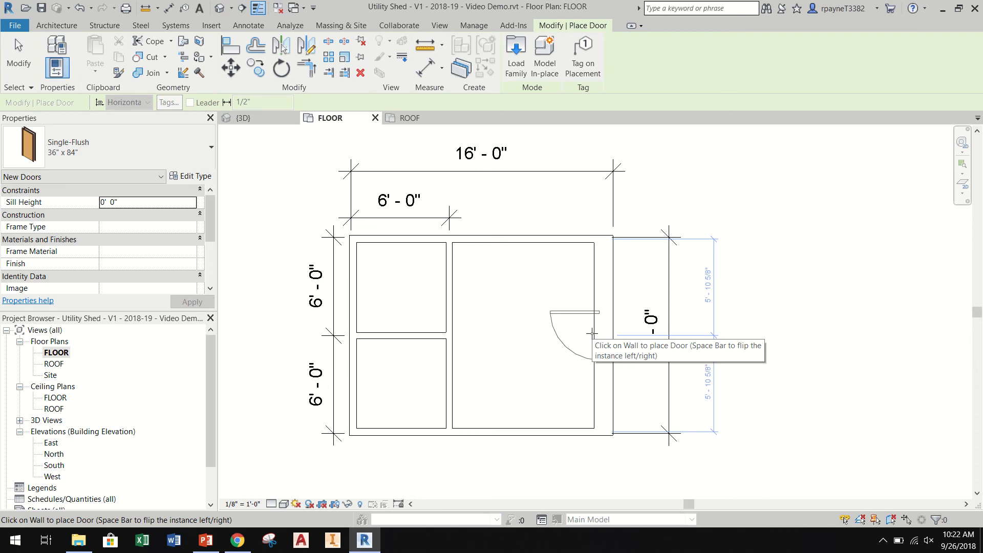
{"action": "key", "text": "space"}
{"action": "key", "text": "space"}
{"action": "left_click", "coordinate": [162, 145]}
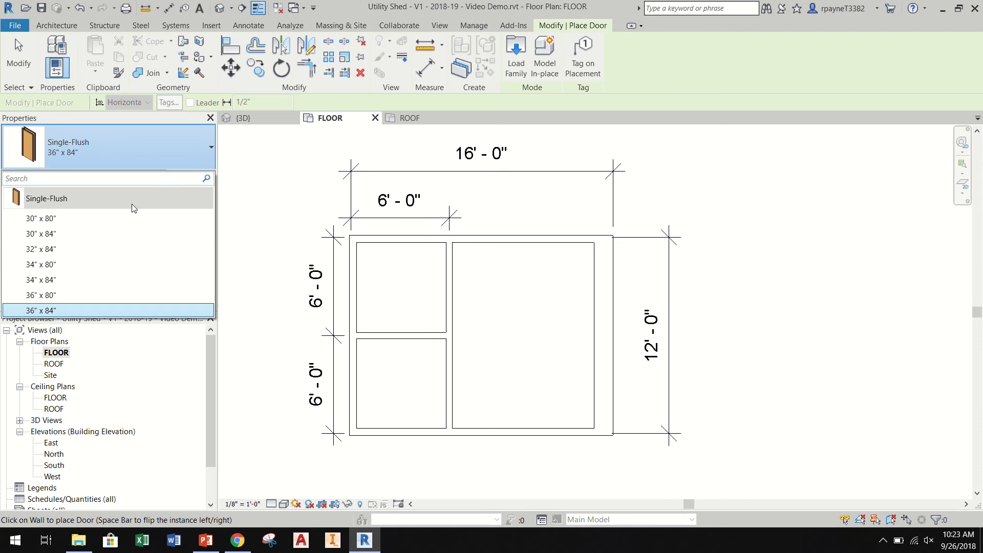
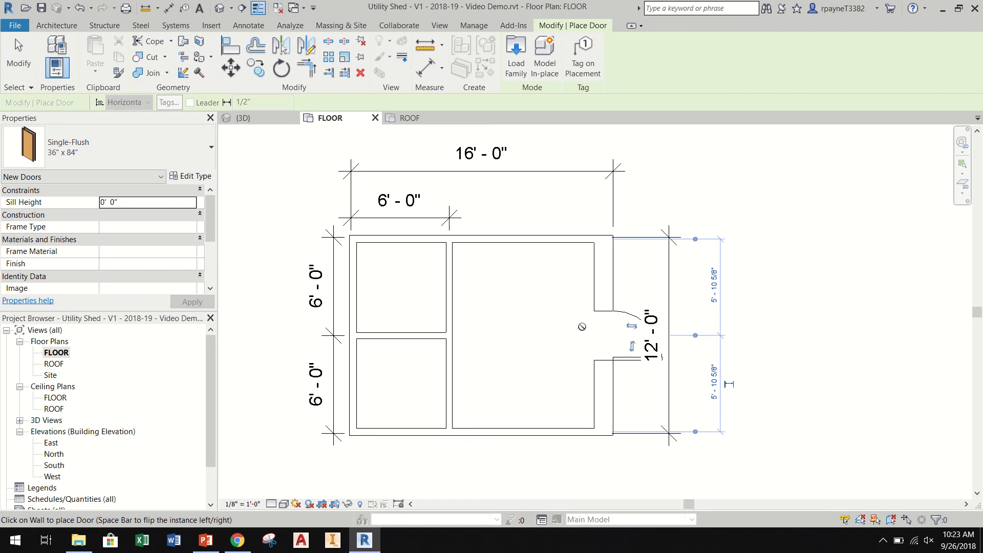
{"action": "left_click", "coordinate": [603, 352]}
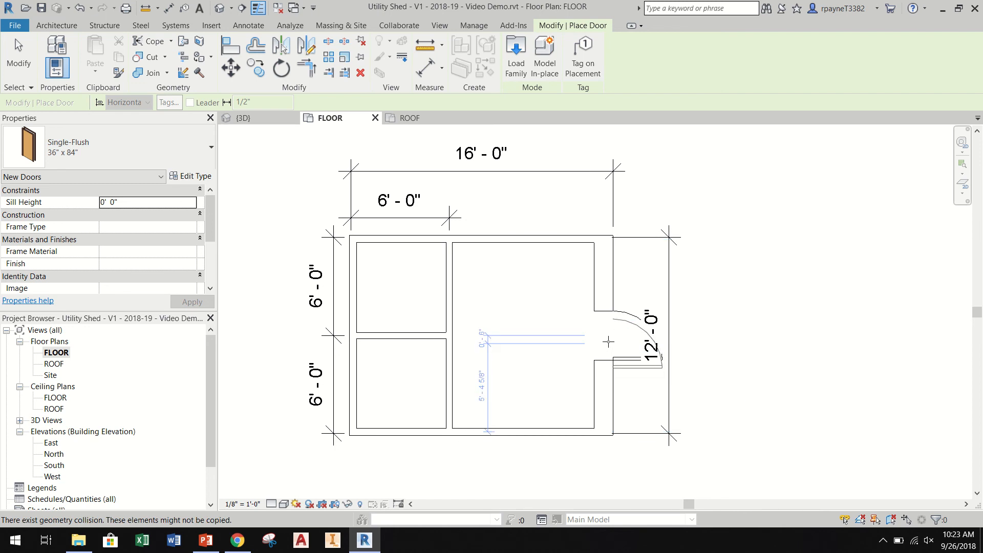
Stop placing doors and delete the 36" x 84" door from the east brick wall.
{"action": "key", "text": "Escape"}
{"action": "left_click", "coordinate": [606, 347]}
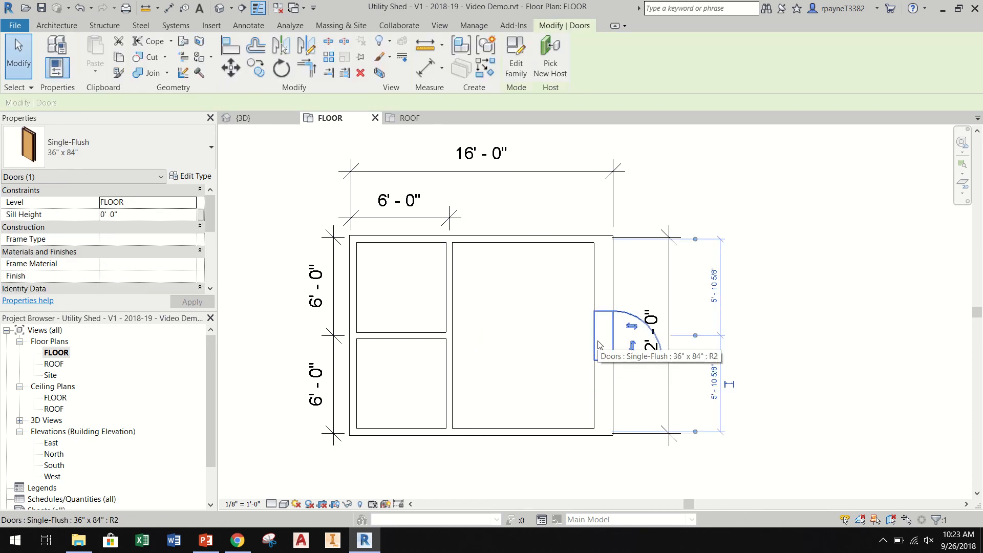
{"action": "key", "text": "Delete"}
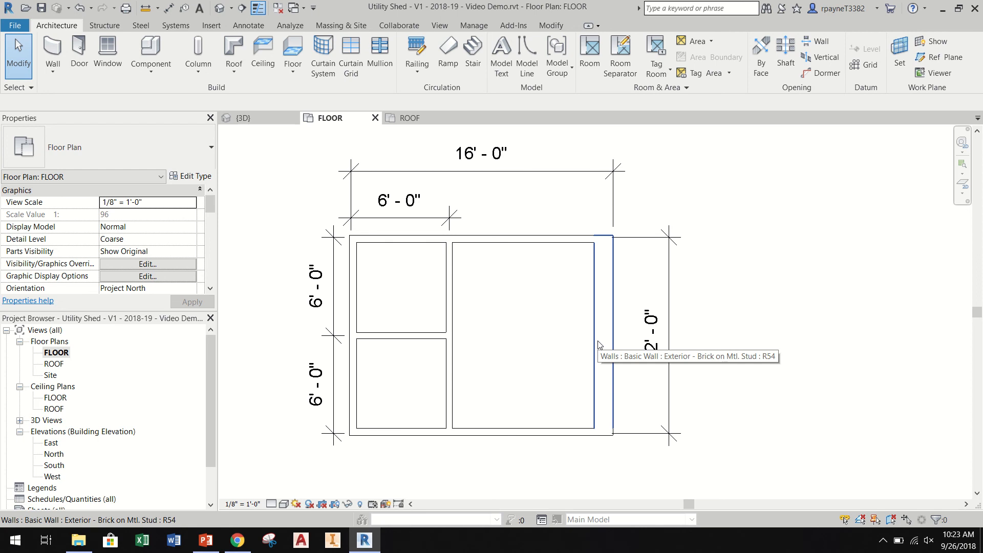
Place Single-Flush 34" x 80" doors in the east brick wall, swinging inward, and in the north-south partition at the northwest room.
{"action": "left_click", "coordinate": [81, 59]}
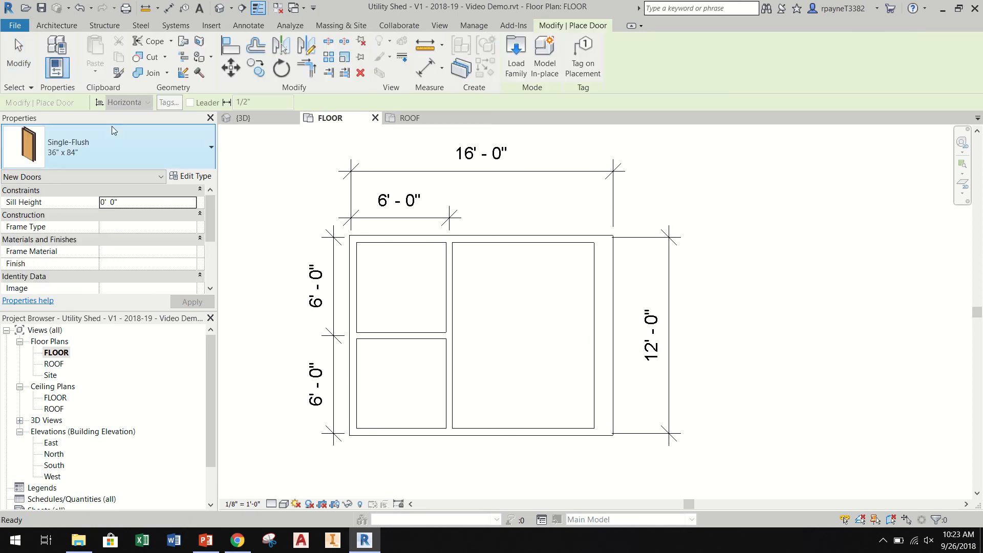
{"action": "left_click", "coordinate": [150, 149]}
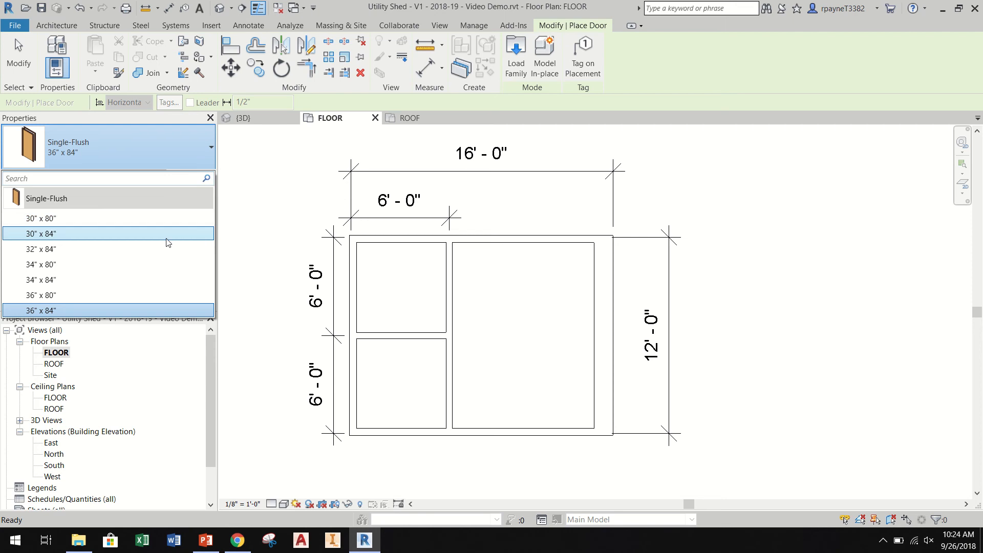
{"action": "left_click", "coordinate": [90, 266]}
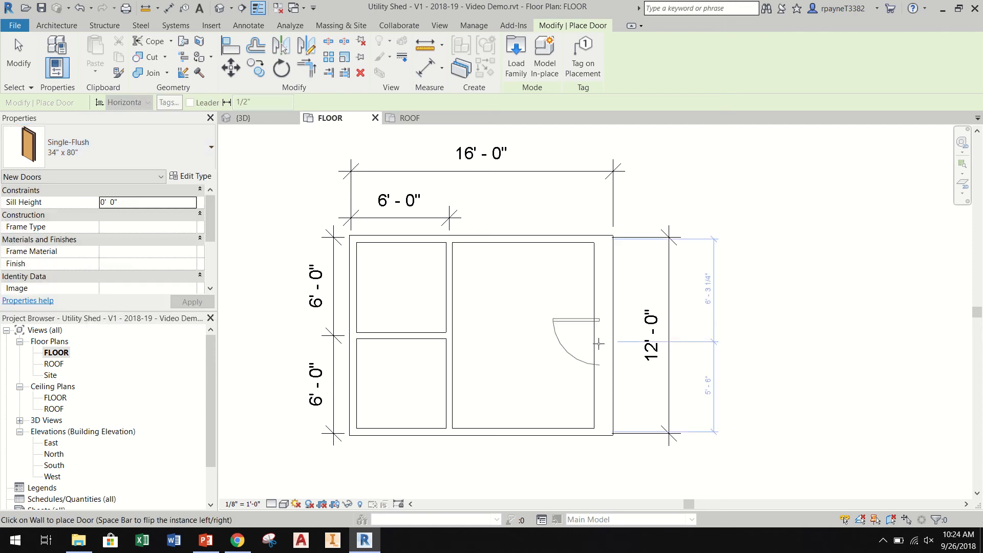
{"action": "left_click", "coordinate": [600, 342]}
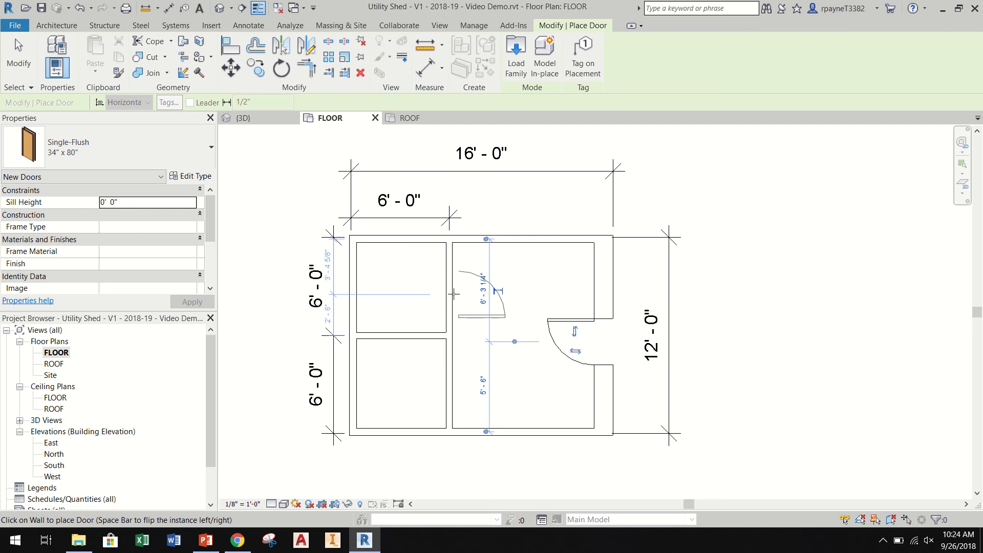
{"action": "left_click", "coordinate": [453, 293]}
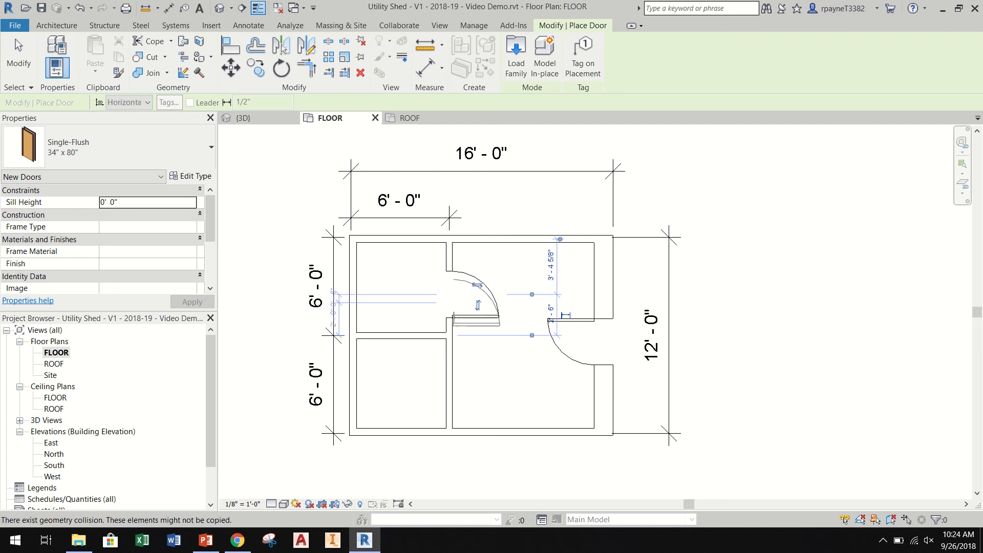
Place a Single-Flush 34" x 80" door in the north-south partition at the southwest room, then stop placing doors.
{"action": "left_click", "coordinate": [452, 381]}
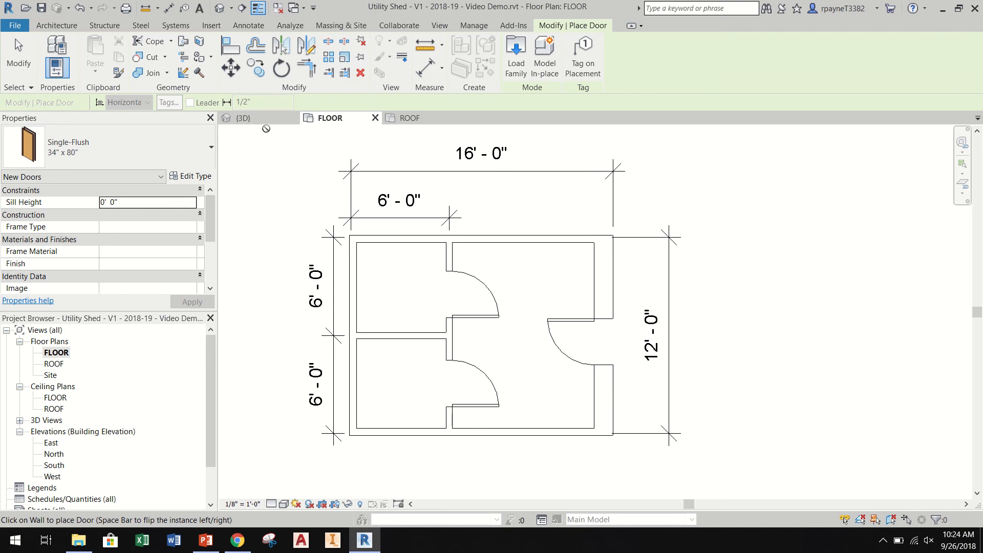
{"action": "key", "text": "Escape"}
{"action": "key", "text": "Escape"}
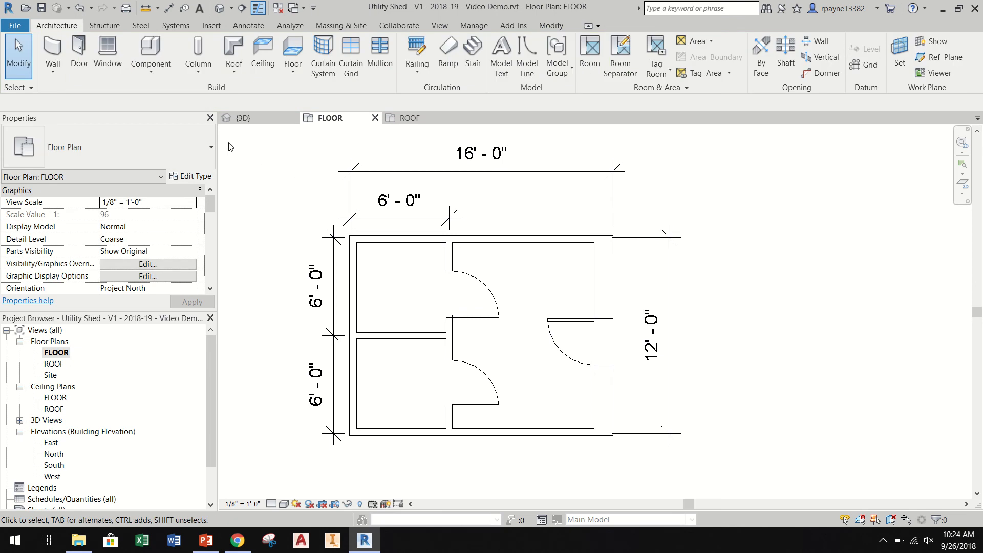
Flip the northwest room's door so that it hinges on the north side of its opening.
{"action": "left_click", "coordinate": [481, 320]}
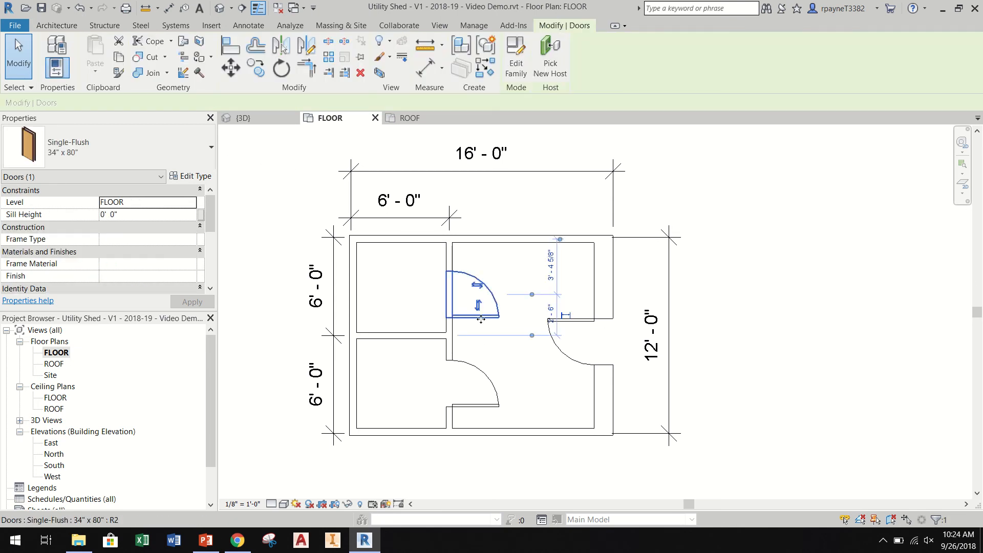
{"action": "left_click", "coordinate": [478, 305]}
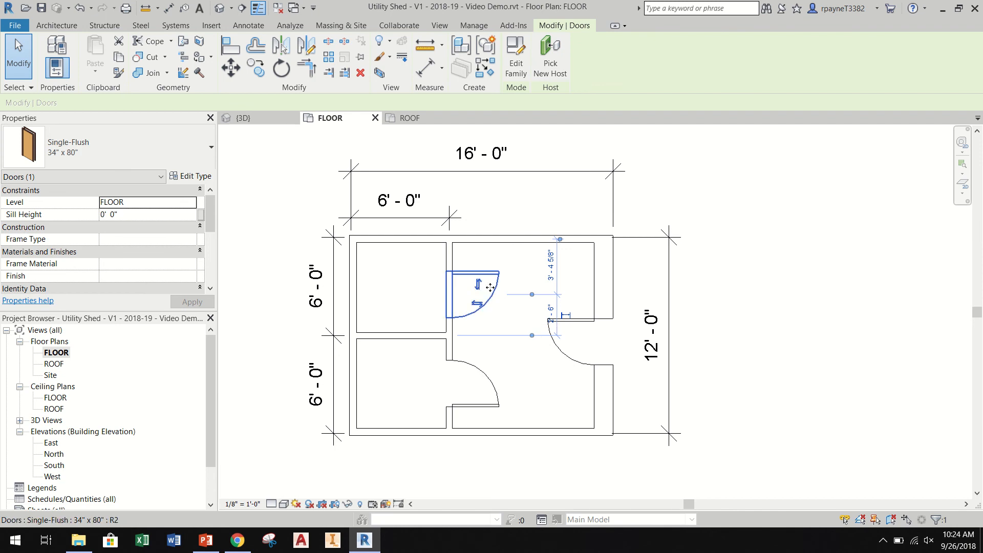
{"action": "left_click", "coordinate": [492, 268]}
{"action": "scroll", "coordinate": [463, 266], "scroll_direction": "up", "scroll_amount": 3}
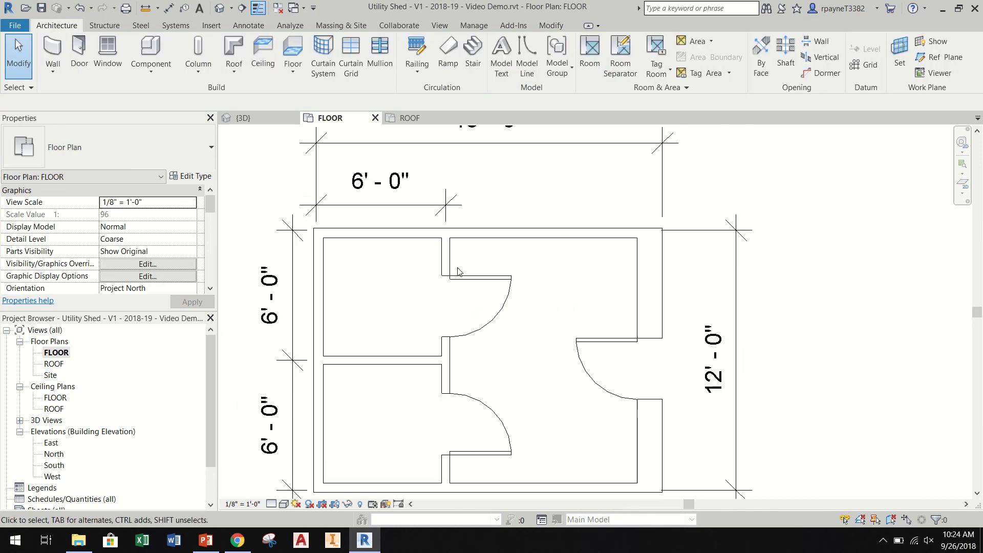
Start an aligned dimension string at the north wall's core face, through the northwest door's center to the east-west partition.
{"action": "left_click", "coordinate": [168, 8]}
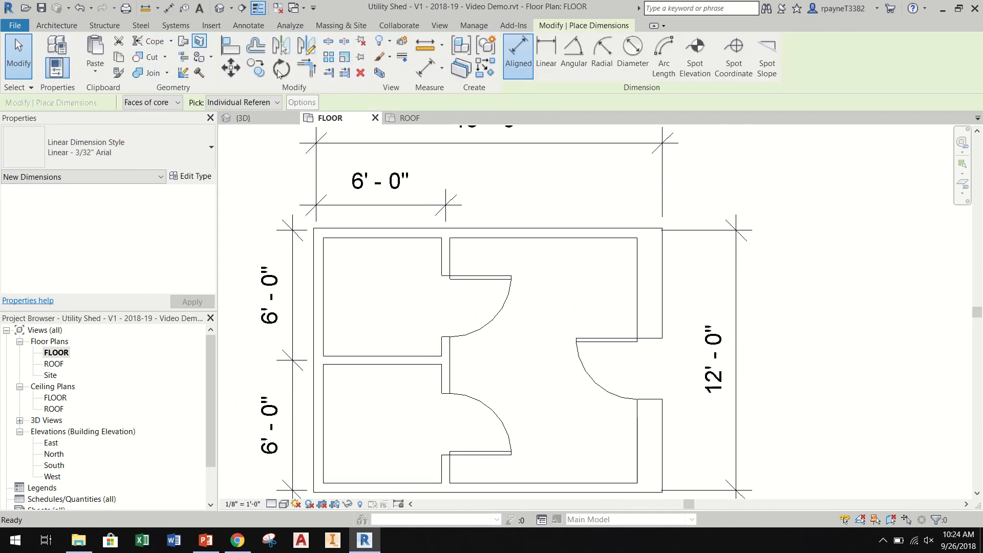
{"action": "scroll", "coordinate": [466, 229], "scroll_direction": "up", "scroll_amount": 3}
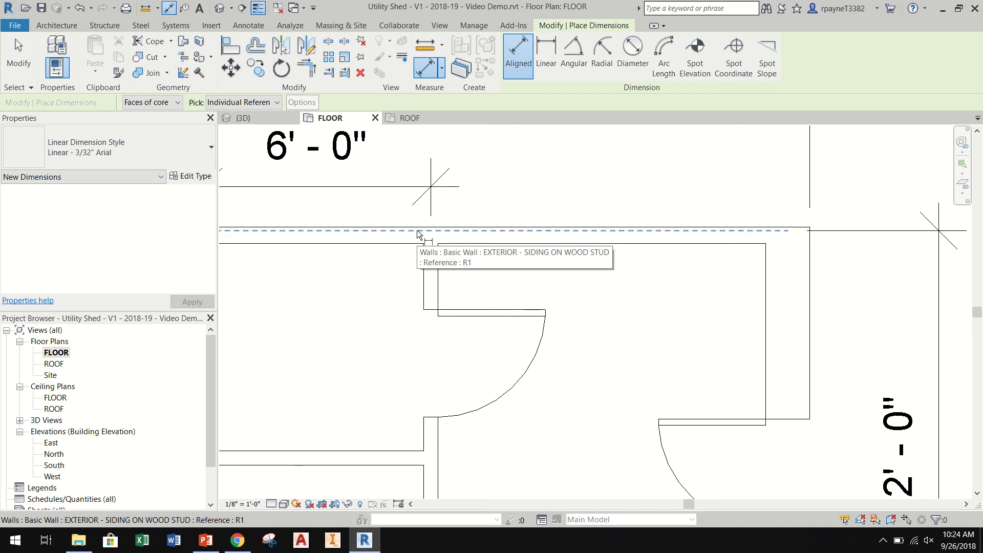
{"action": "left_click", "coordinate": [417, 234]}
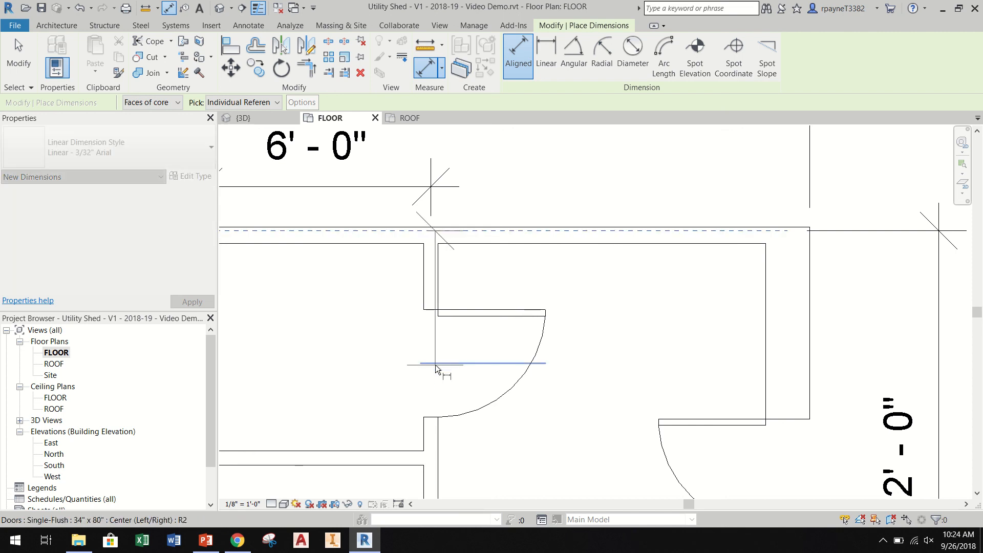
{"action": "scroll", "coordinate": [436, 367], "scroll_direction": "down", "scroll_amount": 2}
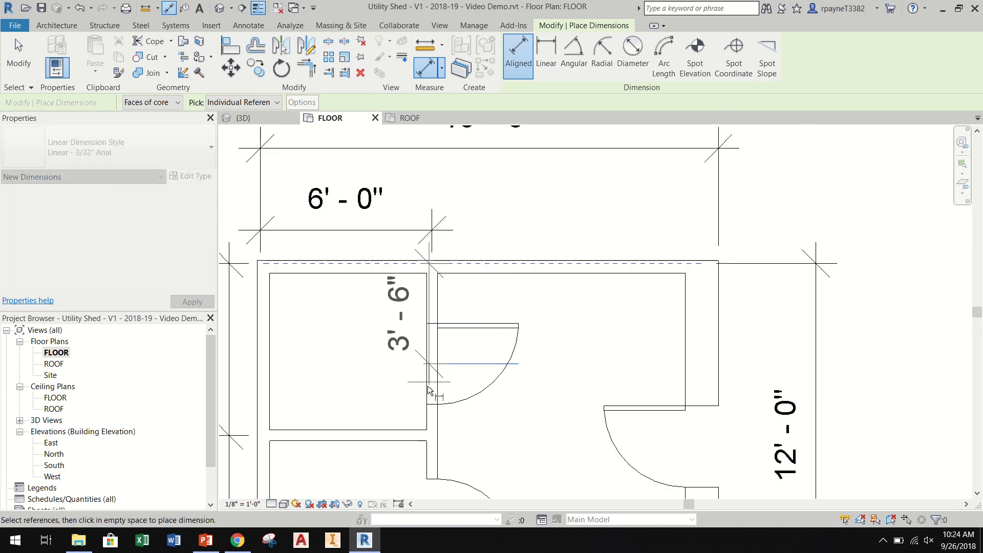
{"action": "scroll", "coordinate": [424, 440], "scroll_direction": "up", "scroll_amount": 1}
{"action": "left_click", "coordinate": [429, 439]}
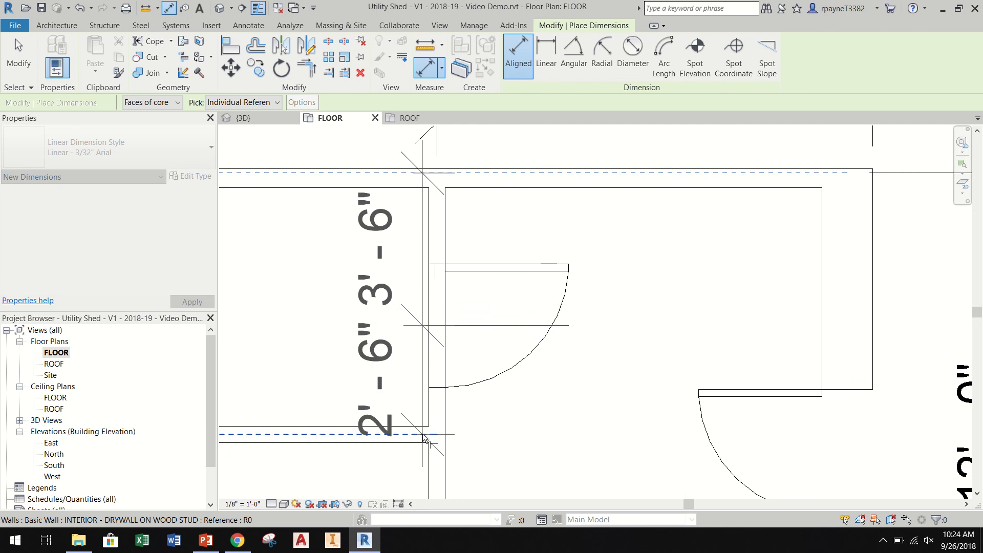
Continue the dimension string through the southwest door's center to the south wall's core face and place it west of the building.
{"action": "scroll", "coordinate": [429, 439], "scroll_direction": "down", "scroll_amount": 2}
{"action": "scroll", "coordinate": [419, 421], "scroll_direction": "down", "scroll_amount": 2}
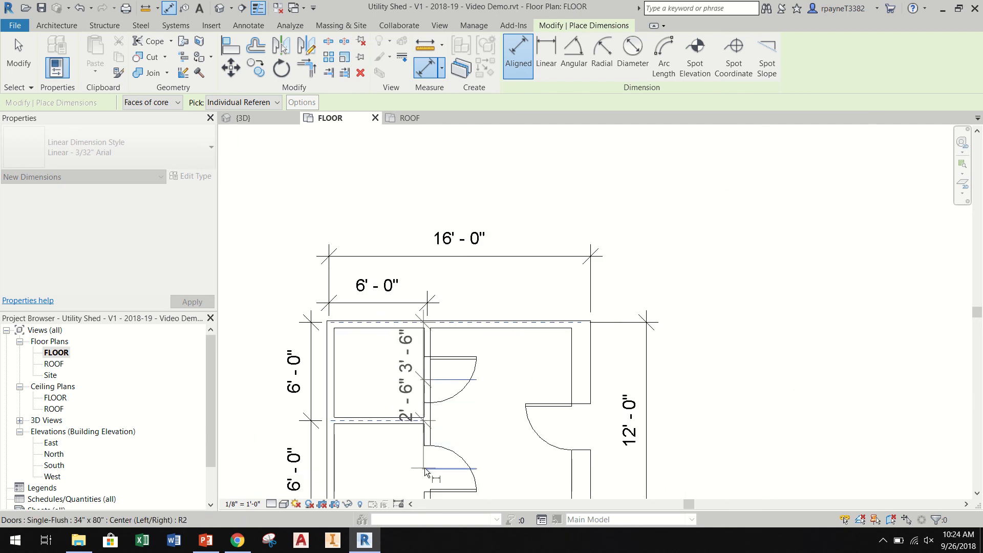
{"action": "left_click", "coordinate": [425, 468]}
{"action": "scroll", "coordinate": [426, 468], "scroll_direction": "down", "scroll_amount": 2}
{"action": "middle_click_drag", "start_coordinate": [435, 449], "coordinate": [443, 313]}
{"action": "scroll", "coordinate": [434, 353], "scroll_direction": "up", "scroll_amount": 3}
{"action": "scroll", "coordinate": [435, 359], "scroll_direction": "up", "scroll_amount": 1}
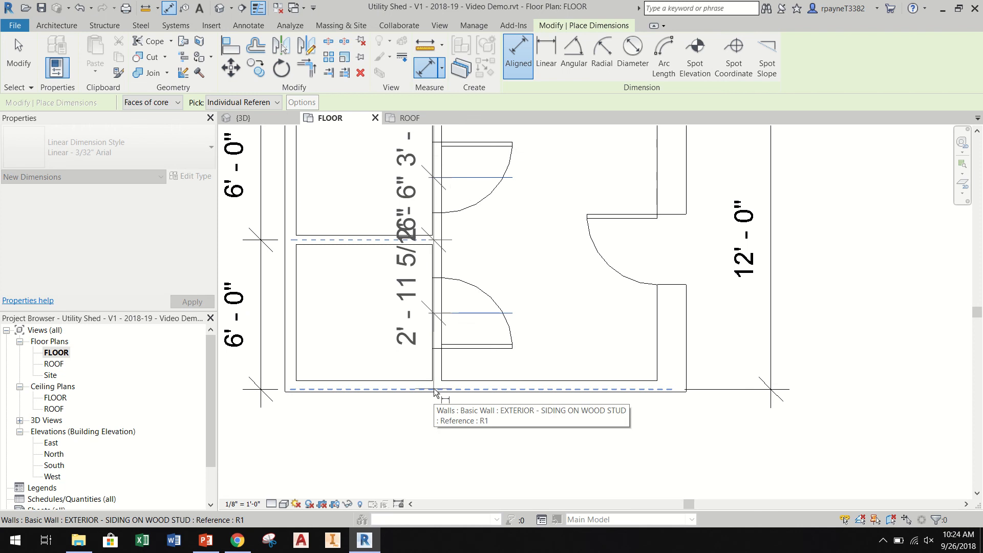
{"action": "left_click", "coordinate": [435, 391]}
{"action": "scroll", "coordinate": [435, 391], "scroll_direction": "down", "scroll_amount": 2}
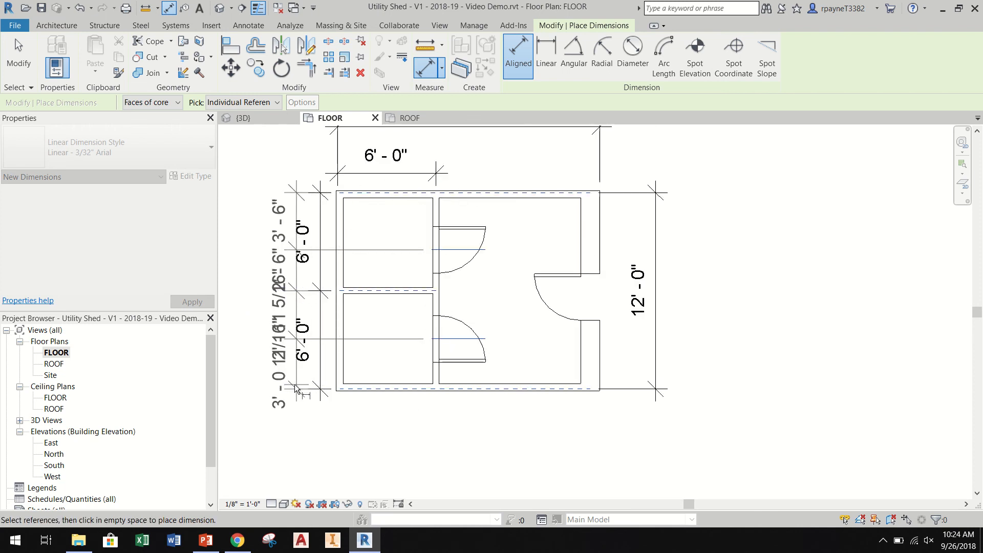
{"action": "left_click", "coordinate": [280, 390]}
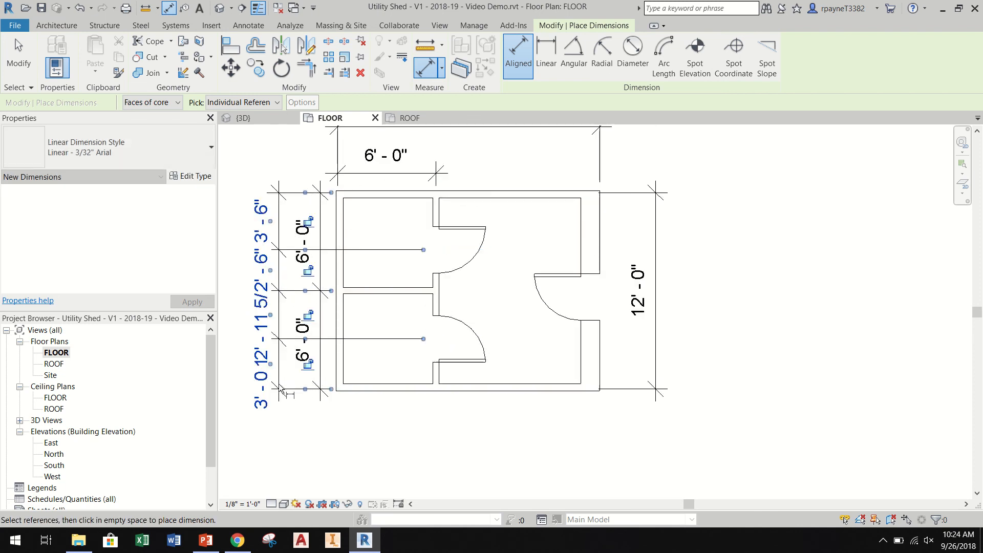
{"action": "key", "text": "Escape"}
{"action": "key", "text": "Escape"}
Delete the two separate 6' - 0" dimensions west of the building.
{"action": "left_click", "coordinate": [303, 359]}
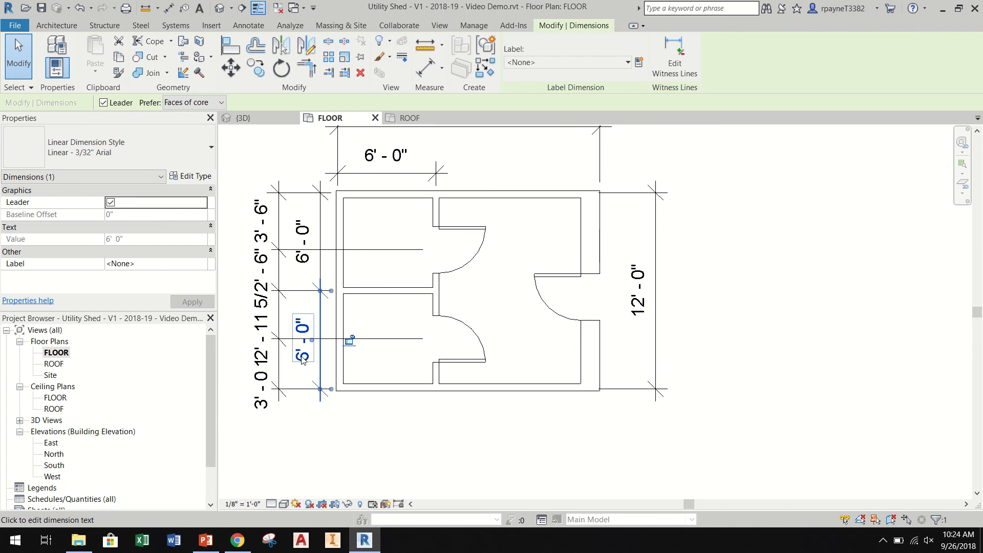
{"action": "key", "text": "Delete"}
{"action": "left_click", "coordinate": [302, 241]}
{"action": "key", "text": "Delete"}
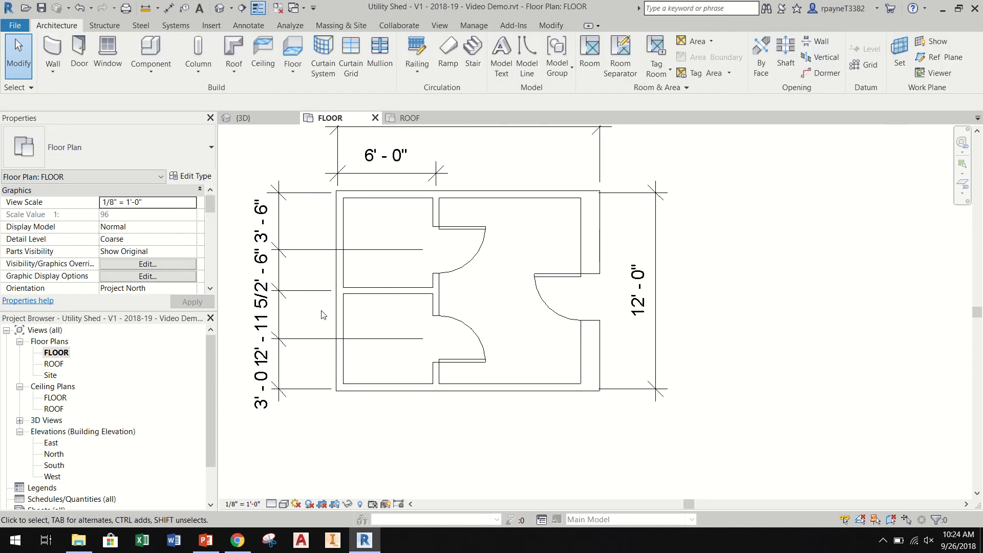
Move the door-and-partition dimension string closer to the west wall.
{"action": "left_click", "coordinate": [280, 334]}
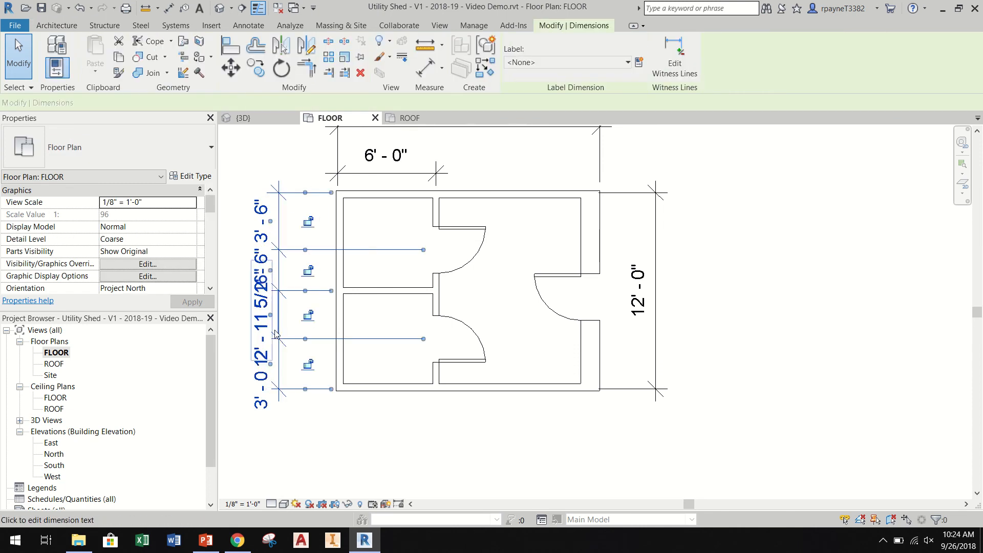
{"action": "left_click_drag", "start_coordinate": [280, 334], "coordinate": [316, 339]}
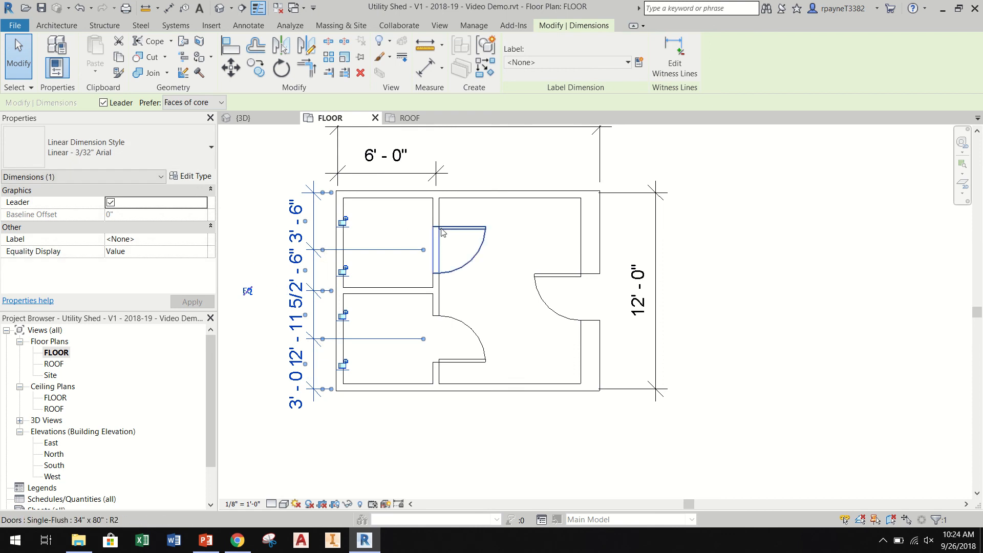
{"action": "scroll", "coordinate": [429, 230], "scroll_direction": "up", "scroll_amount": 3}
{"action": "scroll", "coordinate": [428, 230], "scroll_direction": "down", "scroll_amount": 2}
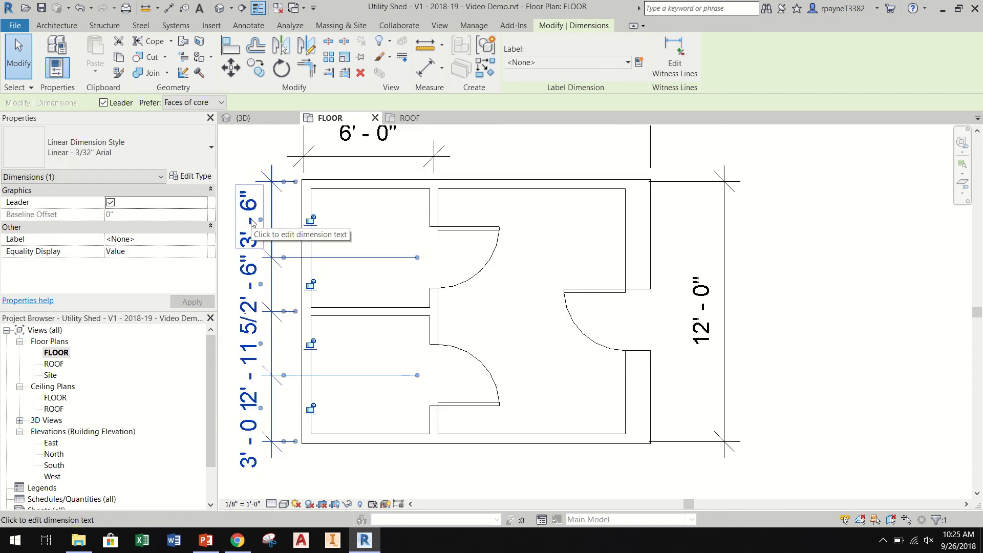
{"action": "key", "text": "Escape"}
Set the distance from the north wall's core face to the northwest door's center to 3'.
{"action": "left_click", "coordinate": [438, 249]}
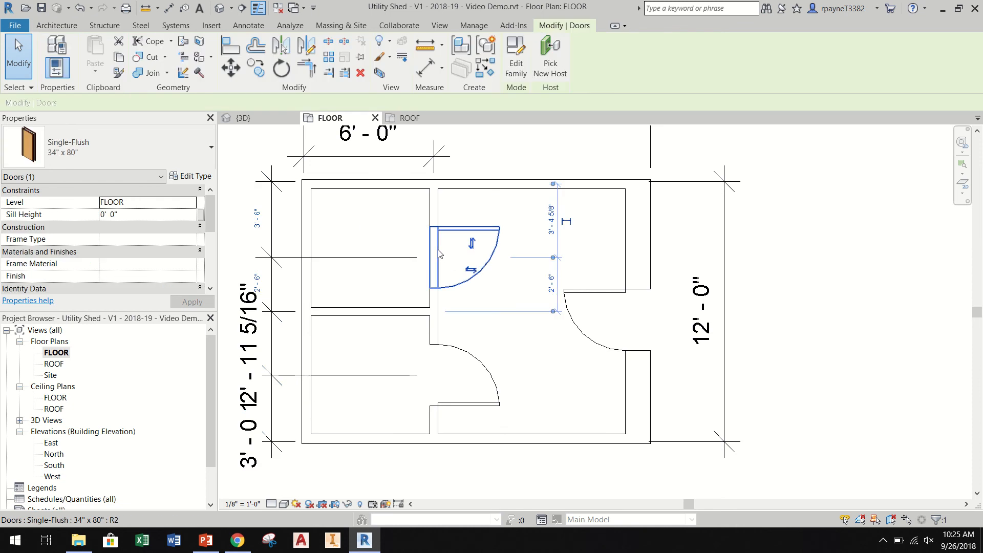
{"action": "left_click", "coordinate": [257, 220]}
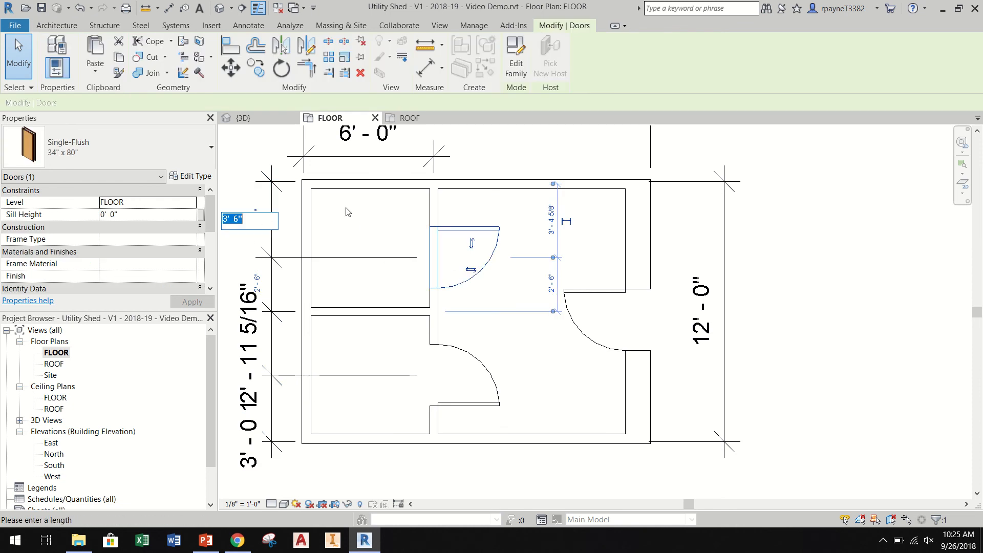
{"action": "type", "text": "3"}
{"action": "key", "text": "Return"}
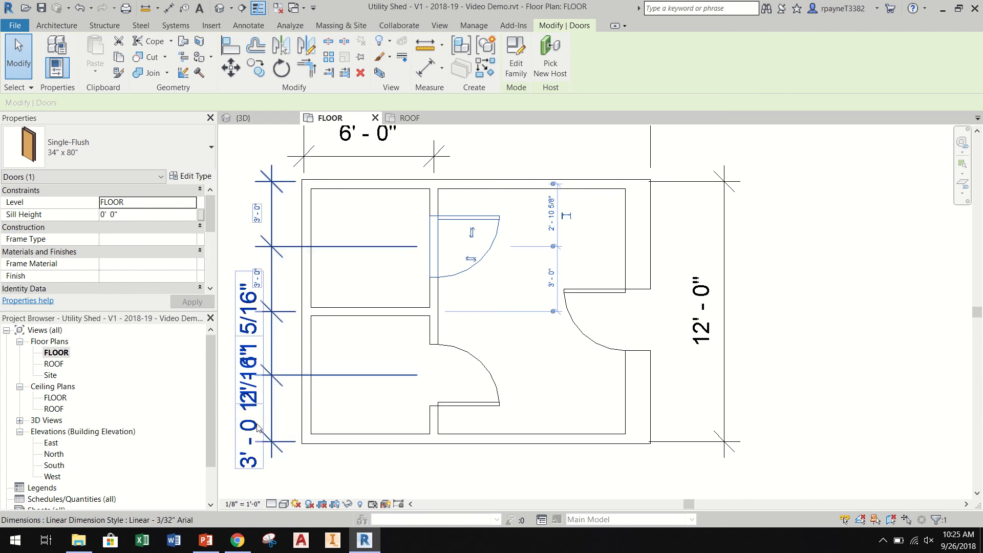
Set the distance from the southwest door's center to the south wall's core face to 3'.
{"action": "left_click", "coordinate": [456, 391]}
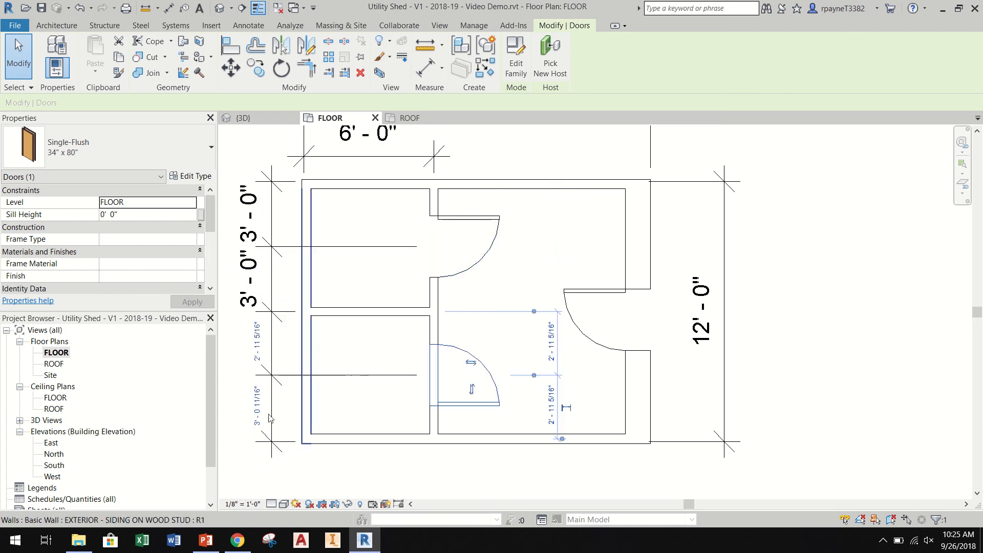
{"action": "left_click", "coordinate": [254, 409]}
{"action": "type", "text": "3' 0 11/16\""}
{"action": "key", "text": "Return"}
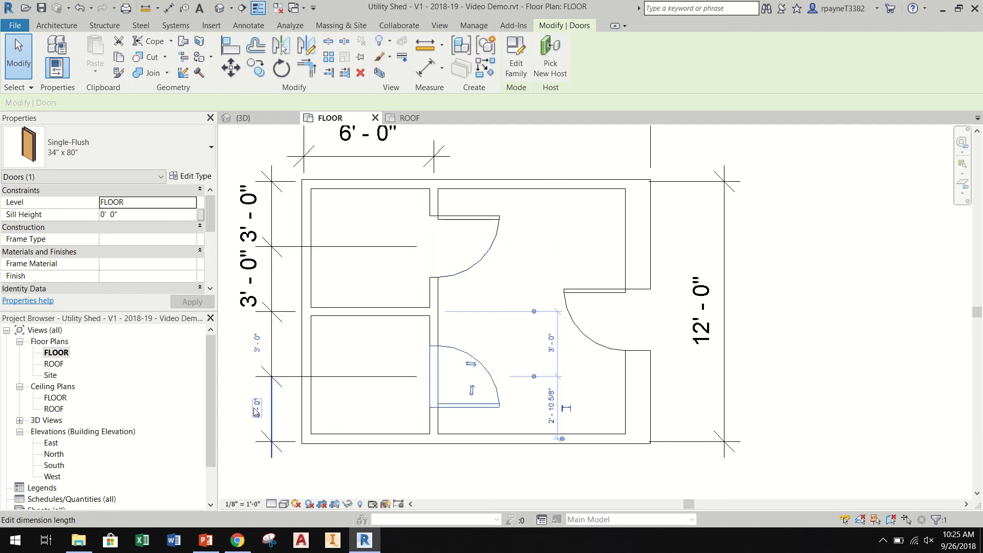
{"action": "left_click", "coordinate": [235, 397]}
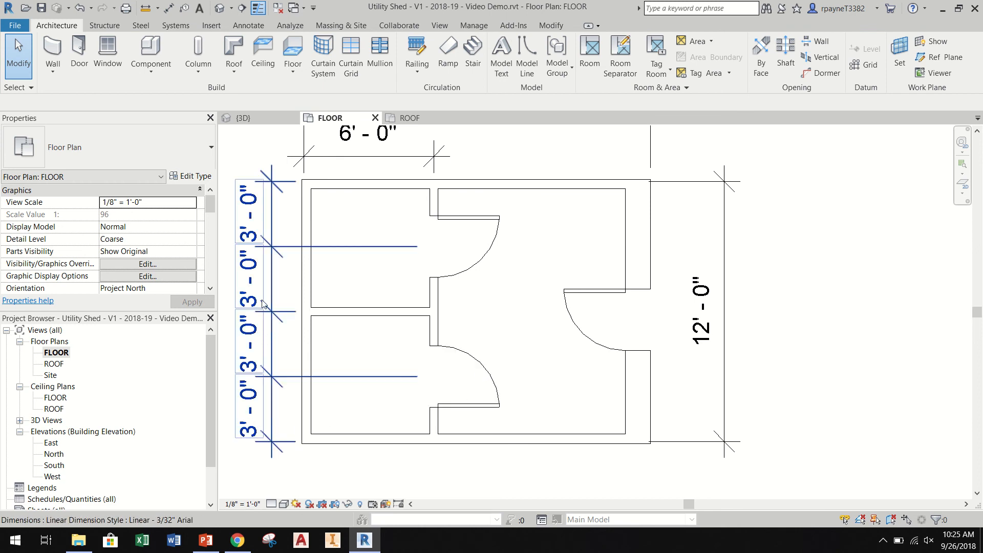
Try to enter a formula for the east wall door's distance from the north wall.
{"action": "scroll", "coordinate": [618, 337], "scroll_direction": "down", "scroll_amount": 1}
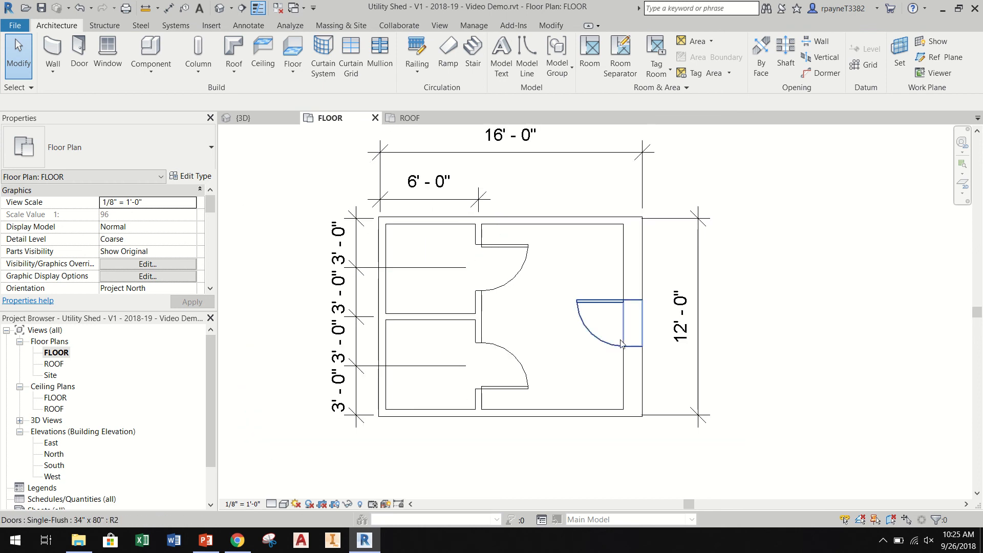
{"action": "scroll", "coordinate": [458, 348], "scroll_direction": "up", "scroll_amount": 2}
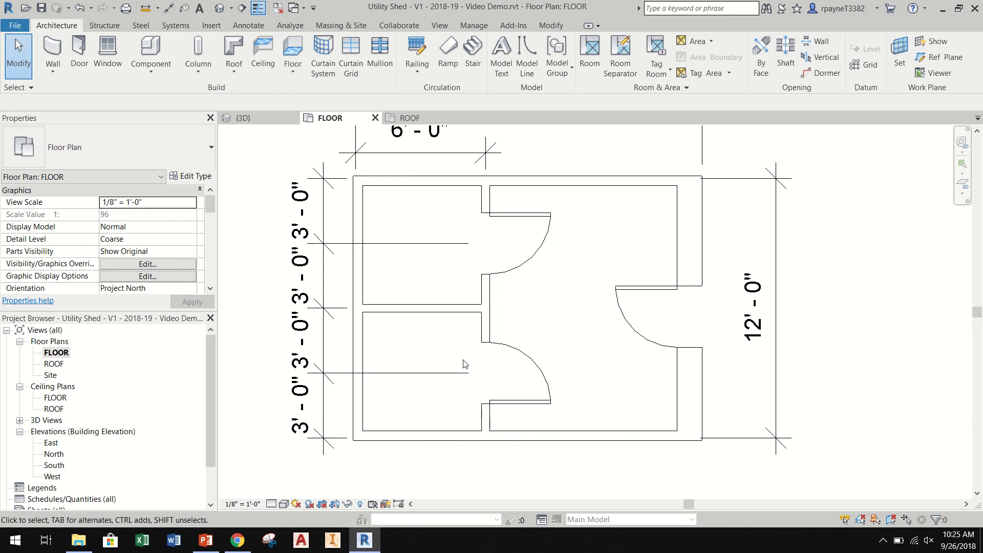
{"action": "scroll", "coordinate": [464, 364], "scroll_direction": "down", "scroll_amount": 1}
{"action": "left_click", "coordinate": [651, 333]}
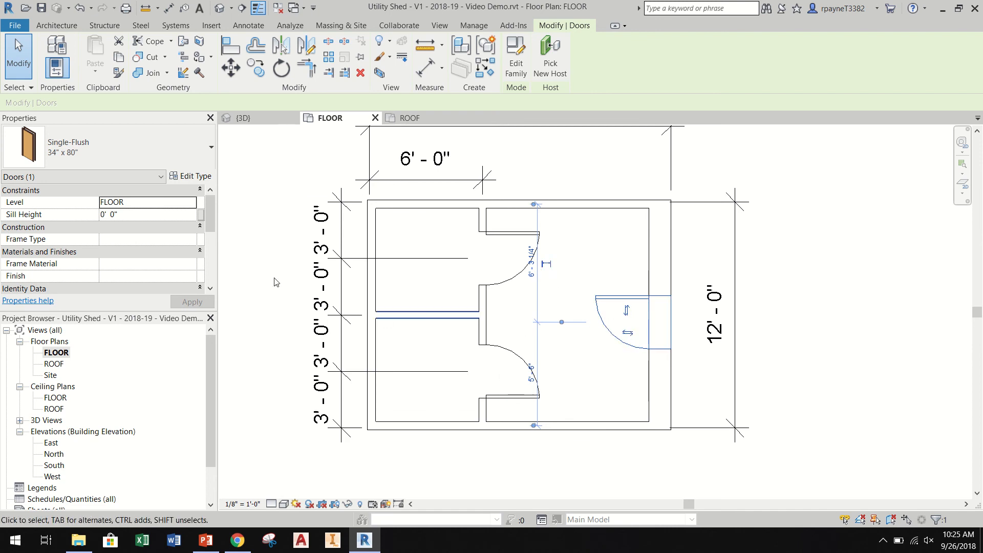
{"action": "left_click_drag", "start_coordinate": [210, 228], "coordinate": [218, 255]}
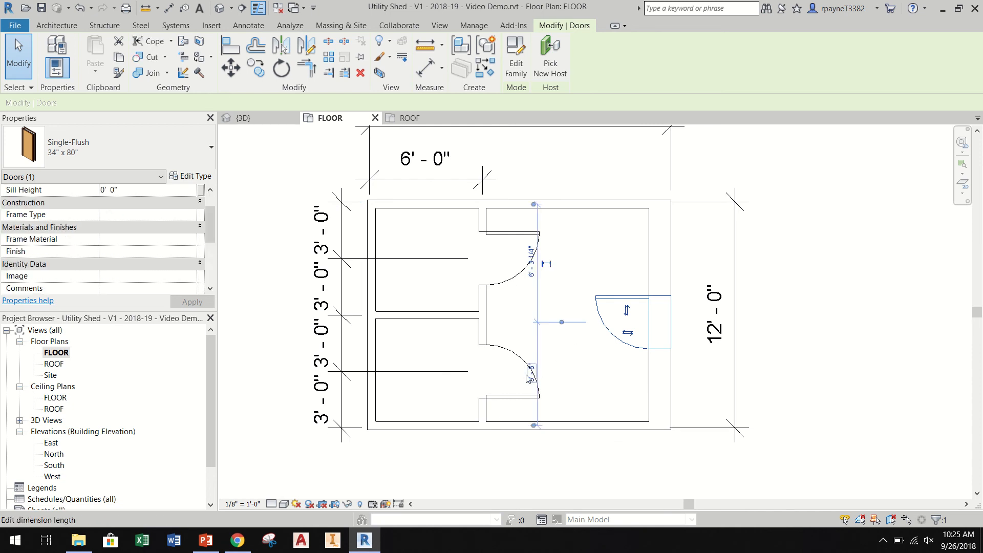
{"action": "left_click", "coordinate": [534, 264]}
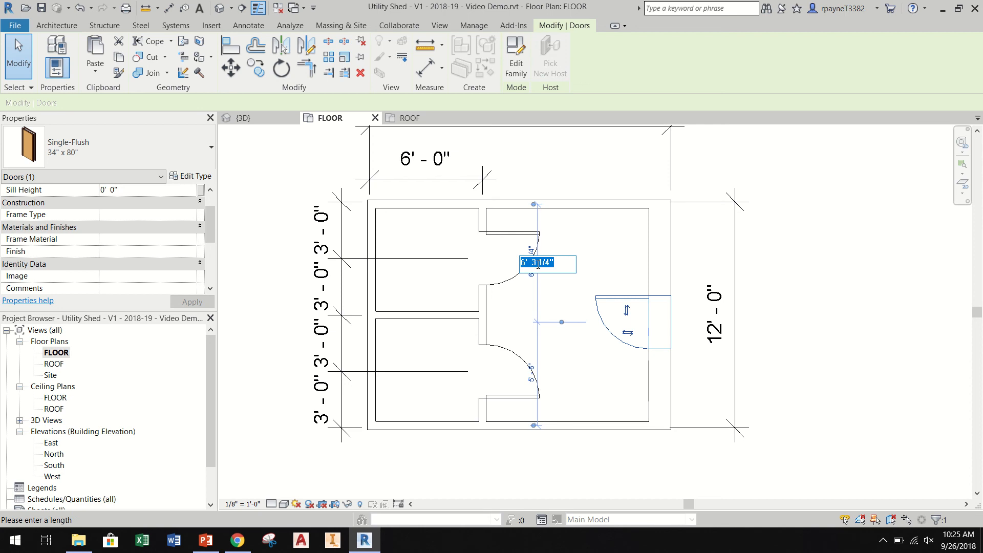
{"action": "type", "text": "="}
{"action": "key", "text": "Return"}
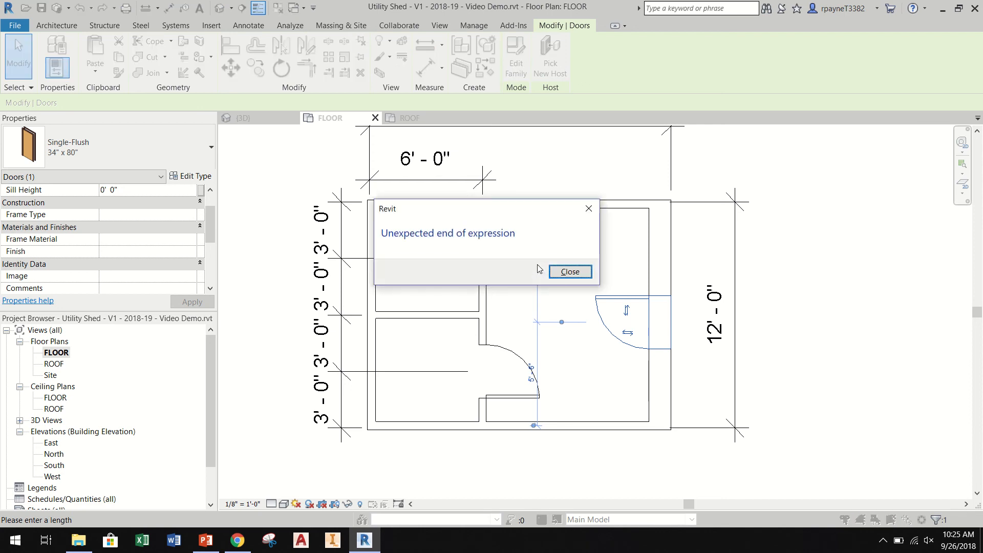
{"action": "left_click", "coordinate": [571, 271]}
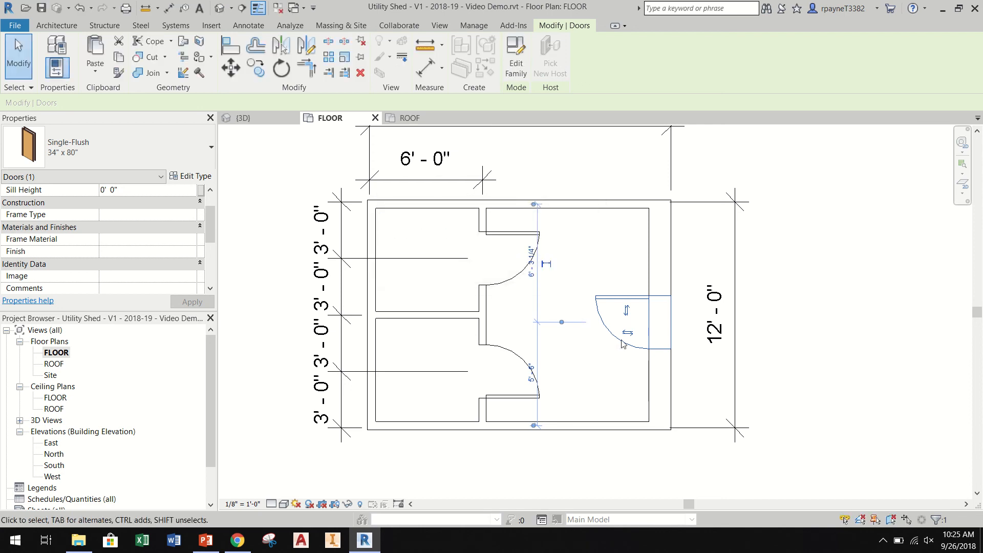
{"action": "left_click", "coordinate": [664, 332]}
{"action": "left_click", "coordinate": [637, 324]}
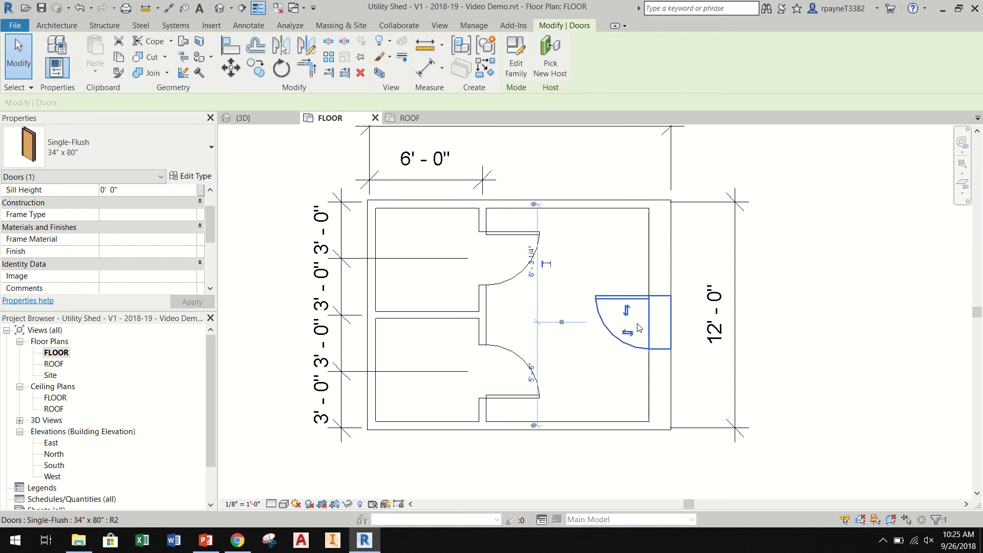
{"action": "scroll", "coordinate": [546, 310], "scroll_direction": "up", "scroll_amount": 3}
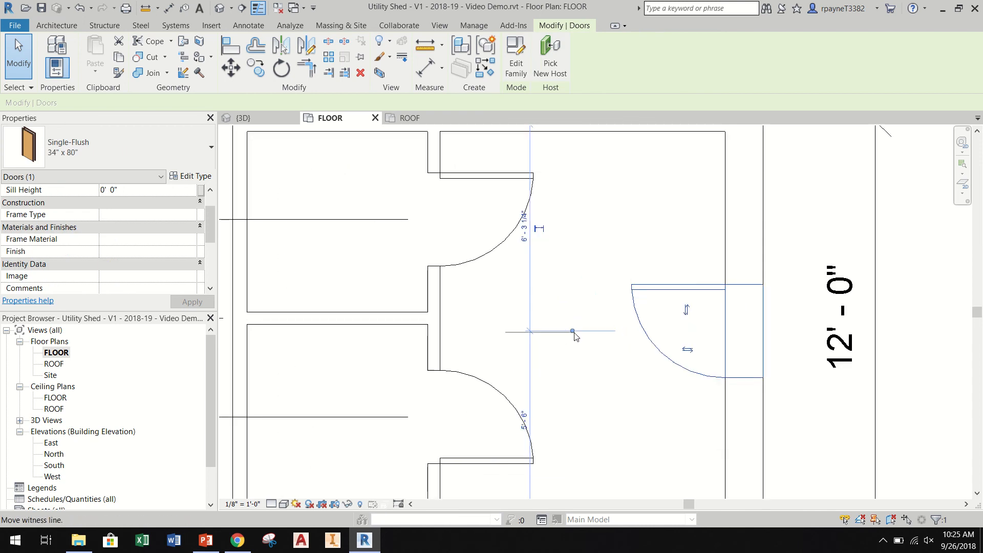
{"action": "left_click", "coordinate": [573, 332]}
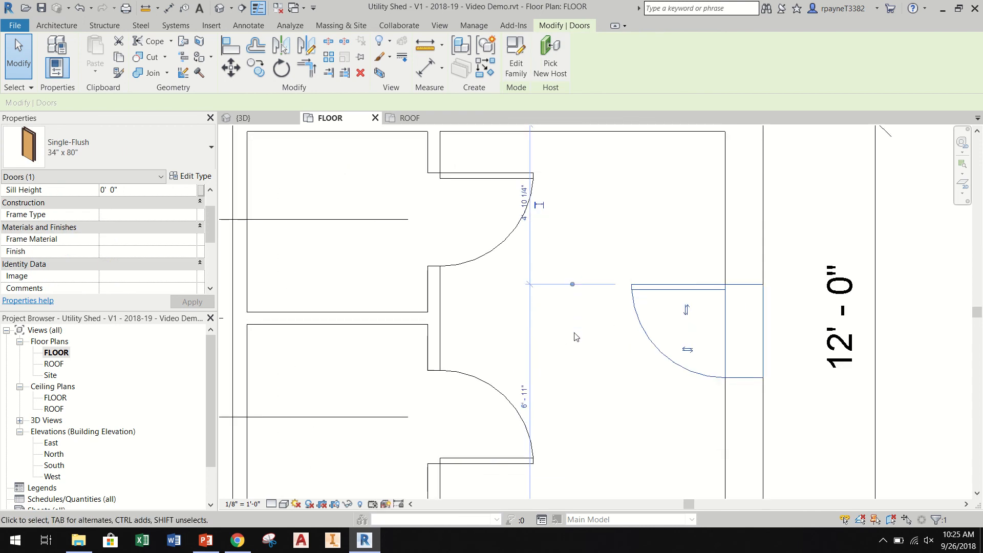
{"action": "left_click", "coordinate": [573, 287]}
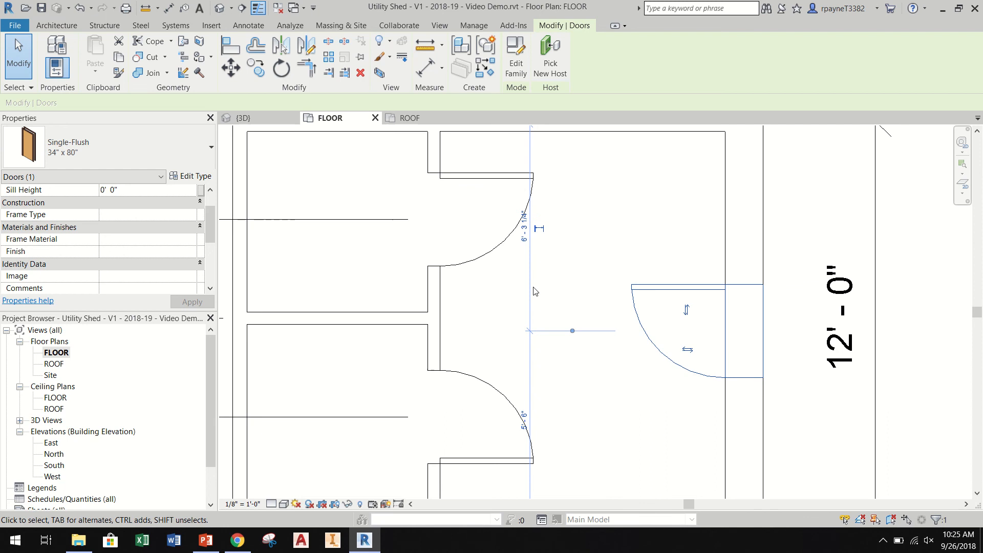
{"action": "left_click", "coordinate": [522, 226]}
{"action": "key", "text": "Escape"}
{"action": "key", "text": "Escape"}
{"action": "scroll", "coordinate": [385, 256], "scroll_direction": "down", "scroll_amount": 3}
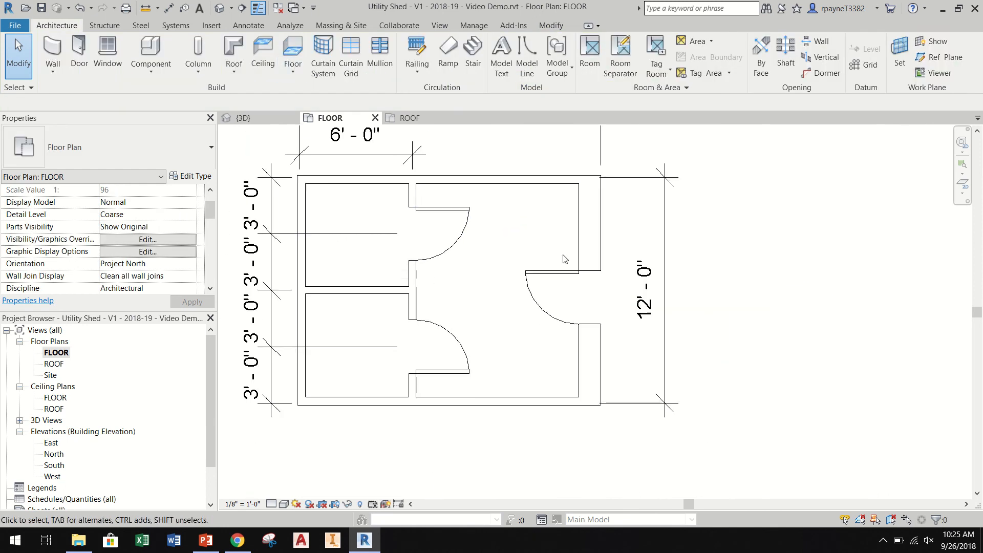
Place an aligned dimension string east of the shed from the north wall's core face through the east door's center to the south wall's core face.
{"action": "left_click", "coordinate": [169, 7]}
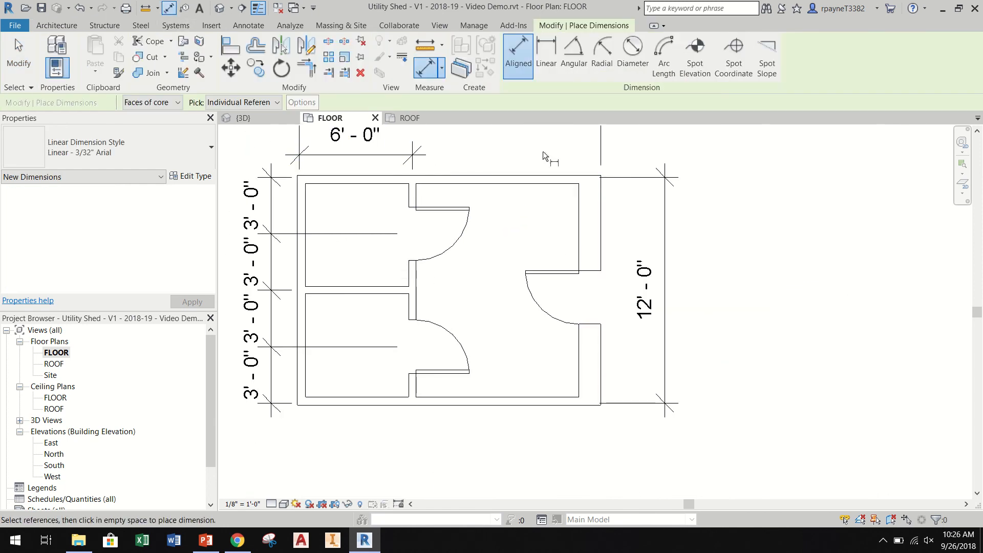
{"action": "scroll", "coordinate": [593, 181], "scroll_direction": "up", "scroll_amount": 3}
{"action": "scroll", "coordinate": [549, 184], "scroll_direction": "up", "scroll_amount": 1}
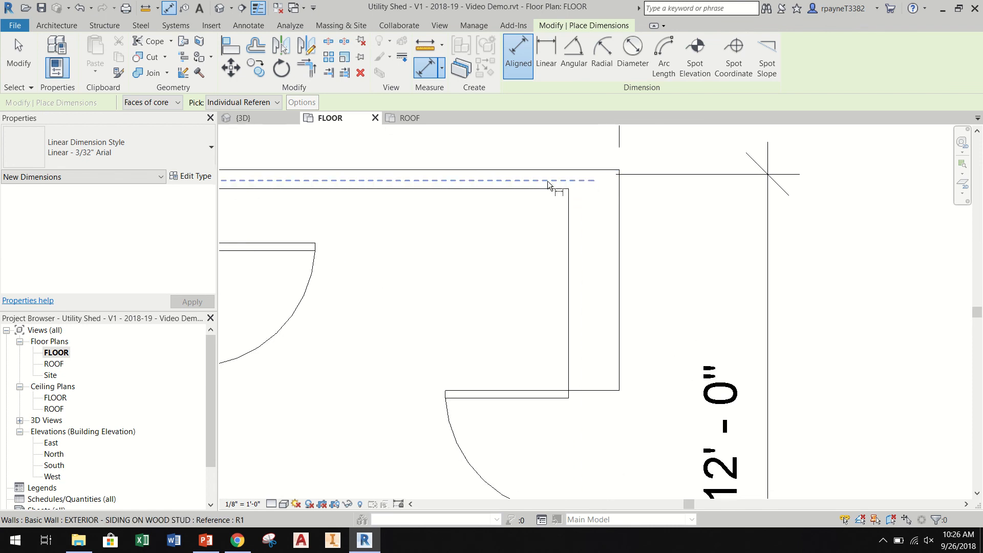
{"action": "left_click", "coordinate": [549, 179]}
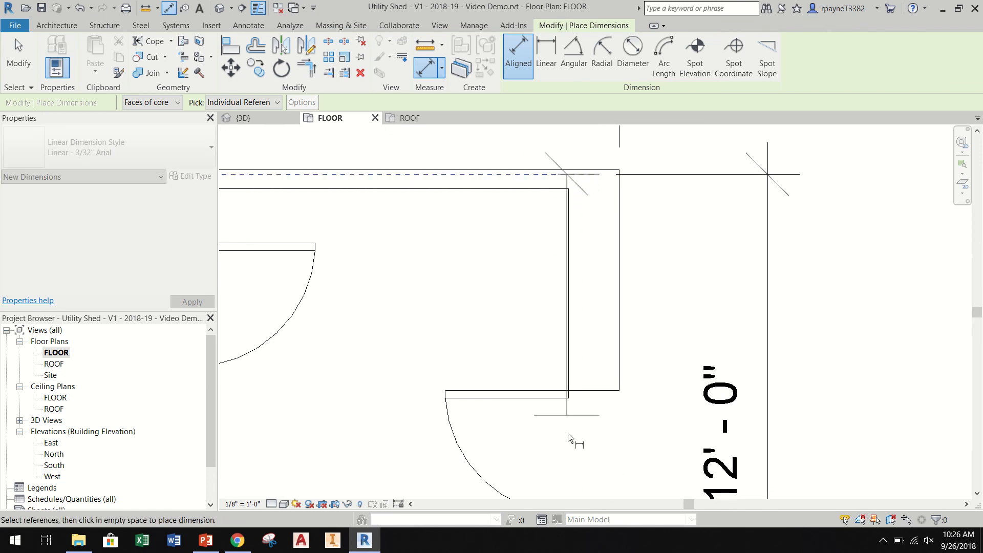
{"action": "left_click", "coordinate": [587, 458]}
{"action": "scroll", "coordinate": [561, 365], "scroll_direction": "down", "scroll_amount": 2}
{"action": "scroll", "coordinate": [561, 377], "scroll_direction": "down", "scroll_amount": 3}
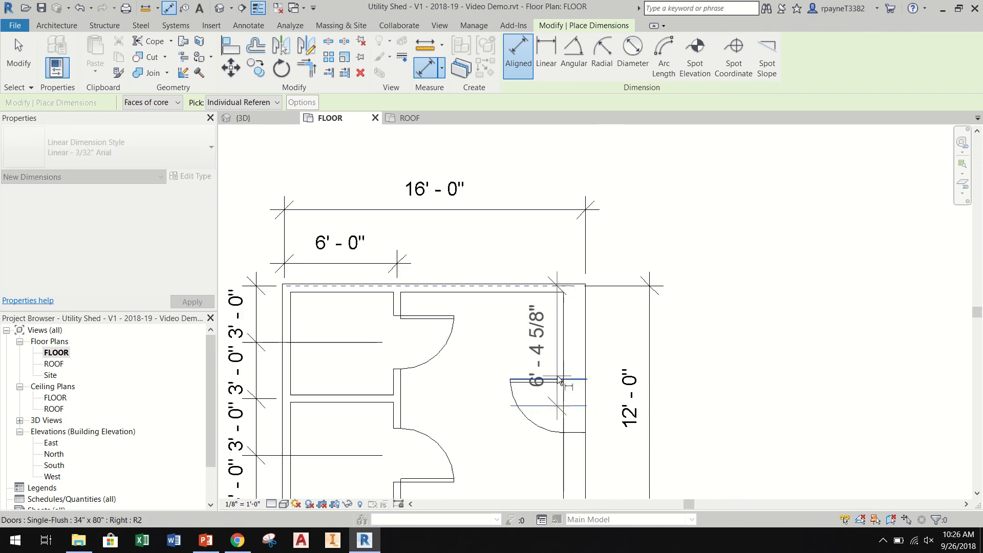
{"action": "scroll", "coordinate": [558, 480], "scroll_direction": "up", "scroll_amount": 5}
{"action": "left_click", "coordinate": [558, 479]}
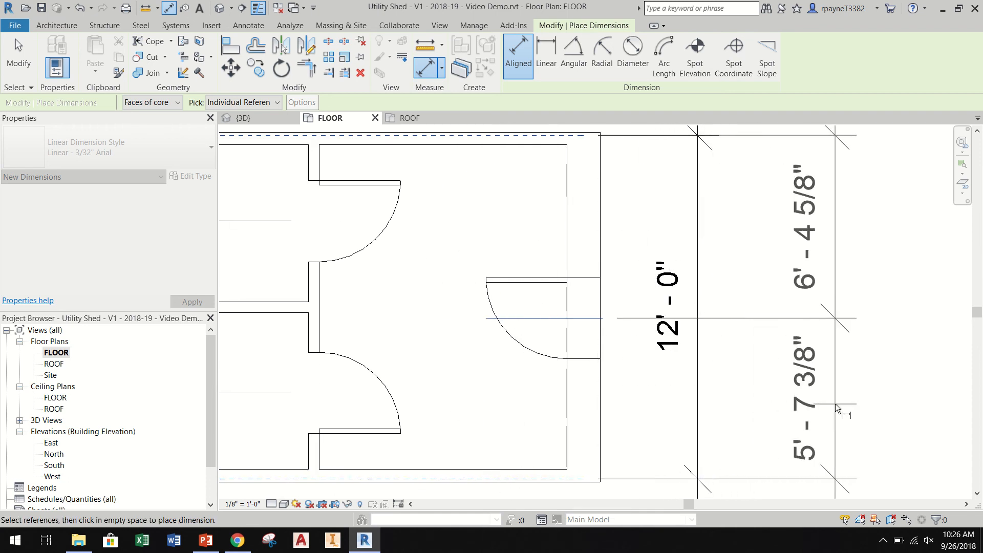
{"action": "left_click", "coordinate": [834, 403]}
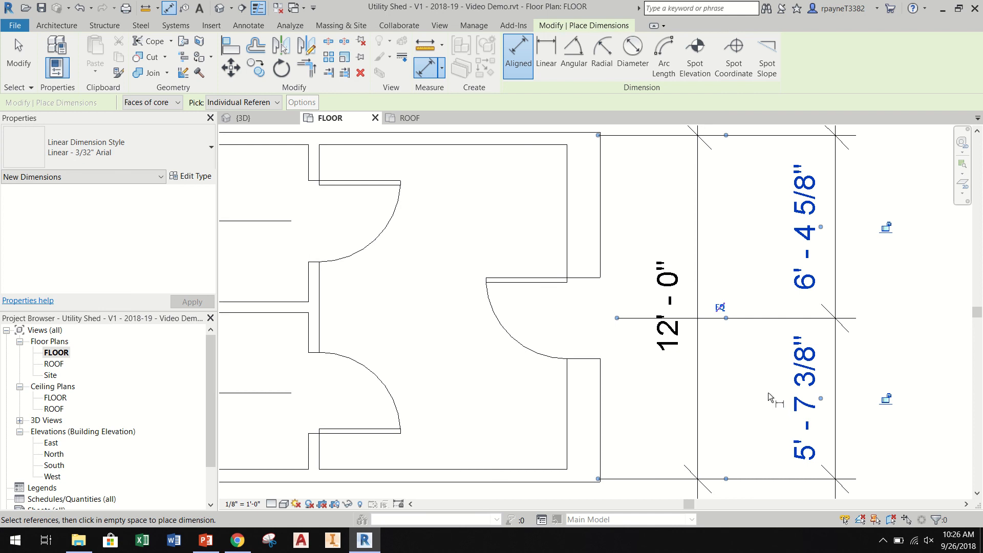
Apply an equality constraint to the new dimension string to center the east door between the north and south walls.
{"action": "left_click", "coordinate": [721, 308]}
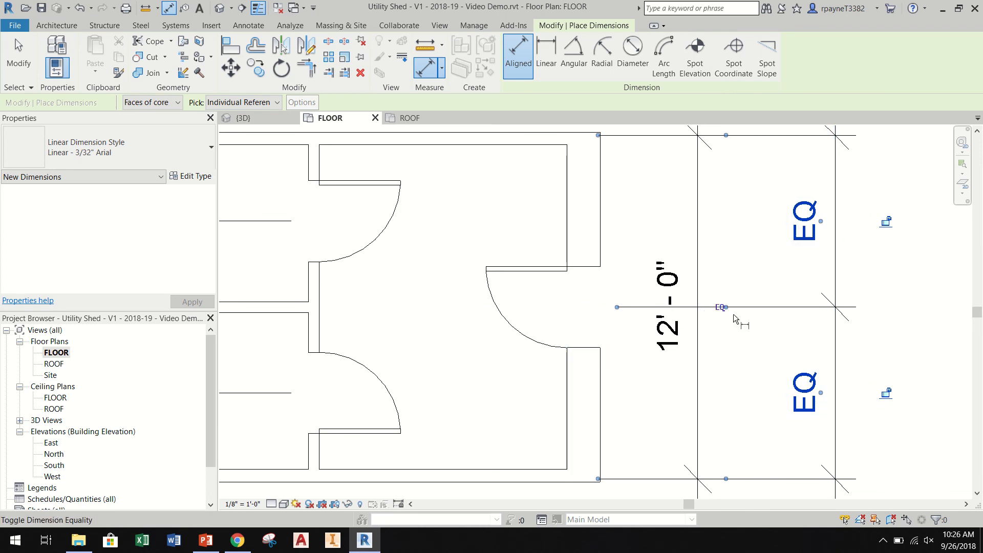
{"action": "left_click", "coordinate": [924, 295]}
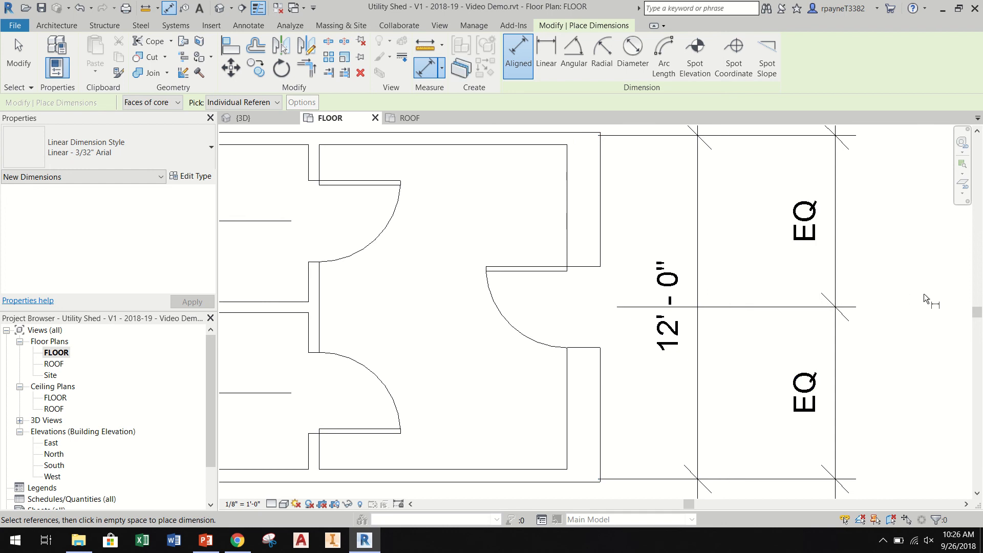
{"action": "key", "text": "Escape"}
{"action": "key", "text": "Escape"}
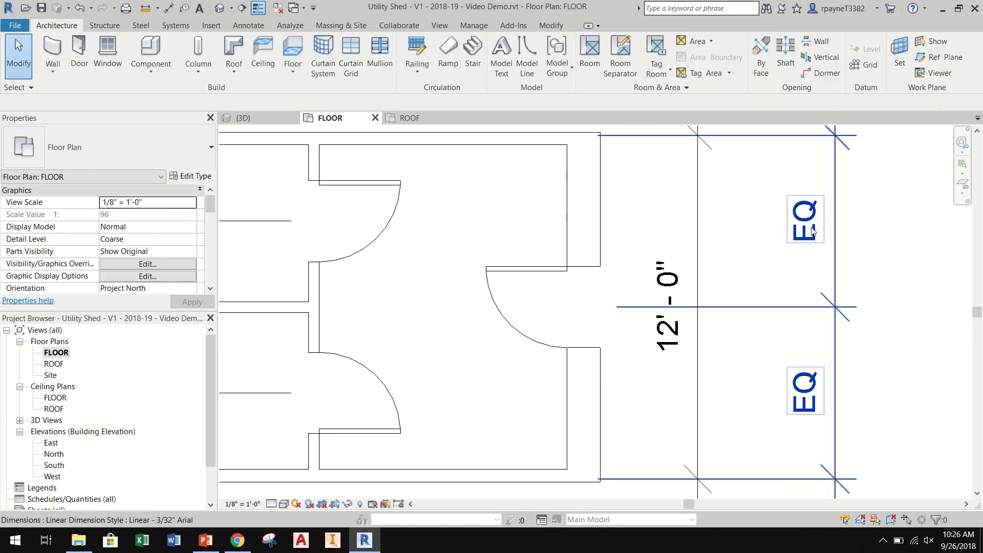
Set the east door dimension string's Equality Display to Value.
{"action": "left_click", "coordinate": [809, 242]}
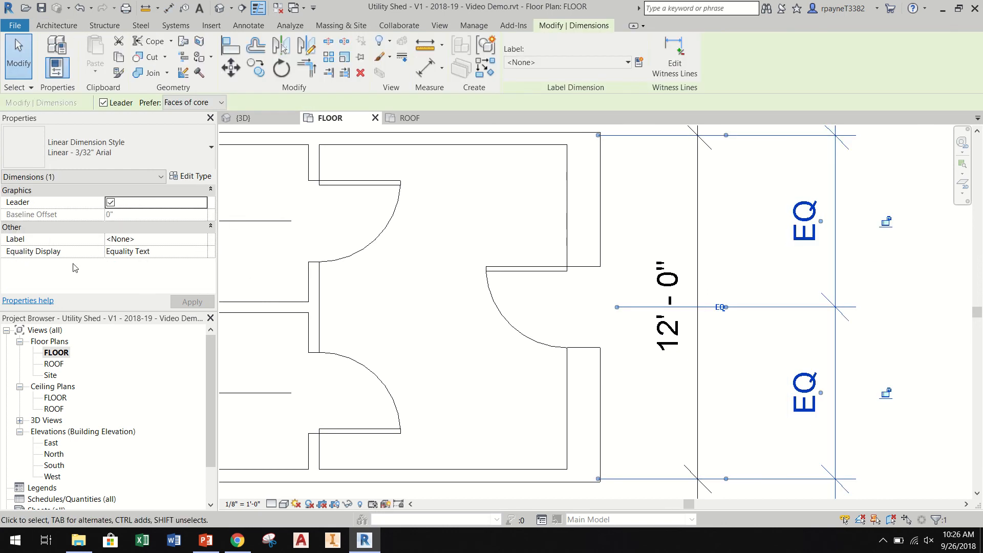
{"action": "left_click", "coordinate": [188, 252]}
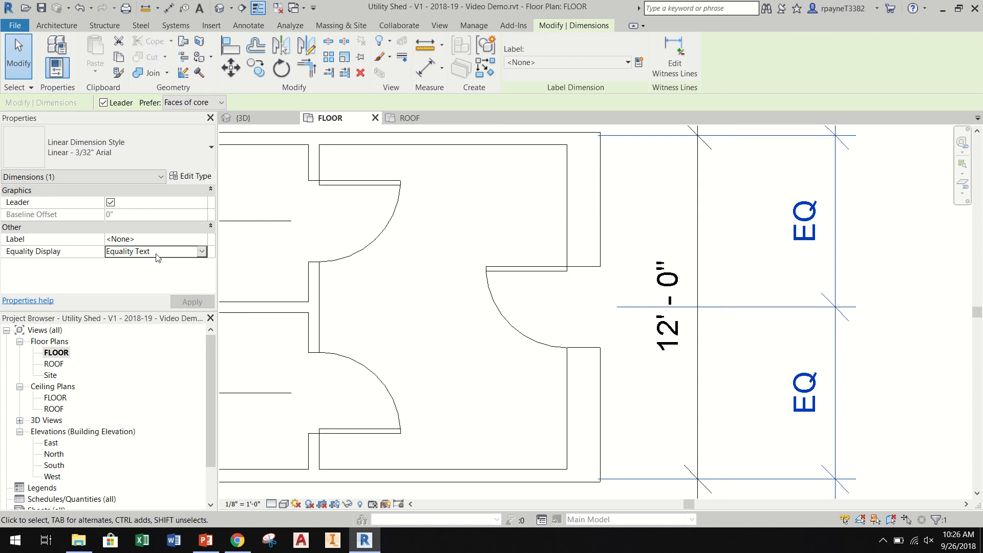
{"action": "left_click", "coordinate": [203, 252]}
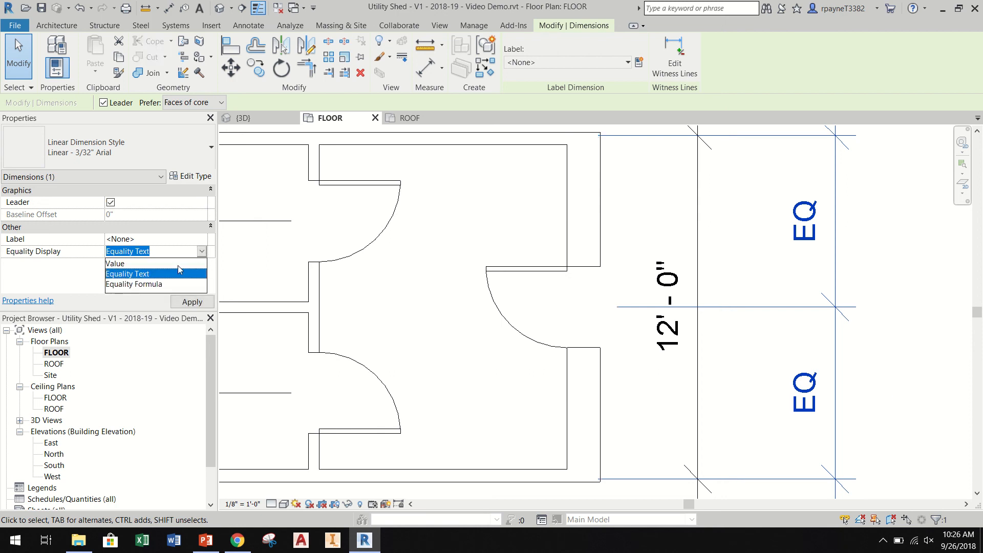
{"action": "left_click", "coordinate": [177, 264]}
{"action": "left_click", "coordinate": [192, 302]}
{"action": "scroll", "coordinate": [529, 333], "scroll_direction": "down", "scroll_amount": 1}
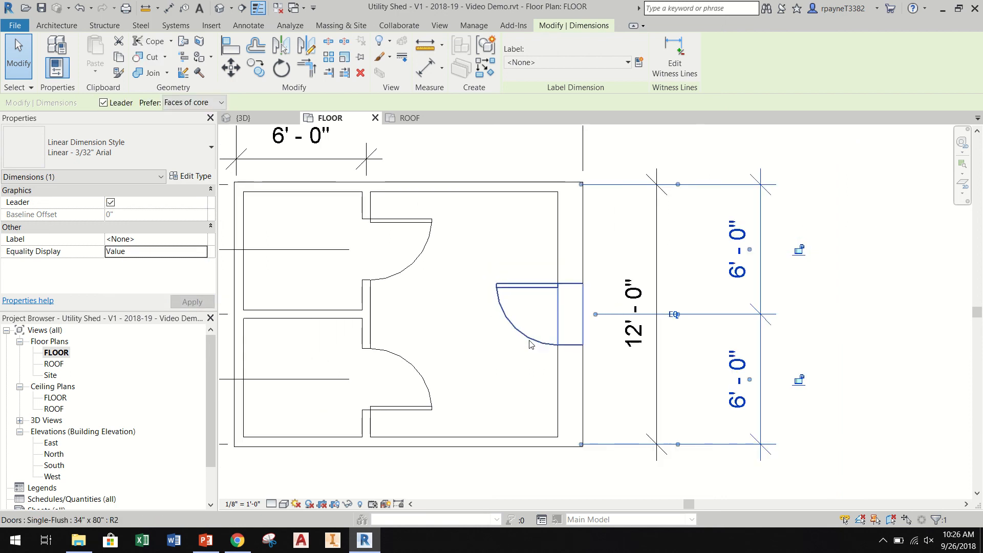
{"action": "key", "text": "Escape"}
Delete the overall 12' dimension east of the shed and move the door dimension string closer to the east wall.
{"action": "left_click", "coordinate": [635, 340]}
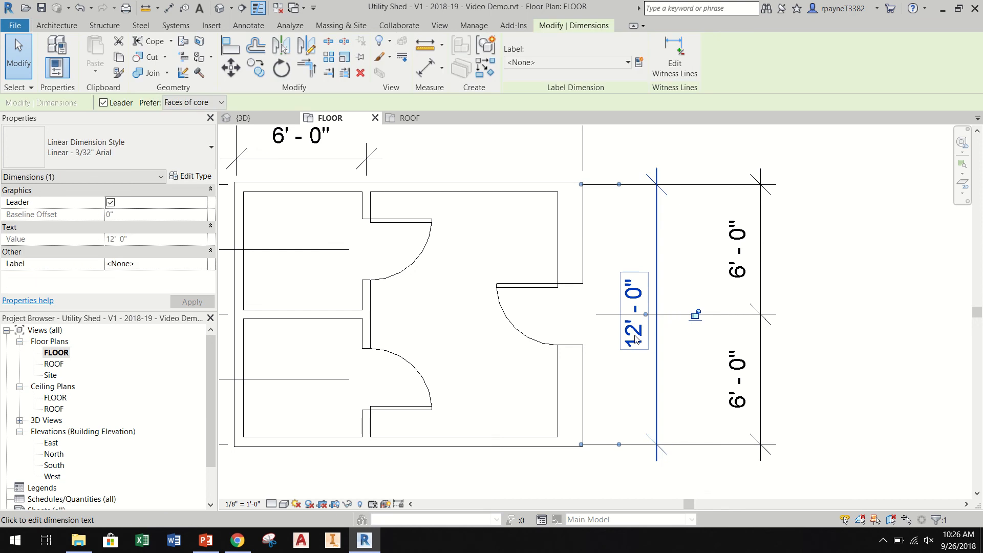
{"action": "key", "text": "Delete"}
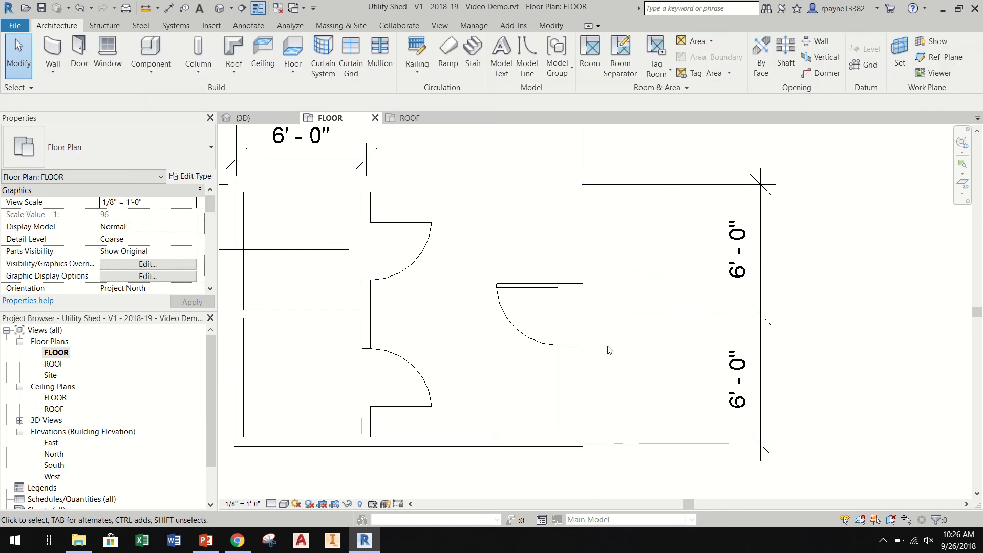
{"action": "left_click", "coordinate": [689, 320]}
{"action": "left_click_drag", "start_coordinate": [758, 422], "coordinate": [629, 429]}
{"action": "left_click", "coordinate": [817, 355]}
{"action": "scroll", "coordinate": [793, 447], "scroll_direction": "down", "scroll_amount": 2}
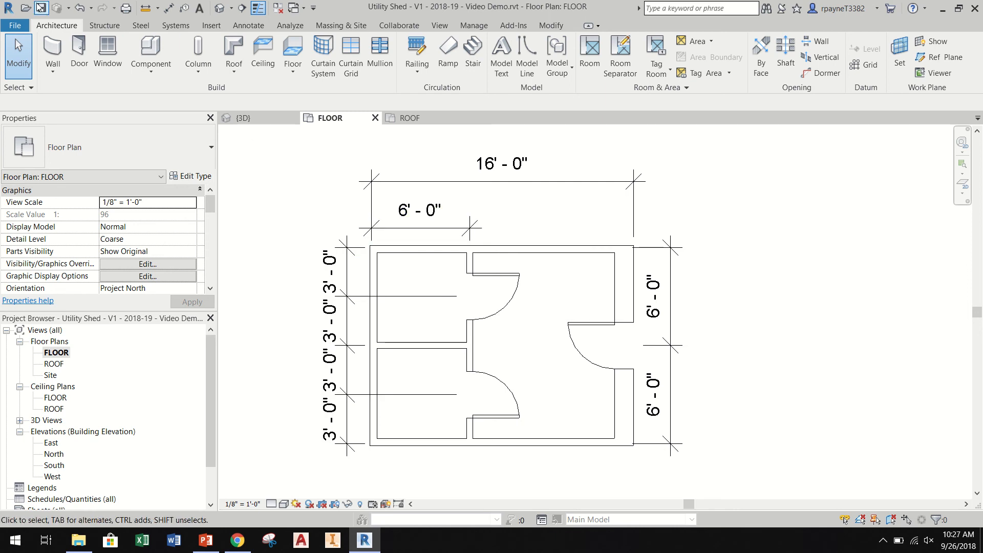
Start placing windows with the Fixed 36" x 48" type.
{"action": "left_click", "coordinate": [109, 52]}
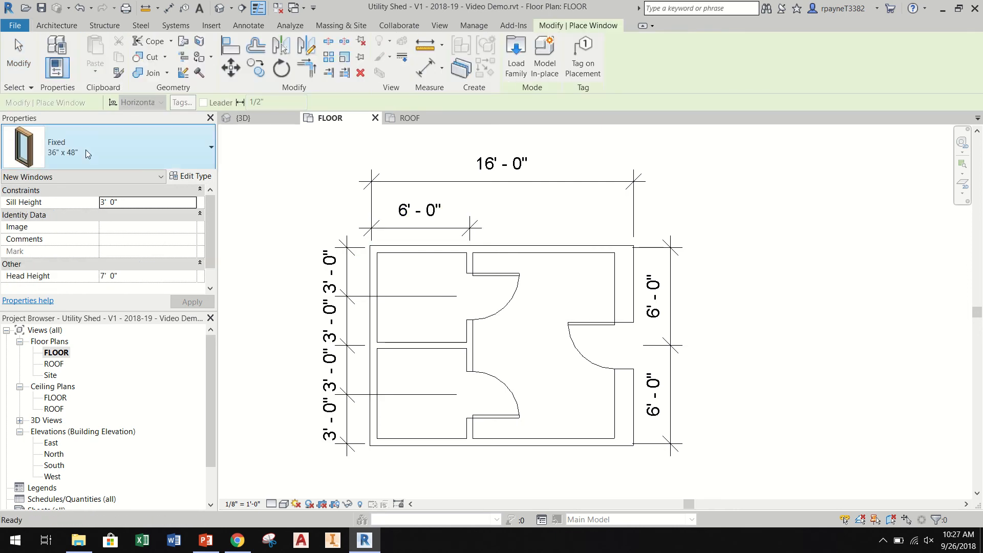
{"action": "left_click", "coordinate": [121, 151]}
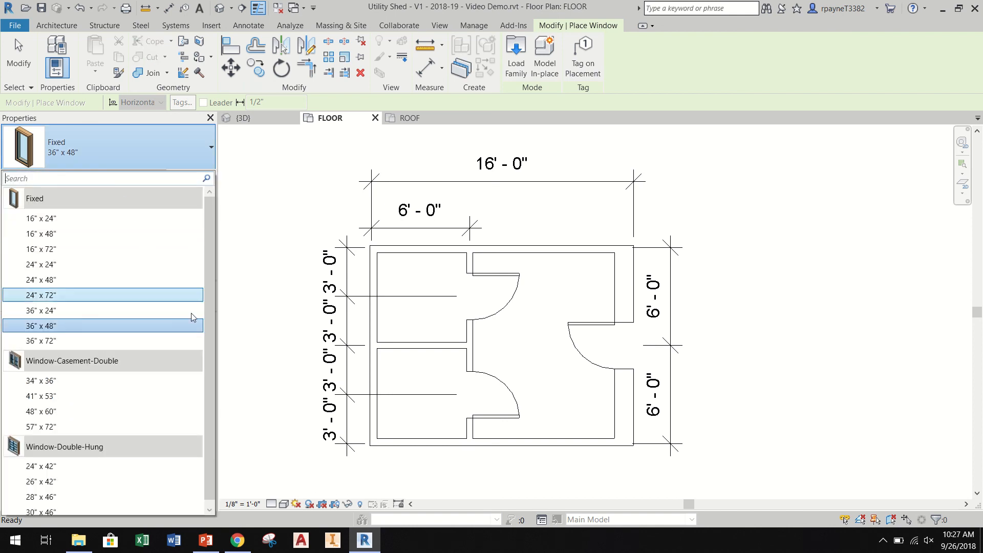
{"action": "scroll", "coordinate": [205, 353], "scroll_direction": "down", "scroll_amount": 1}
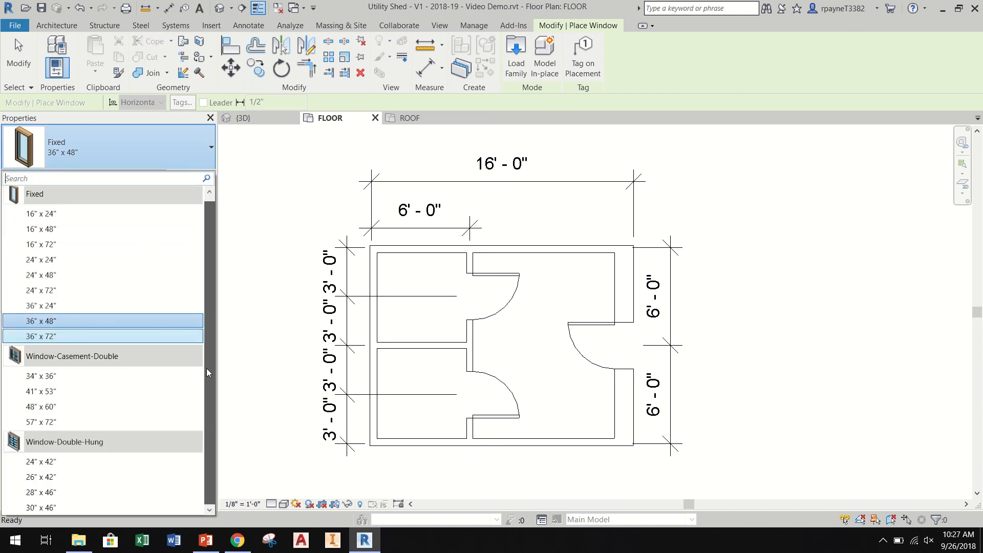
{"action": "mouse_move", "coordinate": [90, 377]}
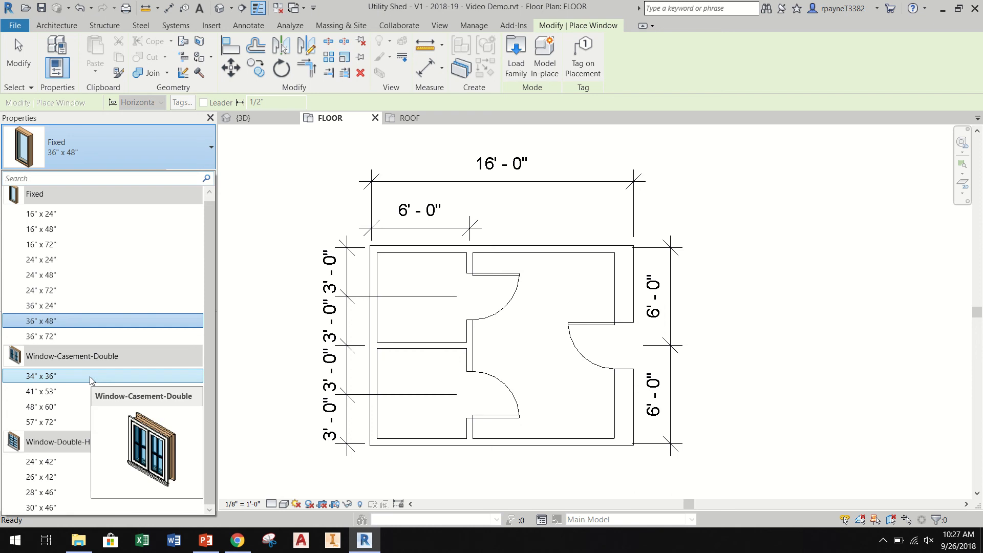
{"action": "scroll", "coordinate": [72, 327], "scroll_direction": "up", "scroll_amount": 1}
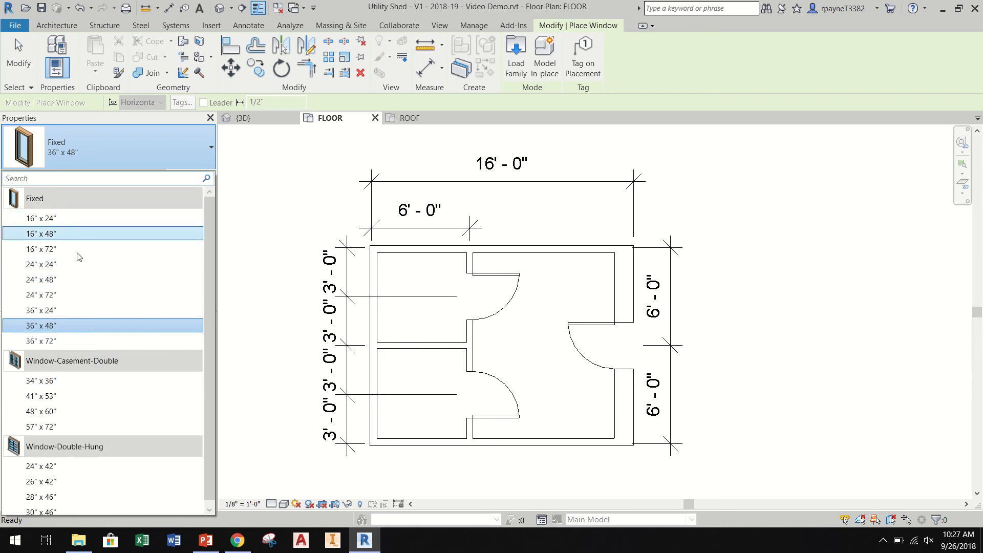
{"action": "scroll", "coordinate": [120, 476], "scroll_direction": "down", "scroll_amount": 1}
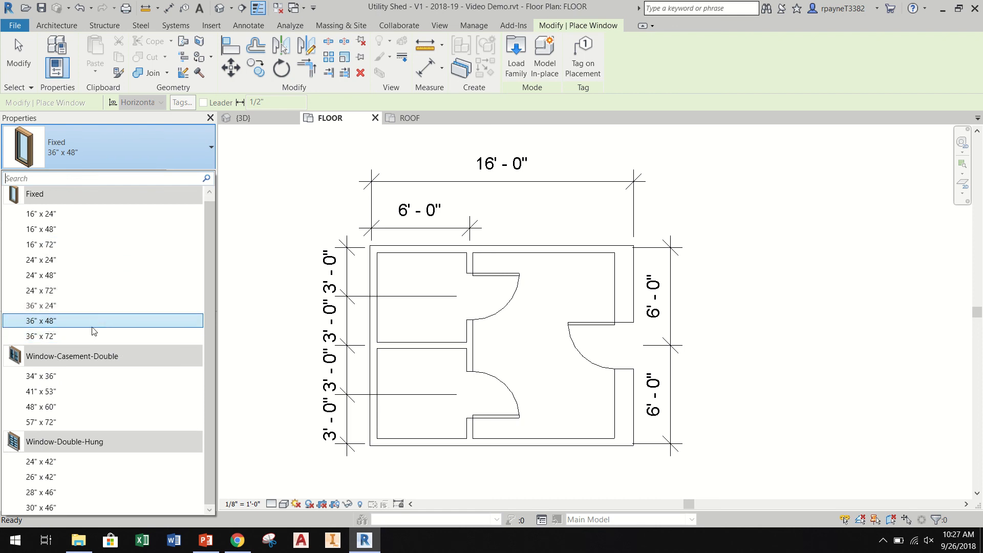
{"action": "mouse_move", "coordinate": [94, 328]}
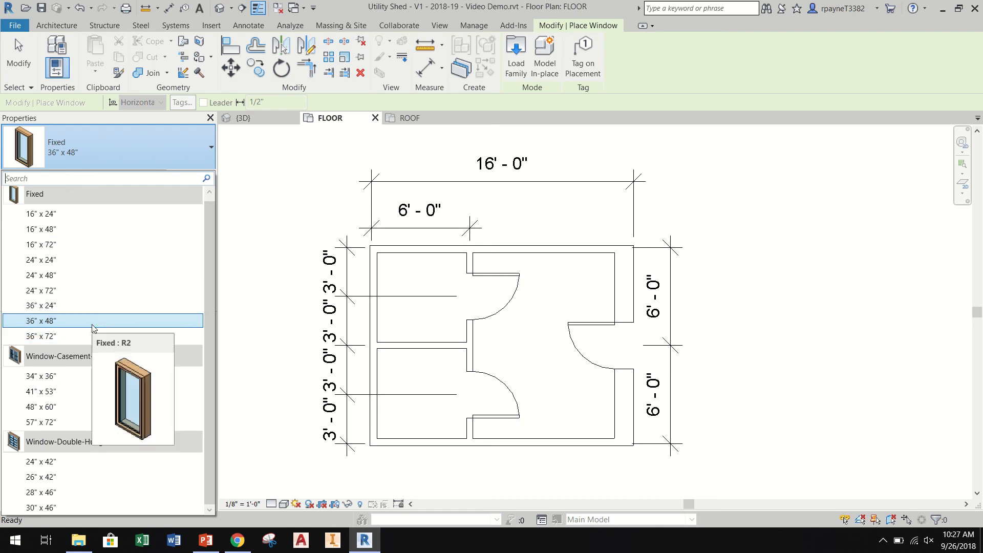
{"action": "left_click", "coordinate": [93, 326]}
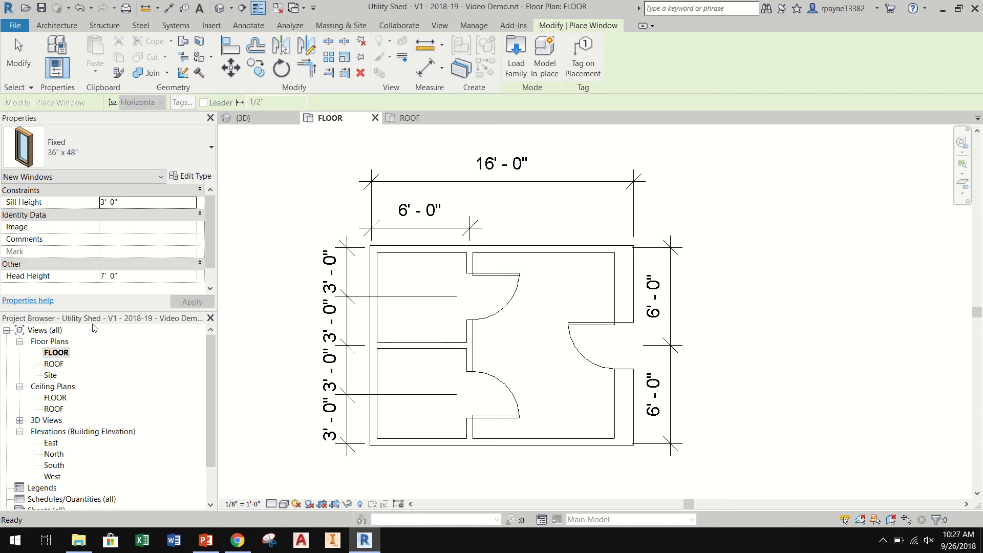
Place four windows, two in the north wall and two in the south wall, one on each side of the interior door partition.
{"action": "scroll", "coordinate": [414, 251], "scroll_direction": "up", "scroll_amount": 3}
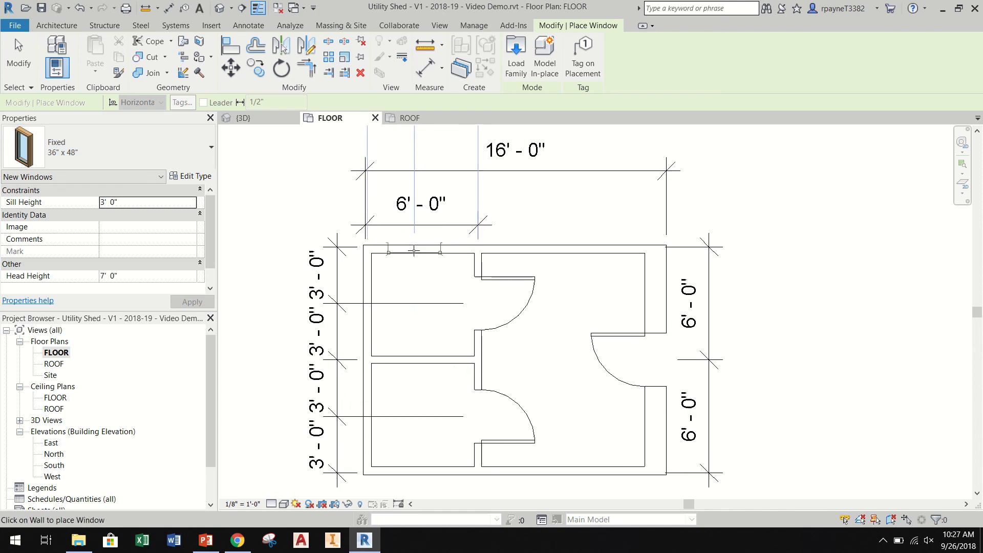
{"action": "scroll", "coordinate": [412, 250], "scroll_direction": "up", "scroll_amount": 2}
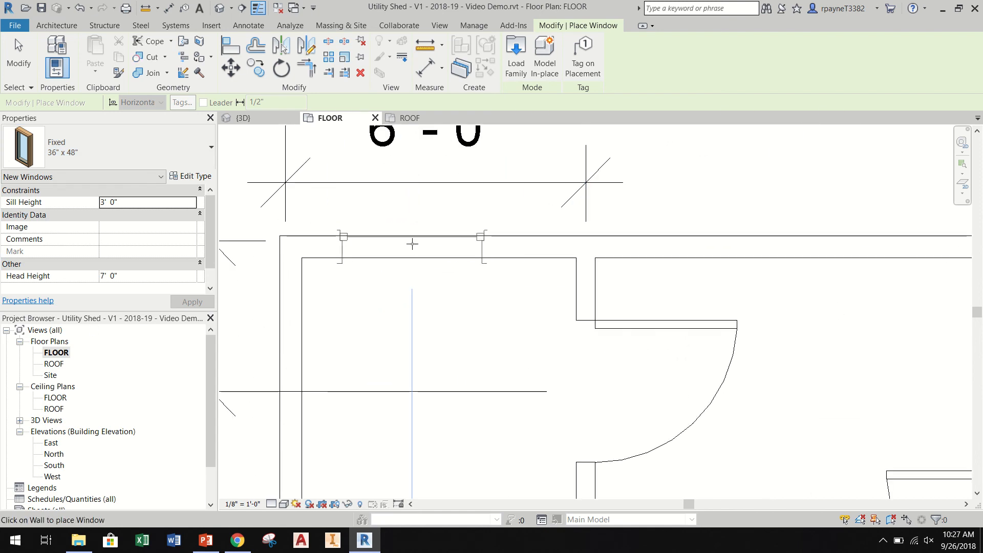
{"action": "left_click", "coordinate": [413, 244]}
{"action": "scroll", "coordinate": [853, 235], "scroll_direction": "down", "scroll_amount": 5}
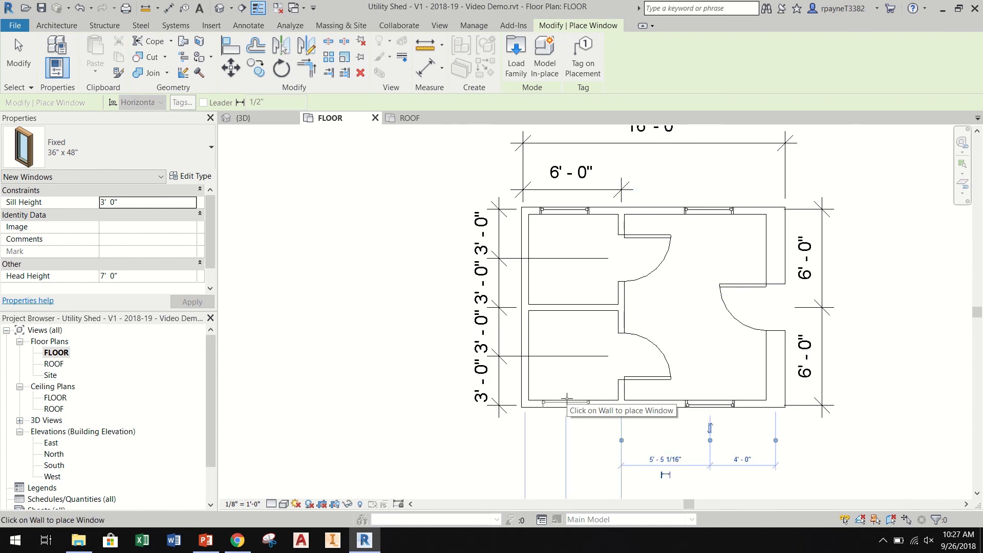
{"action": "left_click", "coordinate": [565, 404]}
{"action": "scroll", "coordinate": [636, 440], "scroll_direction": "up", "scroll_amount": 3}
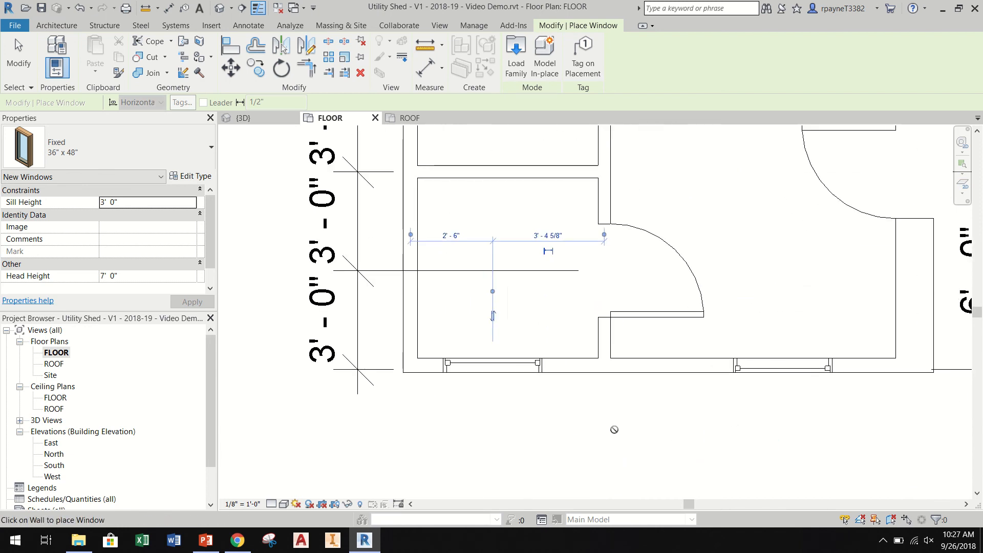
{"action": "key", "text": "Escape"}
{"action": "key", "text": "Escape"}
{"action": "scroll", "coordinate": [563, 418], "scroll_direction": "down", "scroll_amount": 2}
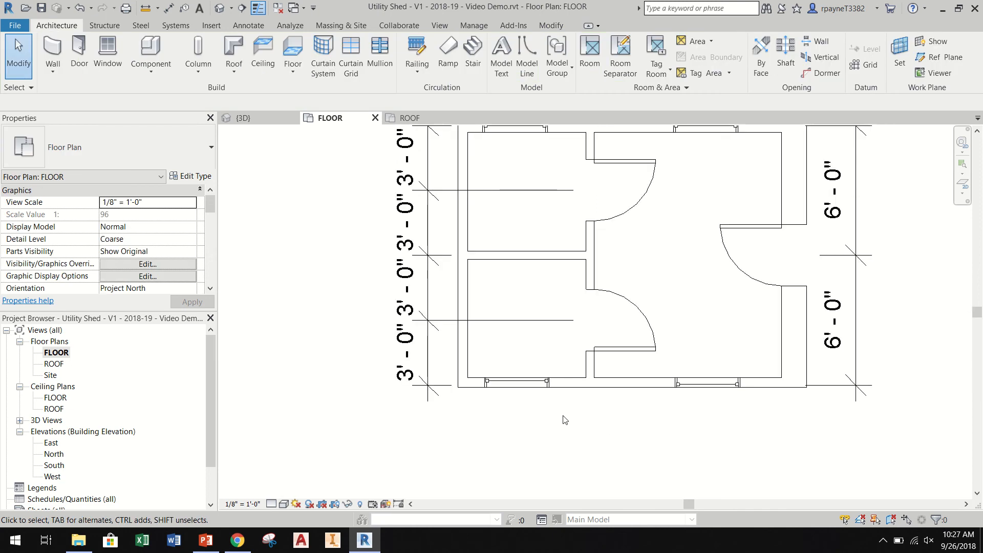
{"action": "scroll", "coordinate": [565, 420], "scroll_direction": "down", "scroll_amount": 1}
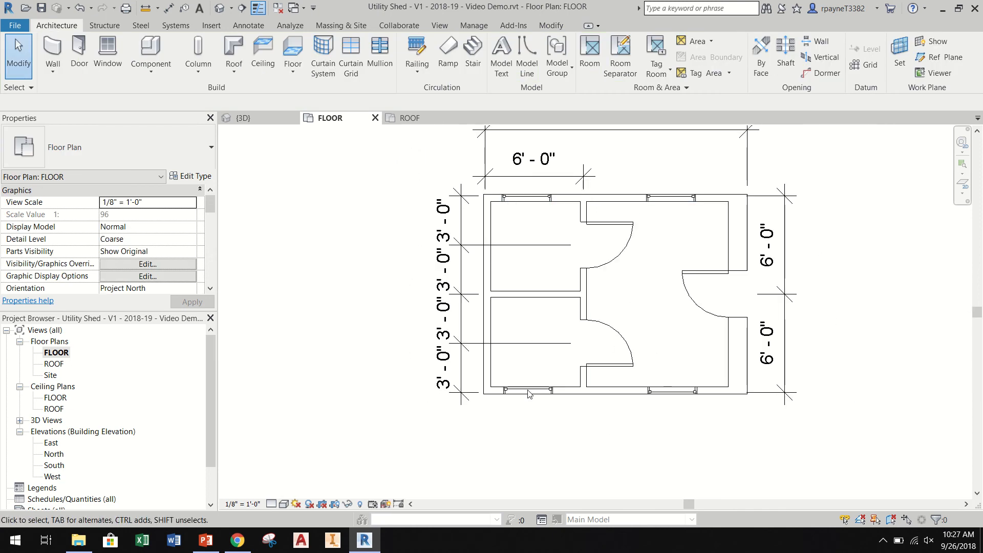
Inspect the south wall's windows in the floor plan and up close in the 3D view to compare which way they face.
{"action": "scroll", "coordinate": [529, 394], "scroll_direction": "up", "scroll_amount": 3}
{"action": "scroll", "coordinate": [525, 399], "scroll_direction": "down", "scroll_amount": 1}
{"action": "scroll", "coordinate": [526, 400], "scroll_direction": "up", "scroll_amount": 1}
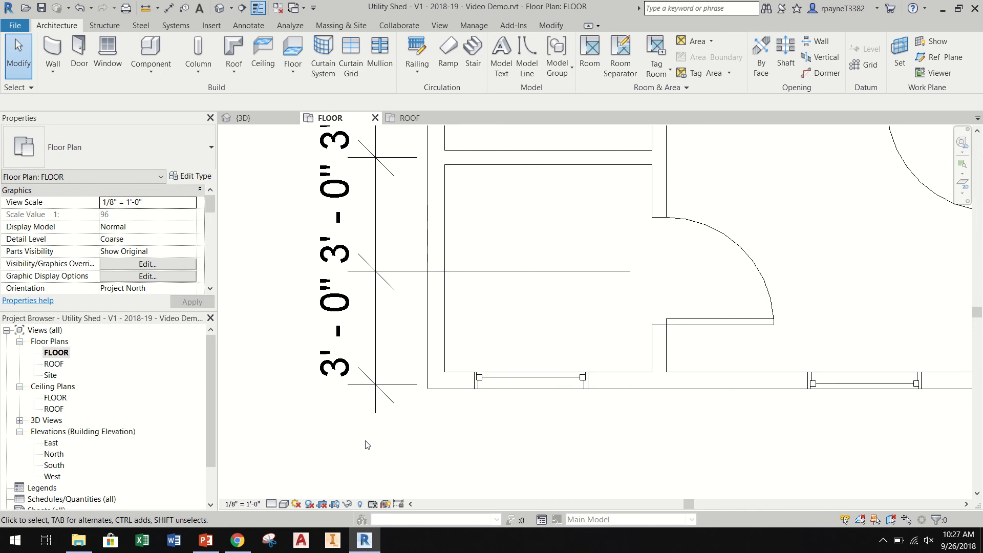
{"action": "left_click", "coordinate": [219, 8]}
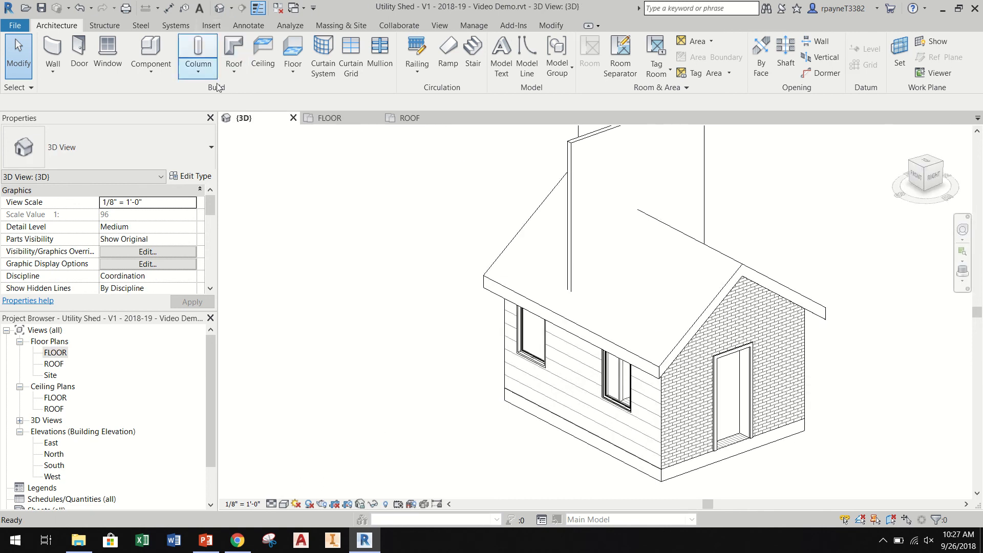
{"action": "scroll", "coordinate": [609, 377], "scroll_direction": "up", "scroll_amount": 8}
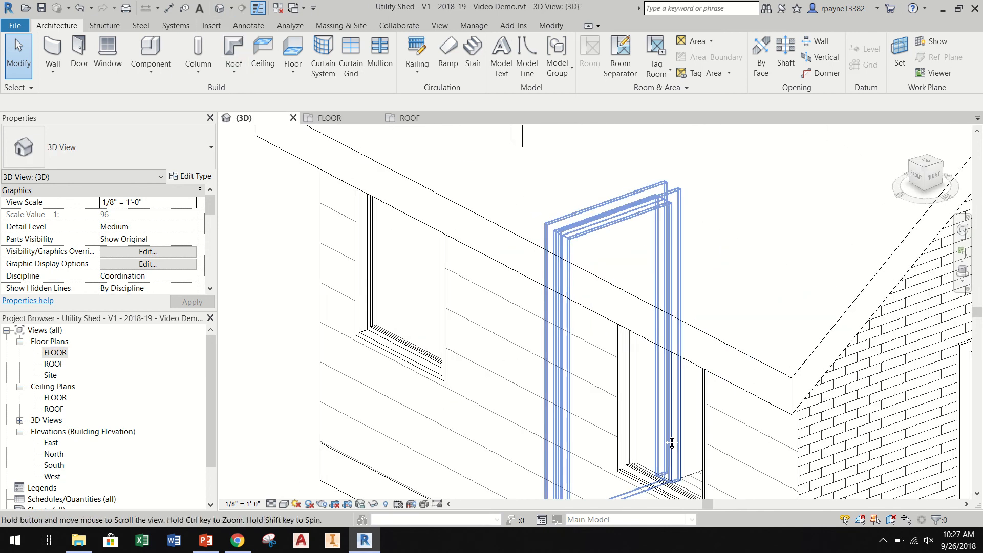
{"action": "scroll", "coordinate": [655, 361], "scroll_direction": "up", "scroll_amount": 2}
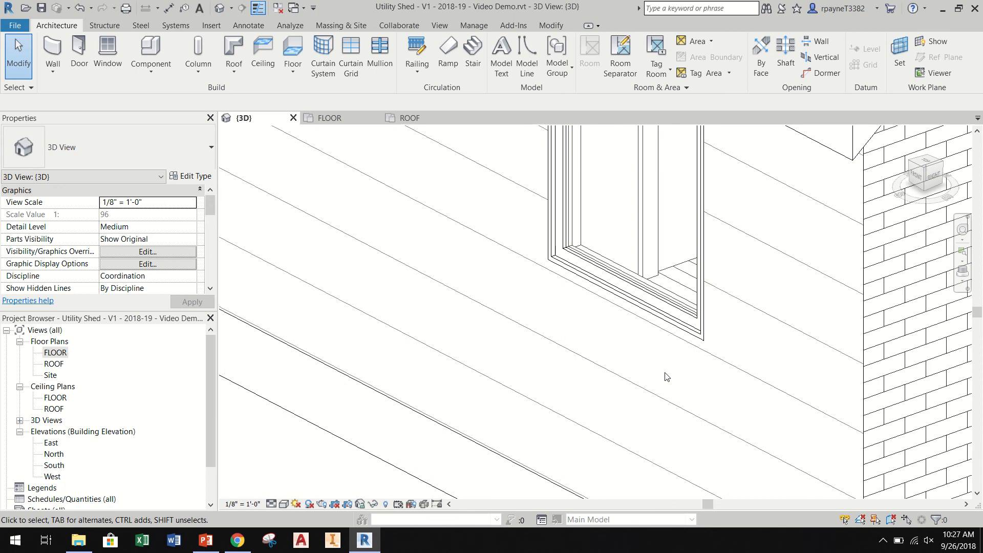
{"action": "scroll", "coordinate": [665, 374], "scroll_direction": "down", "scroll_amount": 4}
{"action": "scroll", "coordinate": [664, 379], "scroll_direction": "down", "scroll_amount": 3}
{"action": "scroll", "coordinate": [453, 305], "scroll_direction": "up", "scroll_amount": 8}
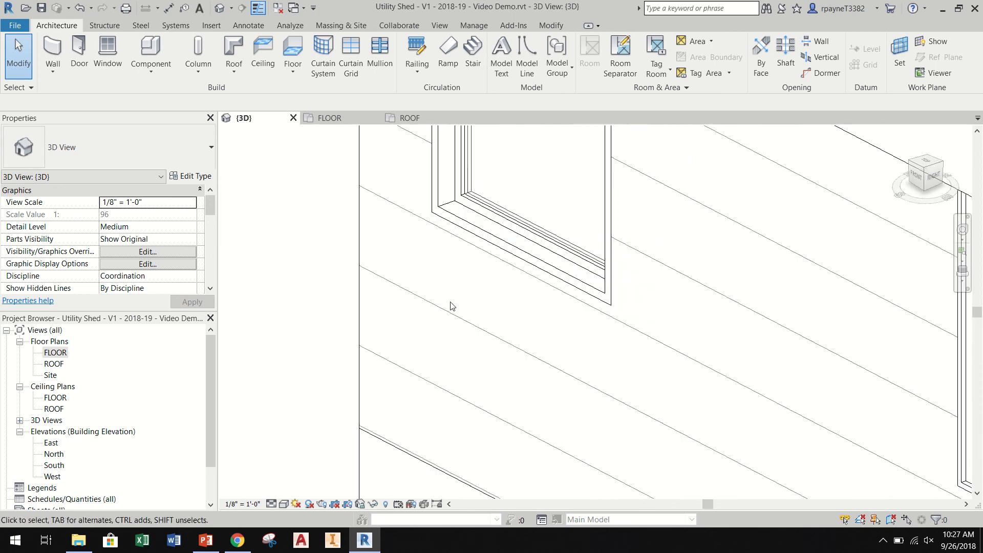
{"action": "scroll", "coordinate": [452, 303], "scroll_direction": "down", "scroll_amount": 2}
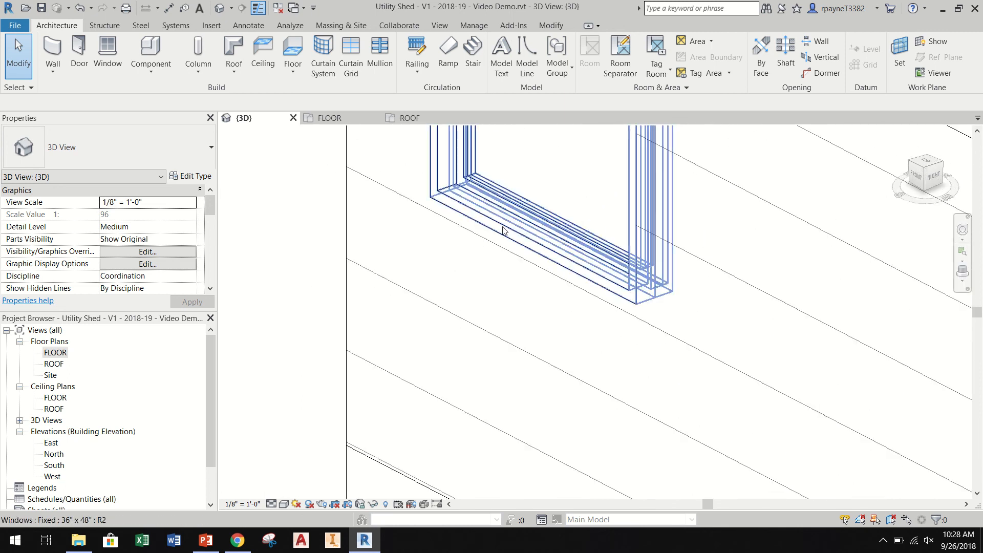
{"action": "scroll", "coordinate": [303, 355], "scroll_direction": "down", "scroll_amount": 3}
{"action": "scroll", "coordinate": [430, 376], "scroll_direction": "down", "scroll_amount": 1}
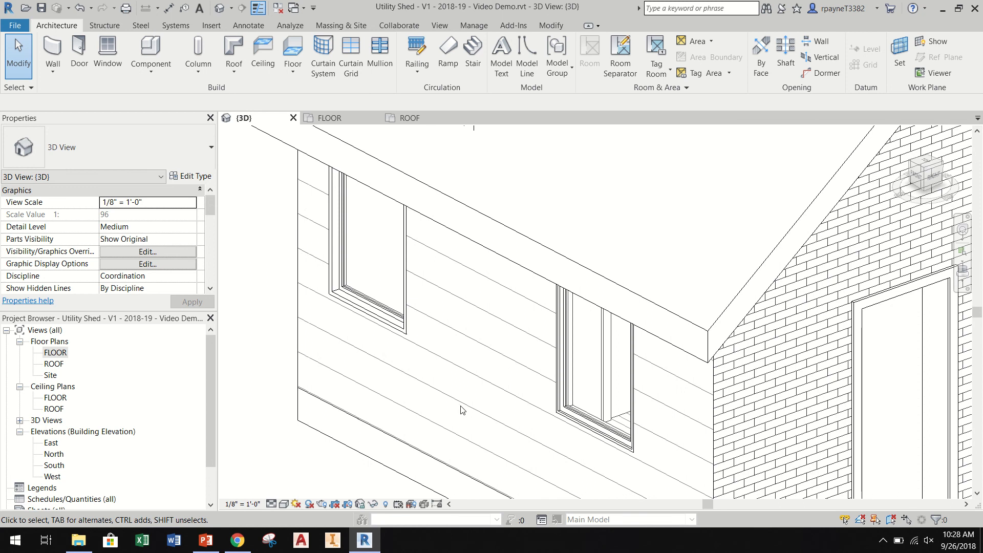
In the FLOOR plan, flip the instance facing of the west window in the south wall.
{"action": "double_click", "coordinate": [55, 353]}
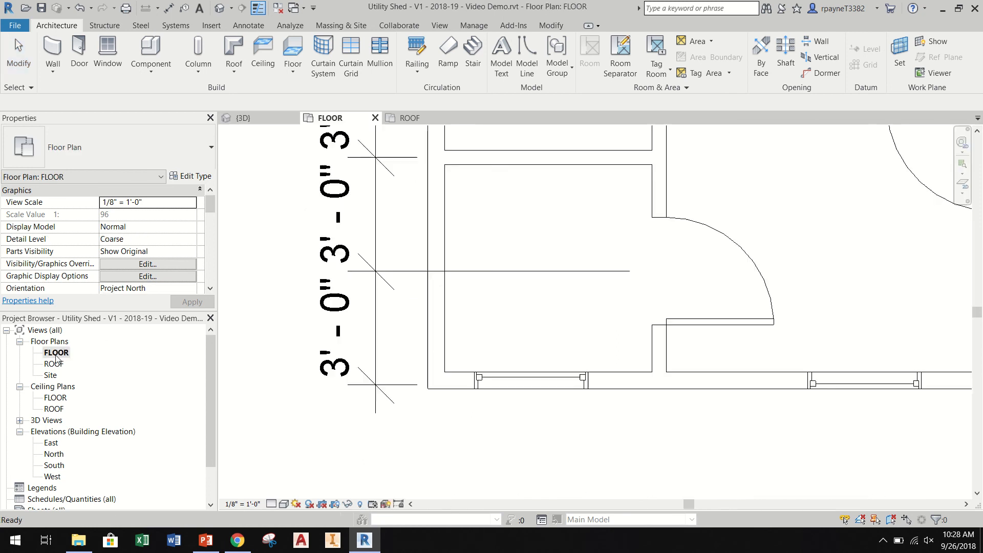
{"action": "left_click", "coordinate": [544, 384]}
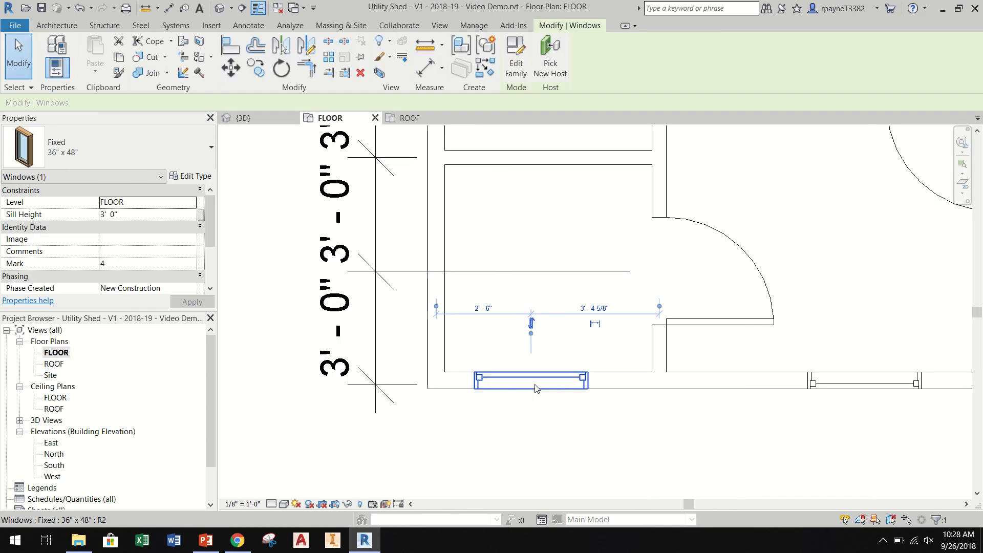
{"action": "left_click", "coordinate": [531, 324]}
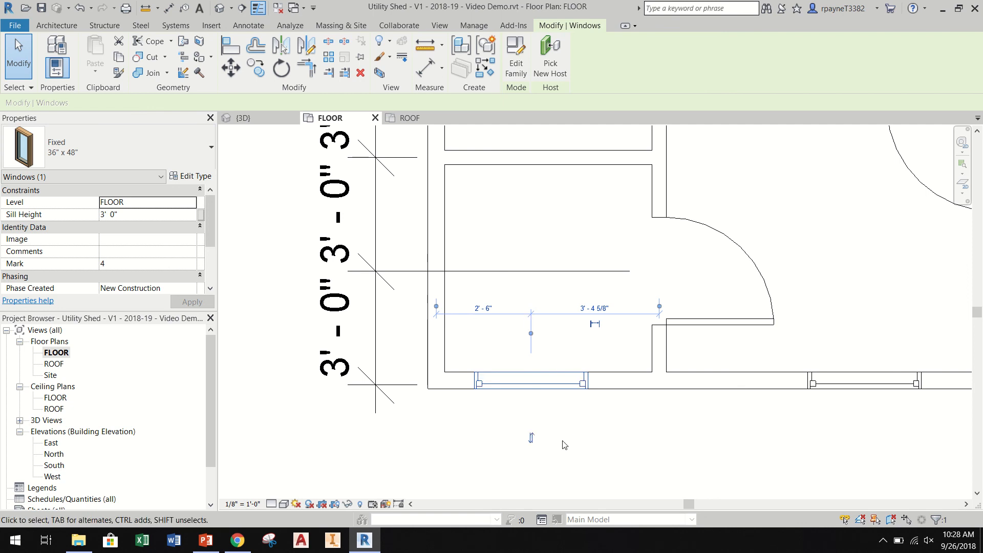
Check the facing of the south wall's east window and of both north-wall windows.
{"action": "left_click", "coordinate": [840, 384]}
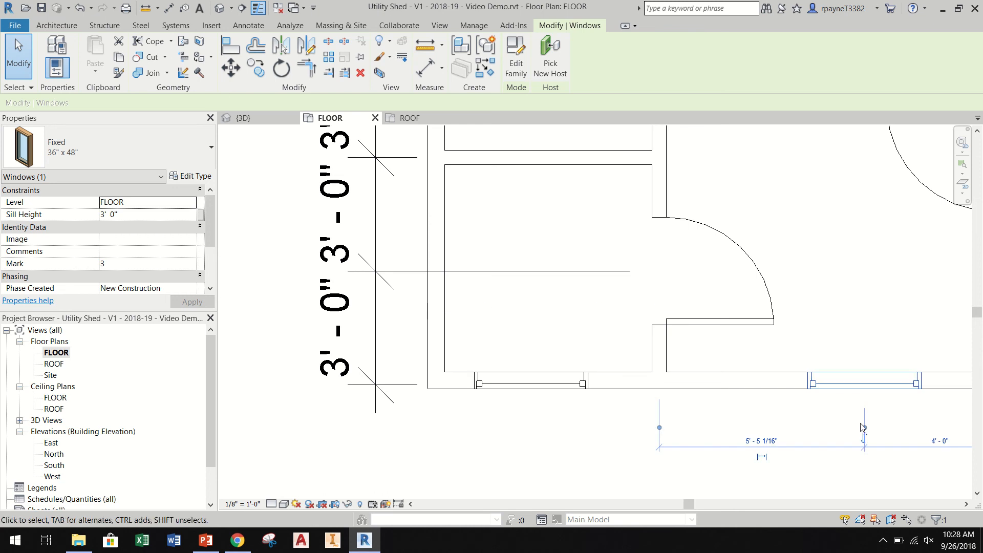
{"action": "left_click", "coordinate": [816, 456]}
{"action": "scroll", "coordinate": [814, 461], "scroll_direction": "down", "scroll_amount": 4}
{"action": "left_click", "coordinate": [819, 234]}
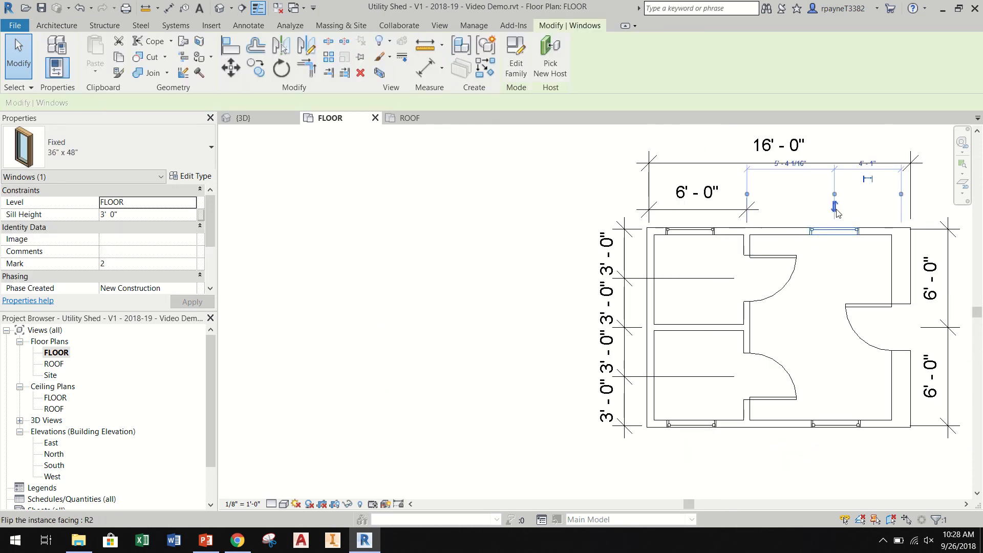
{"action": "left_click", "coordinate": [796, 203]}
{"action": "left_click", "coordinate": [701, 234]}
{"action": "left_click", "coordinate": [704, 267]}
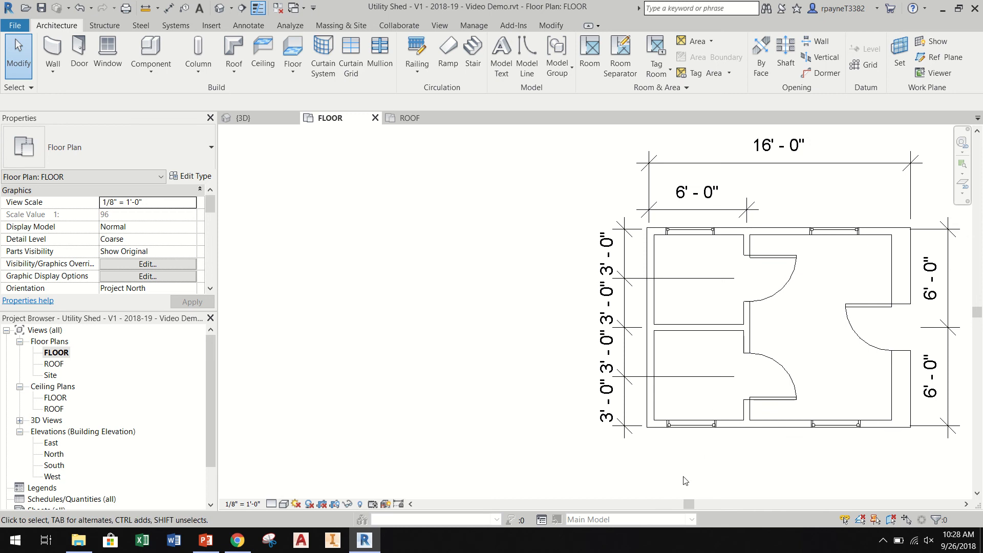
Place an aligned dimension string below the south wall from the west wall's core face through the west window's center to the partition's center.
{"action": "scroll", "coordinate": [730, 457], "scroll_direction": "up", "scroll_amount": 2}
{"action": "scroll", "coordinate": [725, 463], "scroll_direction": "down", "scroll_amount": 1}
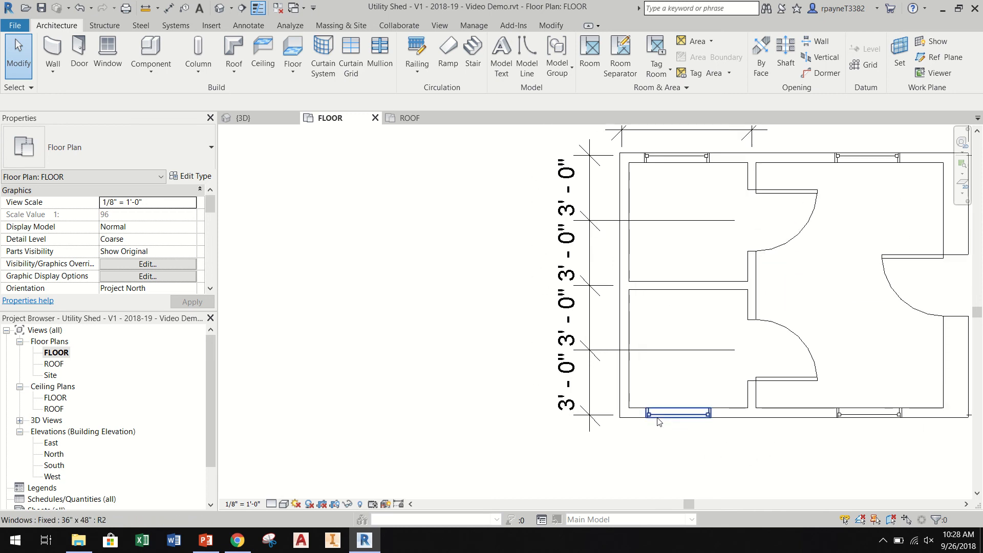
{"action": "scroll", "coordinate": [751, 423], "scroll_direction": "up", "scroll_amount": 2}
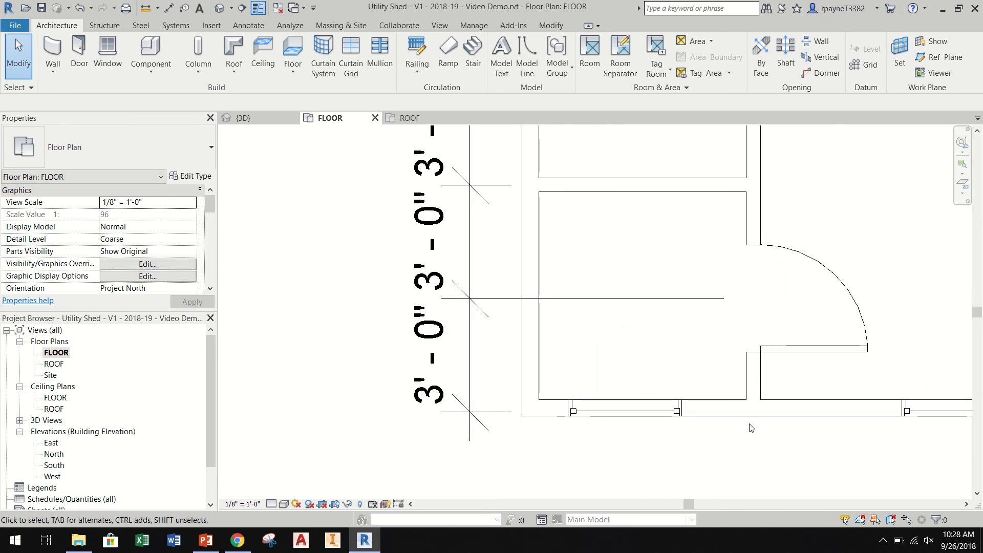
{"action": "key", "text": "d"}
{"action": "key", "text": "i"}
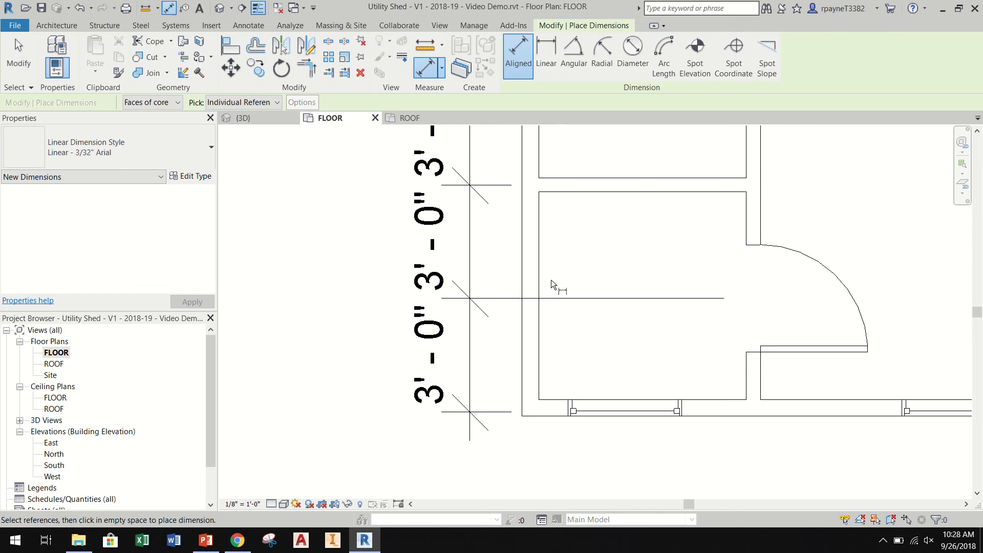
{"action": "left_click", "coordinate": [523, 399]}
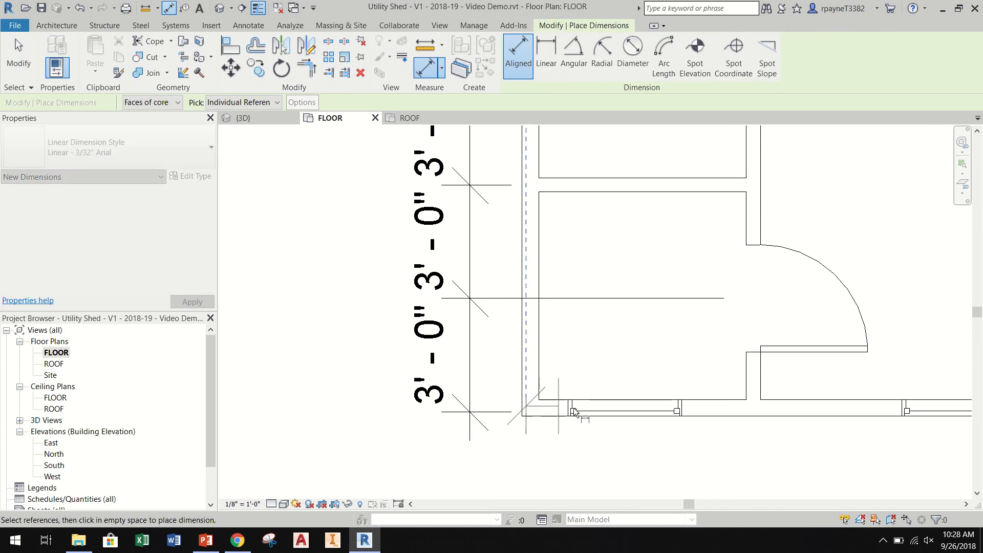
{"action": "left_click", "coordinate": [631, 413]}
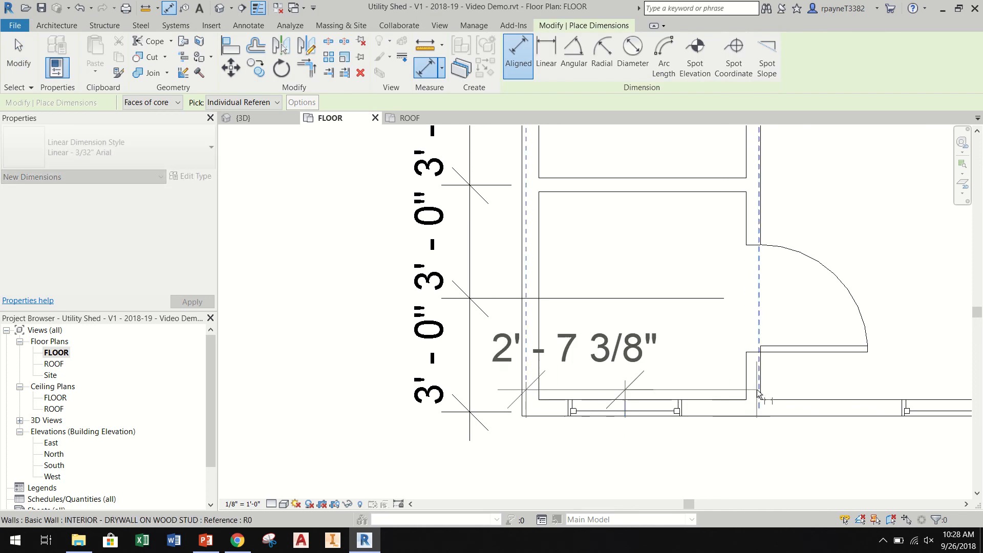
{"action": "left_click", "coordinate": [754, 391]}
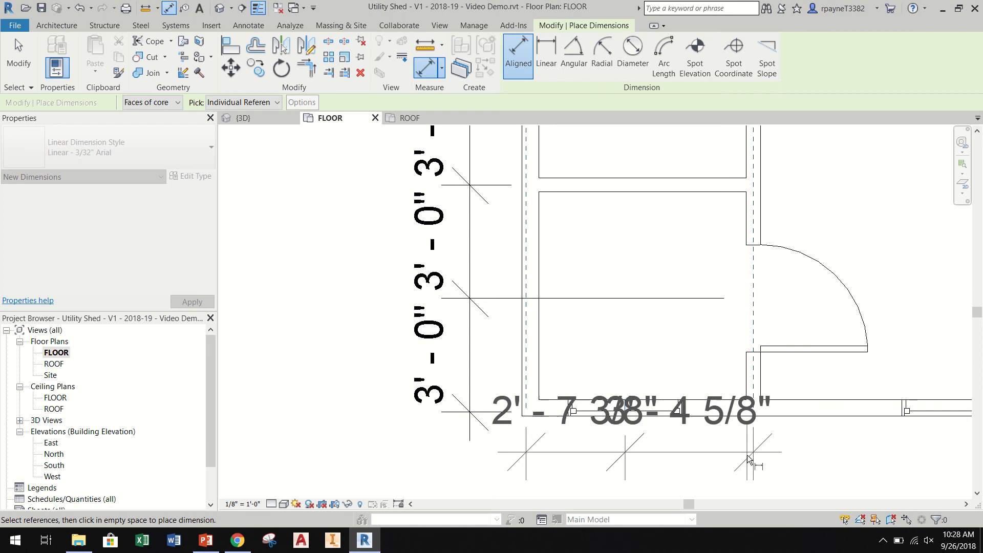
{"action": "scroll", "coordinate": [695, 402], "scroll_direction": "down", "scroll_amount": 2}
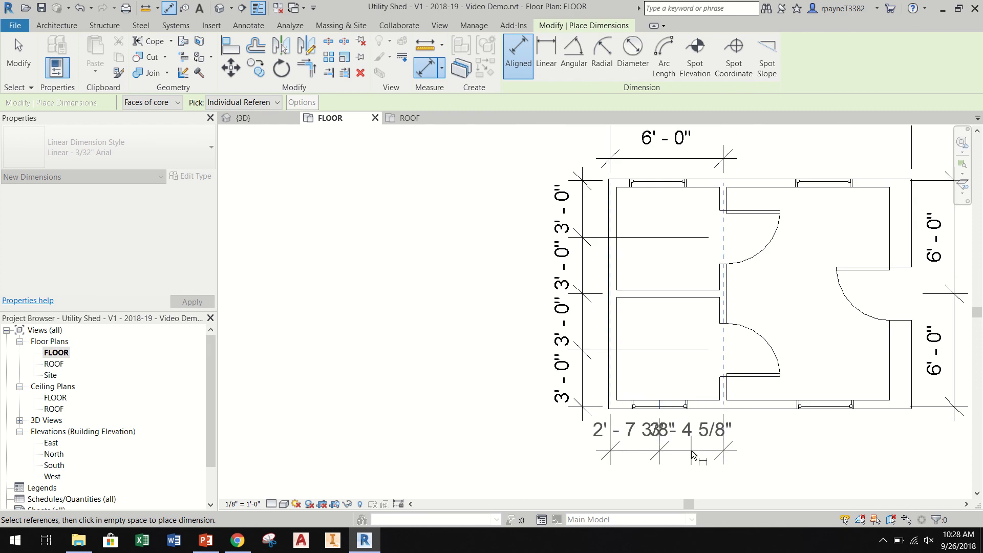
{"action": "left_click", "coordinate": [688, 449]}
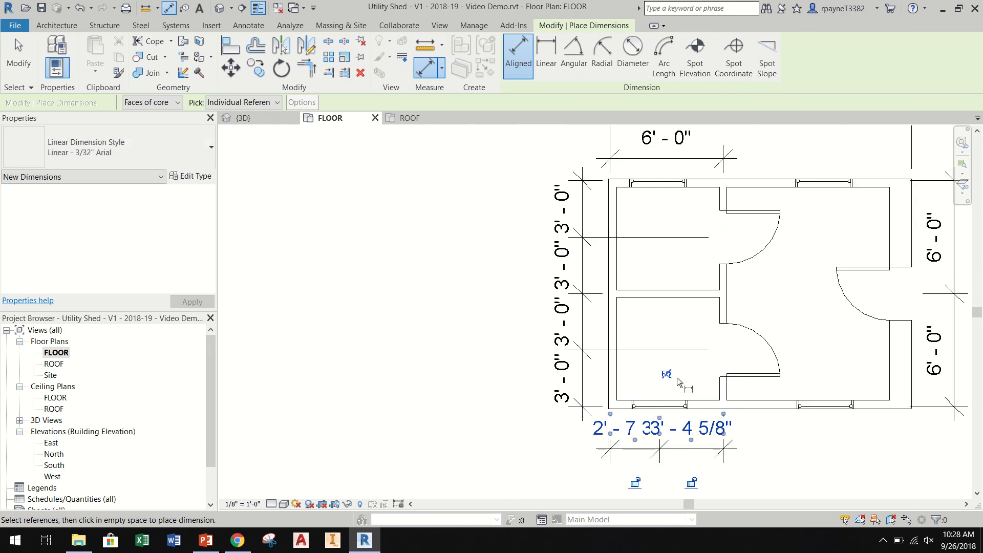
Apply the equality constraint to the new dimension string to center the west window between the west wall and the partition.
{"action": "left_click", "coordinate": [666, 374]}
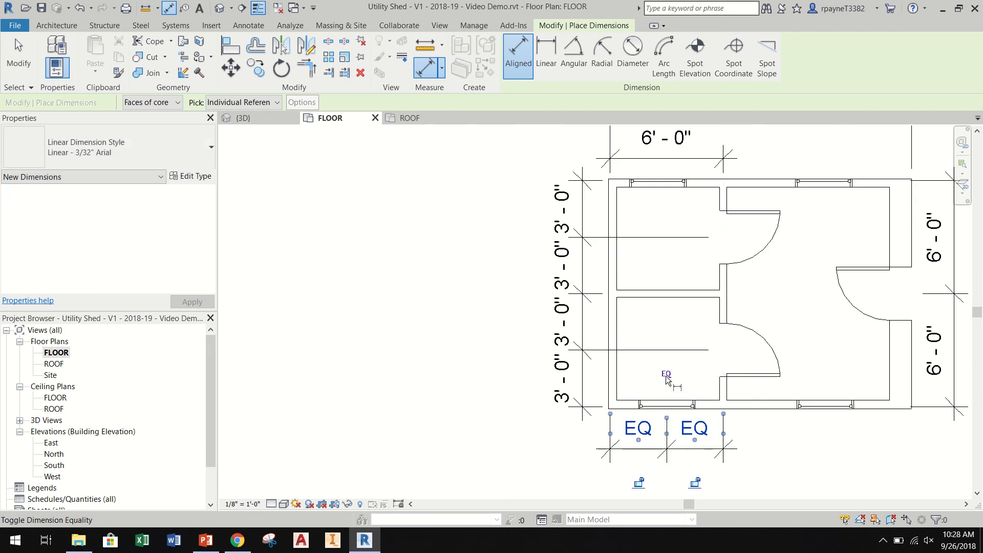
{"action": "left_click", "coordinate": [775, 441]}
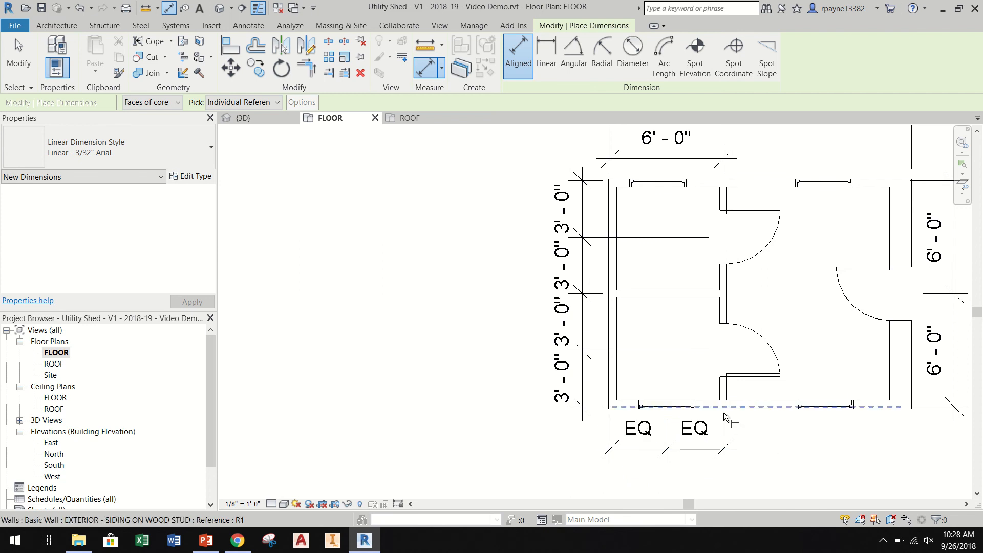
{"action": "key", "text": "Escape"}
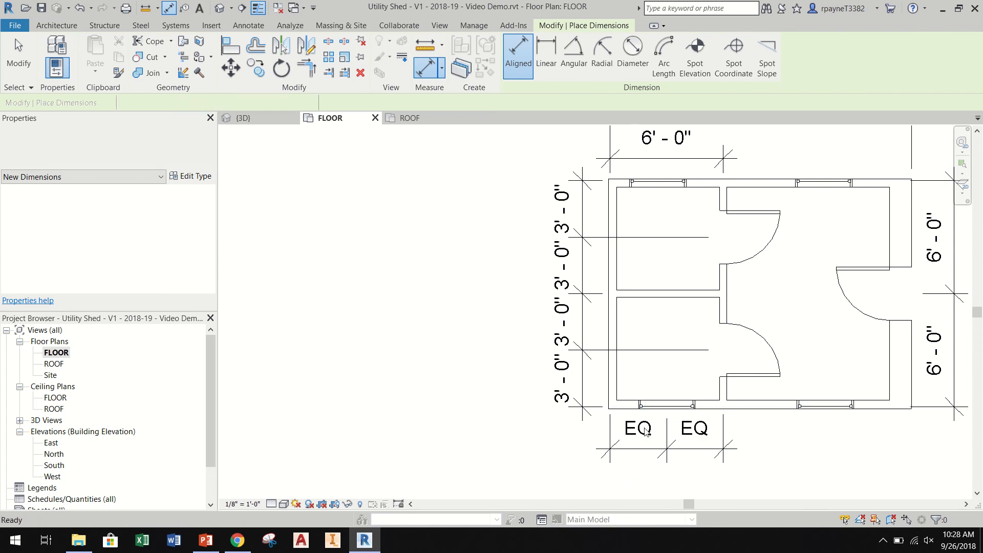
Set the south-west window dimension string's Equality Display to Value.
{"action": "left_click", "coordinate": [646, 429]}
{"action": "left_click", "coordinate": [174, 251]}
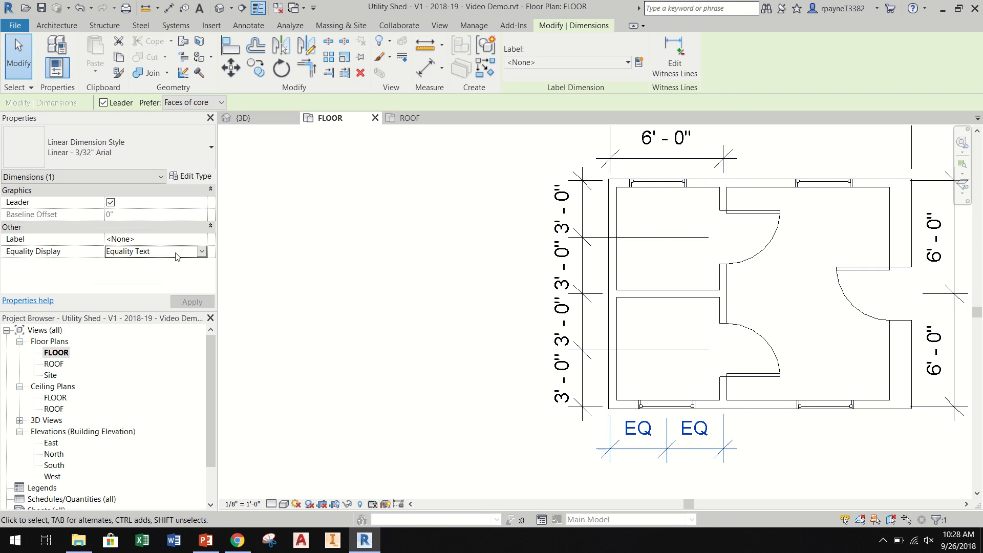
{"action": "left_click", "coordinate": [202, 251]}
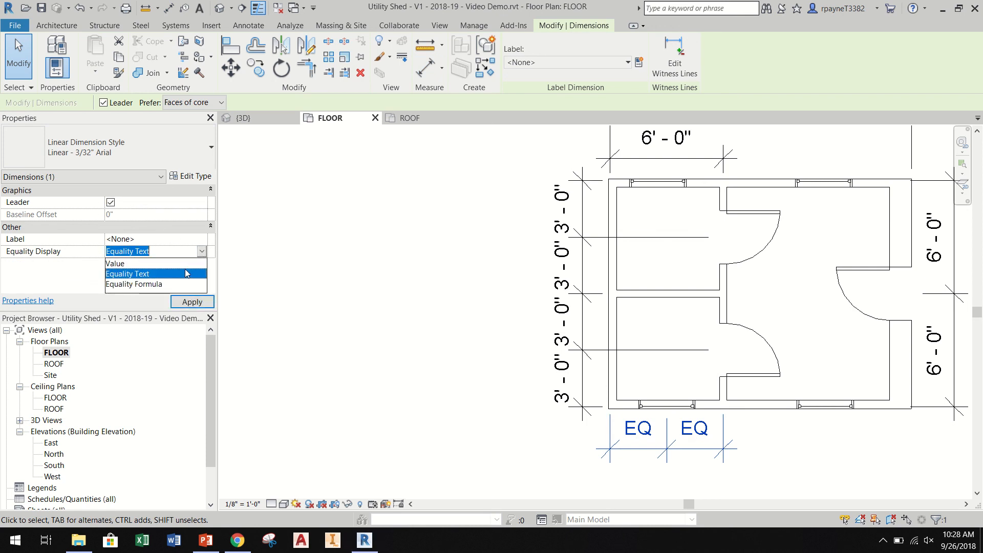
{"action": "left_click", "coordinate": [187, 273]}
{"action": "left_click", "coordinate": [190, 256]}
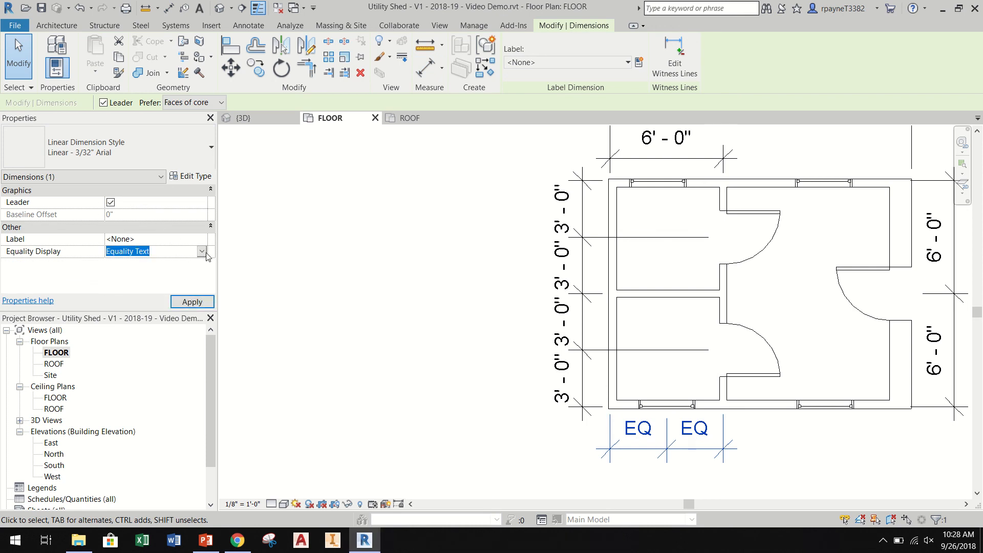
{"action": "left_click", "coordinate": [201, 251]}
{"action": "left_click", "coordinate": [188, 264]}
{"action": "left_click", "coordinate": [188, 303]}
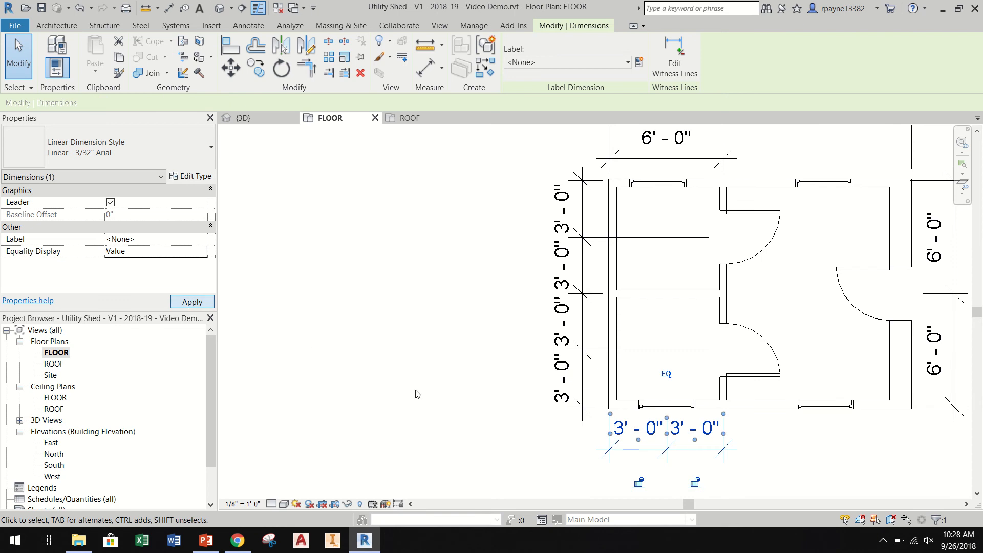
{"action": "left_click", "coordinate": [766, 453]}
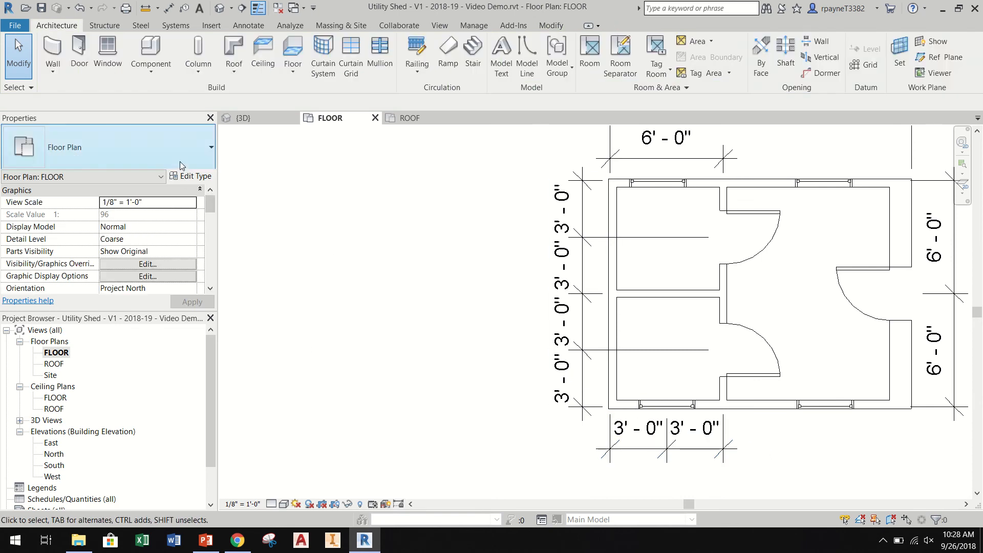
Dimension from the partition's center to the center of the south wall's east window, in line with the existing south dimension string.
{"action": "left_click", "coordinate": [169, 9]}
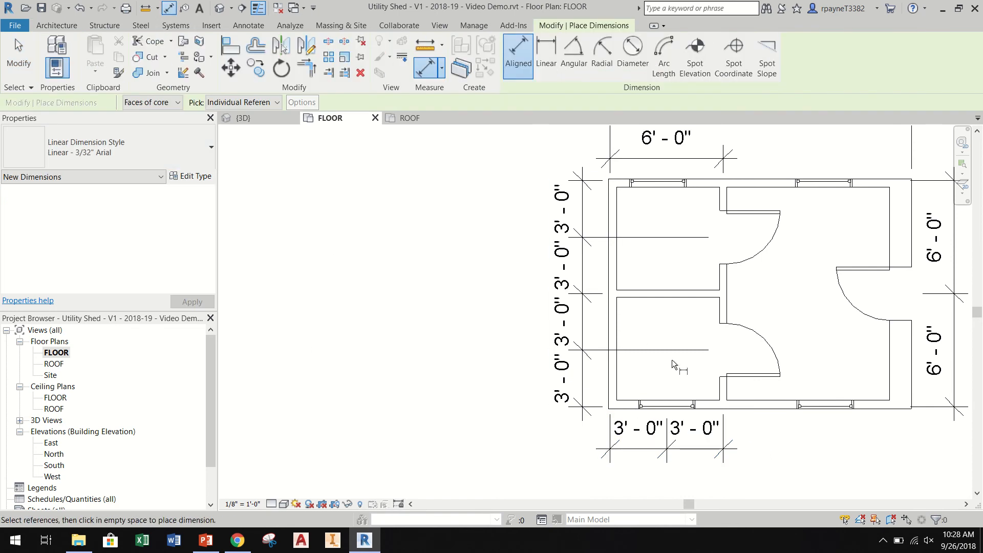
{"action": "scroll", "coordinate": [723, 408], "scroll_direction": "up", "scroll_amount": 2}
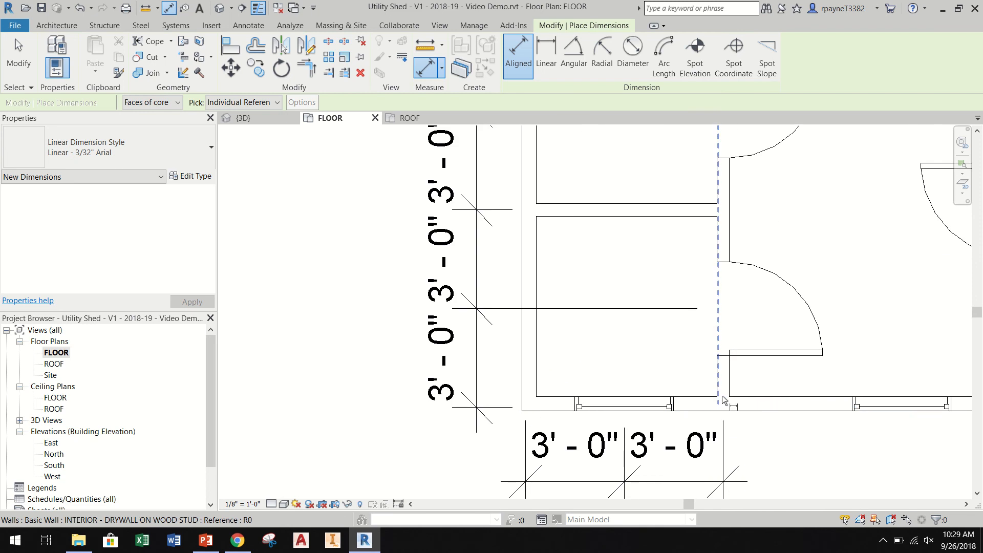
{"action": "left_click", "coordinate": [723, 394]}
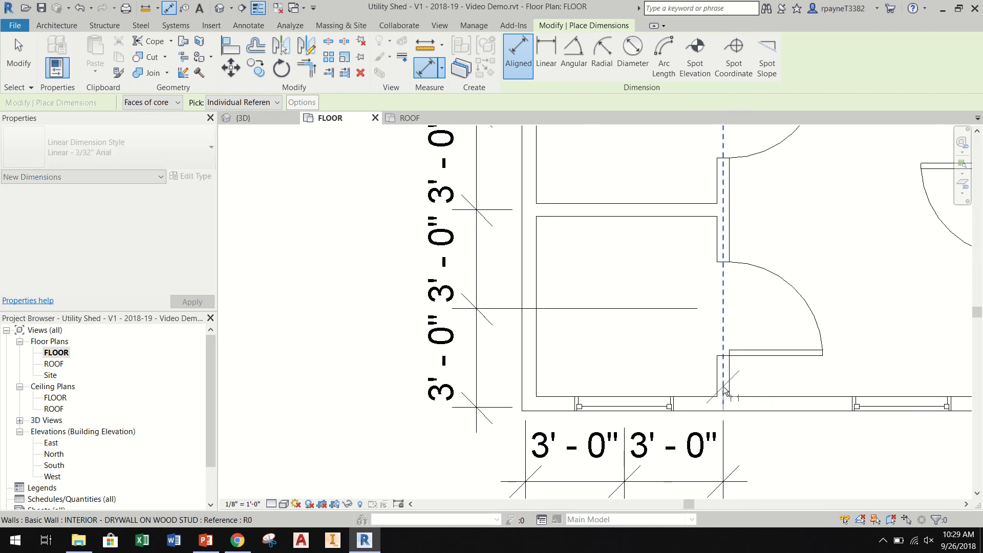
{"action": "left_click", "coordinate": [903, 408]}
{"action": "left_click", "coordinate": [730, 483]}
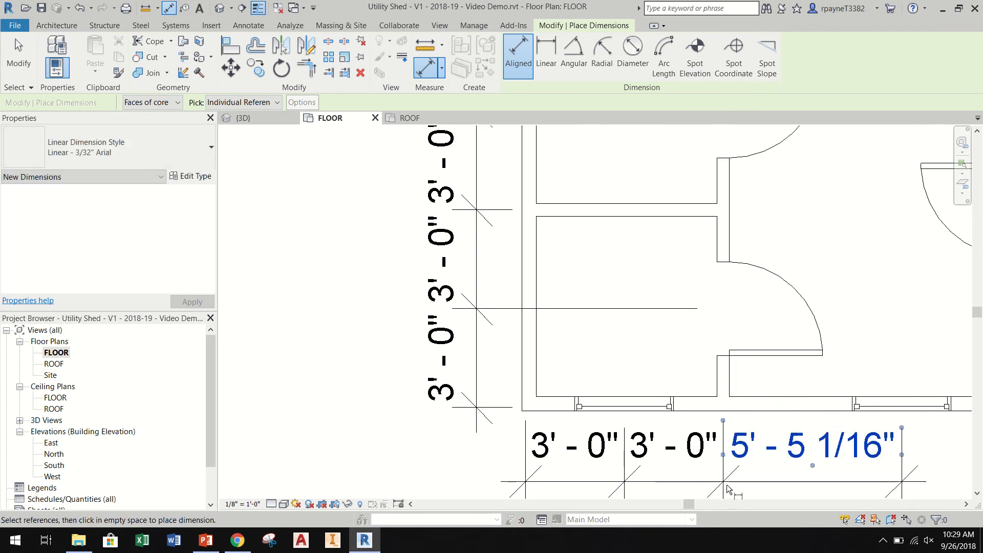
{"action": "key", "text": "Escape"}
{"action": "key", "text": "Escape"}
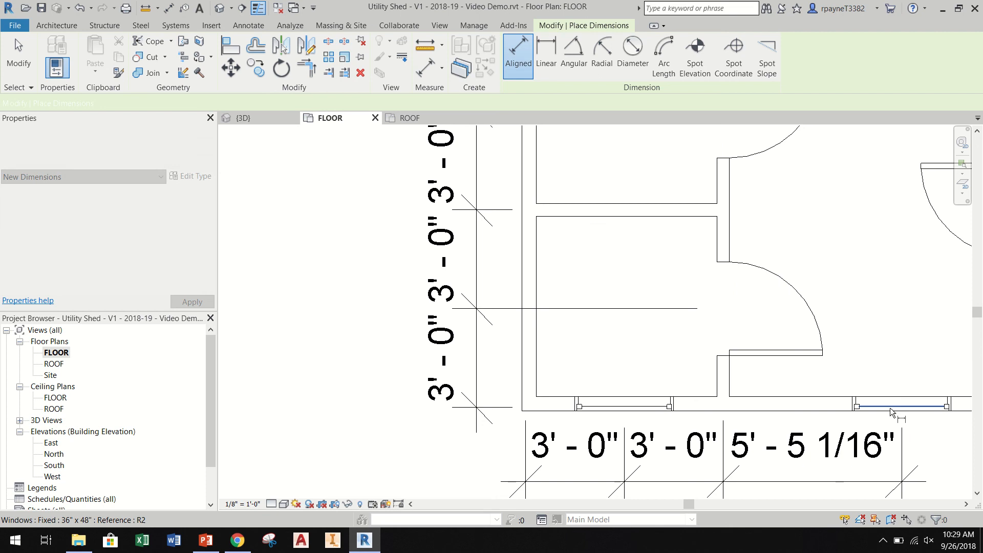
Set the distance from the partition's center to the center of the south wall's east window to 6'.
{"action": "left_click", "coordinate": [896, 408]}
{"action": "left_click", "coordinate": [810, 464]}
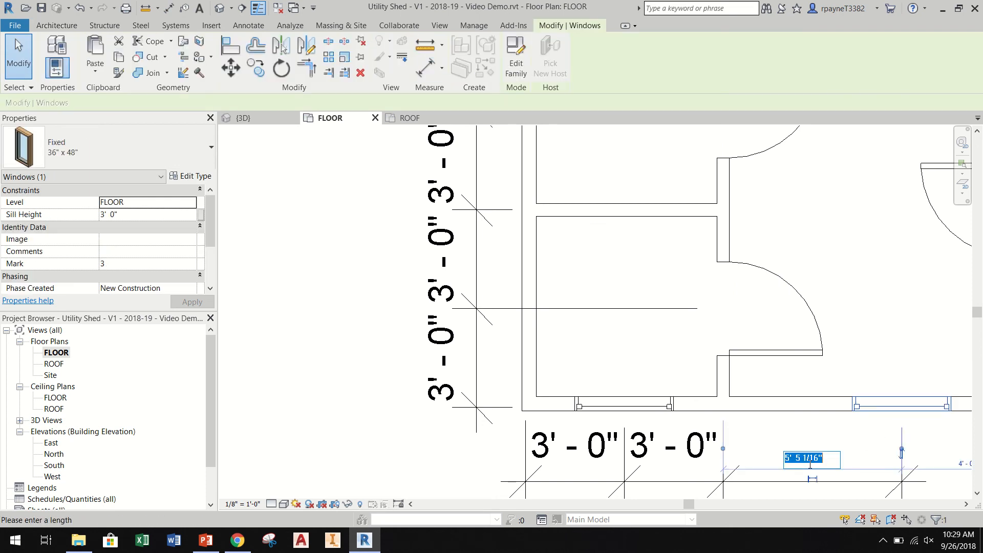
{"action": "type", "text": "6"}
{"action": "key", "text": "Return"}
{"action": "key", "text": "Escape"}
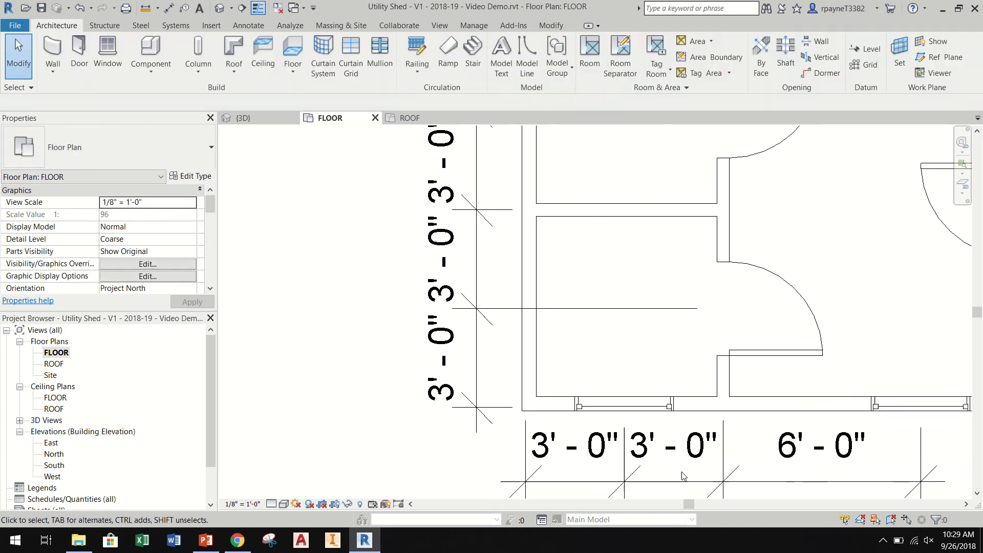
Delete the single dimension above the north wall that runs from the west wall to the partition.
{"action": "scroll", "coordinate": [338, 409], "scroll_direction": "down", "scroll_amount": 3}
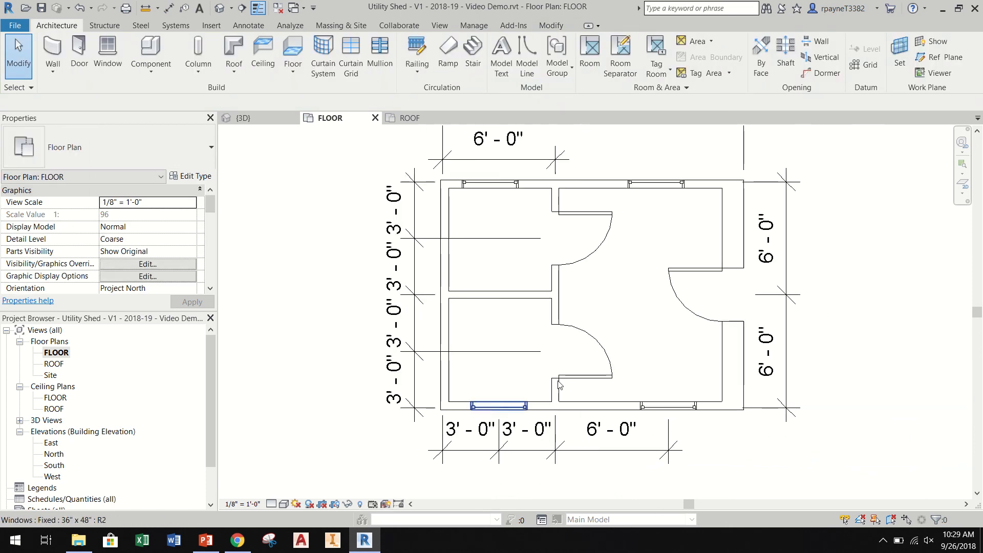
{"action": "scroll", "coordinate": [524, 164], "scroll_direction": "up", "scroll_amount": 2}
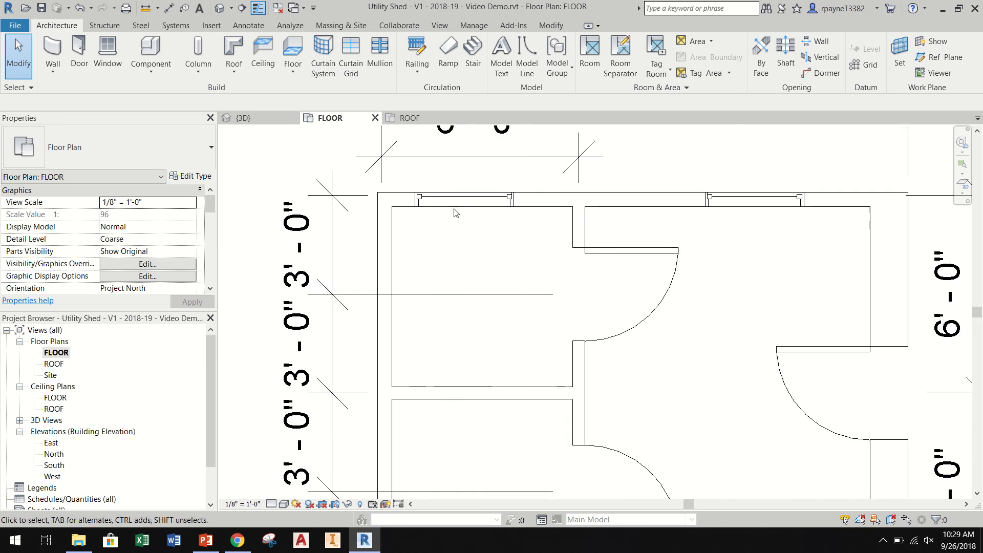
{"action": "scroll", "coordinate": [460, 215], "scroll_direction": "down", "scroll_amount": 2}
{"action": "left_click", "coordinate": [478, 176]}
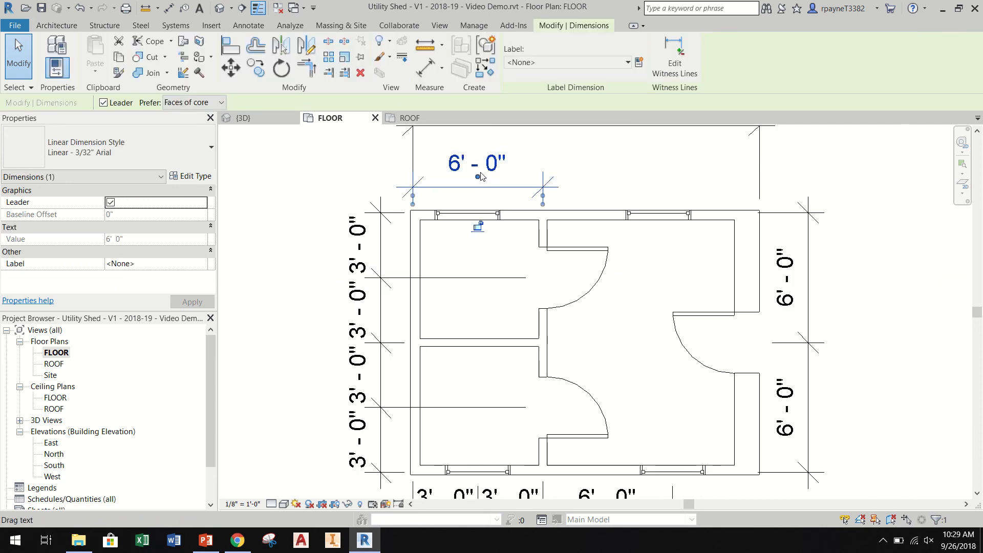
{"action": "key", "text": "Delete"}
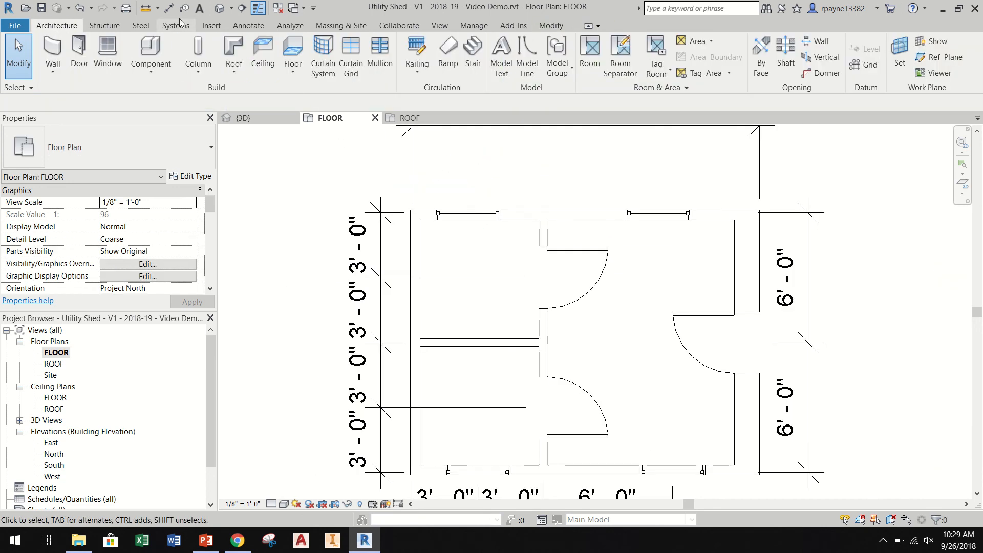
Place an aligned dimension string above the north wall from the west wall's core face through the west window, partition center and east window.
{"action": "left_click", "coordinate": [169, 8]}
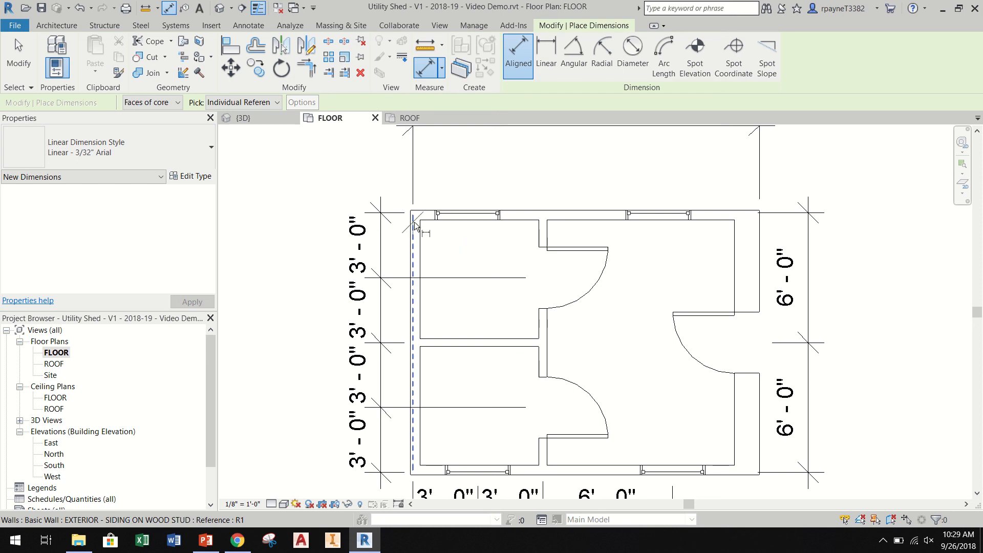
{"action": "left_click", "coordinate": [416, 225]}
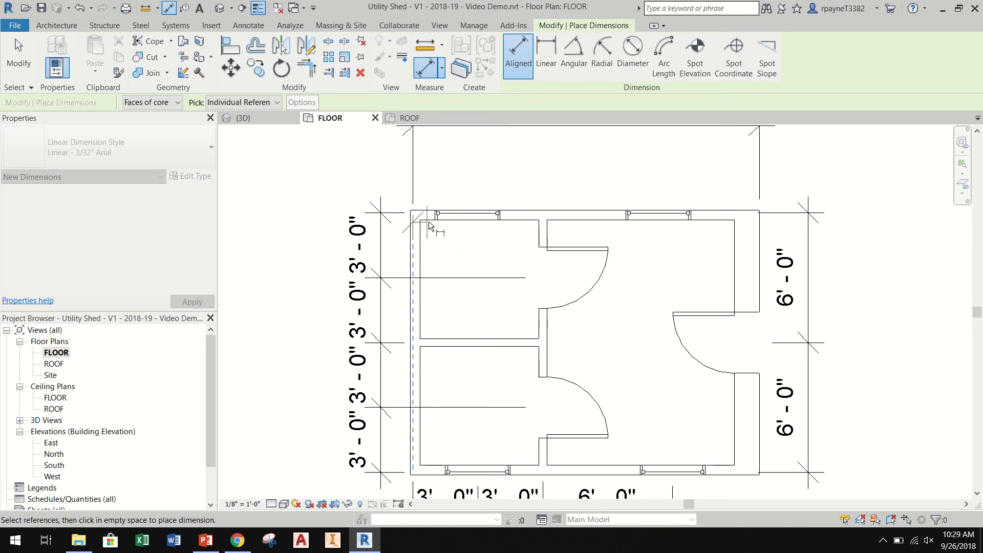
{"action": "left_click", "coordinate": [467, 218]}
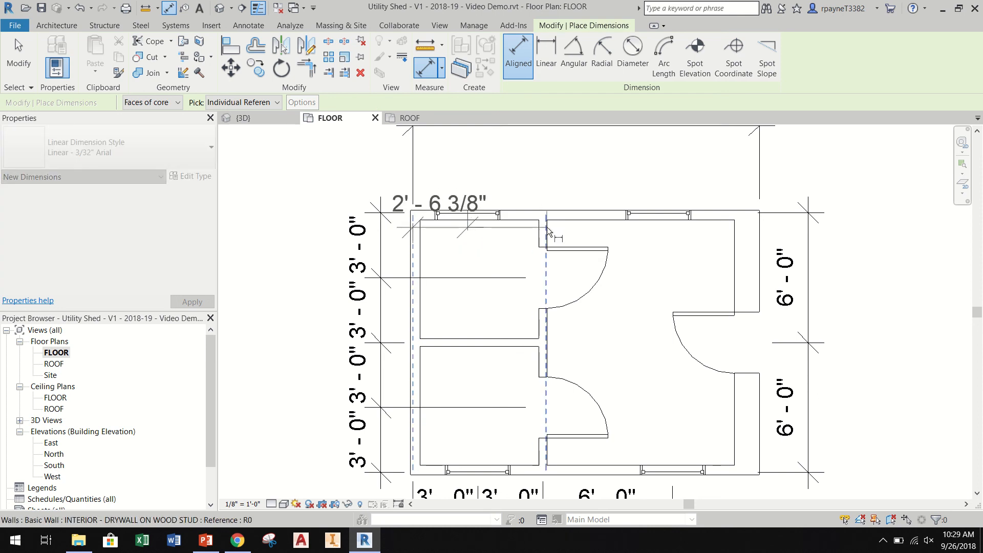
{"action": "scroll", "coordinate": [547, 228], "scroll_direction": "up", "scroll_amount": 3}
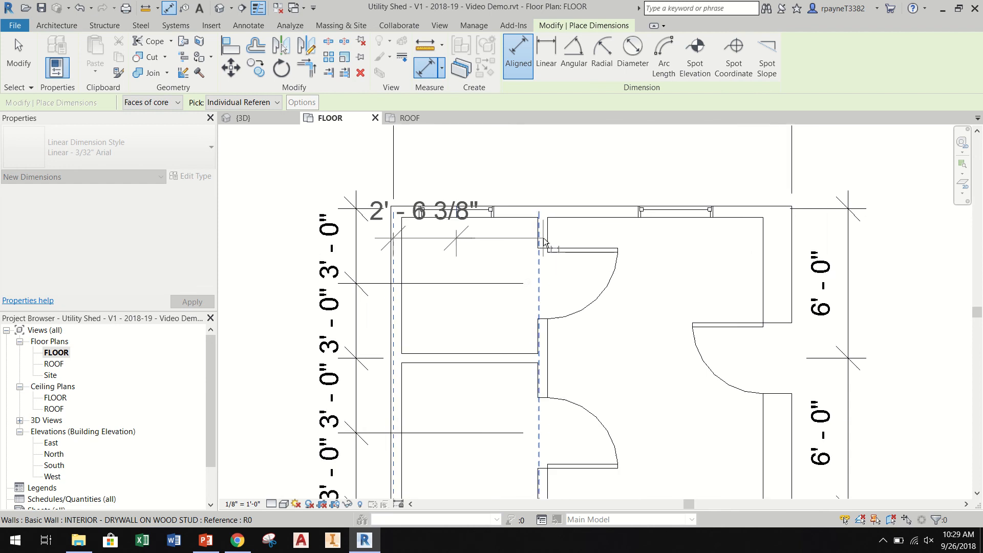
{"action": "scroll", "coordinate": [547, 229], "scroll_direction": "up", "scroll_amount": 2}
{"action": "left_click", "coordinate": [546, 228]}
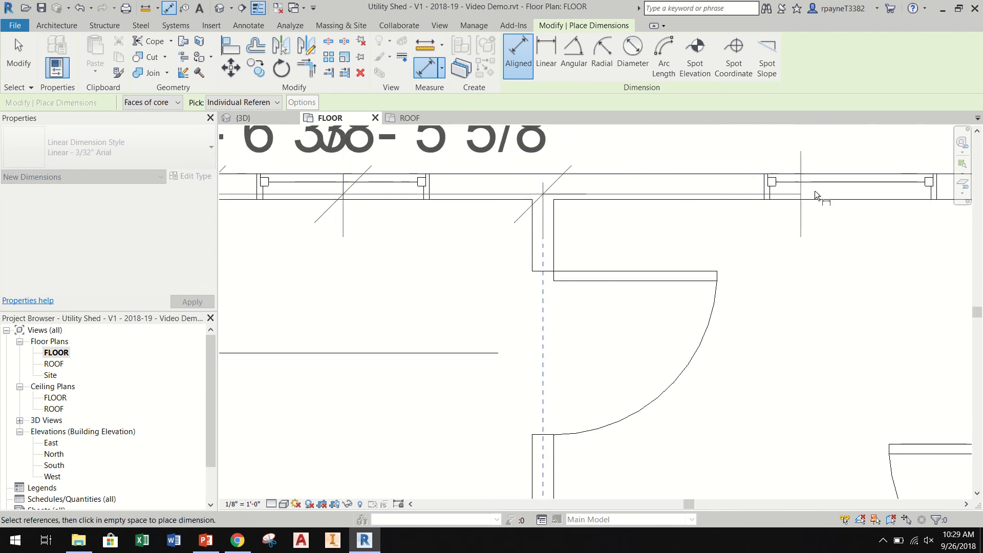
{"action": "left_click", "coordinate": [844, 190]}
{"action": "scroll", "coordinate": [845, 195], "scroll_direction": "down", "scroll_amount": 4}
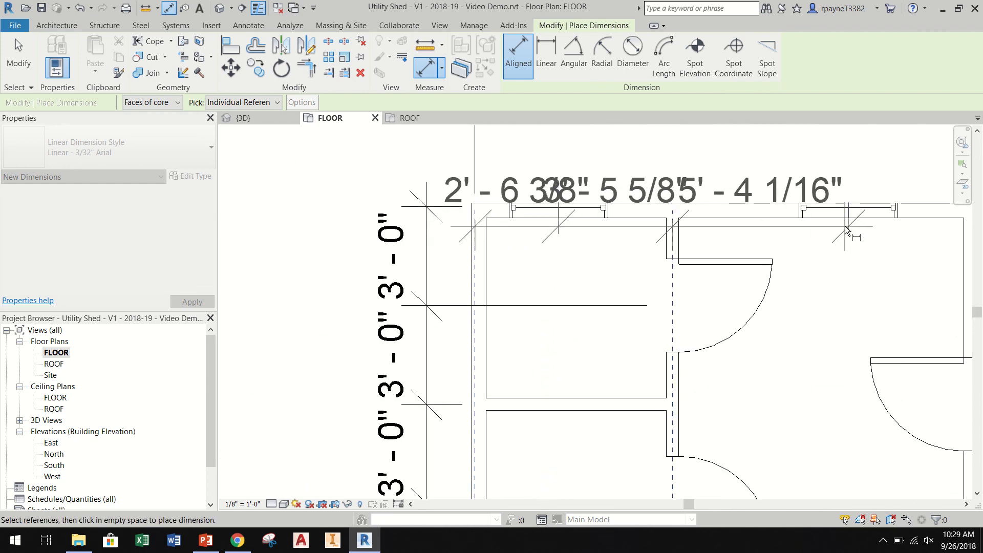
{"action": "left_click", "coordinate": [847, 179]}
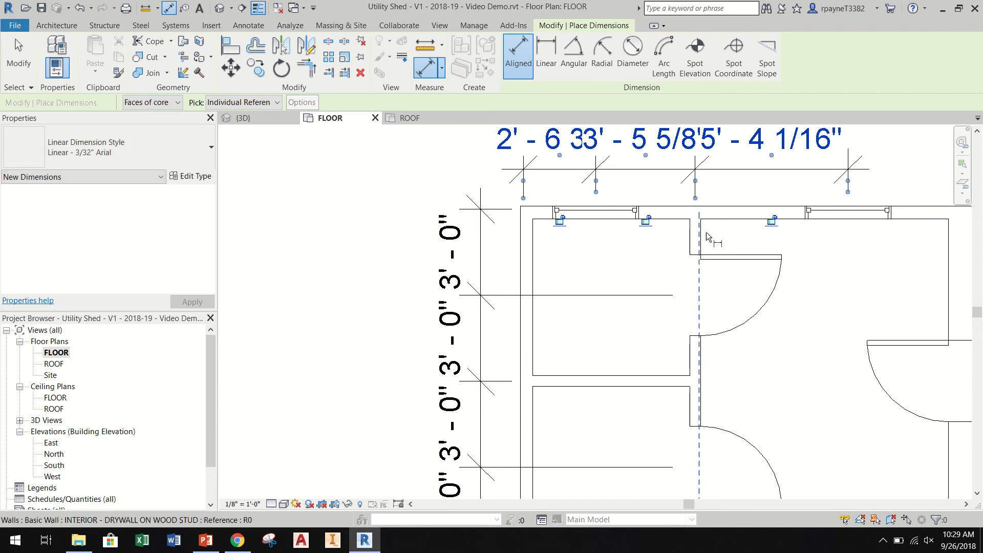
{"action": "scroll", "coordinate": [707, 236], "scroll_direction": "down", "scroll_amount": 2}
{"action": "scroll", "coordinate": [655, 169], "scroll_direction": "up", "scroll_amount": 2}
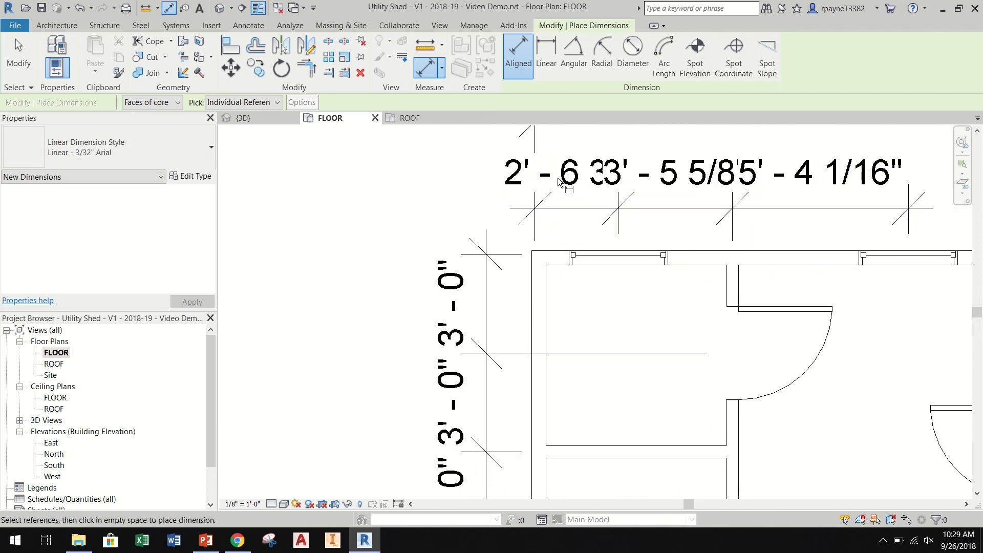
{"action": "key", "text": "Escape"}
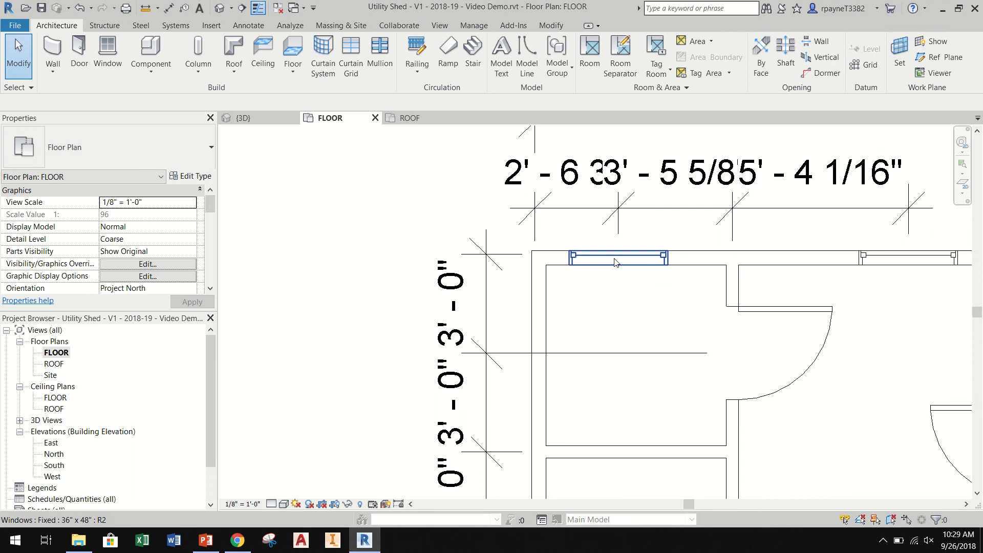
Try to set the north wall's west window 3' from the west wall using its temporary dimension.
{"action": "left_click", "coordinate": [614, 256]}
{"action": "left_click", "coordinate": [581, 186]}
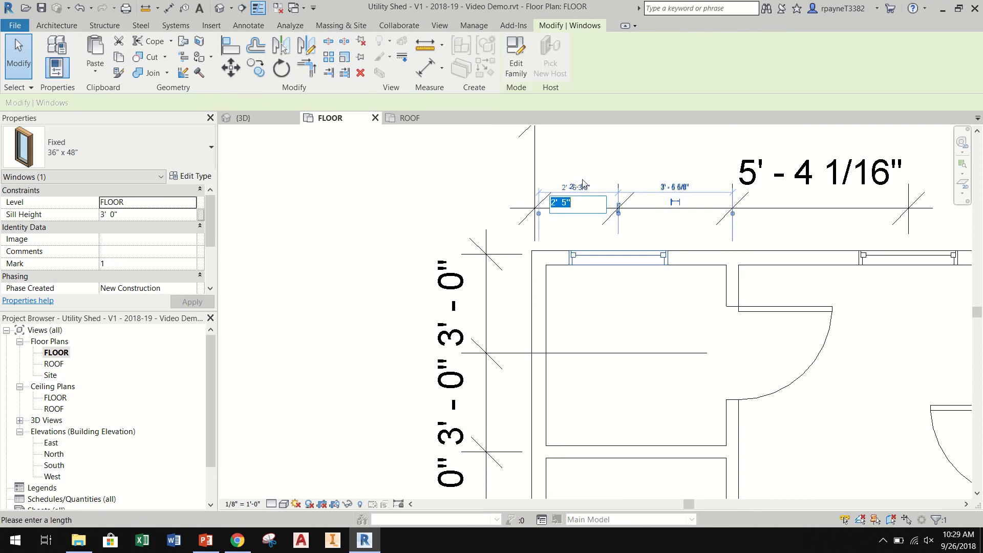
{"action": "type", "text": "3"}
{"action": "key", "text": "Return"}
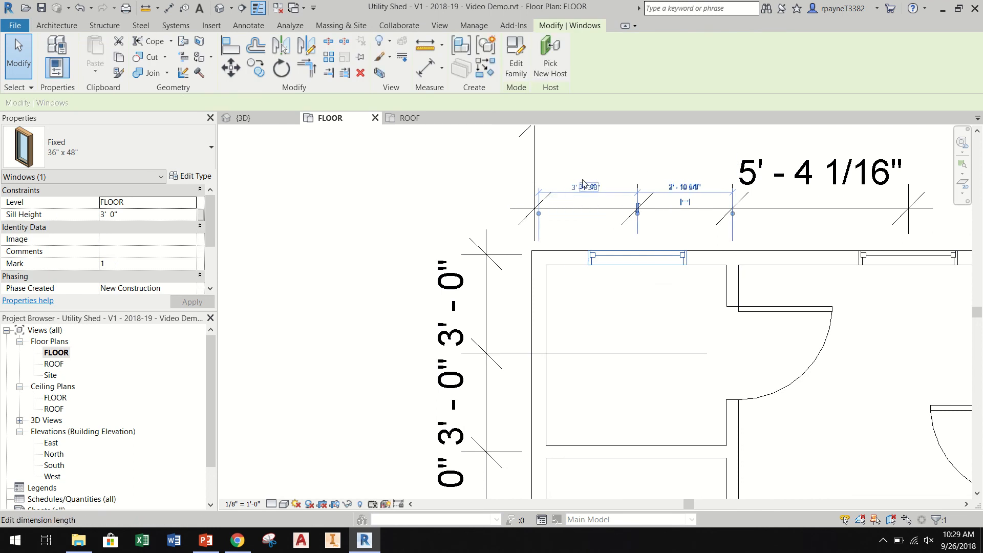
{"action": "key", "text": "Escape"}
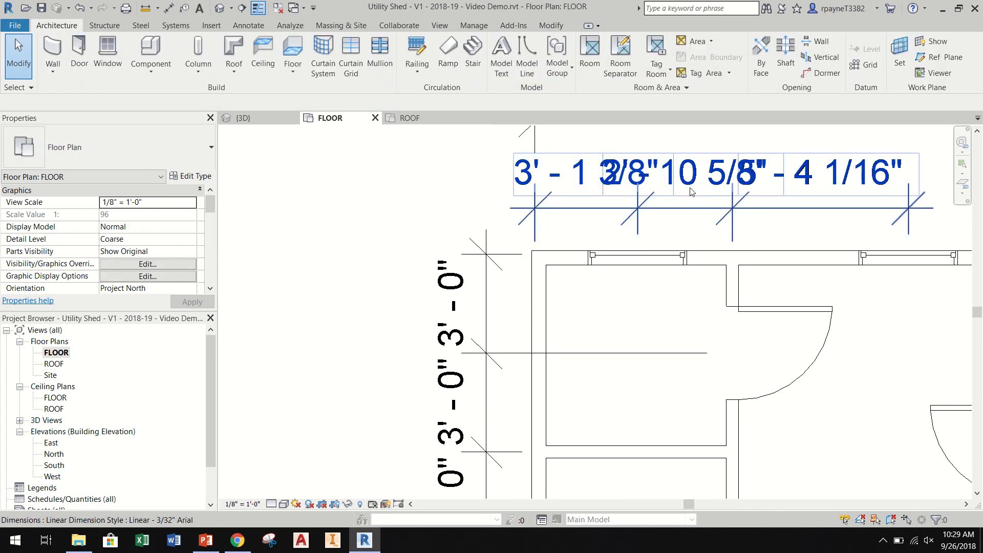
Set the placed dimension from the west wall's core face to the center of the north wall's west window to 3'.
{"action": "left_click", "coordinate": [619, 255]}
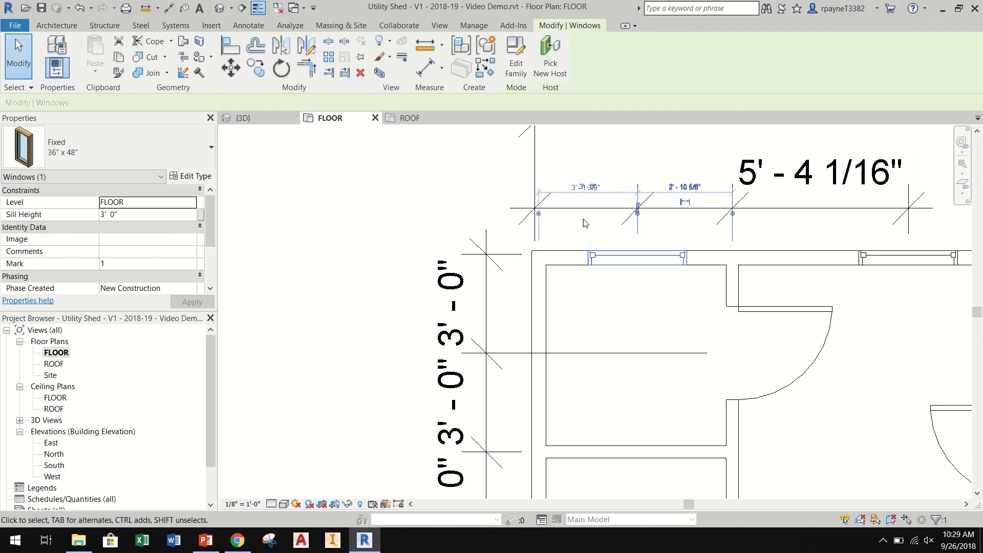
{"action": "scroll", "coordinate": [572, 185], "scroll_direction": "up", "scroll_amount": 5}
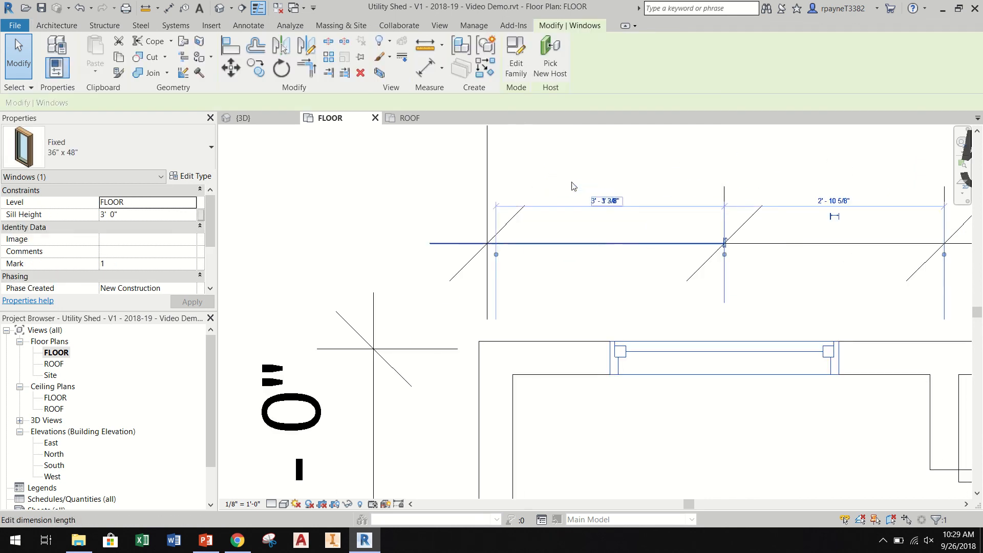
{"action": "left_click", "coordinate": [614, 221]}
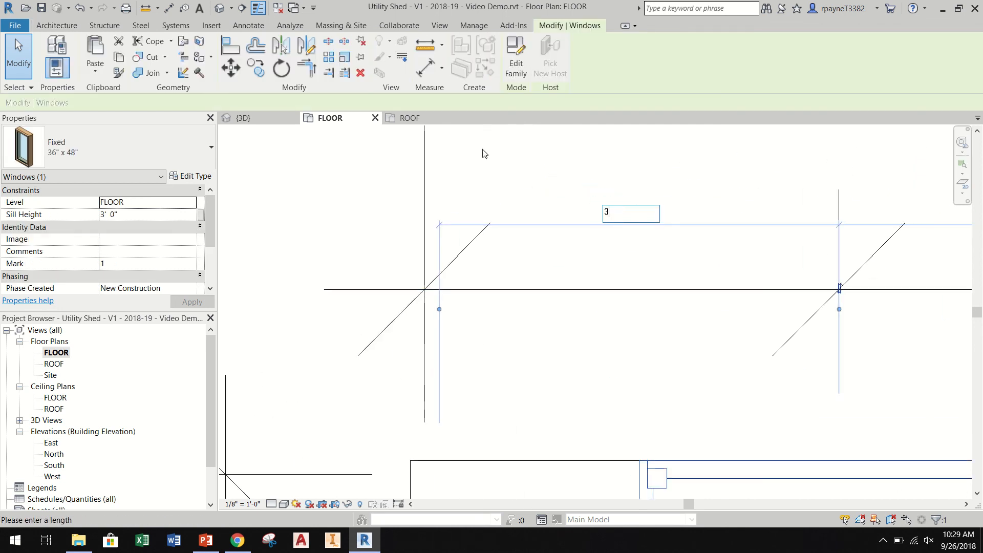
{"action": "type", "text": "3"}
{"action": "key", "text": "Return"}
{"action": "scroll", "coordinate": [496, 214], "scroll_direction": "down", "scroll_amount": 3}
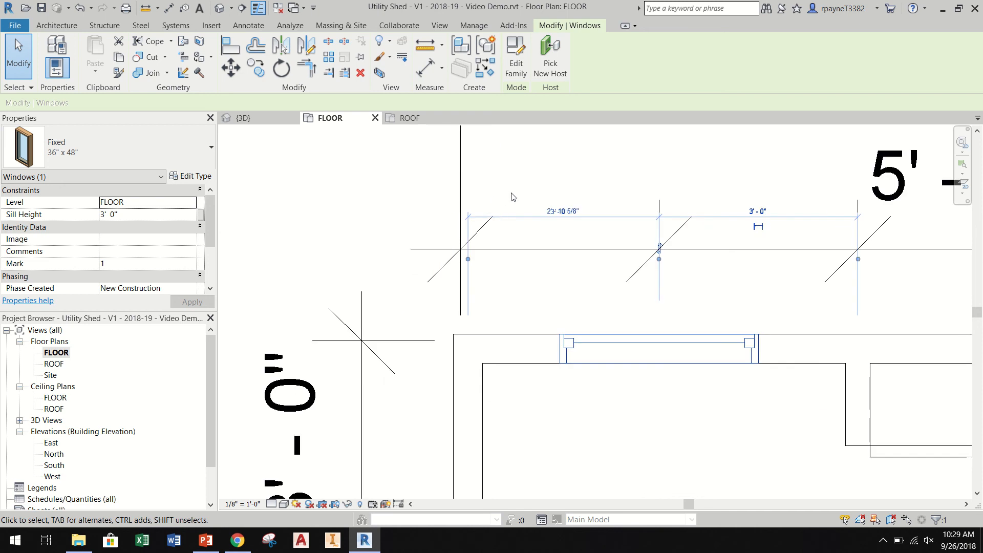
{"action": "key", "text": "Escape"}
{"action": "scroll", "coordinate": [481, 225], "scroll_direction": "down", "scroll_amount": 2}
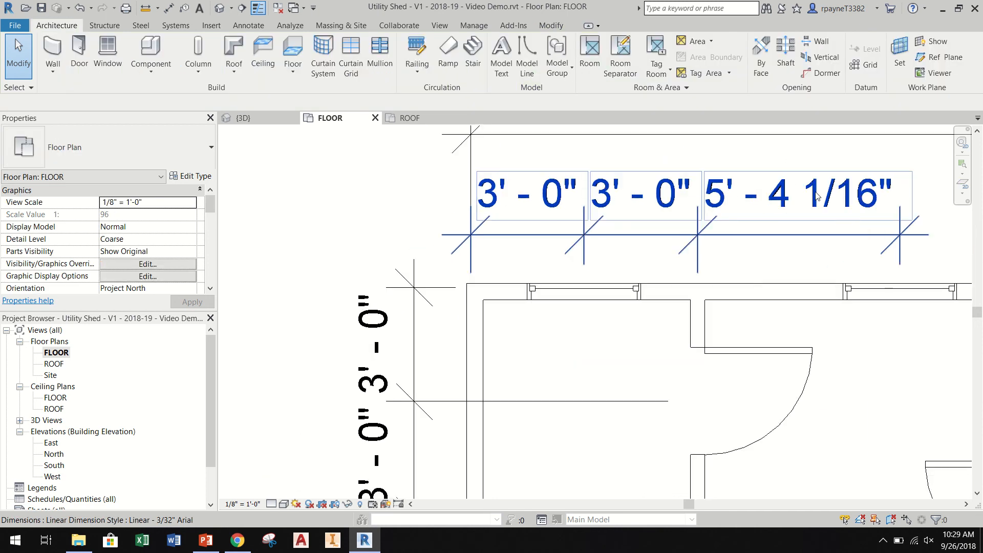
Set the distance from the partition's center to the center of the north wall's east window to 6'.
{"action": "left_click", "coordinate": [888, 291]}
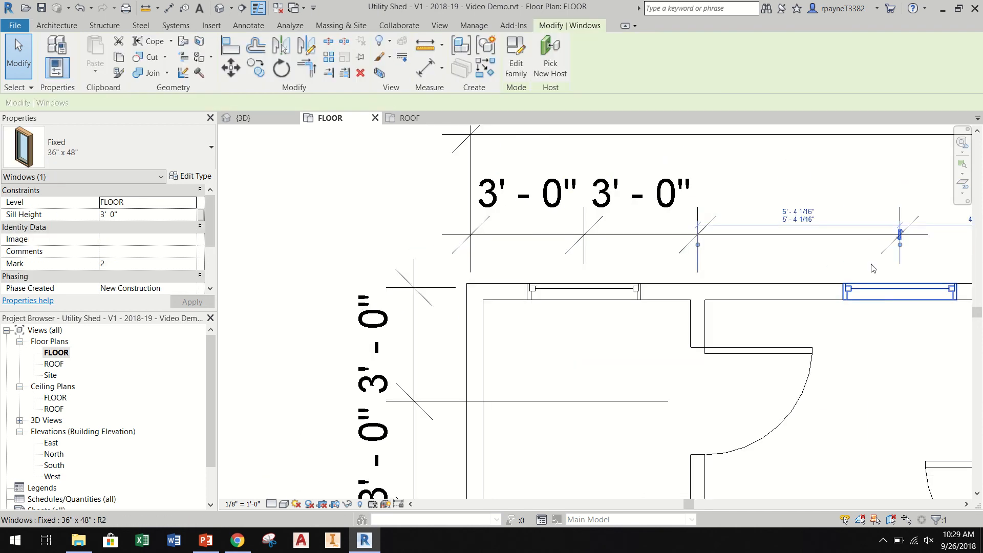
{"action": "left_click", "coordinate": [801, 212]}
{"action": "type", "text": "6"}
{"action": "key", "text": "Return"}
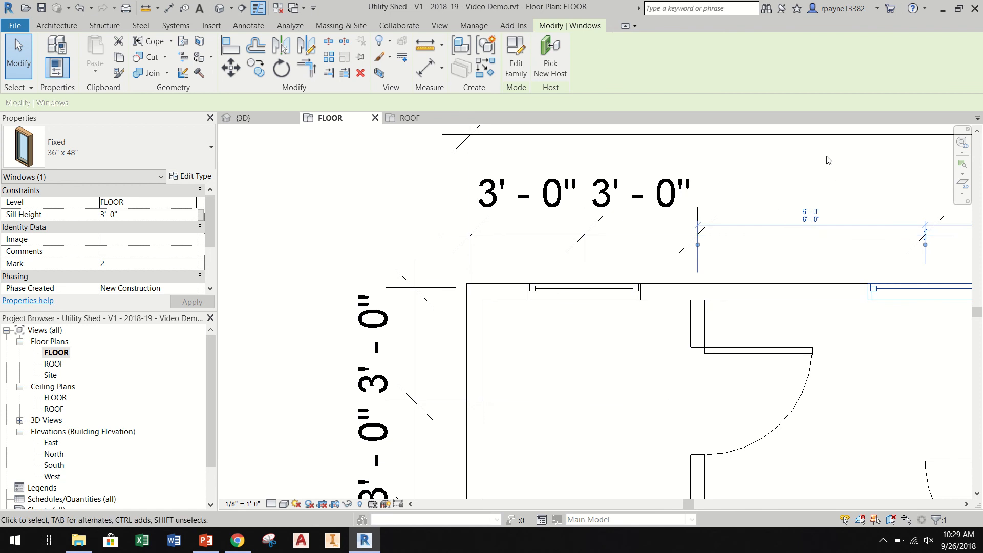
{"action": "key", "text": "Escape"}
{"action": "scroll", "coordinate": [695, 352], "scroll_direction": "down", "scroll_amount": 4}
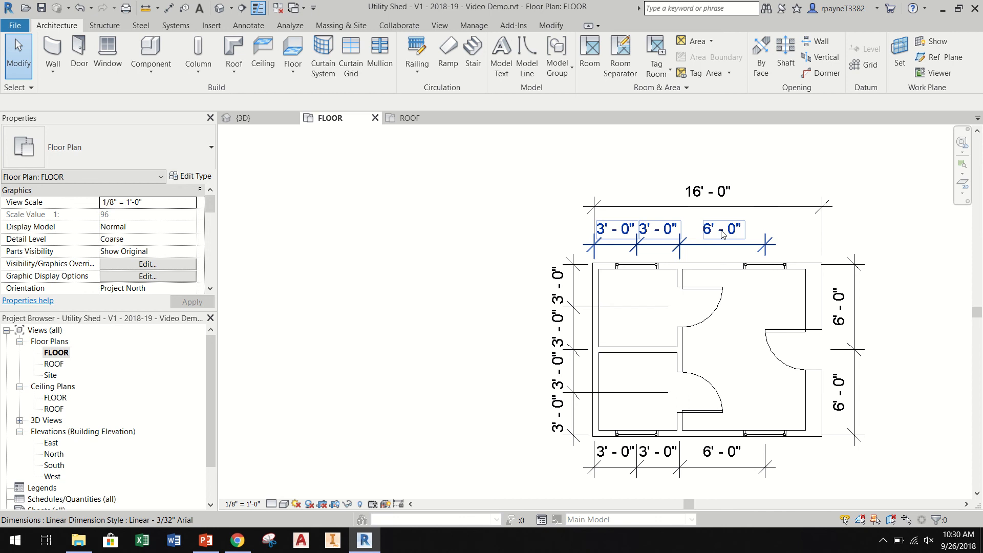
Set the distance from the partition's center to the center of the north wall's east window to 5'.
{"action": "left_click", "coordinate": [772, 272]}
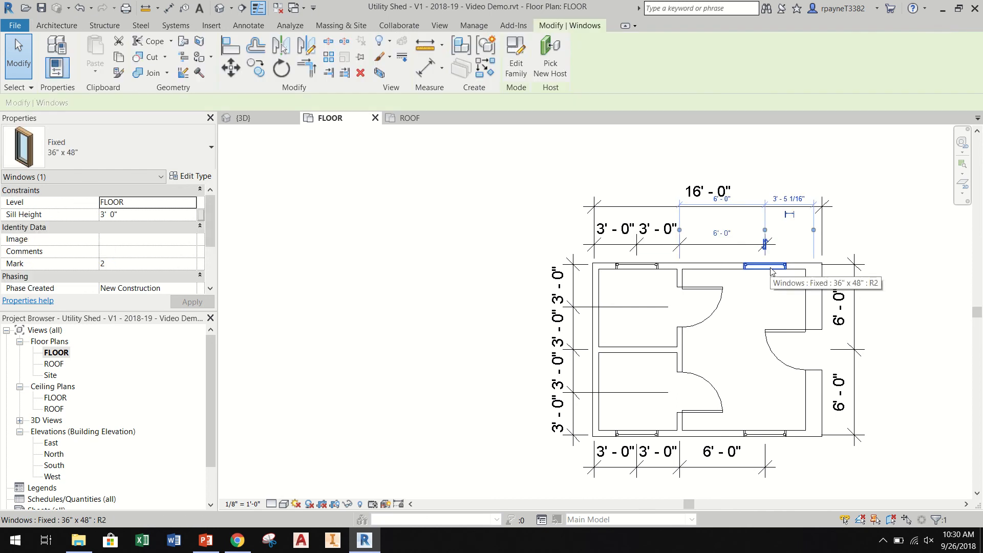
{"action": "left_click", "coordinate": [734, 228]}
{"action": "type", "text": "5"}
{"action": "key", "text": "Return"}
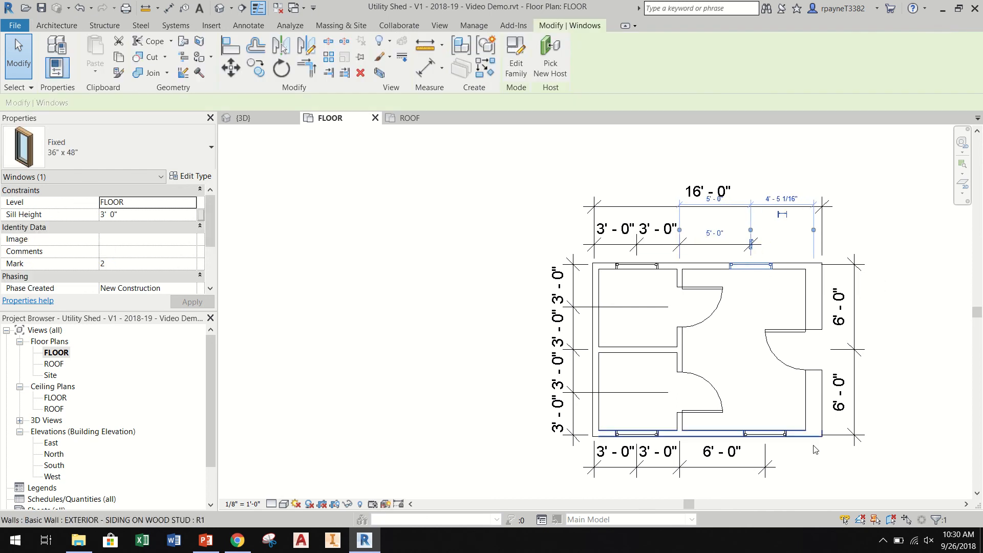
Set the distance from the partition's center to the center of the south wall's east window to 5'.
{"action": "left_click", "coordinate": [758, 434]}
{"action": "left_click", "coordinate": [721, 456]}
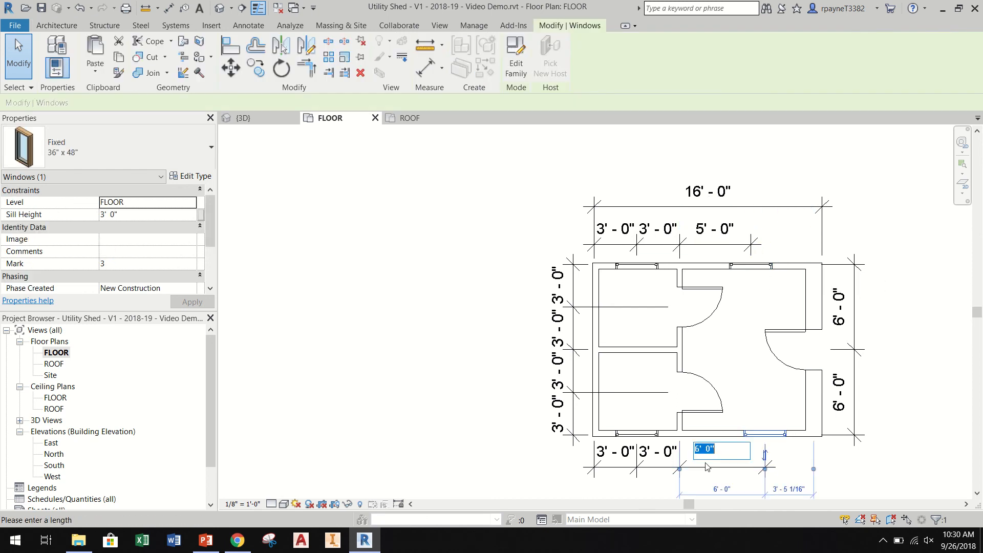
{"action": "type", "text": "5"}
{"action": "key", "text": "Return"}
{"action": "left_click", "coordinate": [454, 389]}
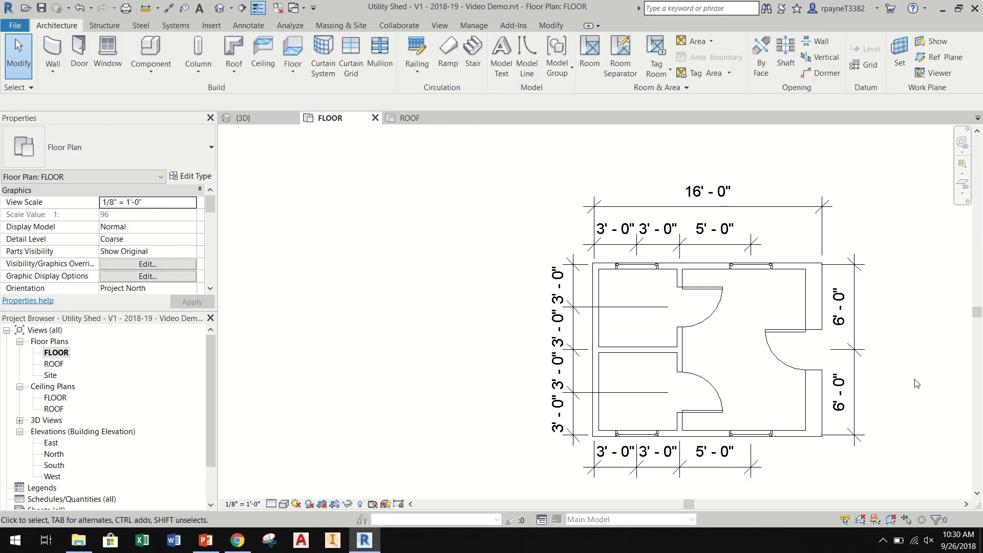
{"action": "scroll", "coordinate": [919, 385], "scroll_direction": "up", "scroll_amount": 1}
{"action": "middle_click_drag", "start_coordinate": [937, 398], "coordinate": [842, 383]}
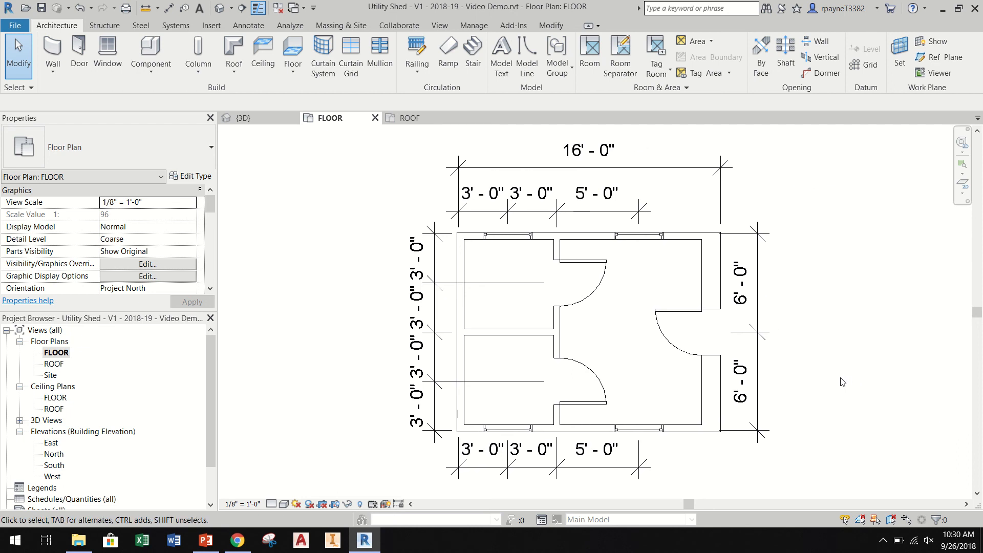